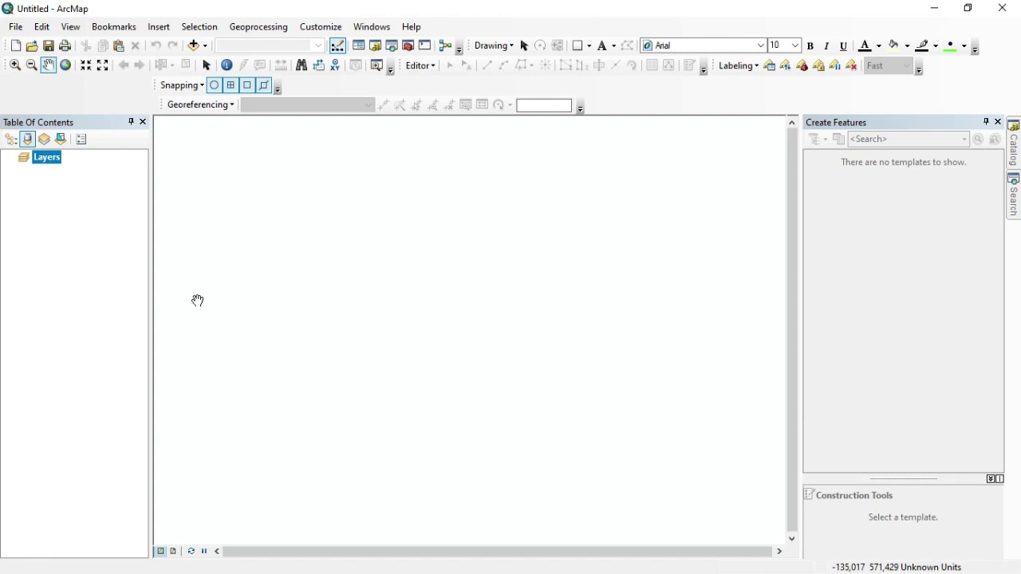
Step: Add the gadm36_IDN_2.shp shapefile to the Layers data frame
right_click(51, 160)
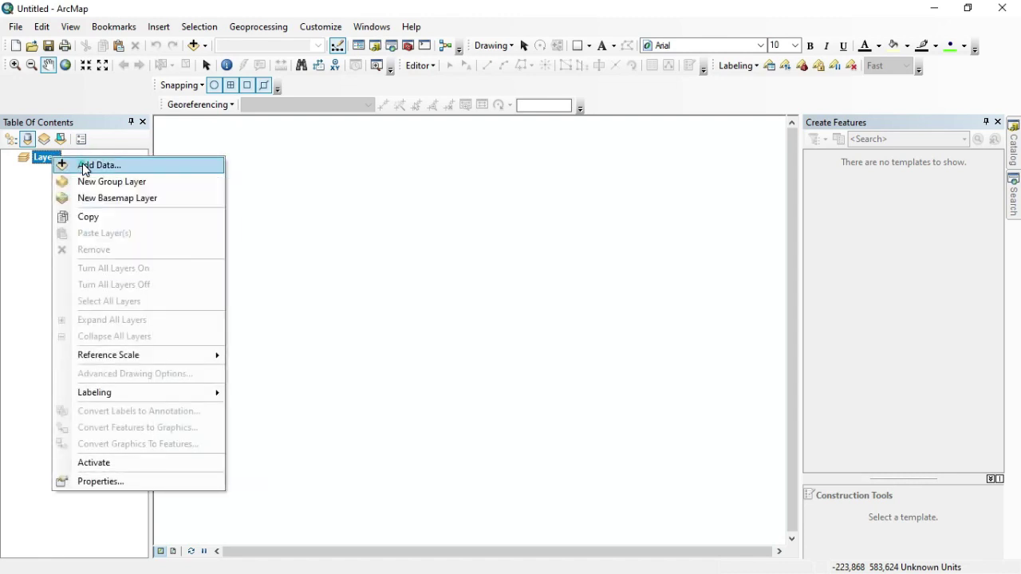
click(84, 165)
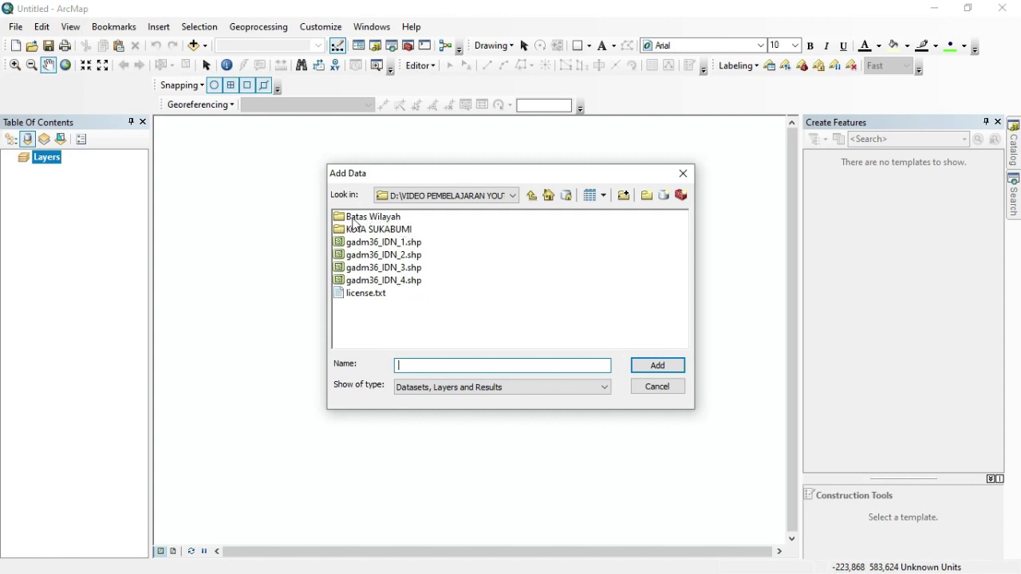
click(389, 256)
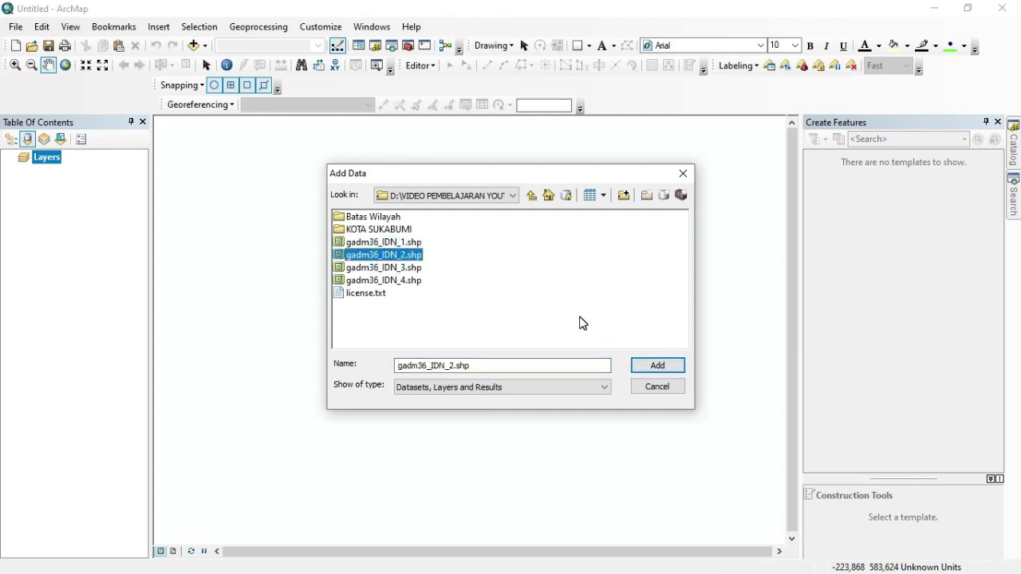
click(665, 371)
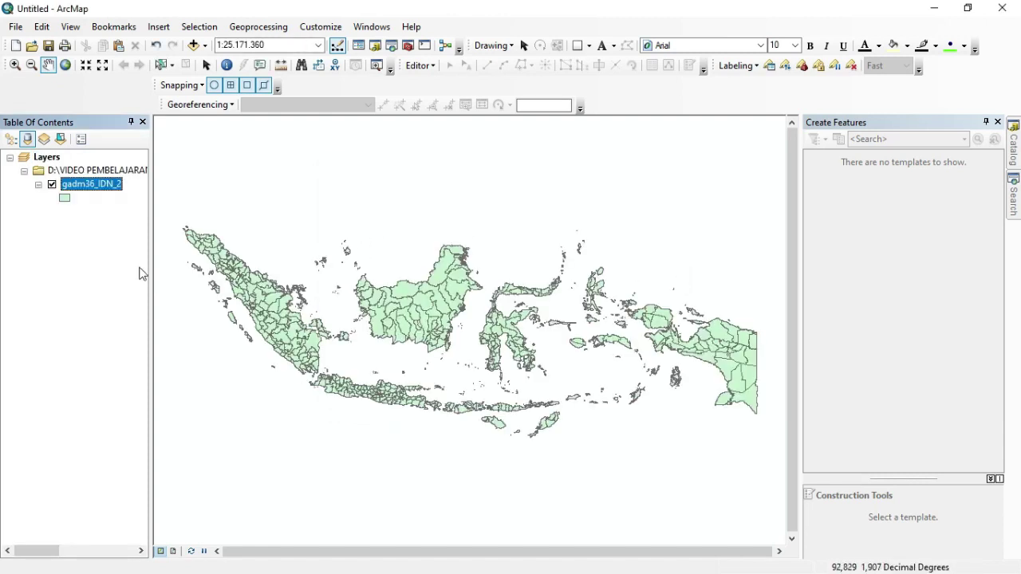
Step: Add the gadm36_IDN_3.shp shapefile to the Layers data frame
right_click(47, 157)
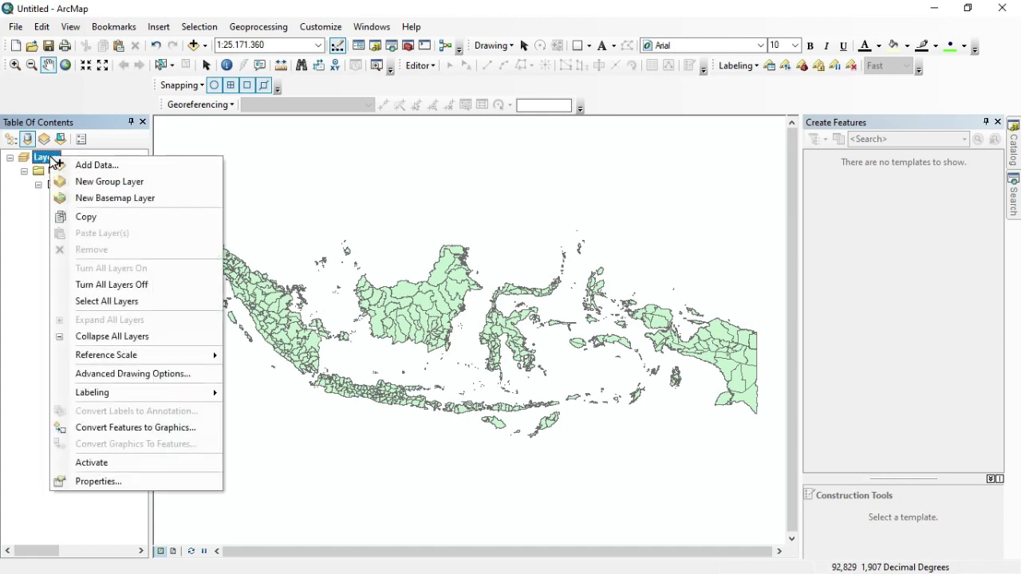
click(100, 165)
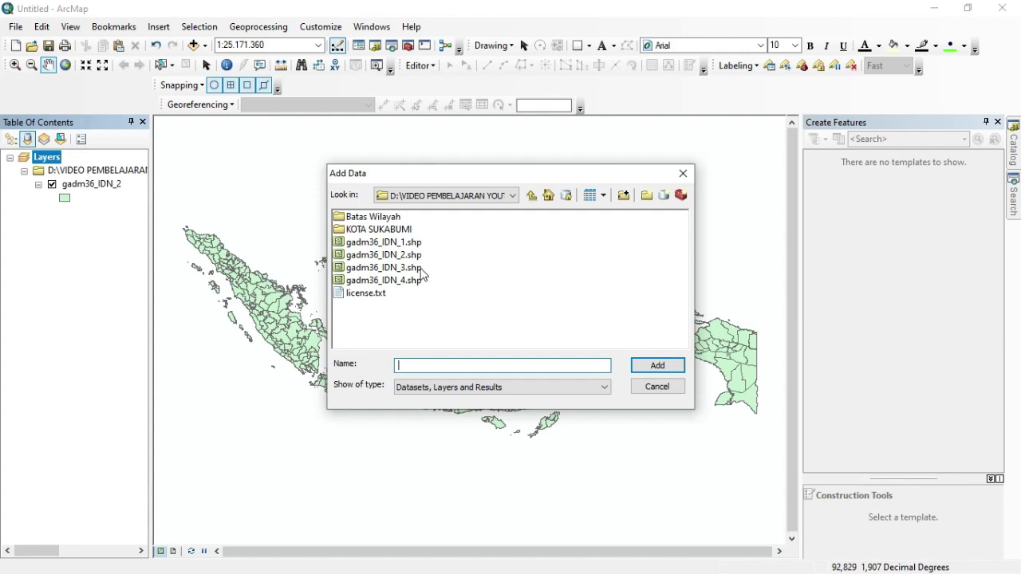
click(399, 268)
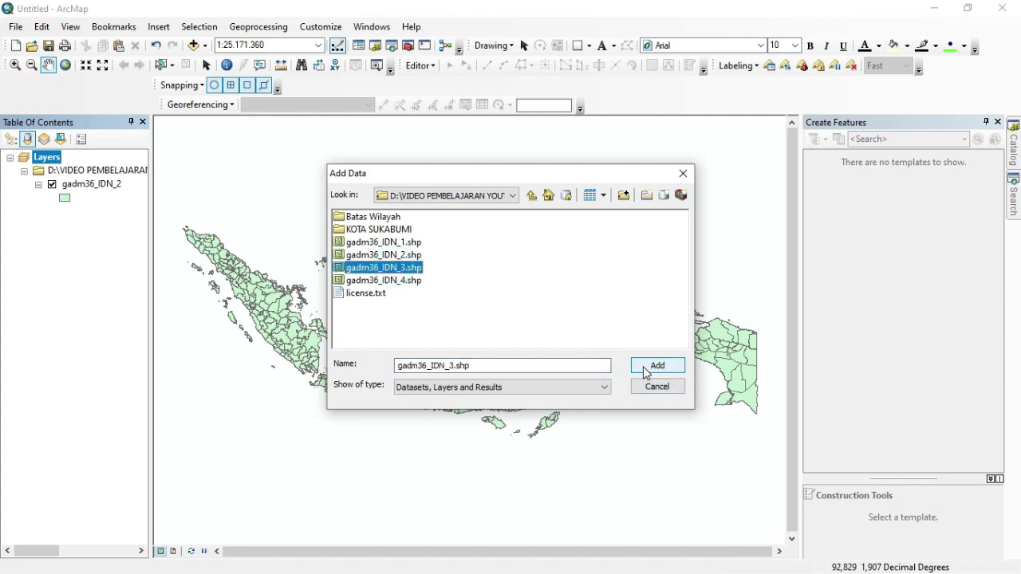
click(647, 369)
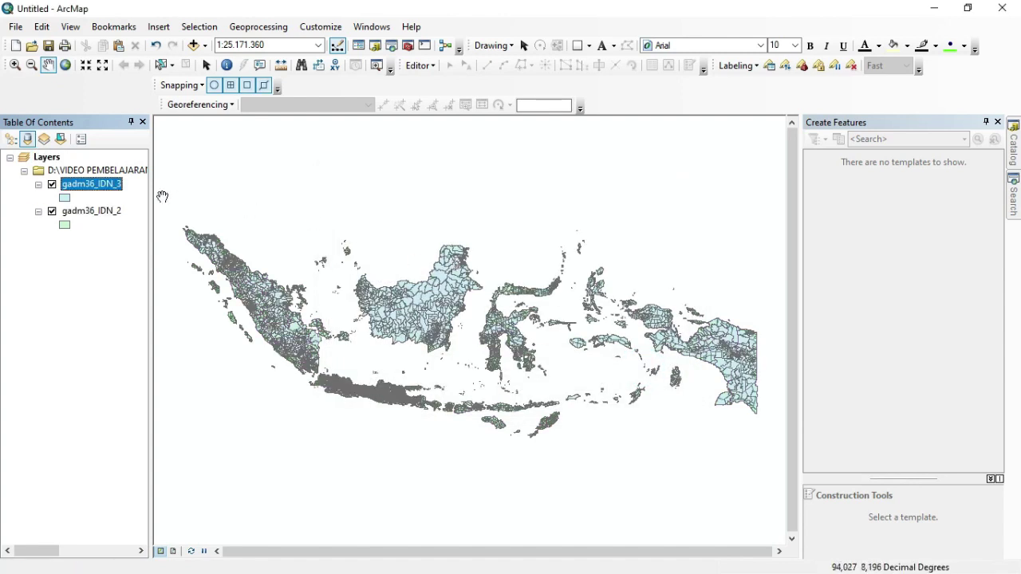
Step: Add the gadm36_IDN_4.shp shapefile to the data frame, and hide the gadm36_IDN_3 and gadm36_IDN_4 layers
right_click(50, 159)
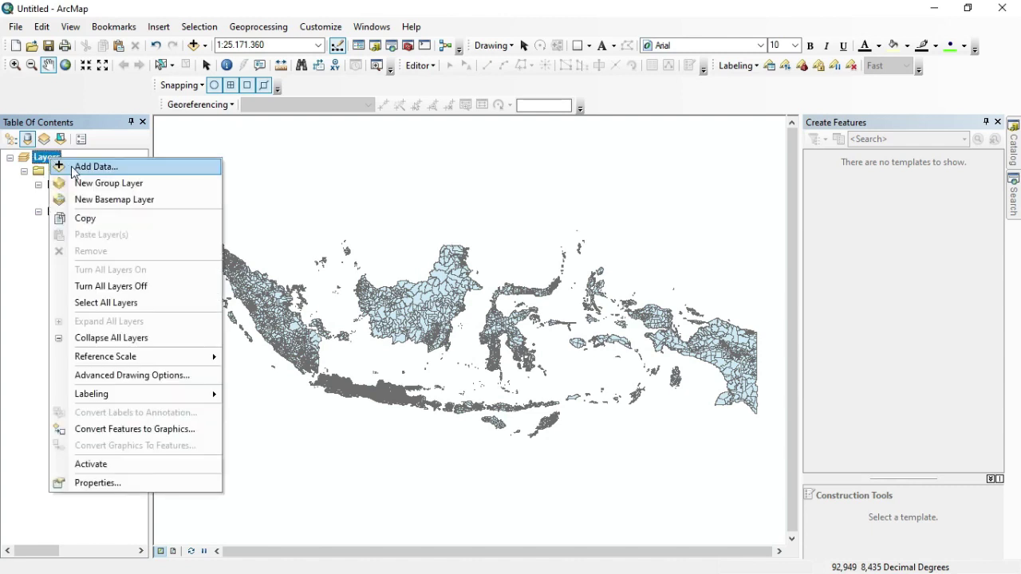
click(73, 166)
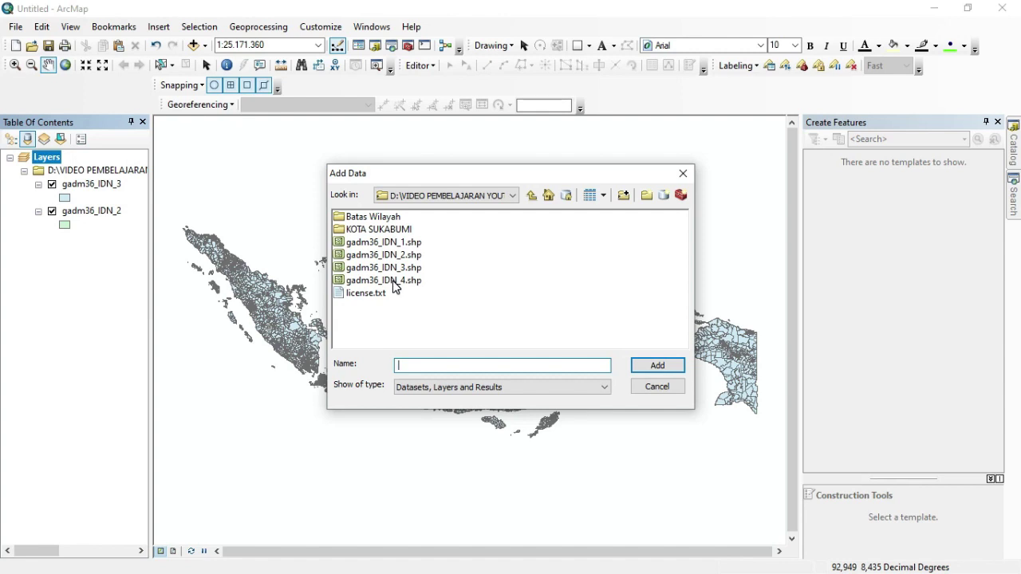
click(397, 285)
click(659, 367)
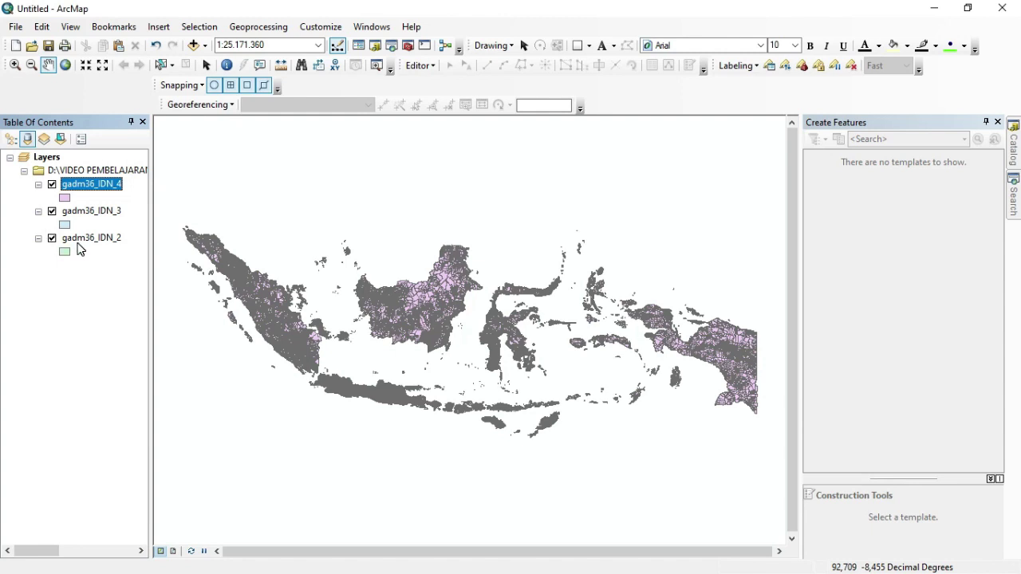
click(52, 212)
click(52, 184)
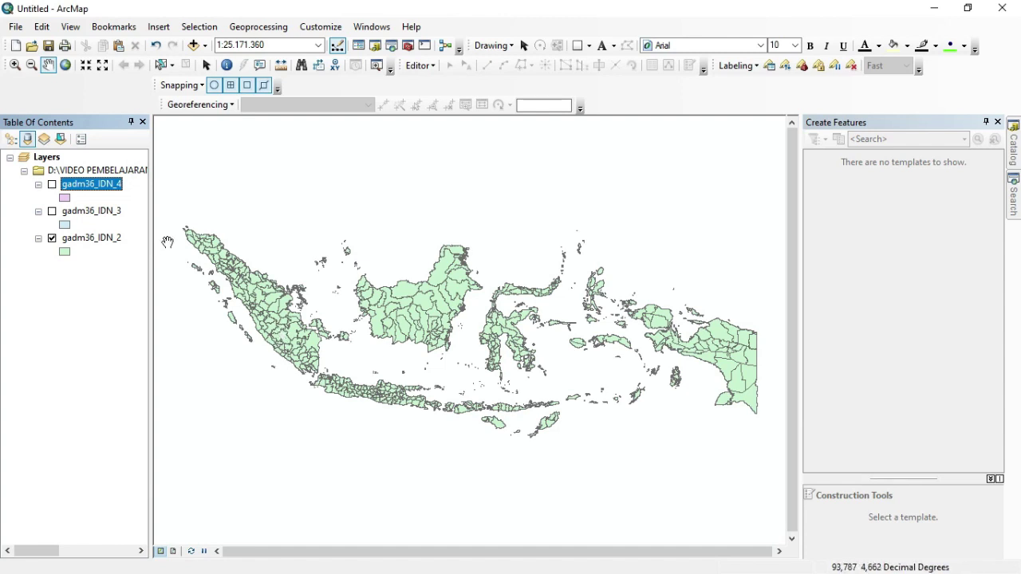
Step: In the Layers data frame's coordinate system settings, expand the projected UTM systems down to the WGS 1984 Southern Hemisphere zones
right_click(48, 161)
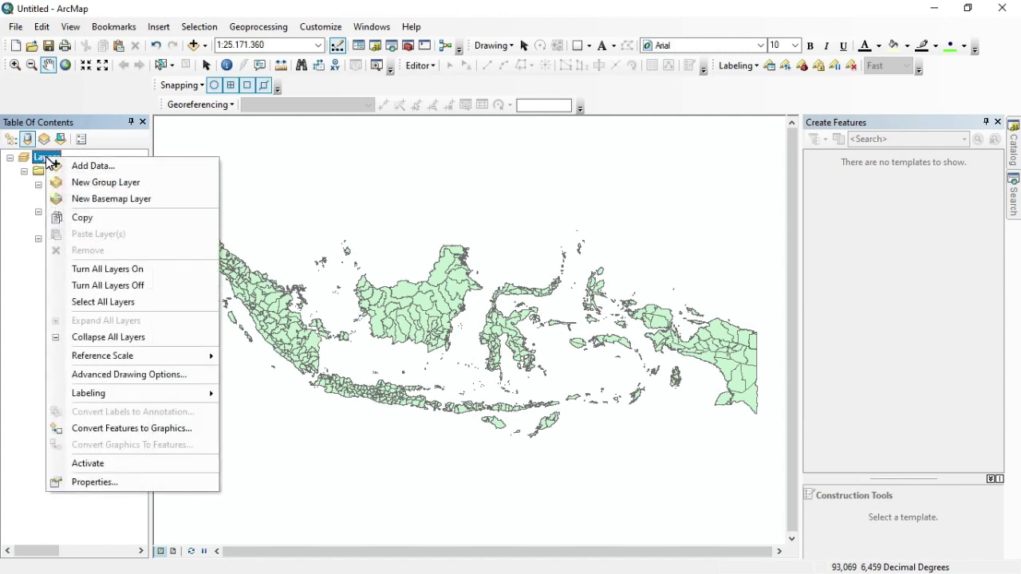
click(94, 482)
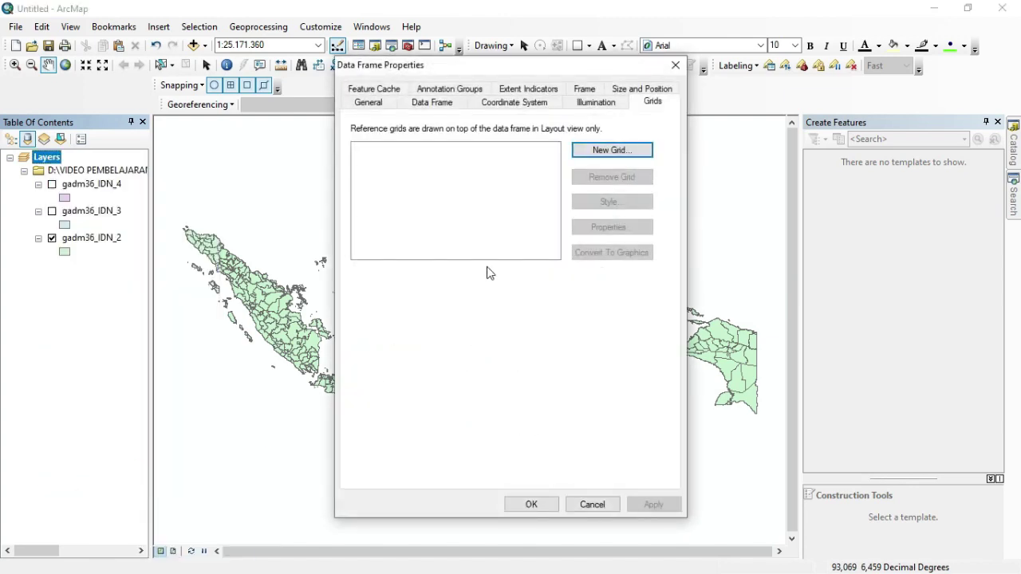
click(513, 108)
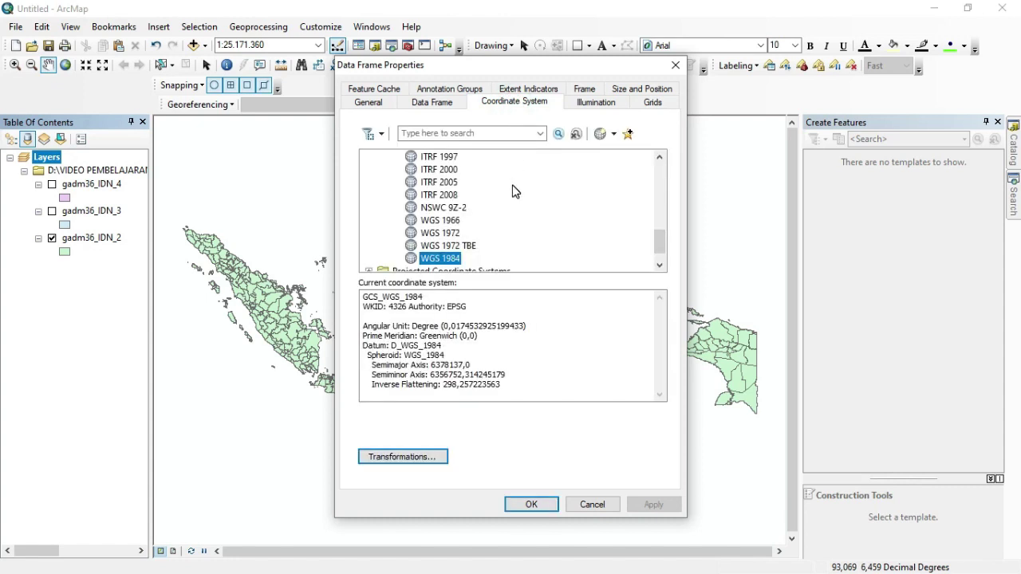
scroll(447, 223, up, 4)
scroll(447, 222, up, 4)
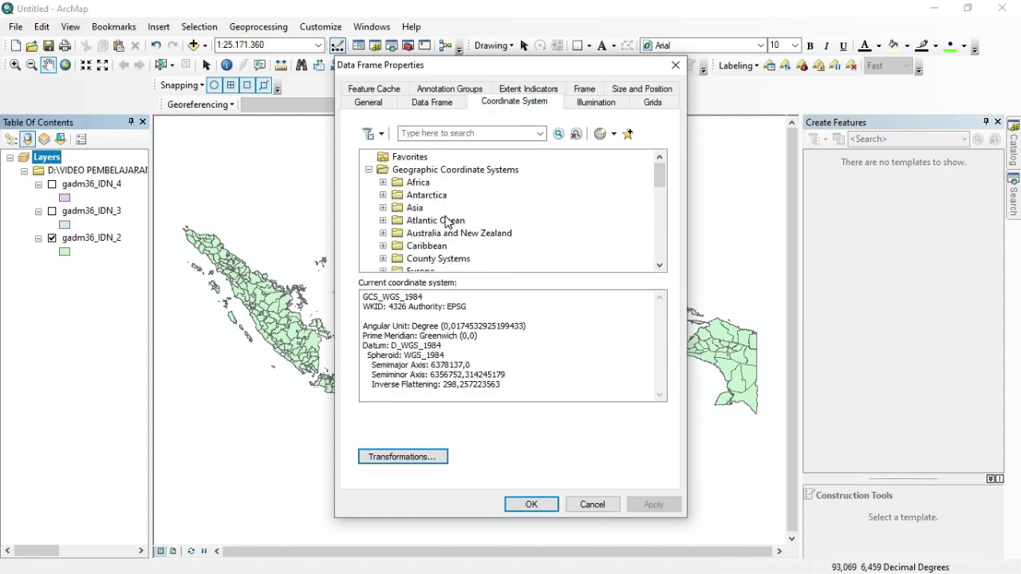
scroll(447, 222, down, 9)
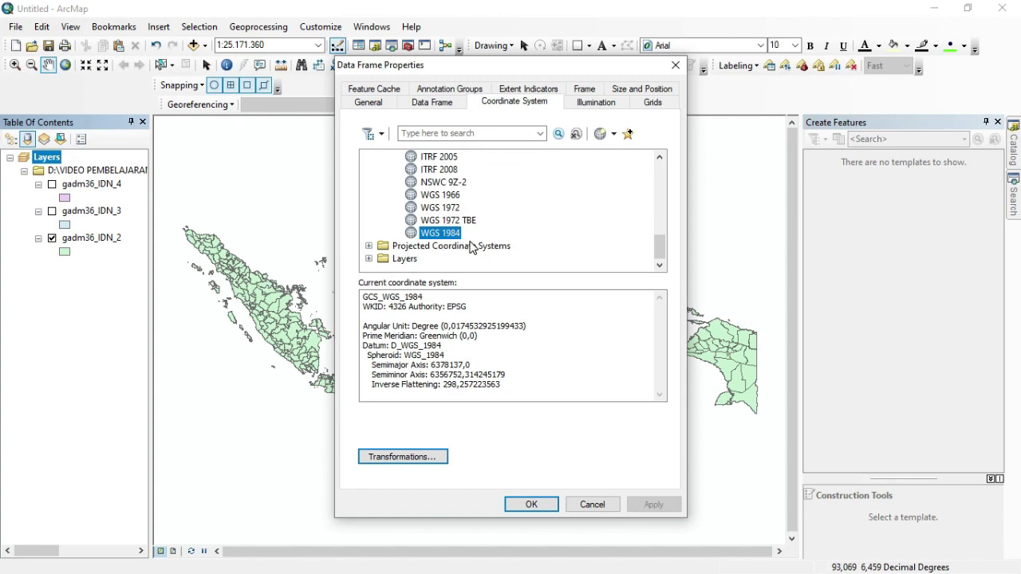
double_click(468, 246)
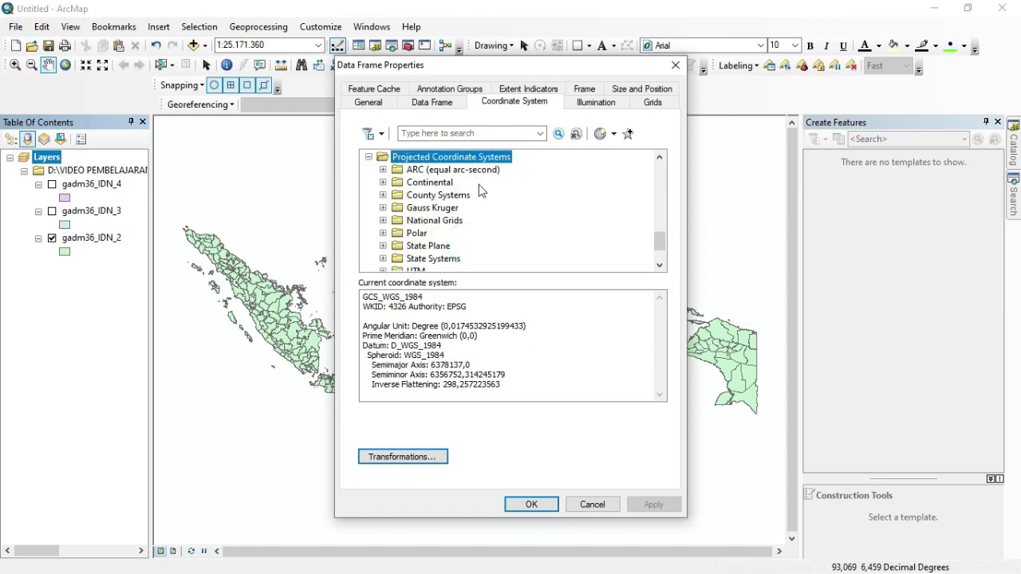
scroll(463, 199, down, 1)
double_click(415, 233)
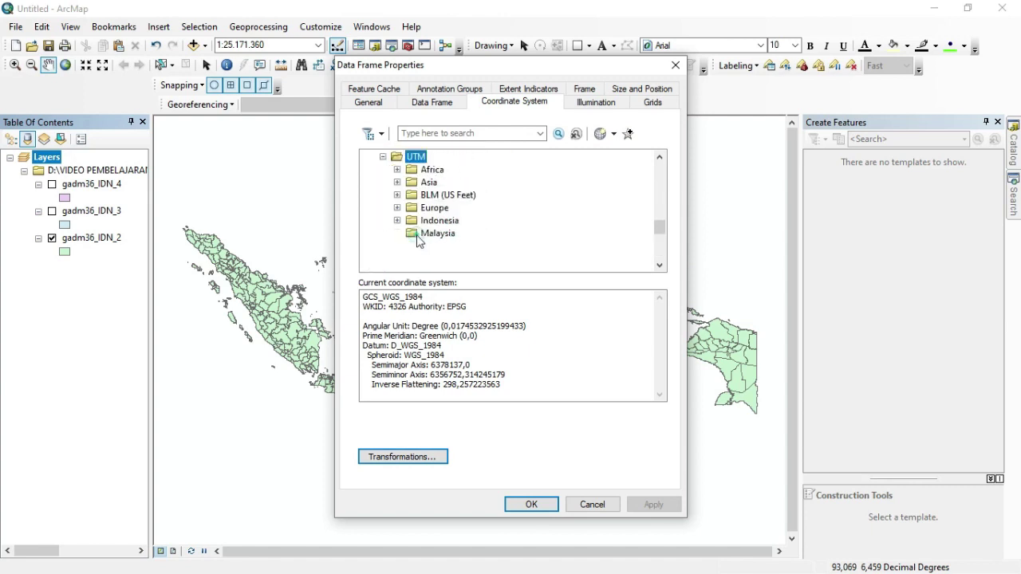
scroll(492, 210, down, 2)
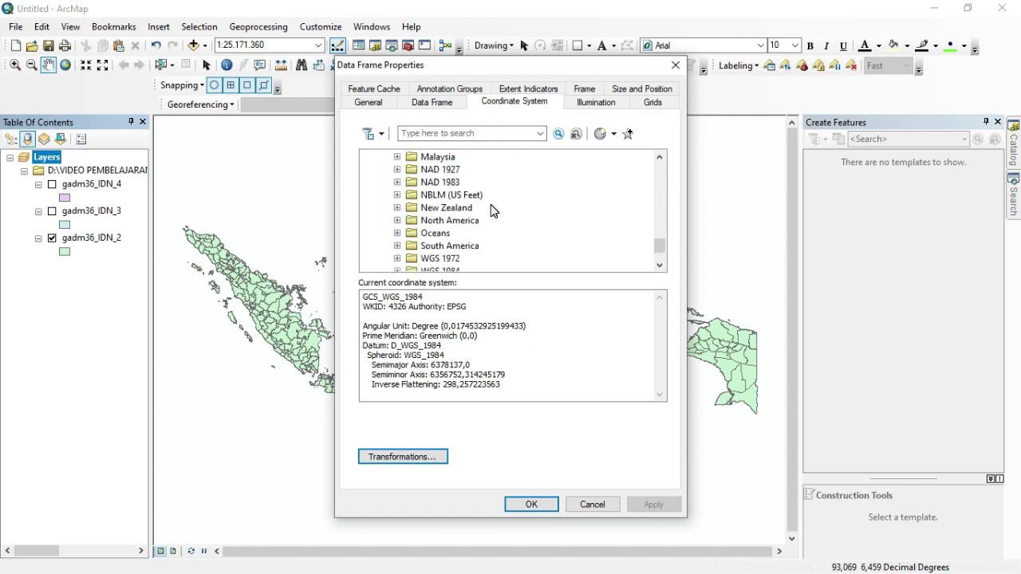
scroll(451, 257, down, 1)
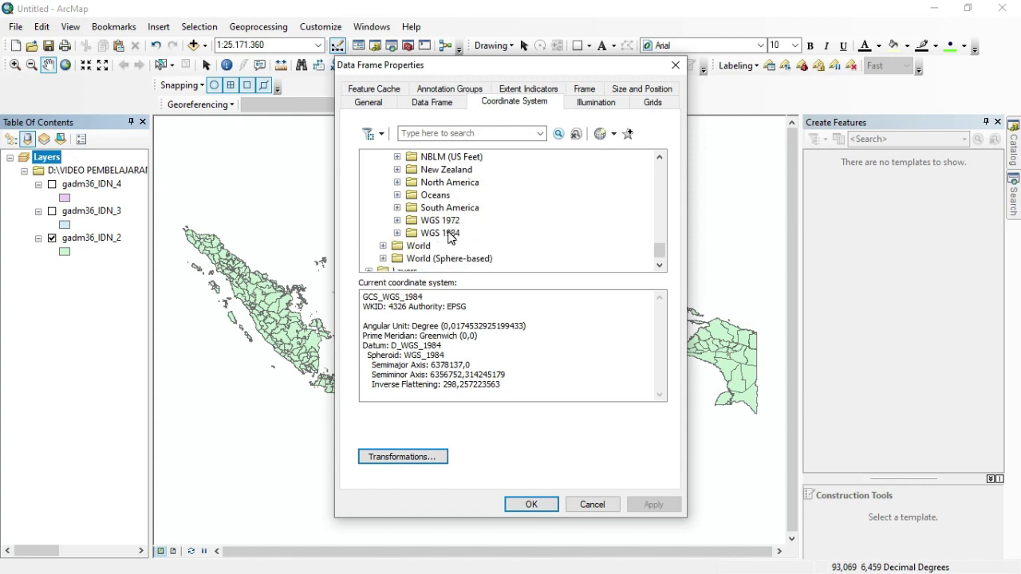
double_click(449, 233)
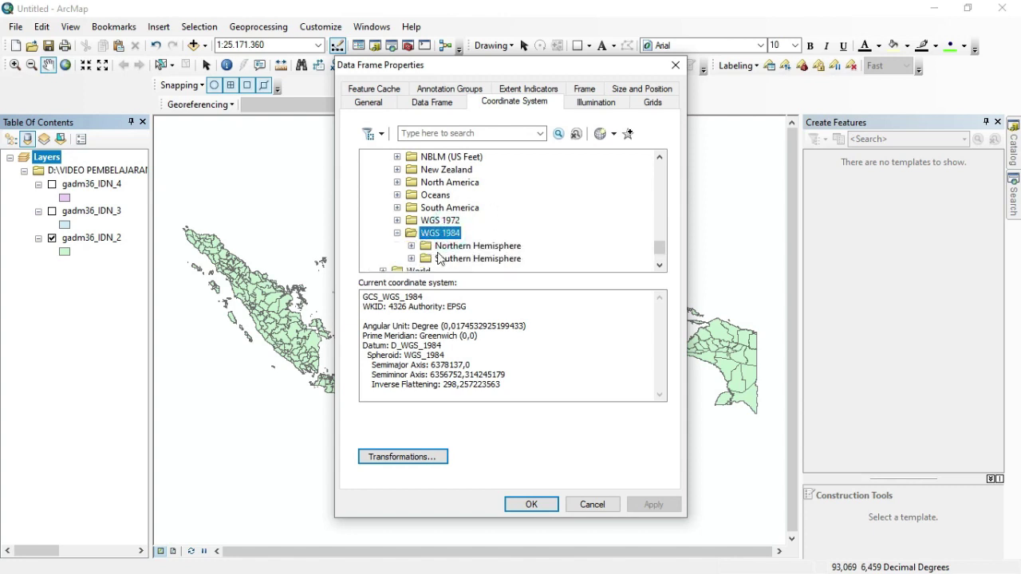
double_click(510, 259)
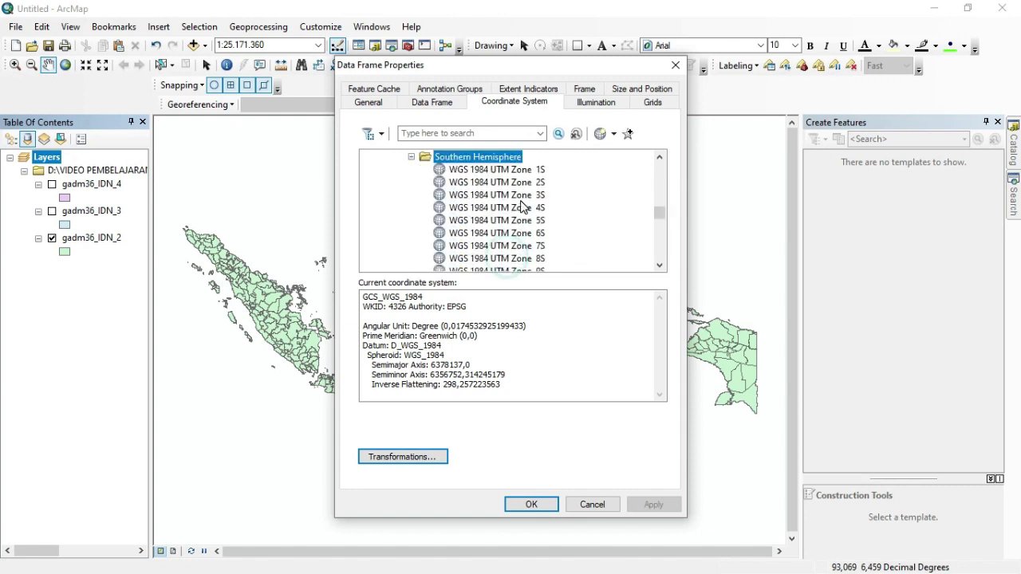
Step: Set the data frame's coordinate system to WGS 1984 UTM Zone 48S and apply it
scroll(519, 206, down, 1)
scroll(518, 206, down, 7)
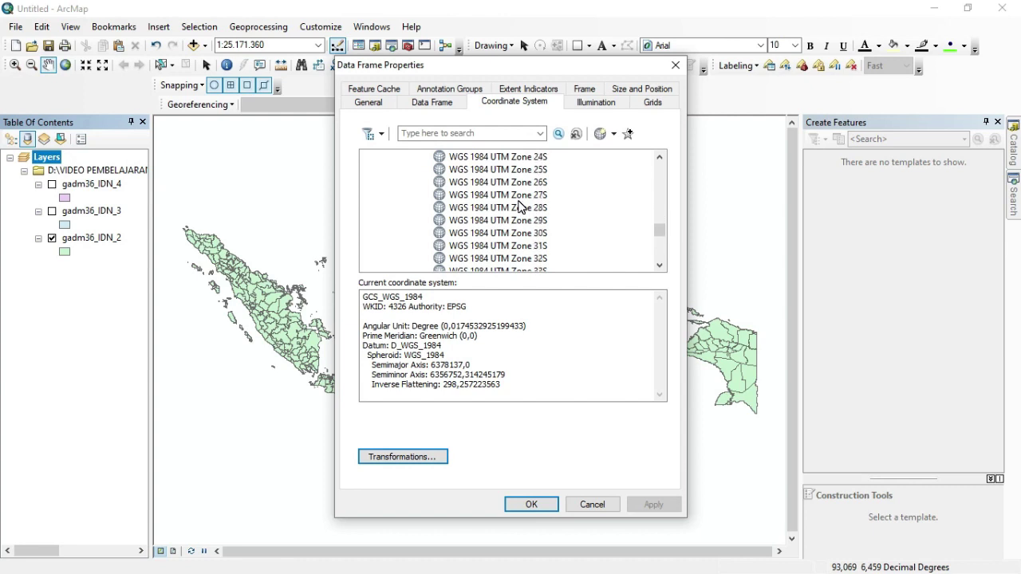
scroll(517, 205, down, 1)
scroll(526, 232, down, 2)
scroll(526, 233, down, 2)
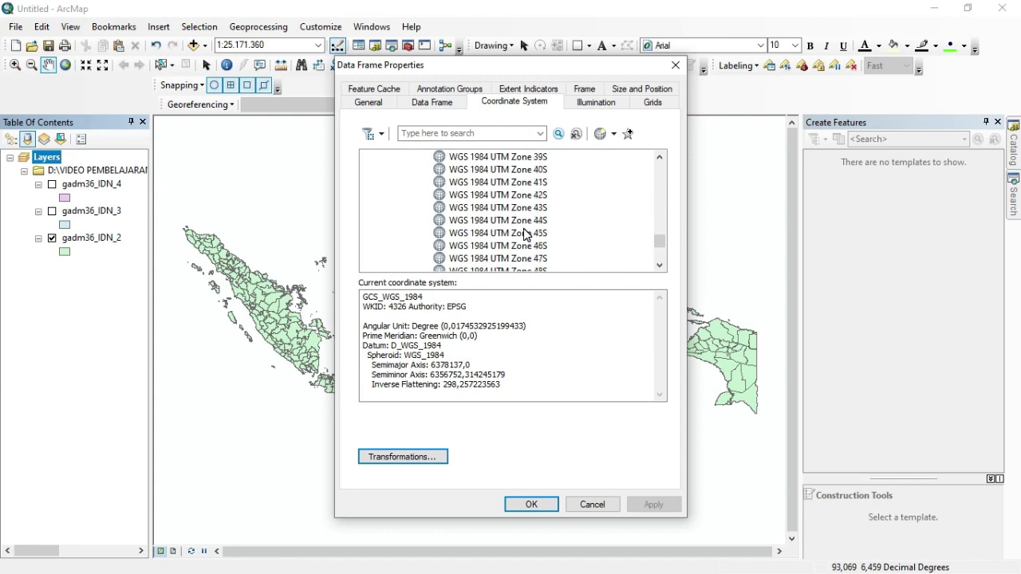
scroll(524, 233, down, 1)
click(522, 233)
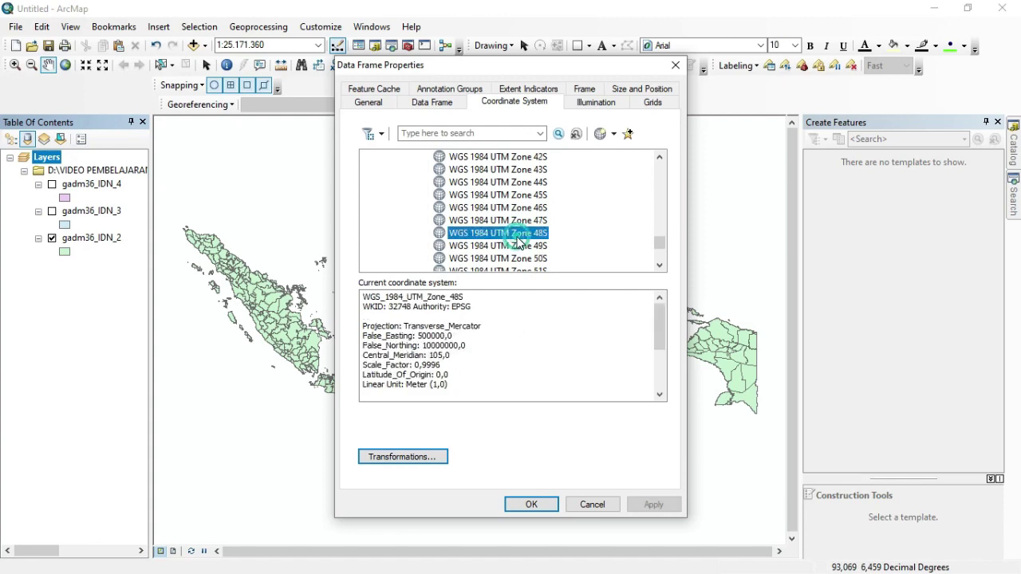
click(529, 503)
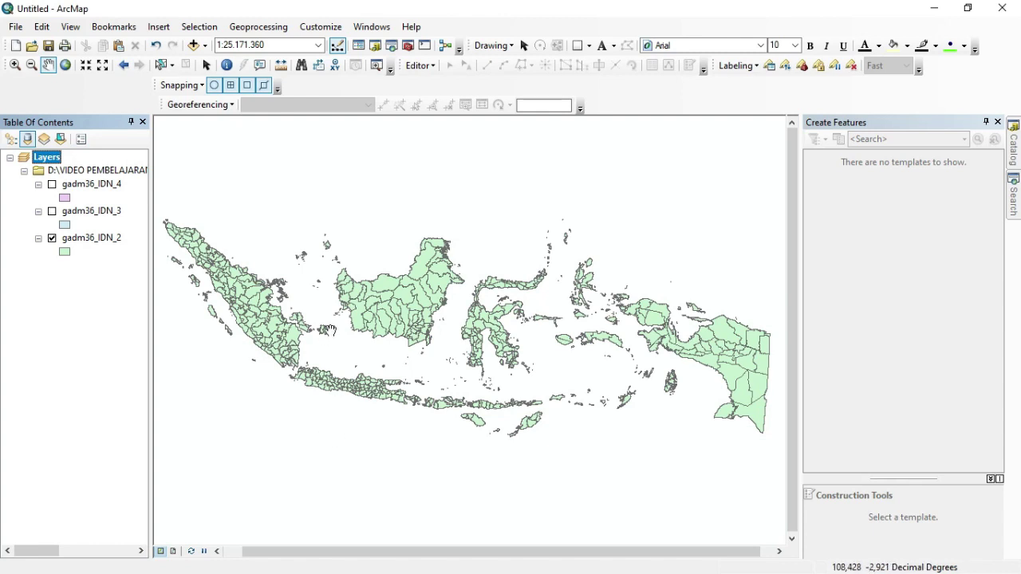
Step: Open the attribute table of the gadm36_IDN_2 layer
click(93, 239)
right_click(94, 245)
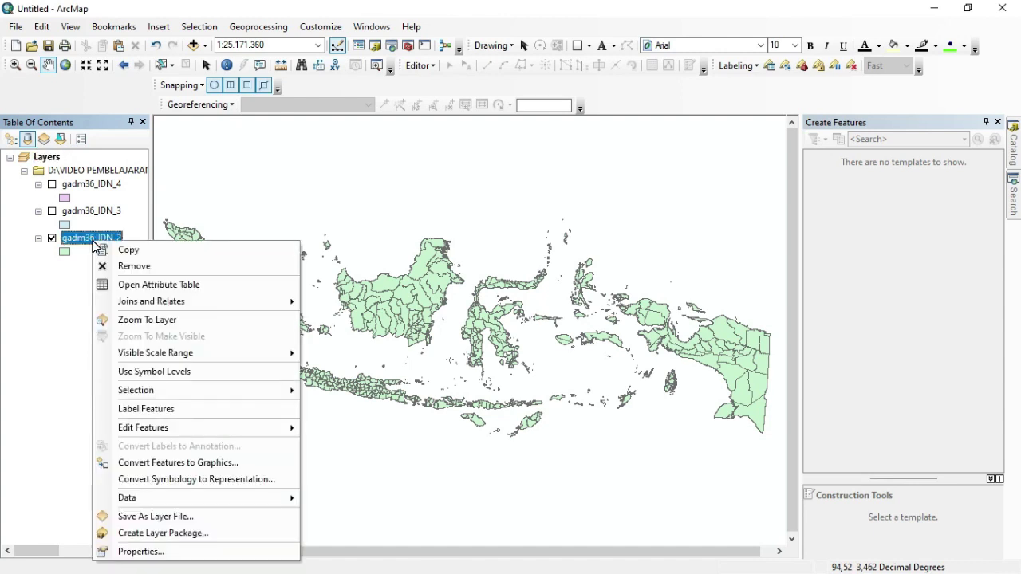
click(140, 289)
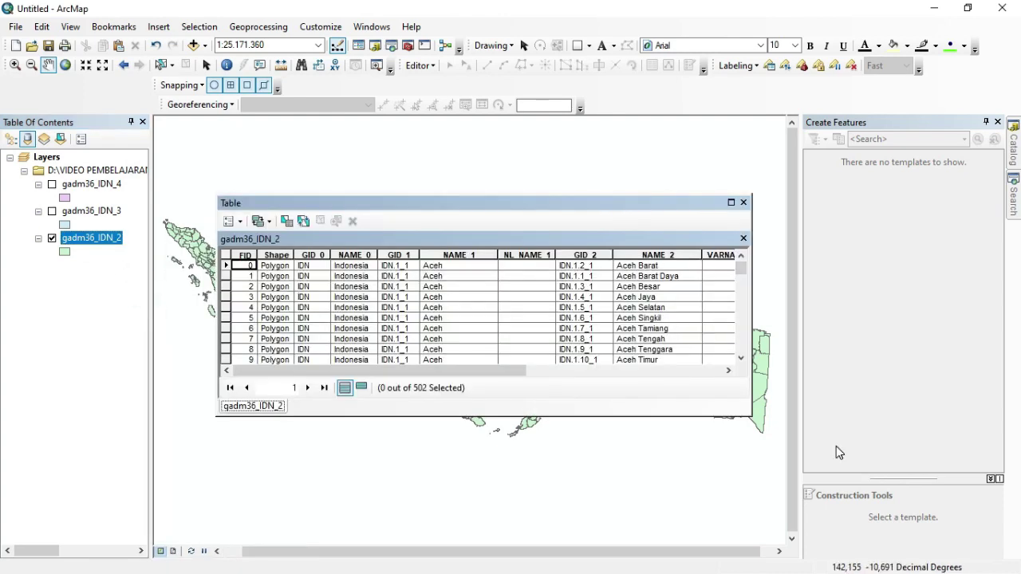
Step: Find the Jawa Barat records in the gadm36_IDN_2 table and select the Kota Sukabumi record
scroll(558, 319, down, 7)
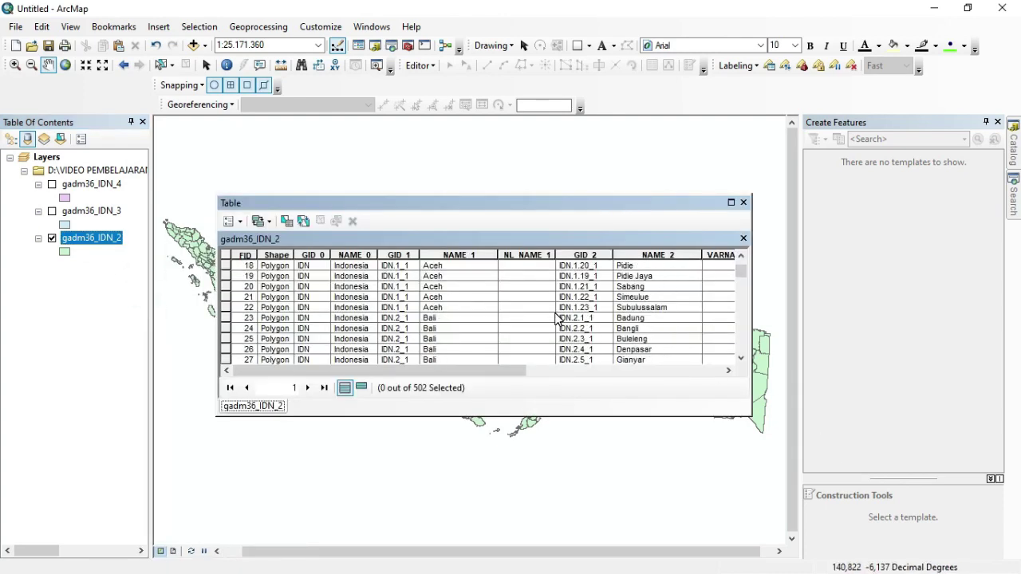
scroll(558, 319, down, 4)
scroll(561, 323, up, 3)
scroll(561, 323, down, 6)
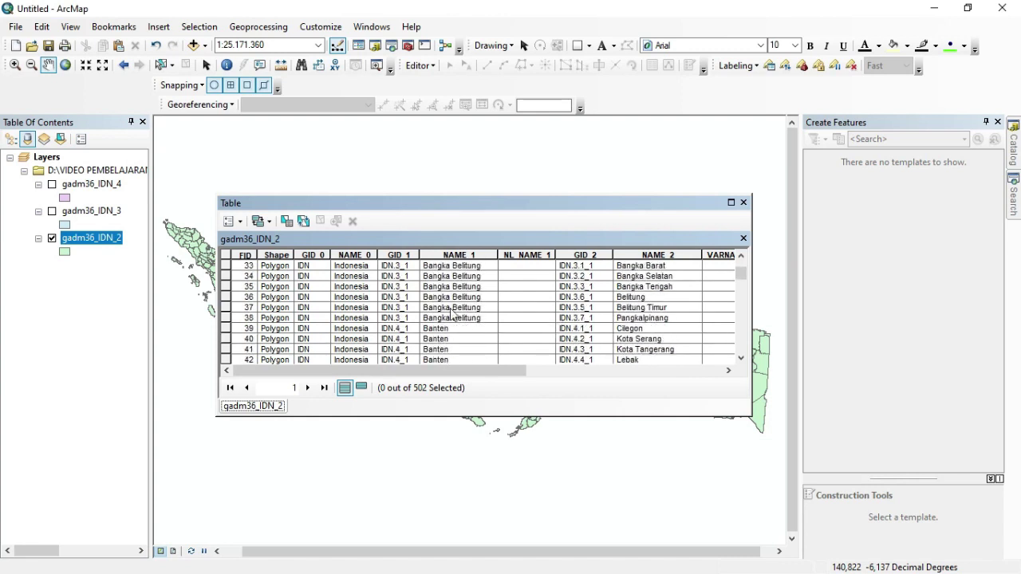
scroll(427, 315, down, 9)
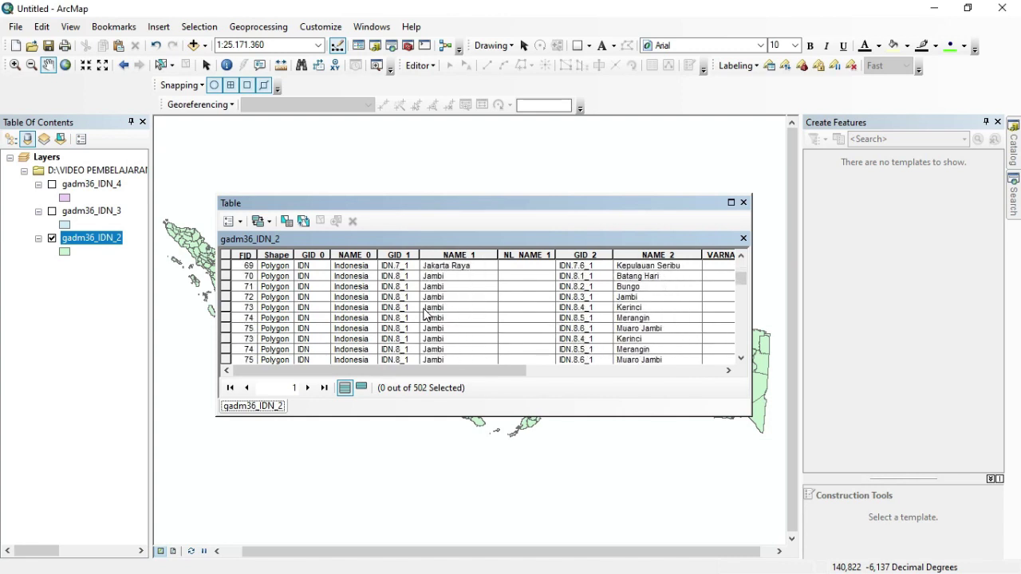
scroll(328, 292, down, 2)
scroll(327, 292, up, 2)
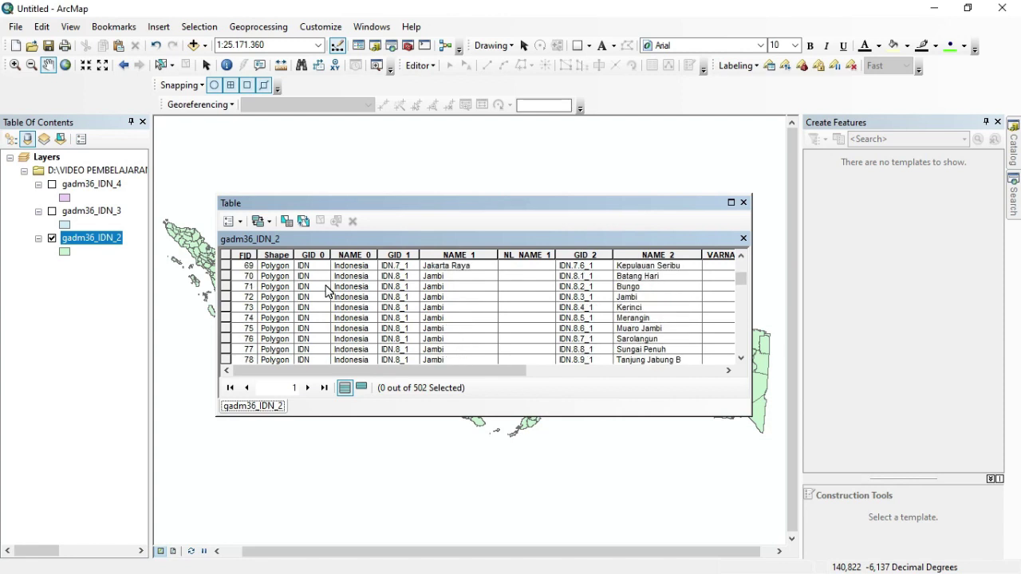
scroll(324, 294, down, 3)
scroll(245, 292, down, 1)
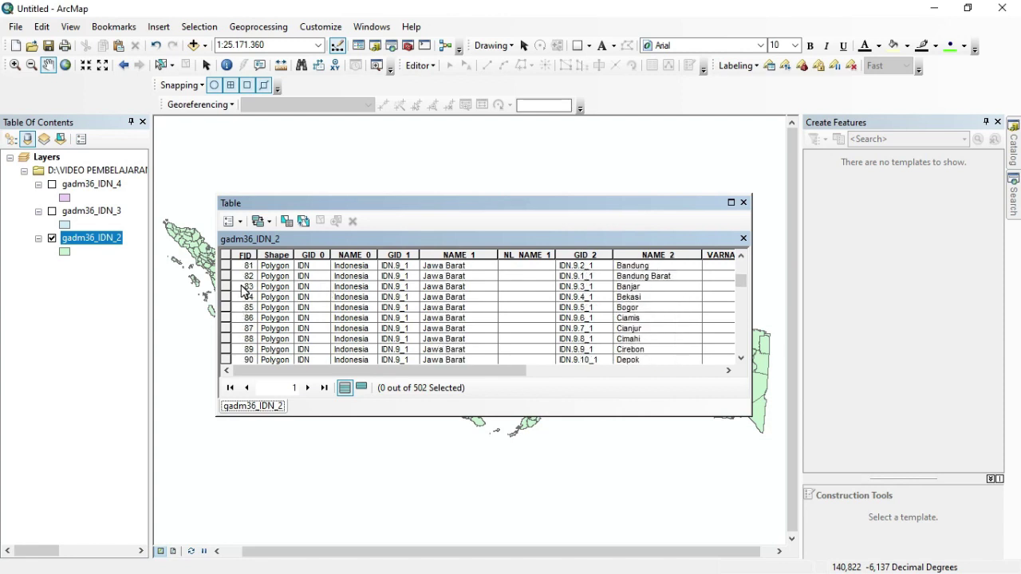
scroll(247, 292, down, 2)
scroll(257, 332, down, 2)
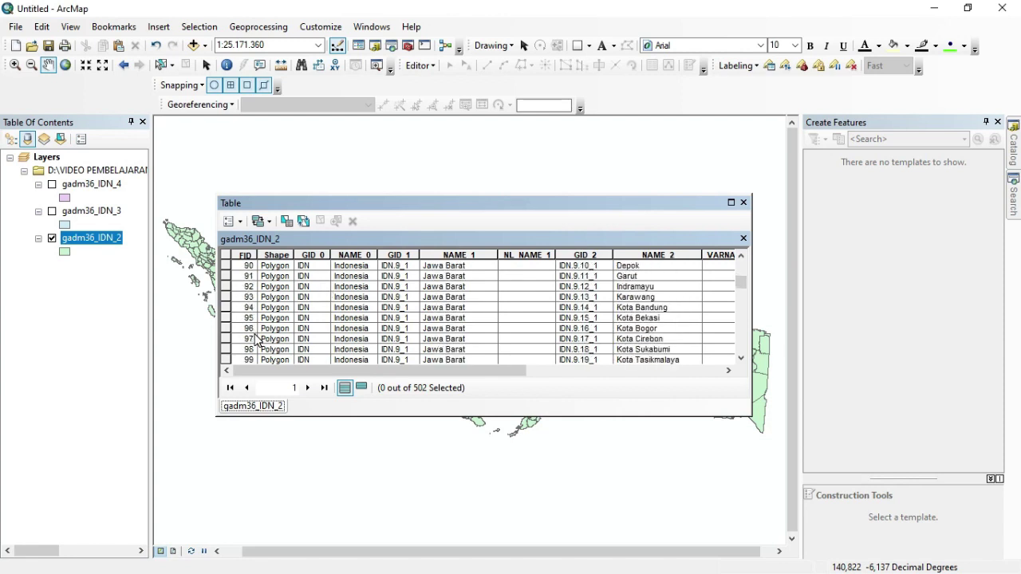
click(448, 319)
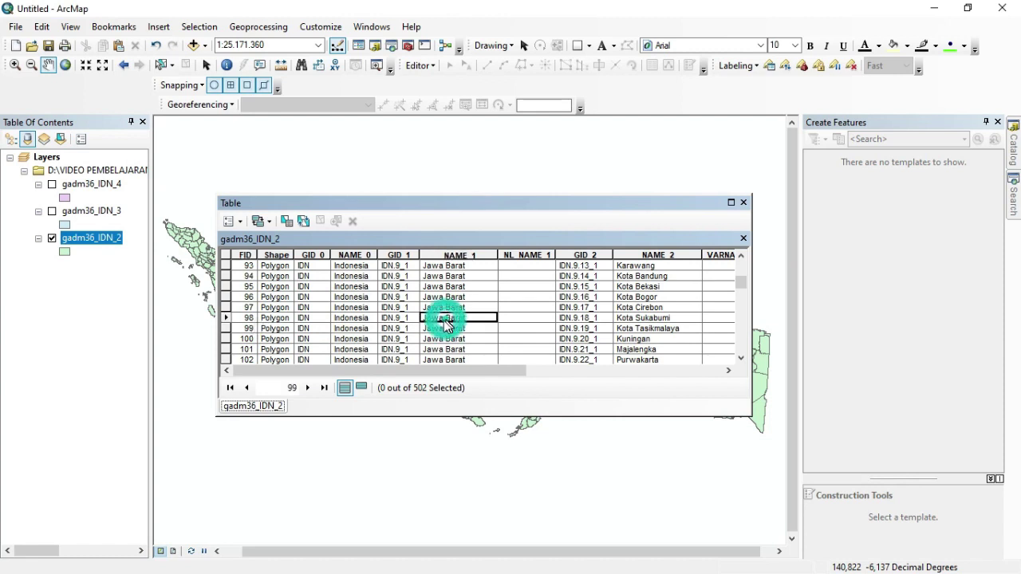
click(227, 320)
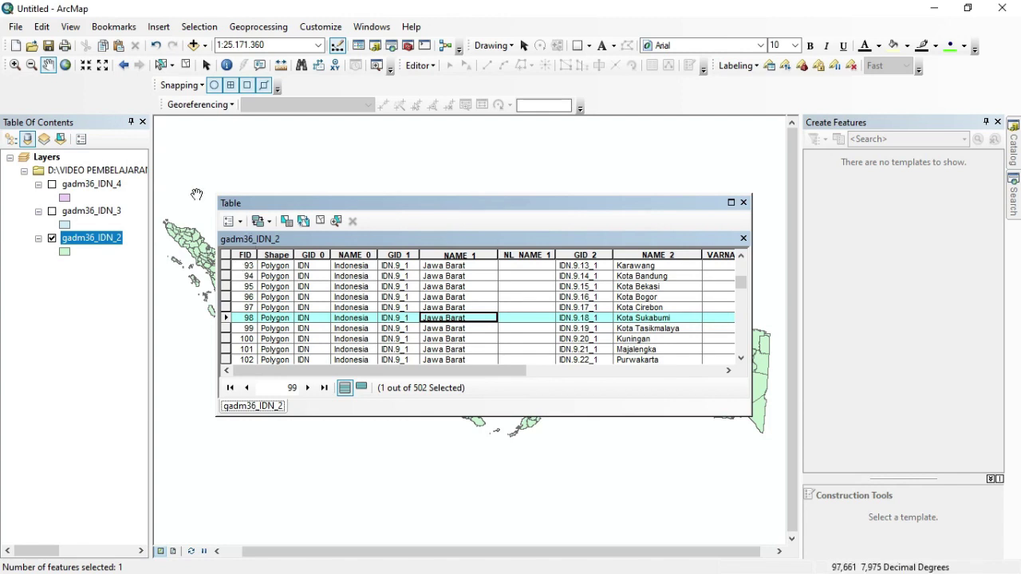
Step: Start a data export of the selected feature in the gadm36_IDN_2 layer
right_click(109, 239)
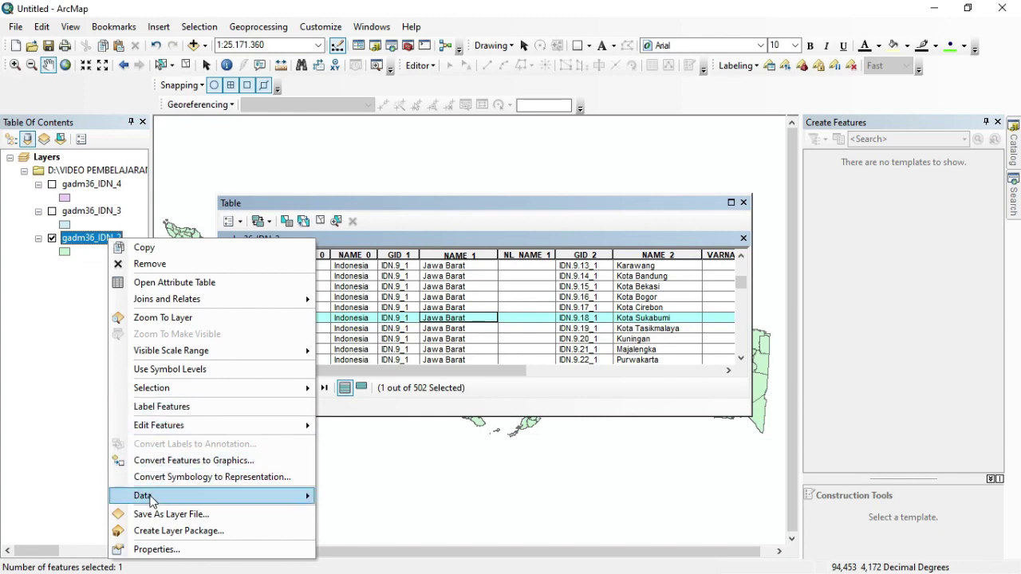
mouse_move(152, 503)
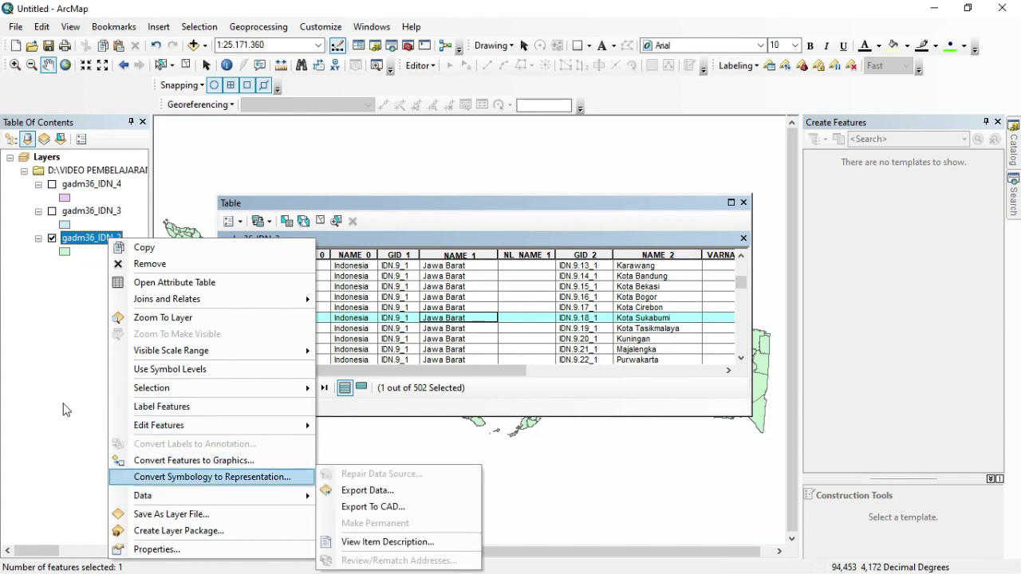
right_click(80, 244)
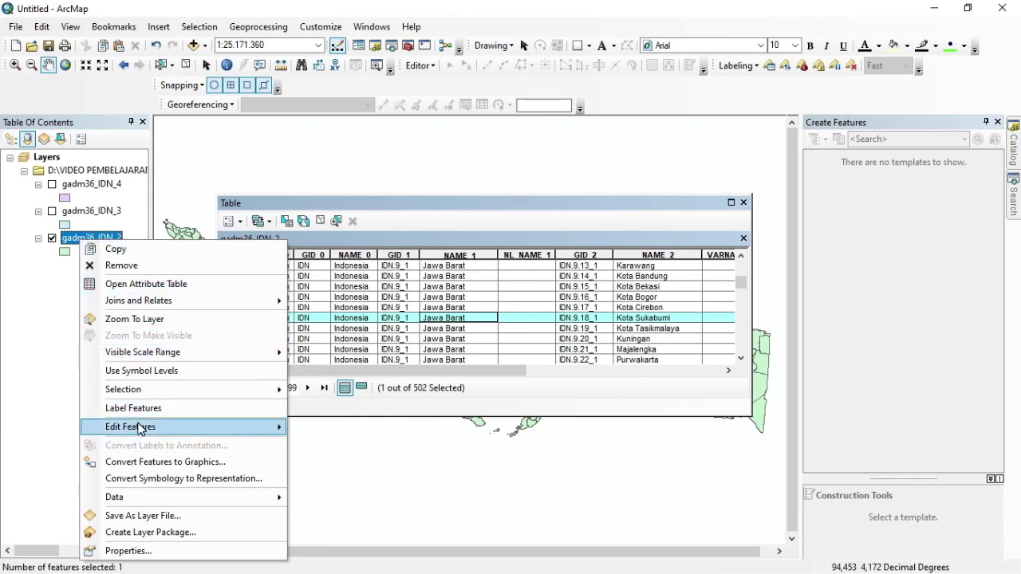
mouse_move(114, 503)
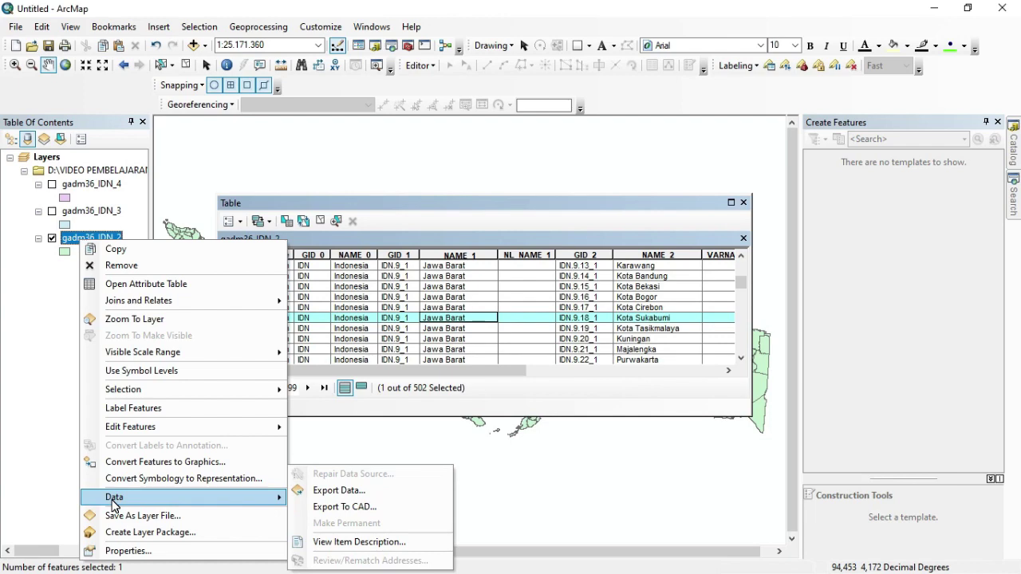
click(329, 492)
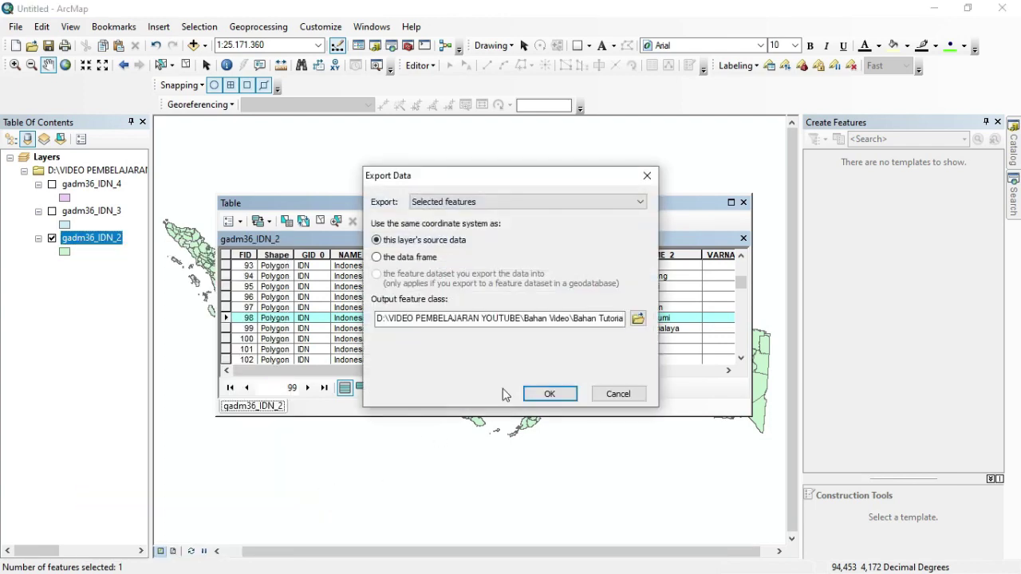
Step: Set the export output to a shapefile named Kota_Sukabumi in the Peta Administratif folder
click(639, 319)
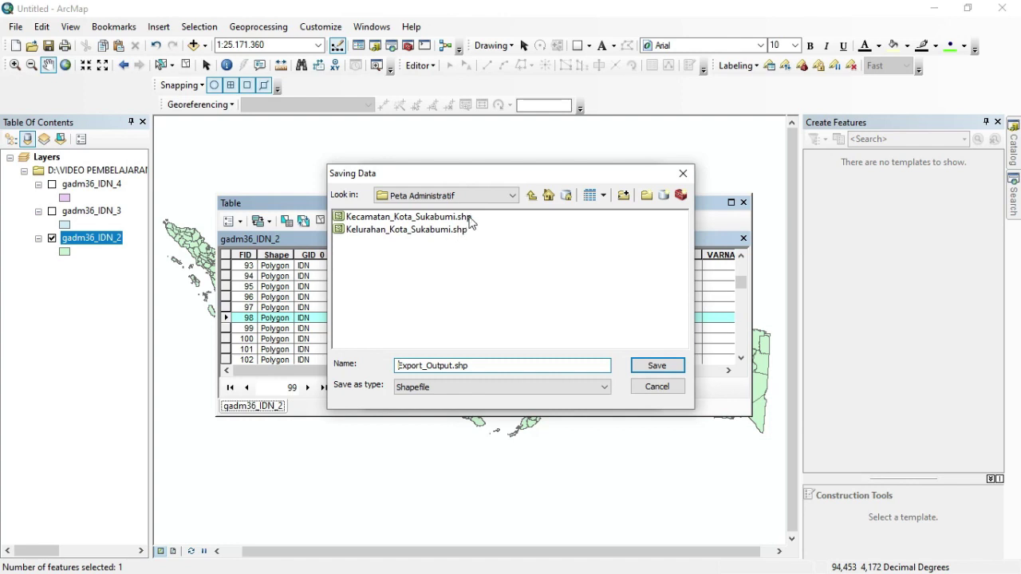
drag(398, 366, 415, 368)
text(B)
key(BackSpace)
text(Kota)
key(BackSpace)
key(BackSpace)
key(BackSpace)
key(BackSpace)
key(BackSpace)
key(BackSpace)
text(Sukabumi)
click(638, 370)
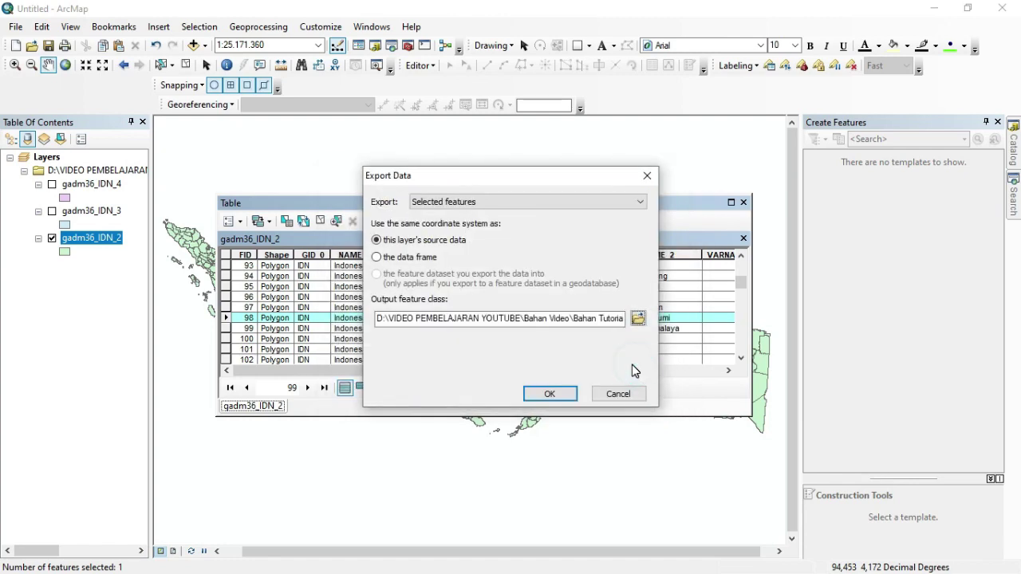
Step: Run the export, add the exported data to the map as a layer, and close the attribute table
click(552, 395)
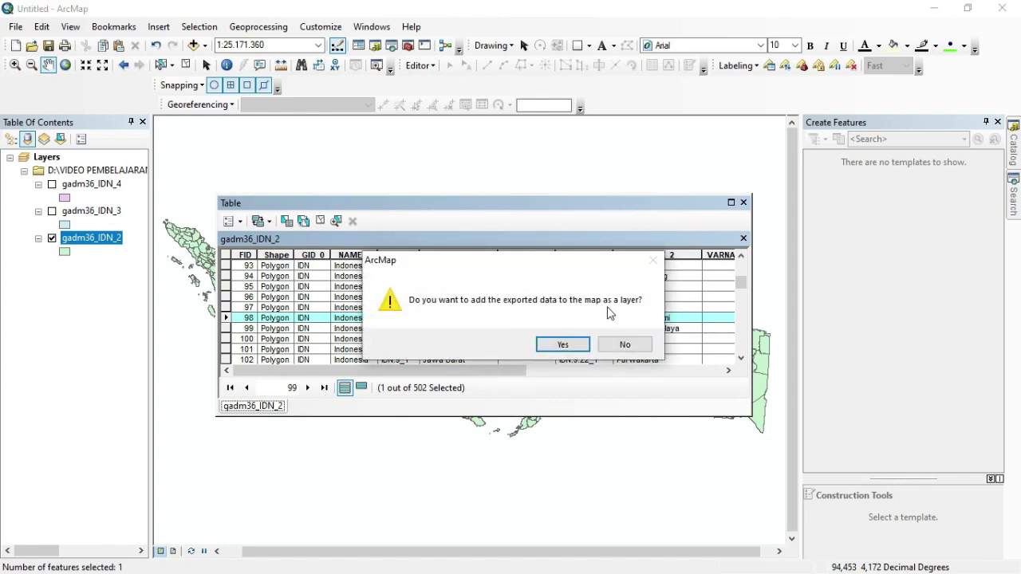
click(562, 344)
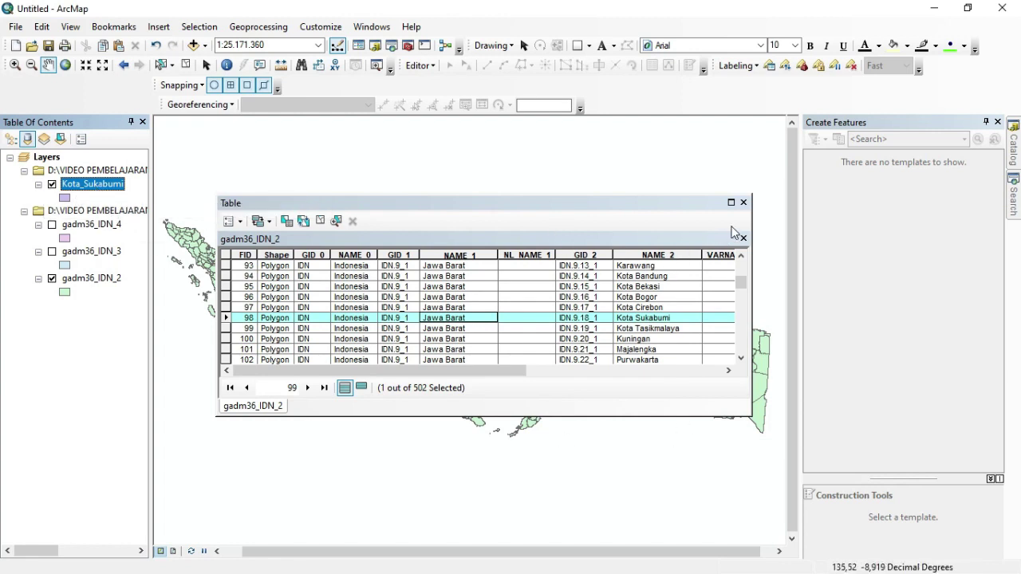
click(744, 203)
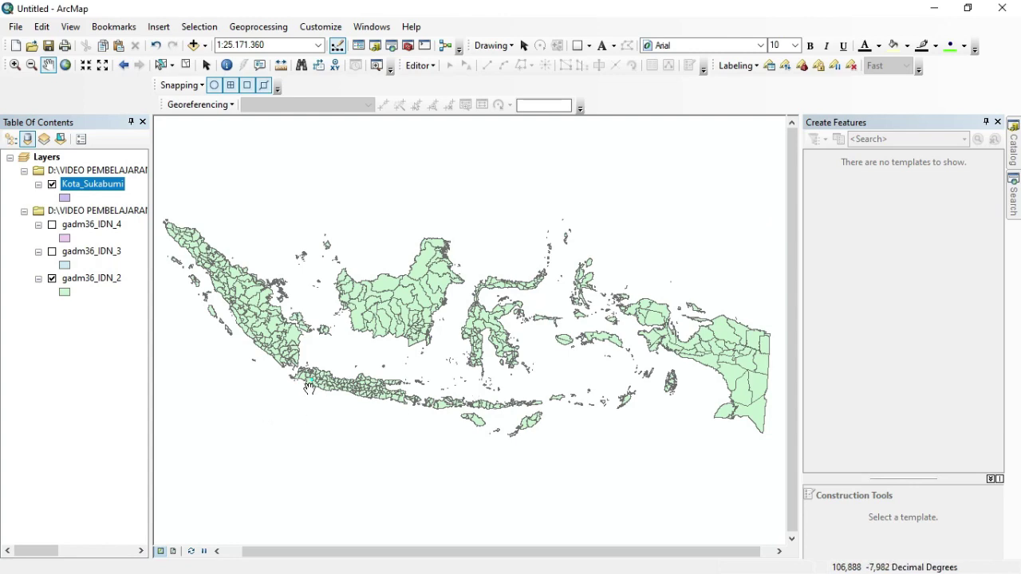
Step: Set the map scale to 1:65.000 with the whole Kota_Sukabumi polygon centred in the map view
scroll(309, 388, up, 3)
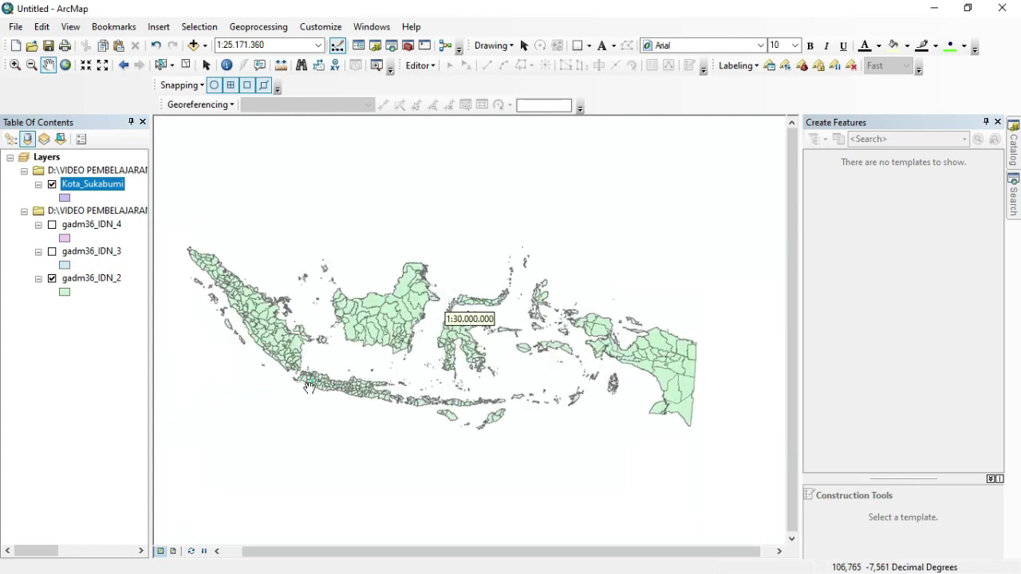
scroll(303, 377, up, 4)
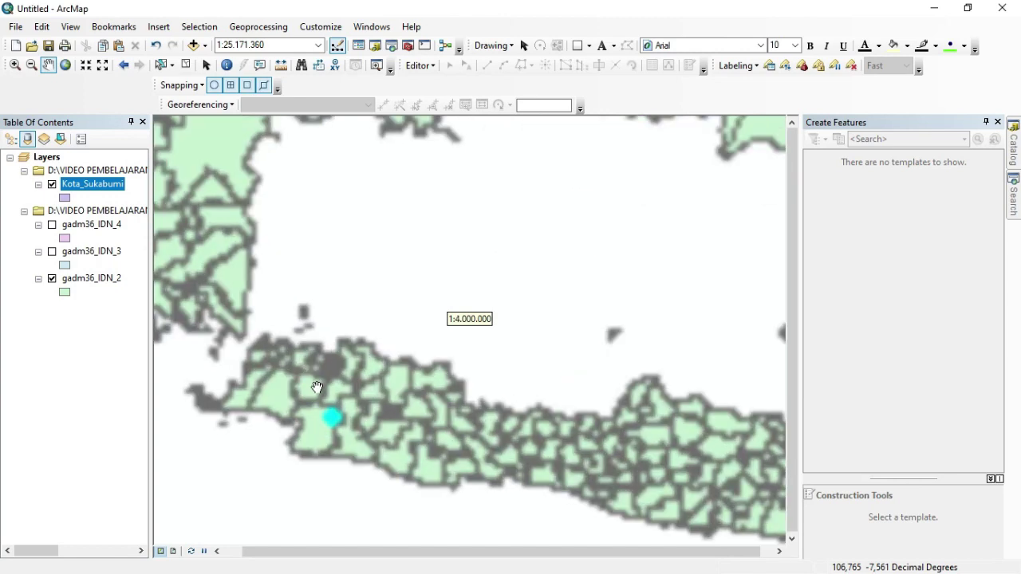
scroll(317, 431, up, 4)
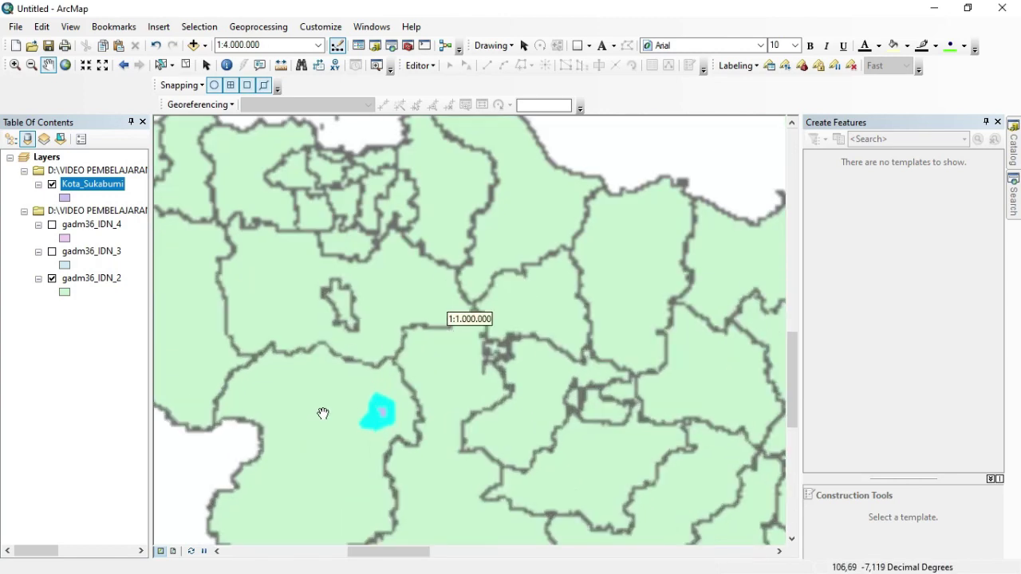
scroll(329, 409, up, 4)
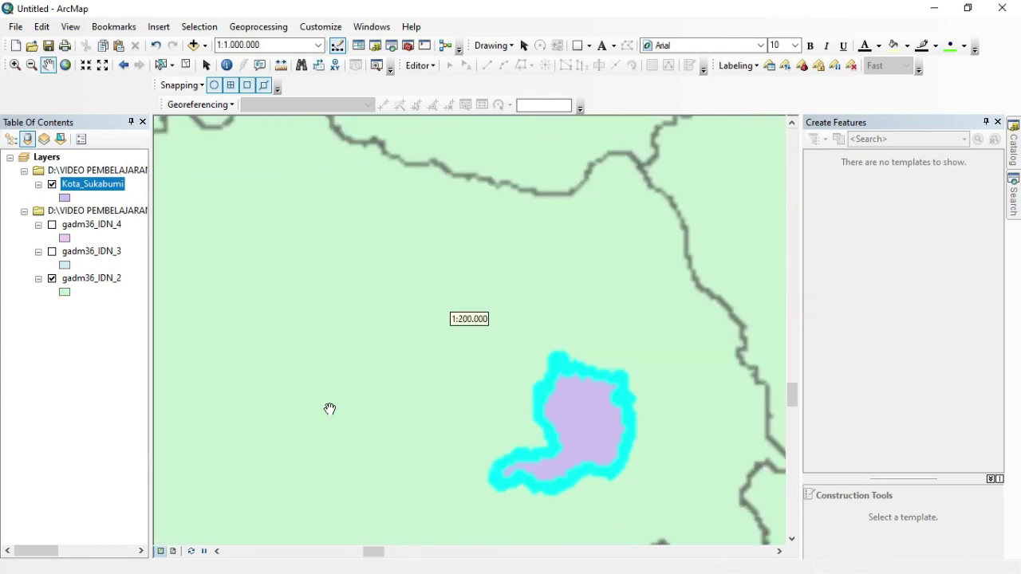
drag(635, 438, 600, 312)
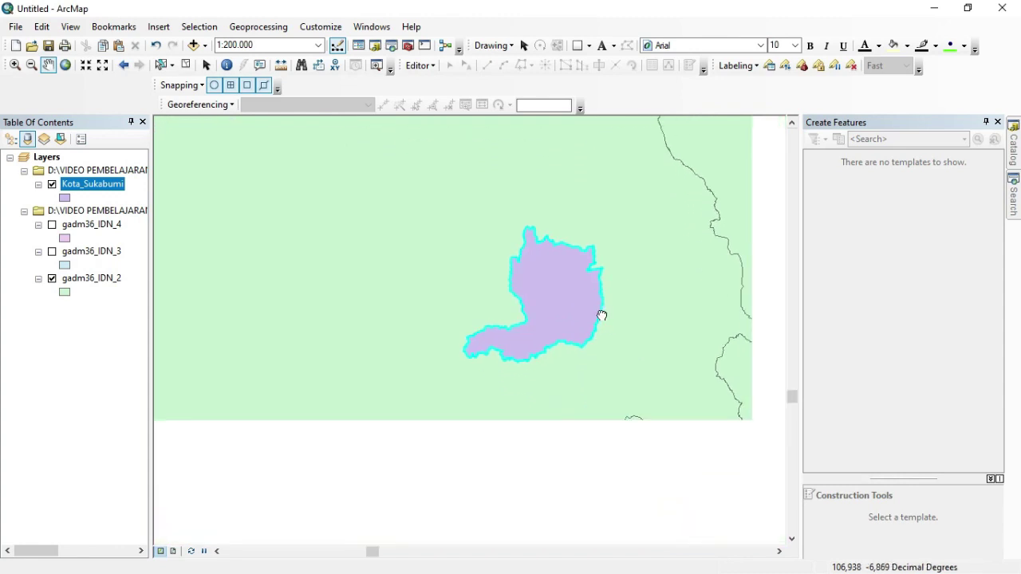
scroll(593, 331, up, 2)
scroll(593, 331, up, 1)
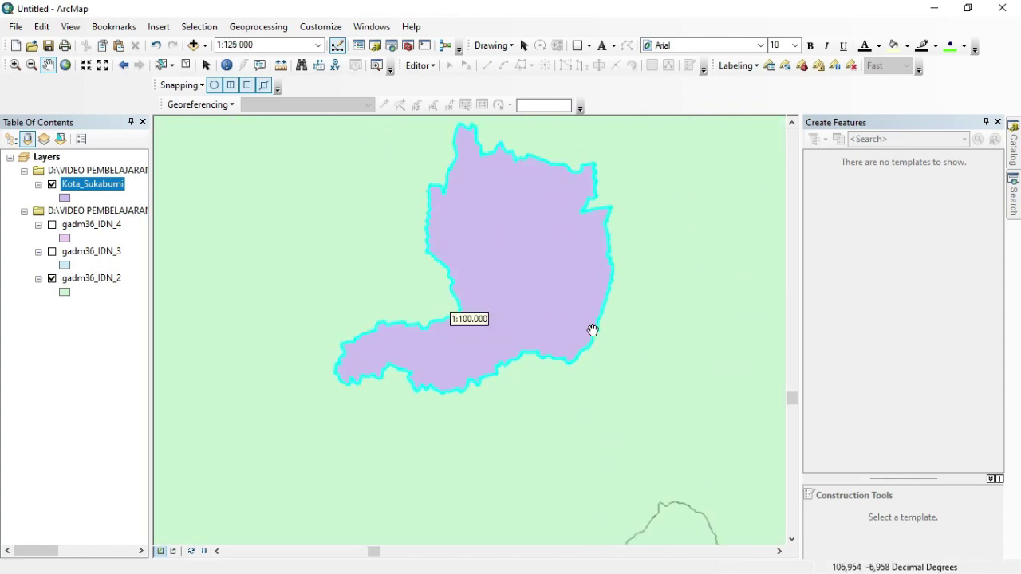
click(264, 45)
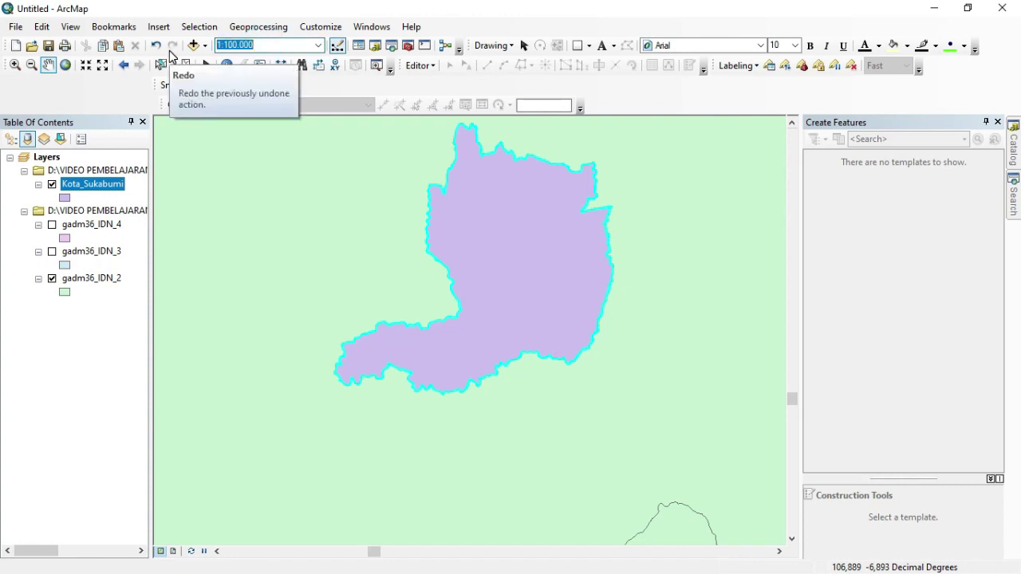
text(65.)
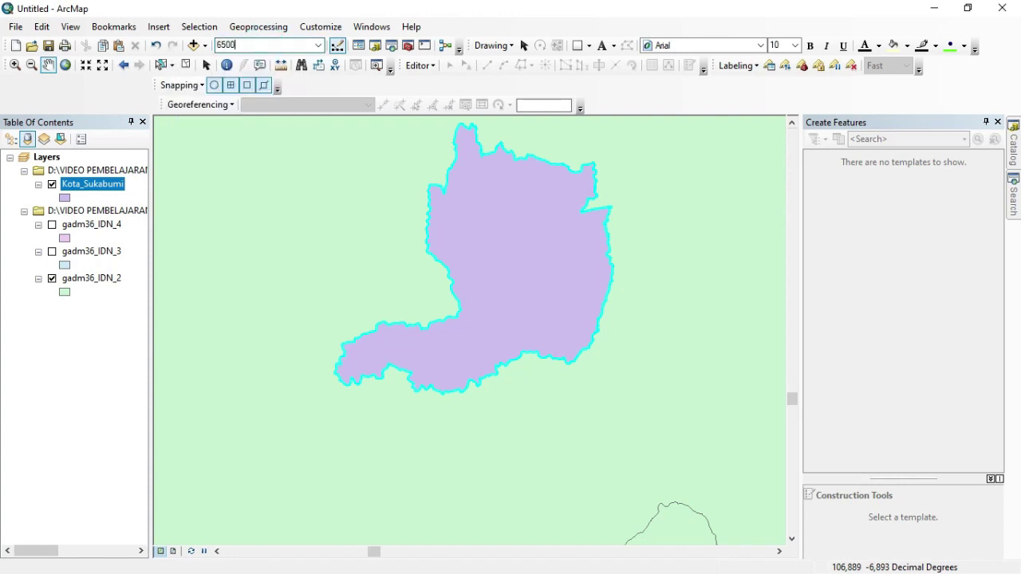
text(000)
key(Return)
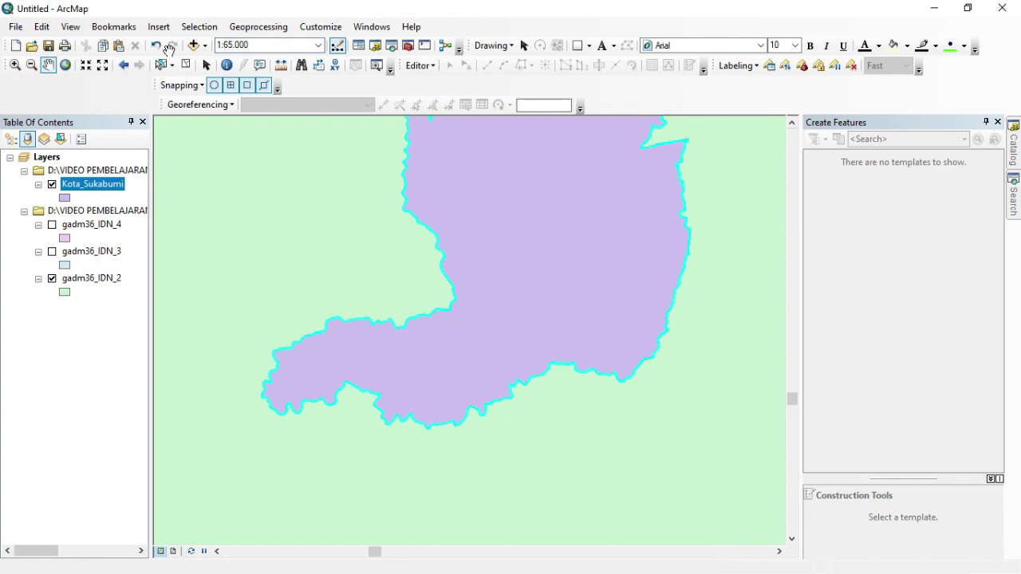
drag(547, 263, 535, 333)
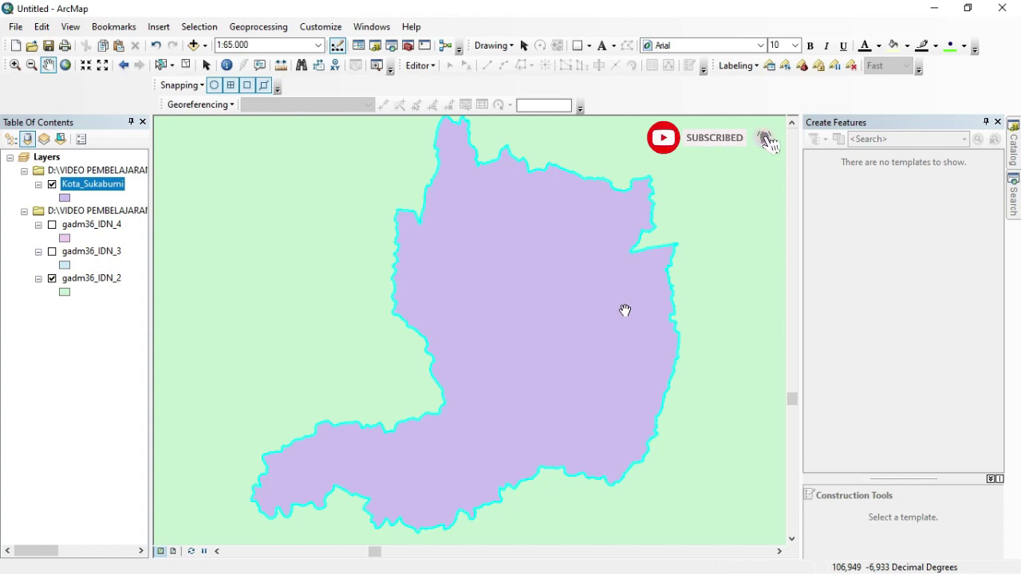
drag(568, 317, 564, 328)
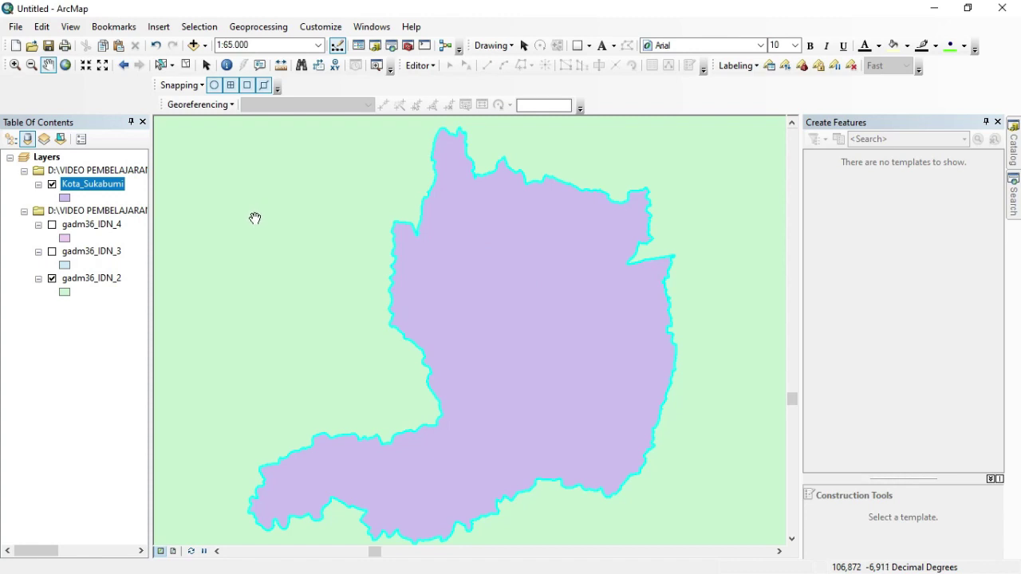
Step: Open the attribute table of the Kota_Sukabumi layer and delete its GID_0 field
right_click(110, 194)
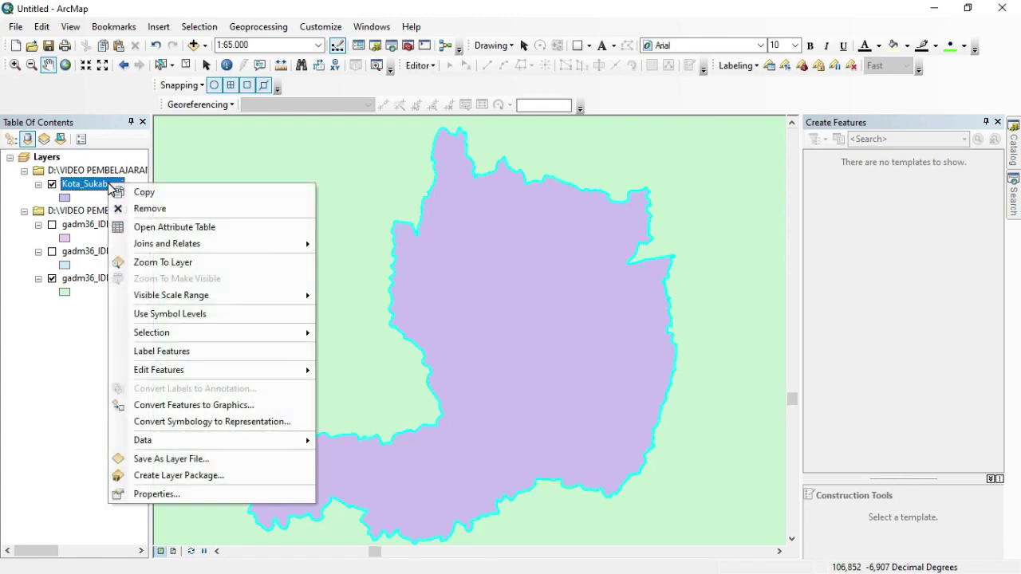
click(166, 229)
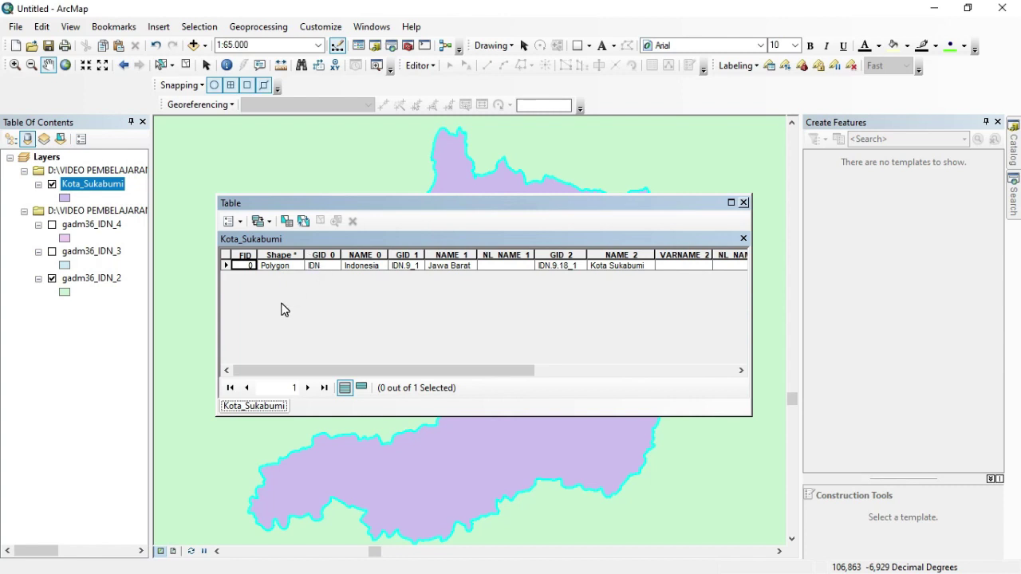
click(324, 254)
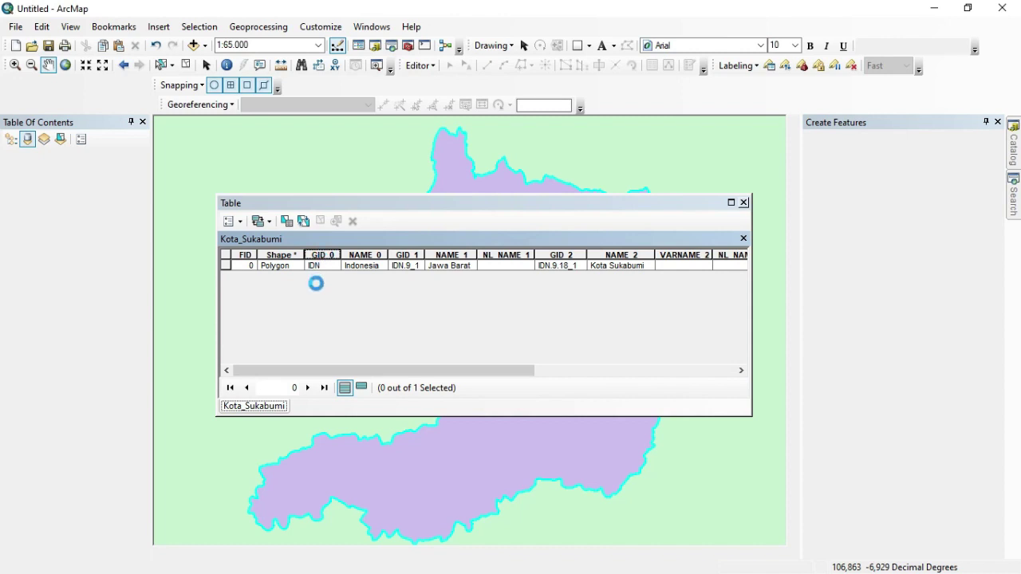
right_click(316, 281)
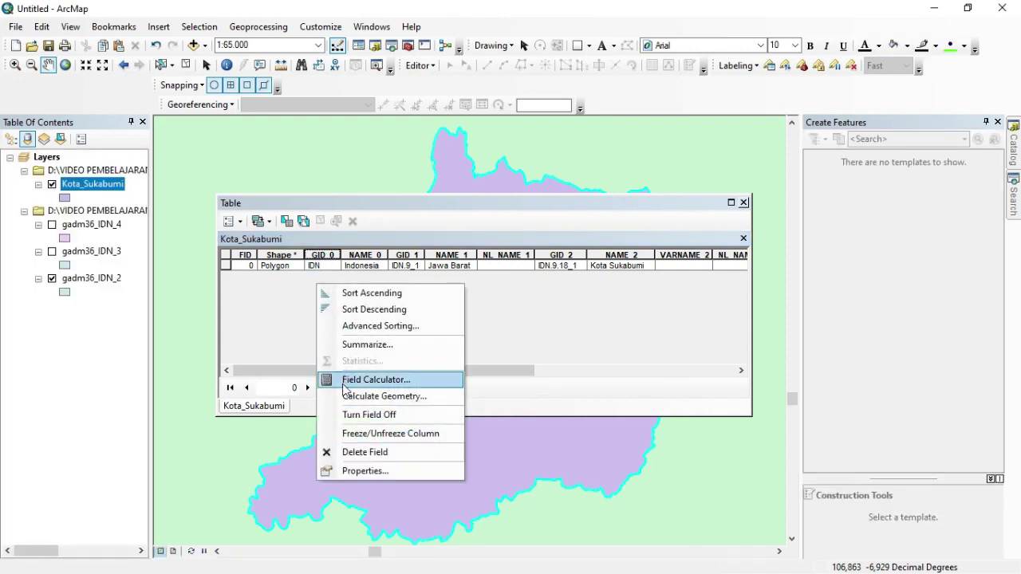
click(372, 452)
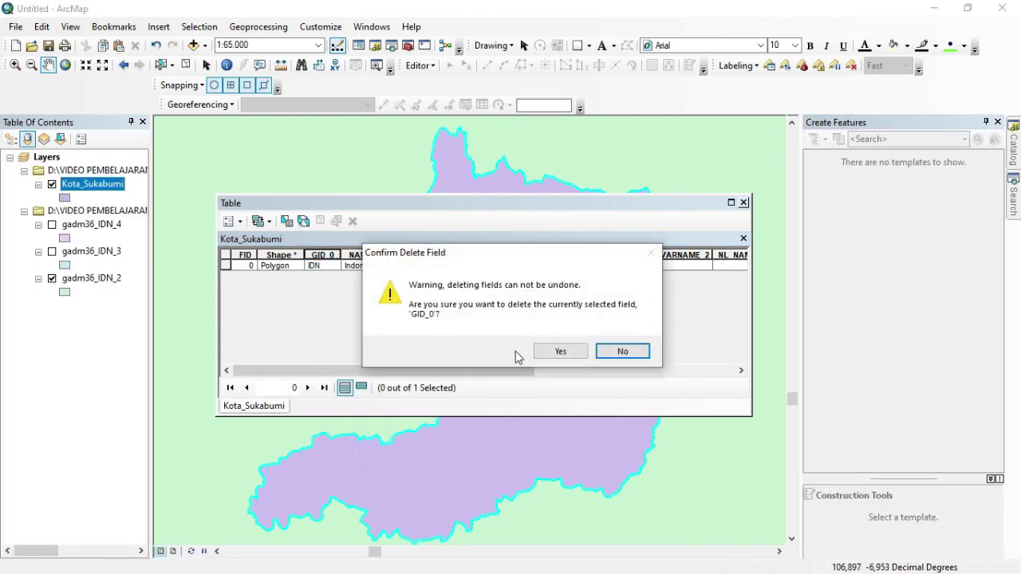
click(556, 351)
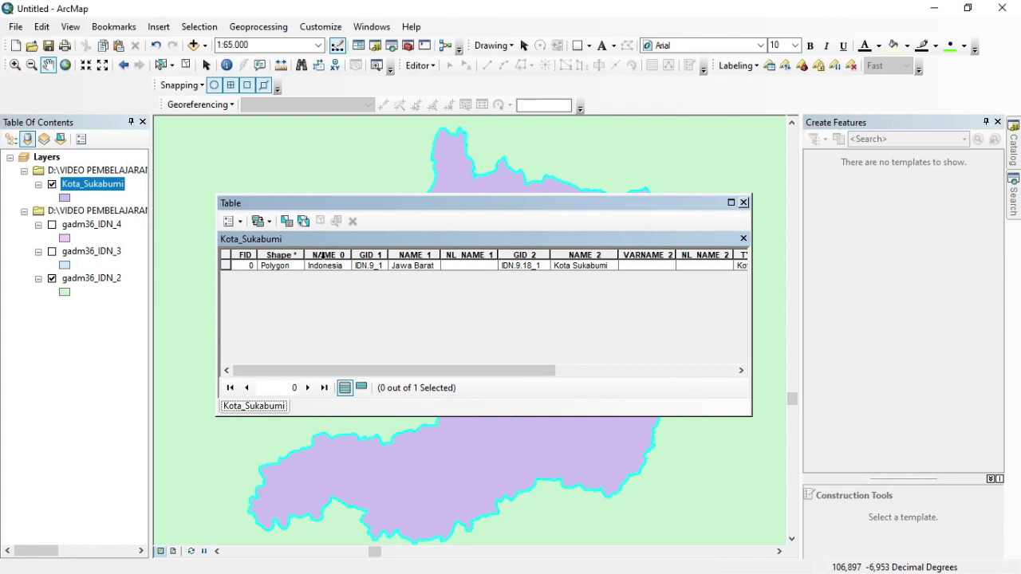
Step: Delete the NAME_0 and GID_1 fields from the Kota_Sukabumi attribute table
right_click(325, 255)
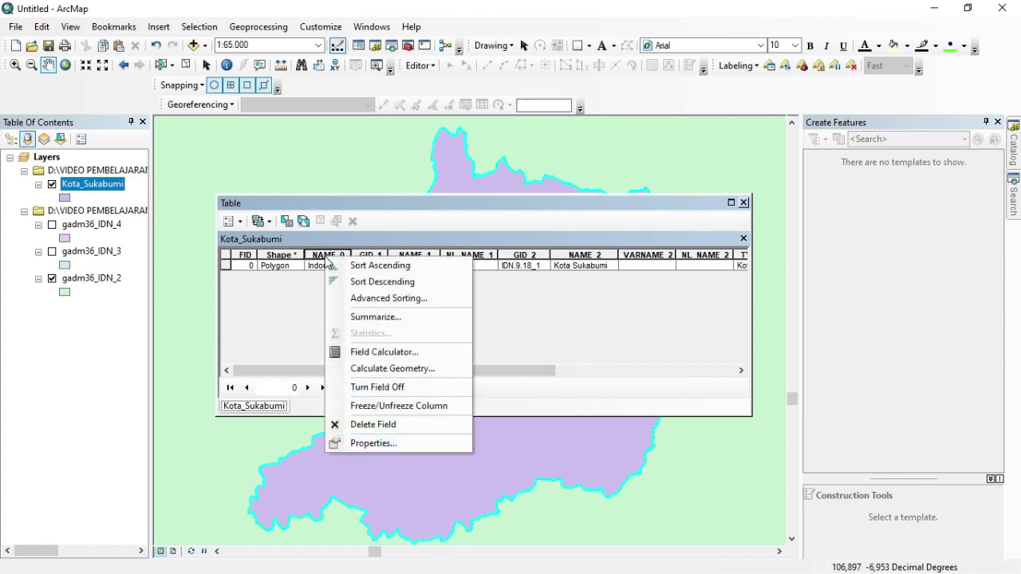
click(369, 427)
click(576, 354)
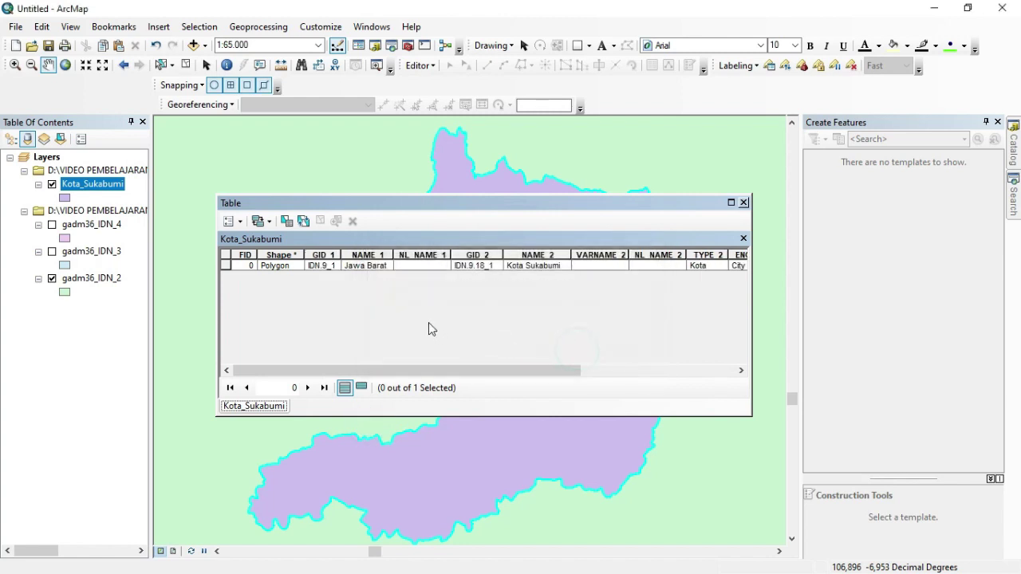
right_click(325, 255)
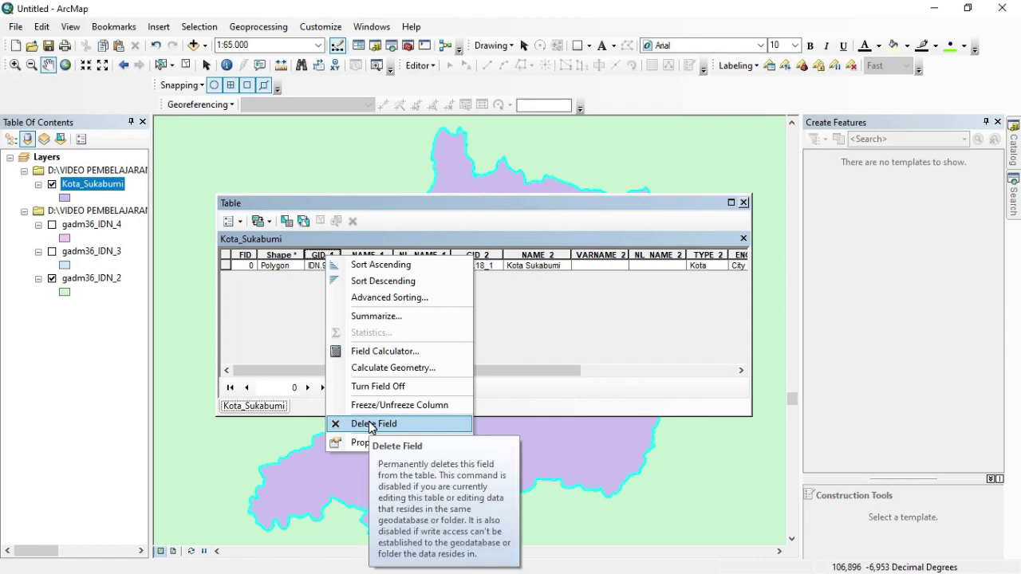
click(370, 425)
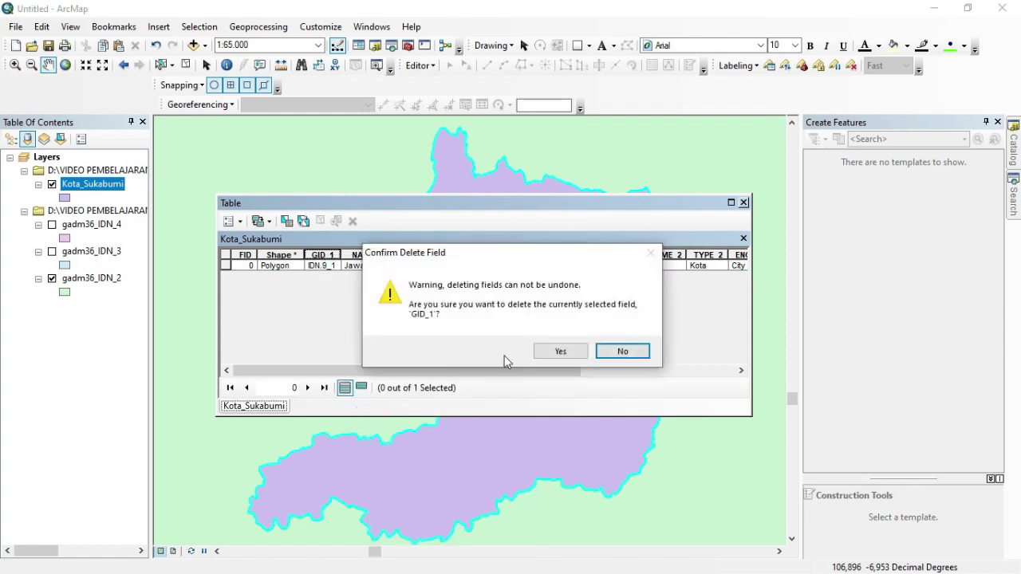
click(550, 354)
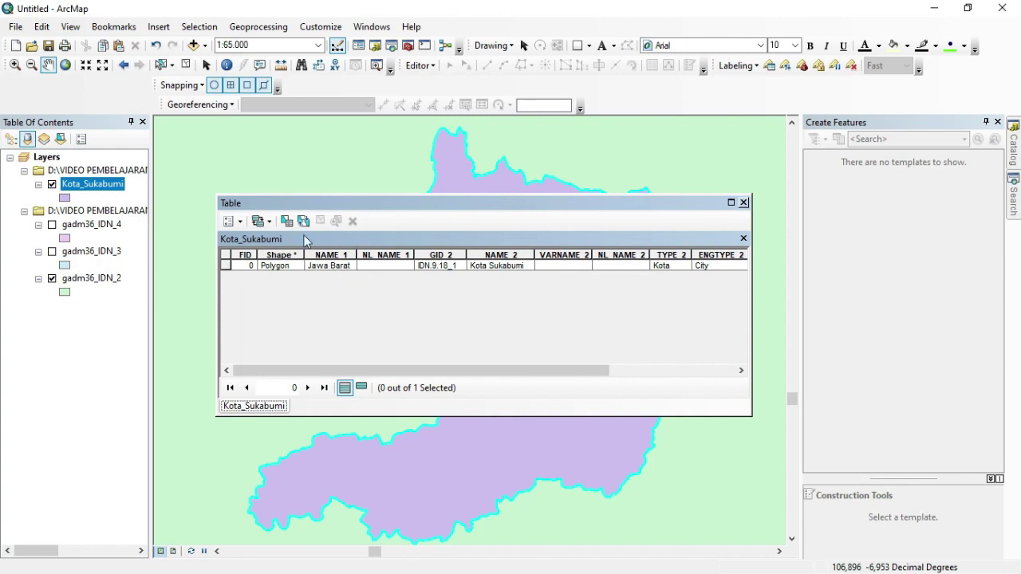
Step: Delete the NL_NAME_1 and GID_2 fields from the Kota_Sukabumi attribute table
right_click(384, 254)
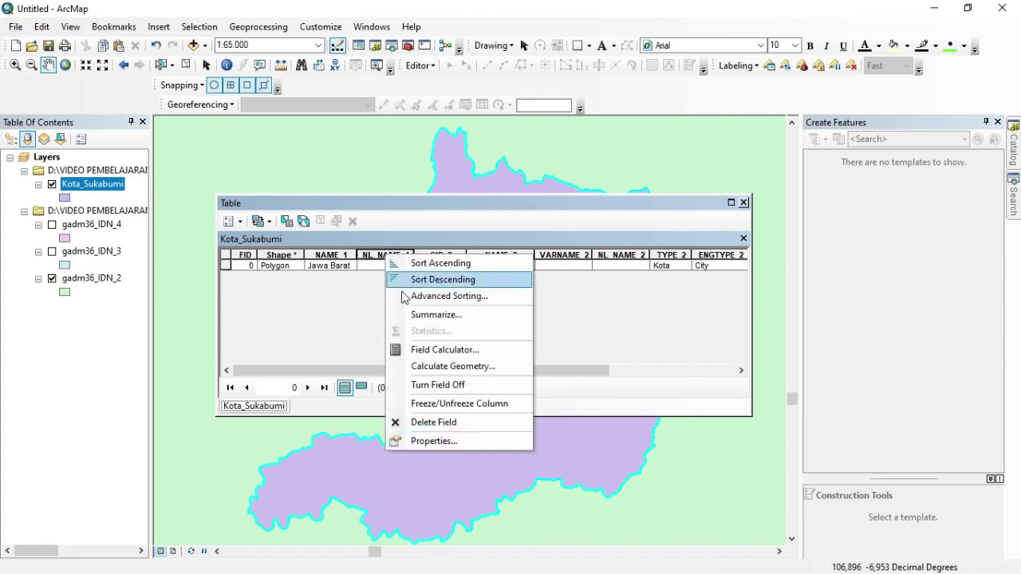
click(429, 423)
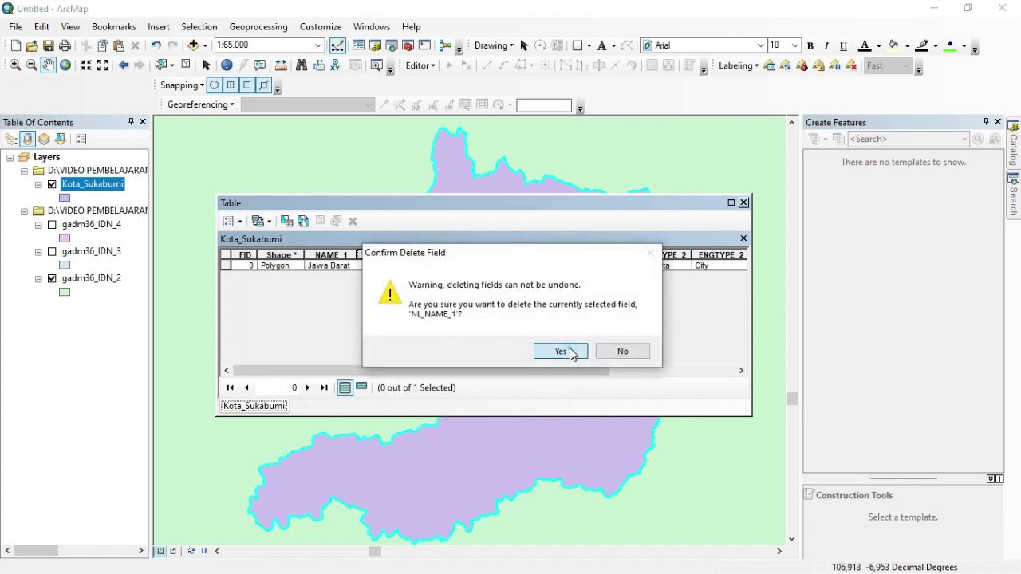
click(560, 351)
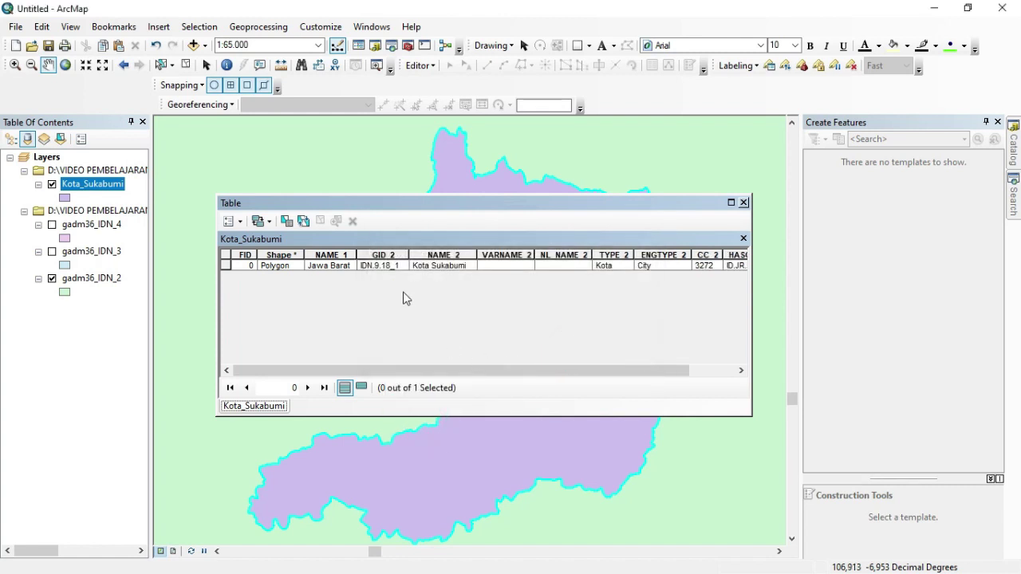
right_click(381, 255)
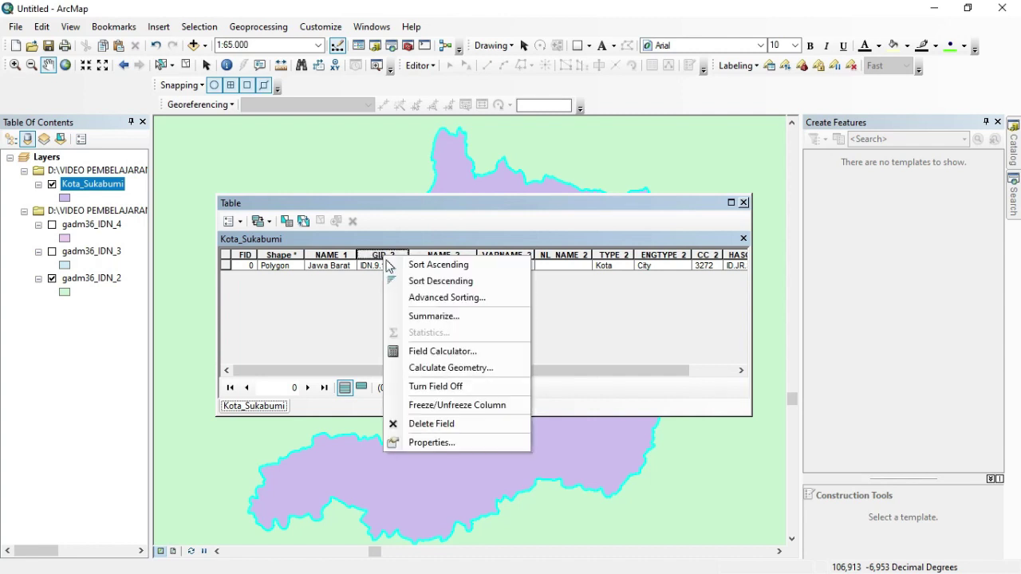
click(435, 421)
click(549, 351)
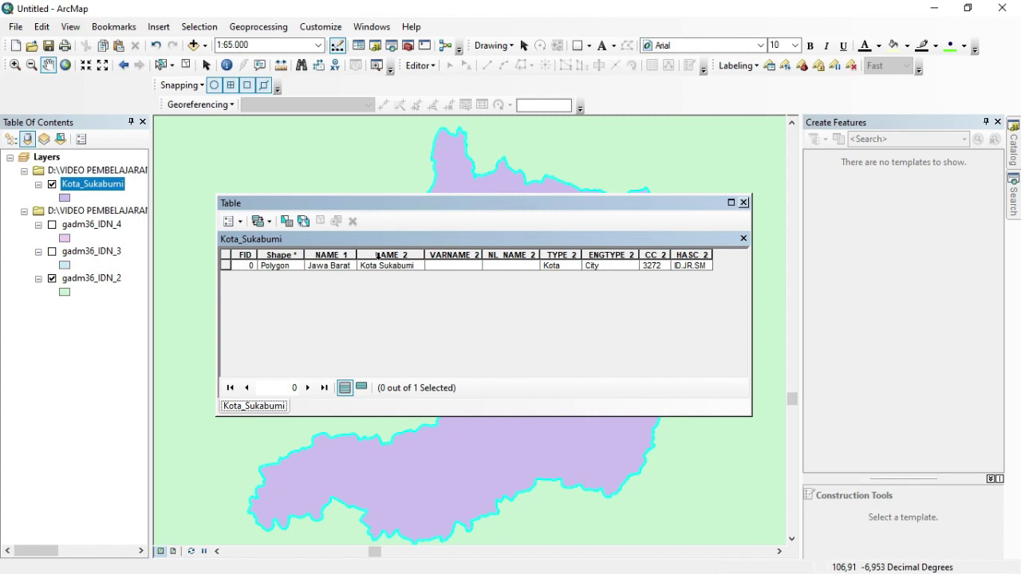
Step: Delete the VARNAME_2 and NL_NAME_2 fields from the Kota_Sukabumi attribute table
right_click(459, 252)
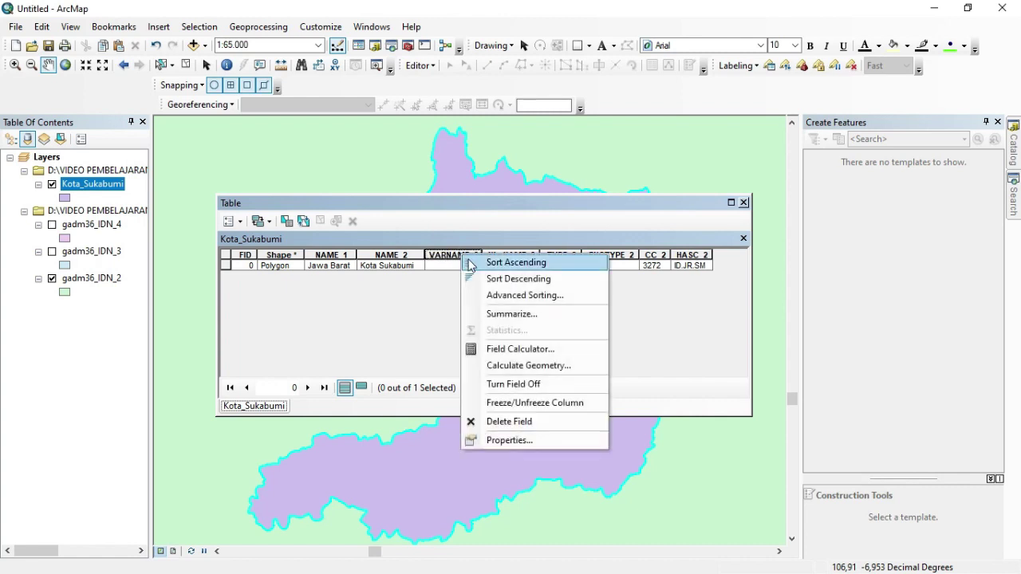
click(494, 422)
click(559, 351)
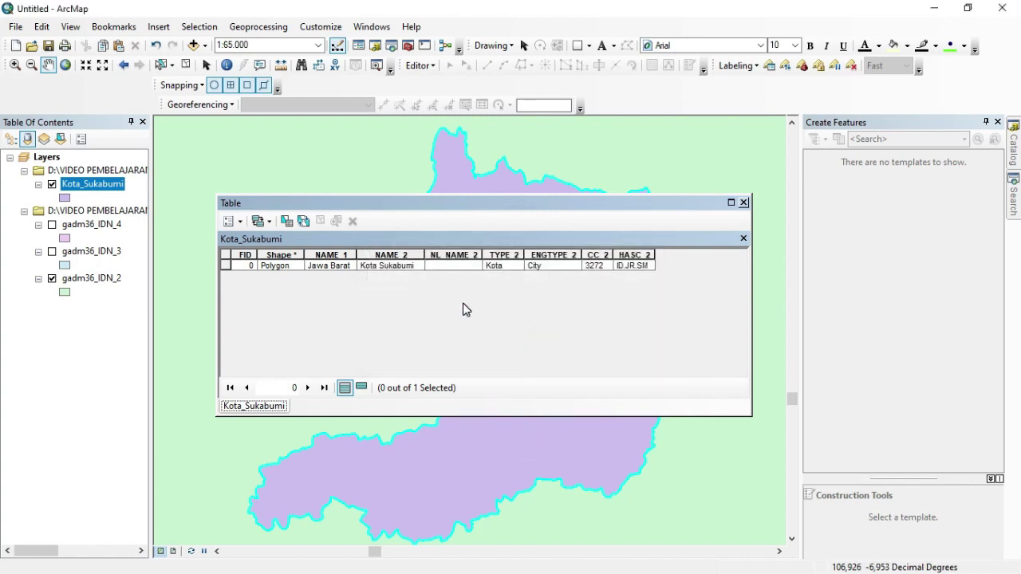
right_click(444, 255)
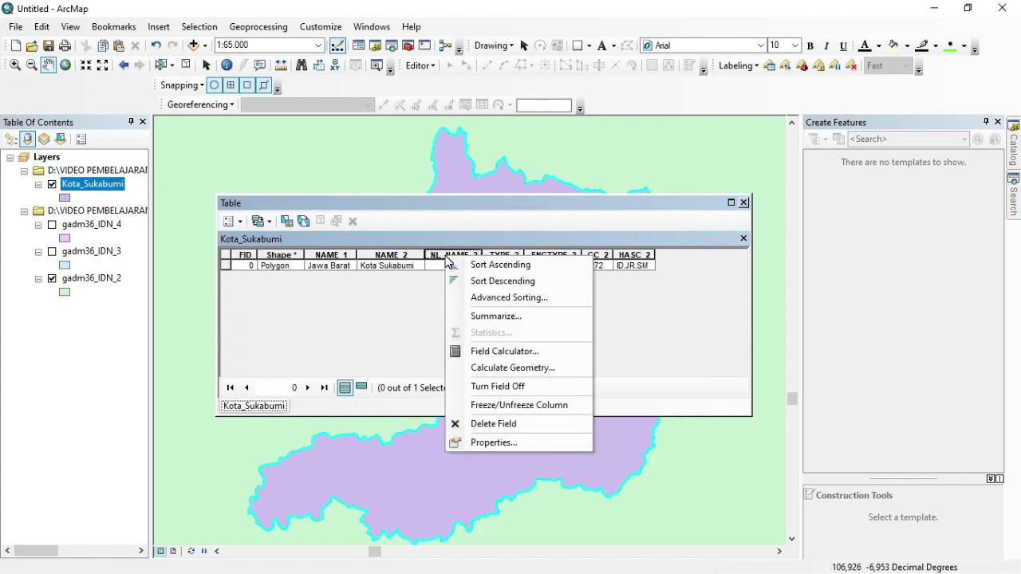
click(494, 424)
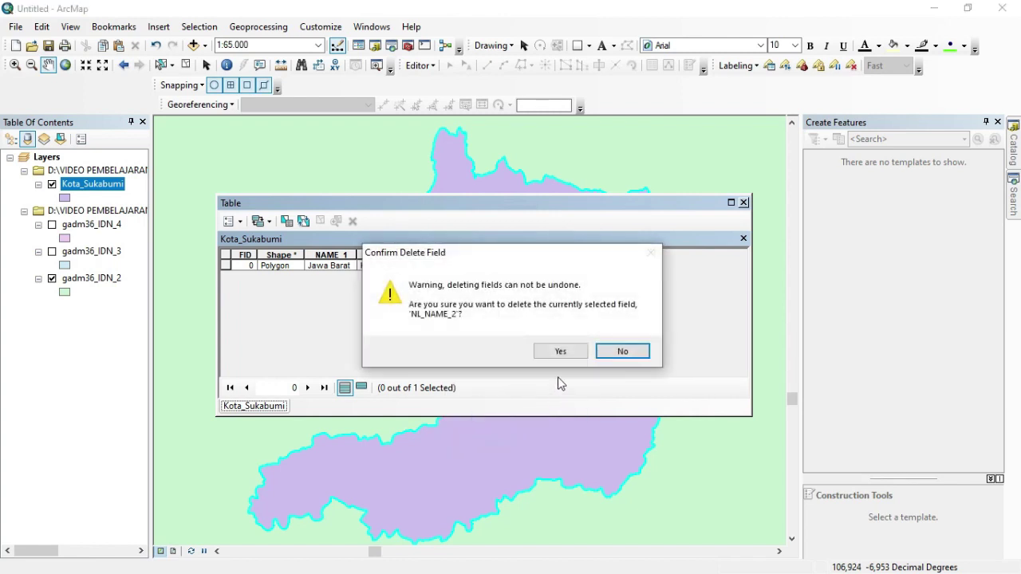
click(562, 351)
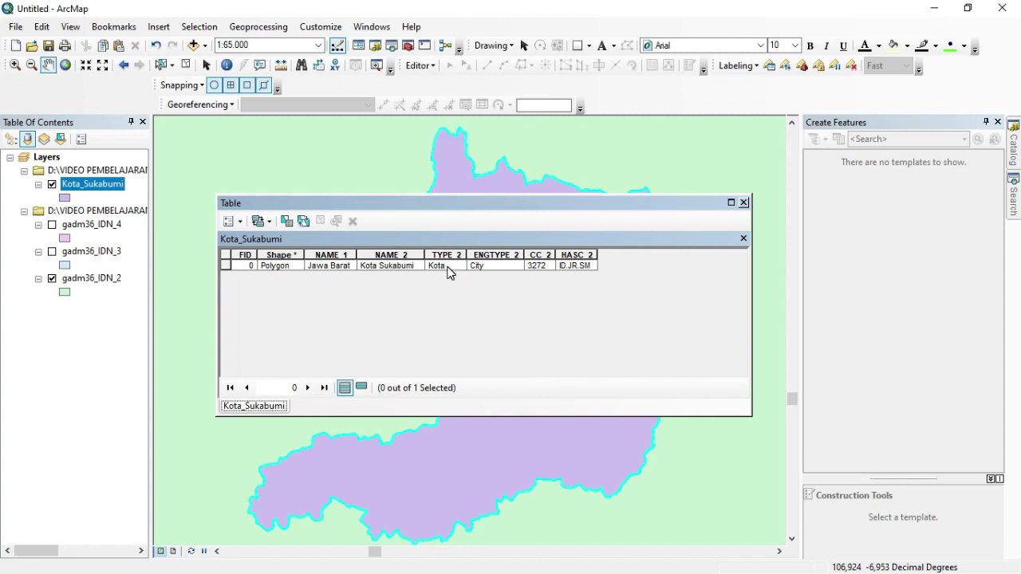
Step: Delete the TYPE_2 and ENGTYPE_2 fields from the Kota_Sukabumi attribute table
click(444, 256)
right_click(444, 256)
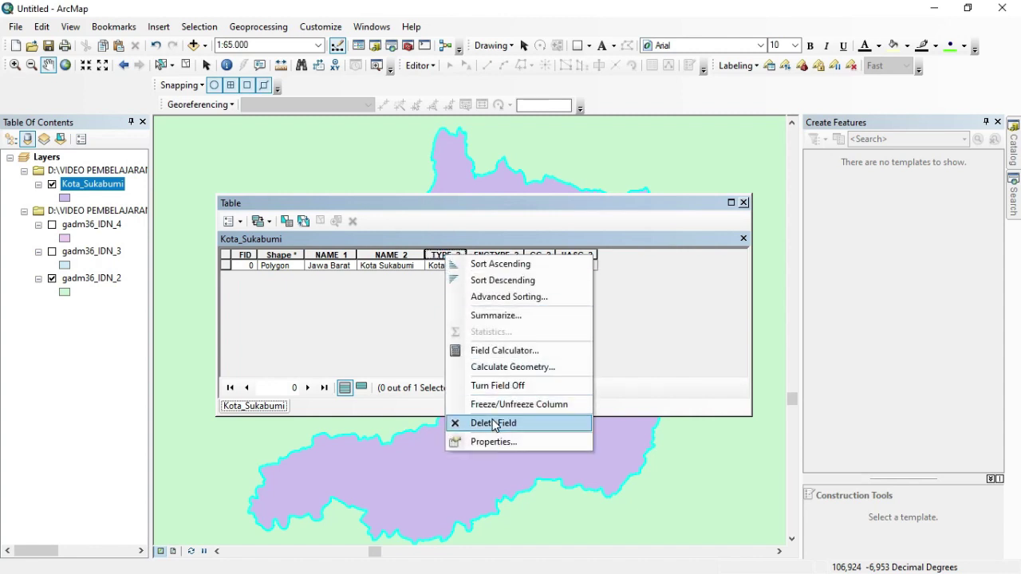
click(493, 421)
click(549, 350)
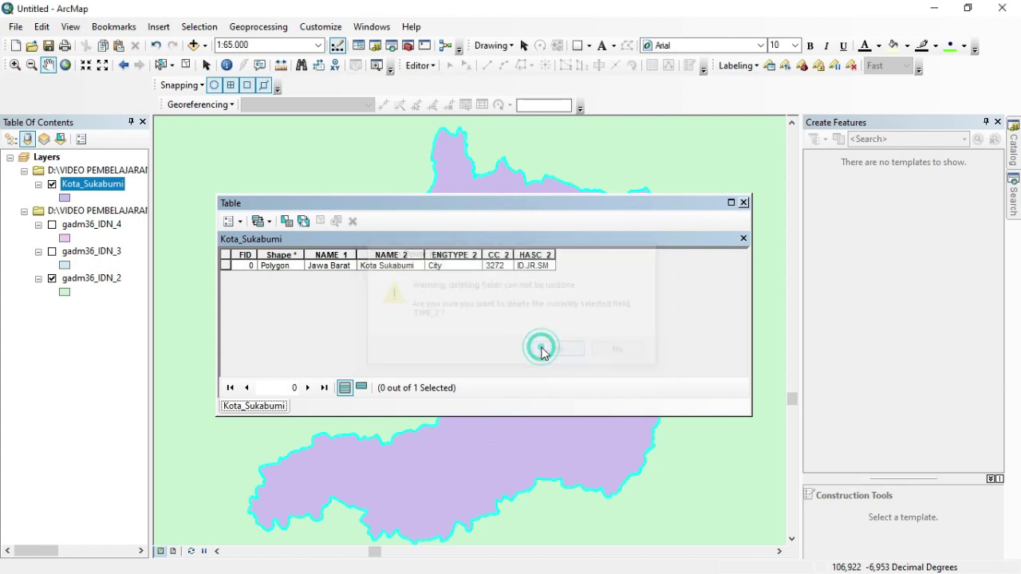
right_click(461, 254)
click(508, 422)
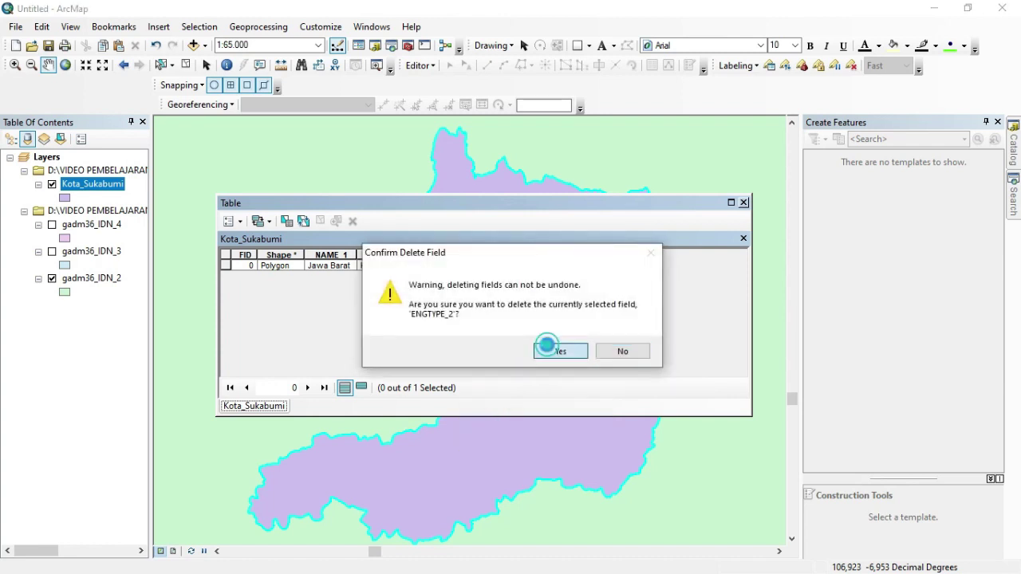
click(550, 348)
Step: Delete the CC_2 and HASC_2 fields from the Kota_Sukabumi attribute table
right_click(439, 252)
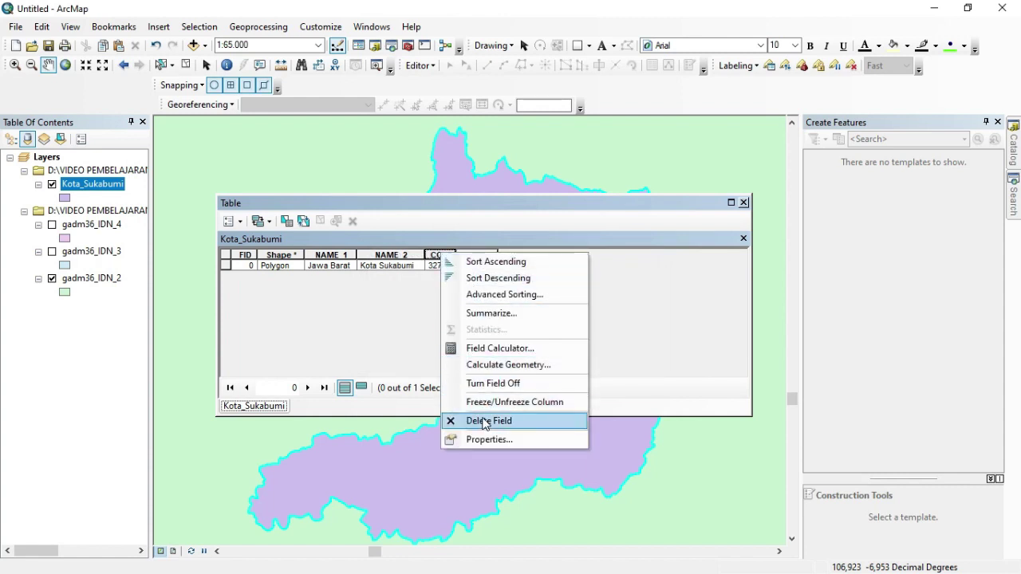
click(497, 422)
click(550, 352)
right_click(441, 255)
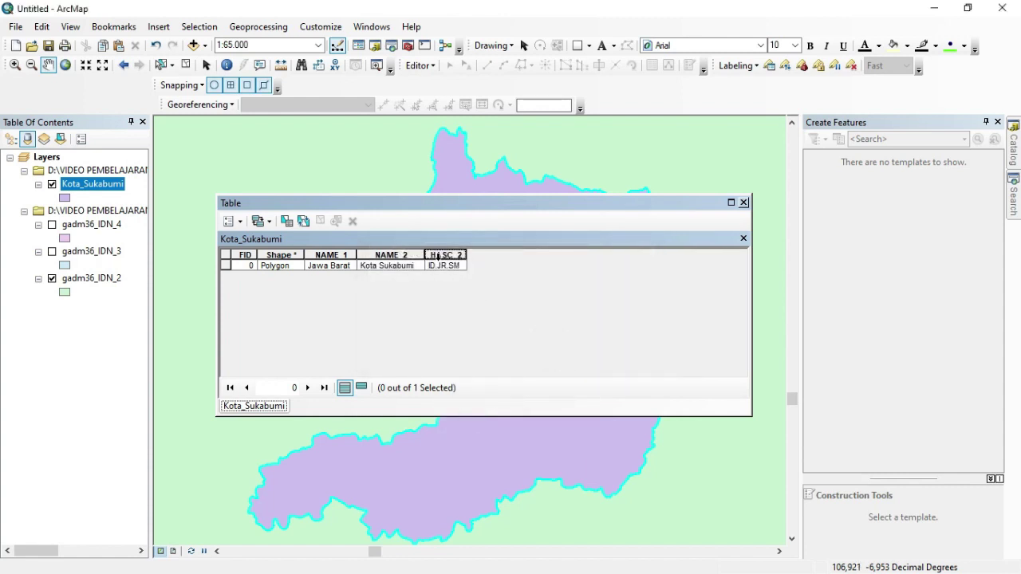
click(486, 427)
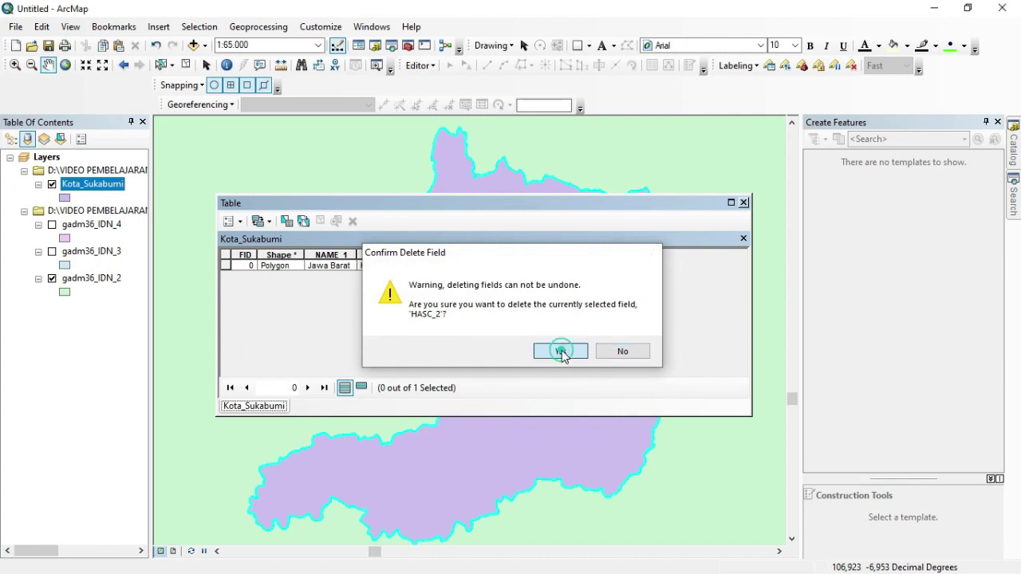
click(561, 351)
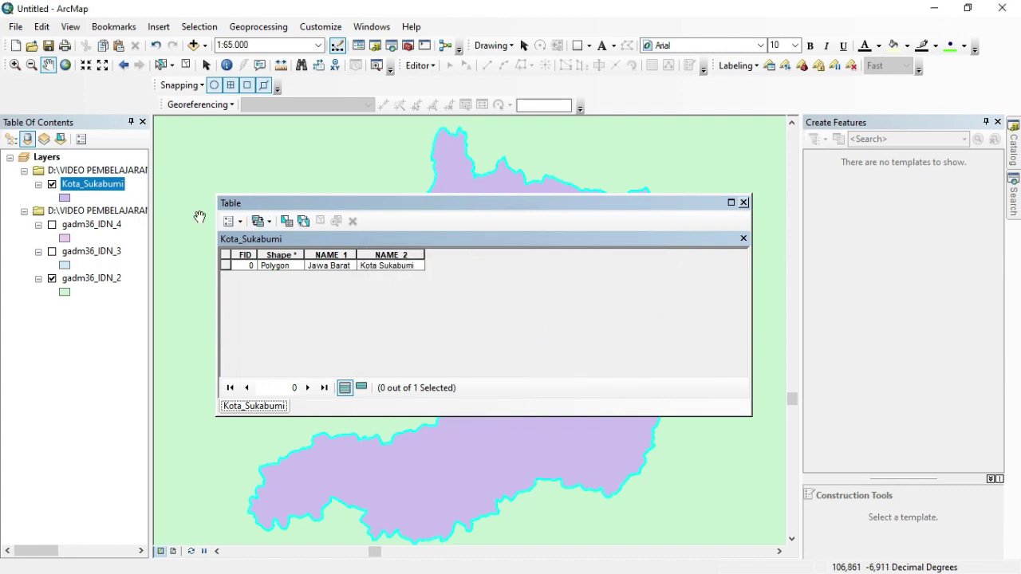
Step: Add a field named Luas of type Double to the Kota_Sukabumi attribute table, and close the table
click(242, 227)
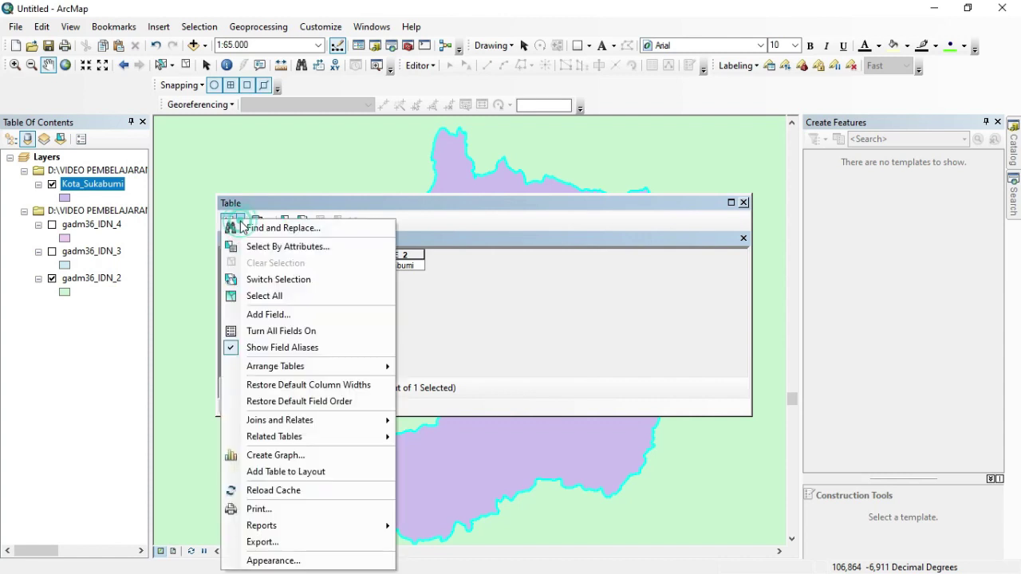
click(261, 319)
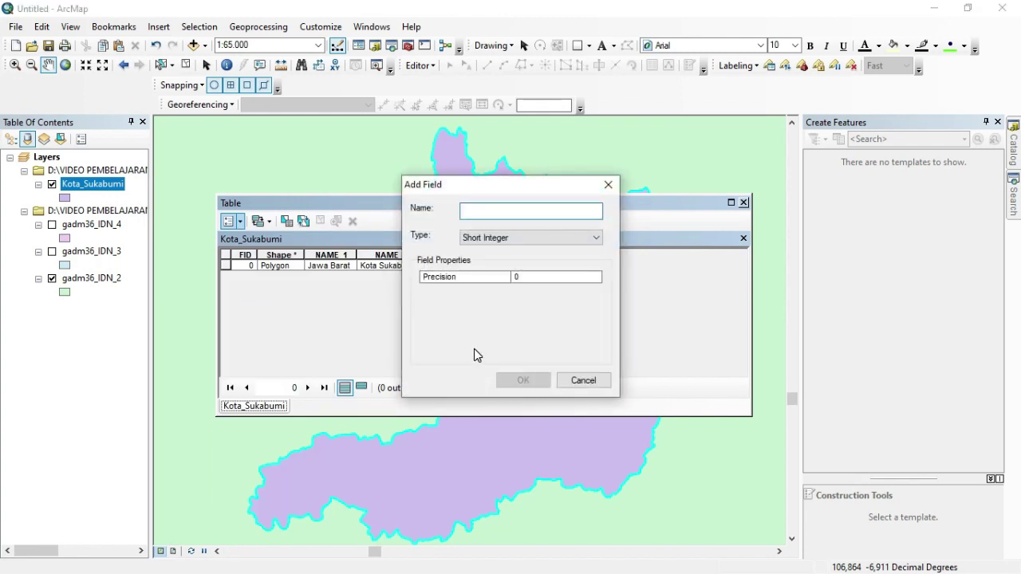
text(Luas)
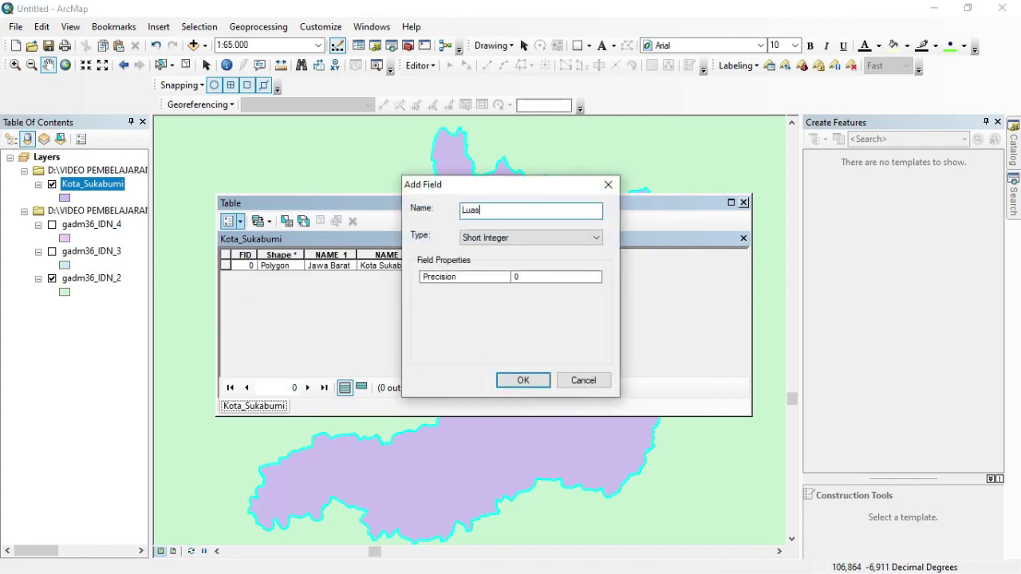
click(596, 237)
click(476, 280)
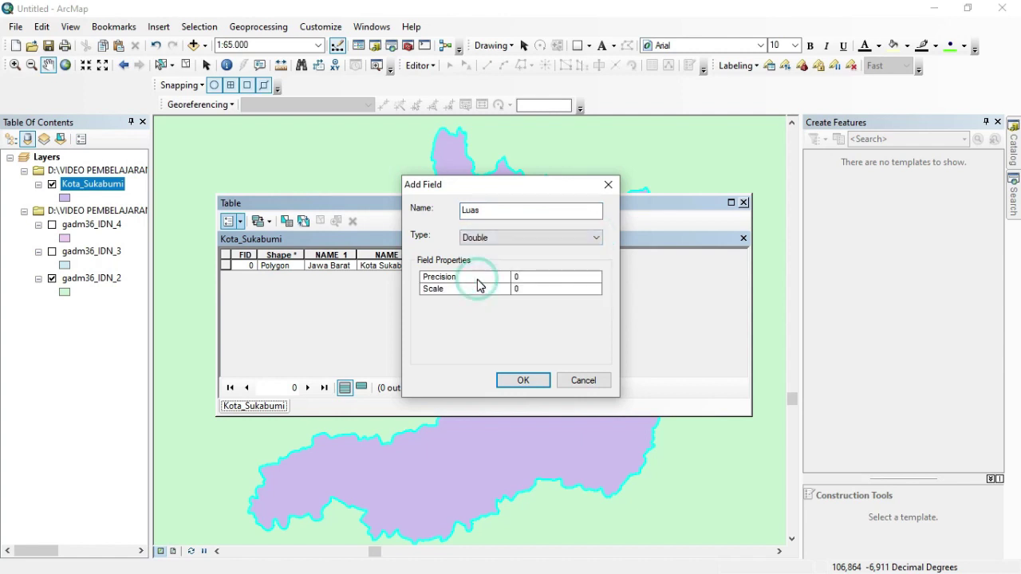
click(524, 383)
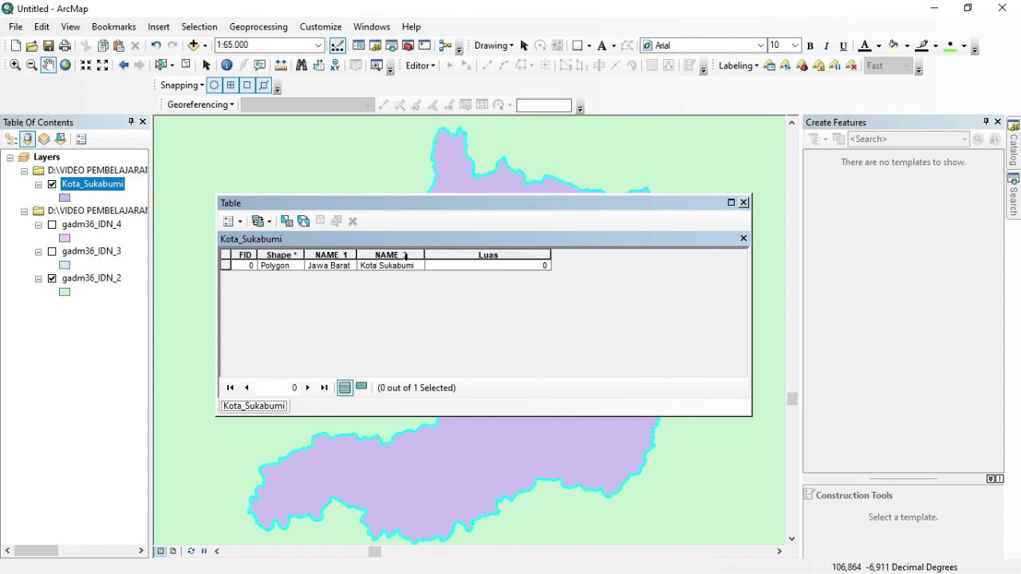
click(744, 204)
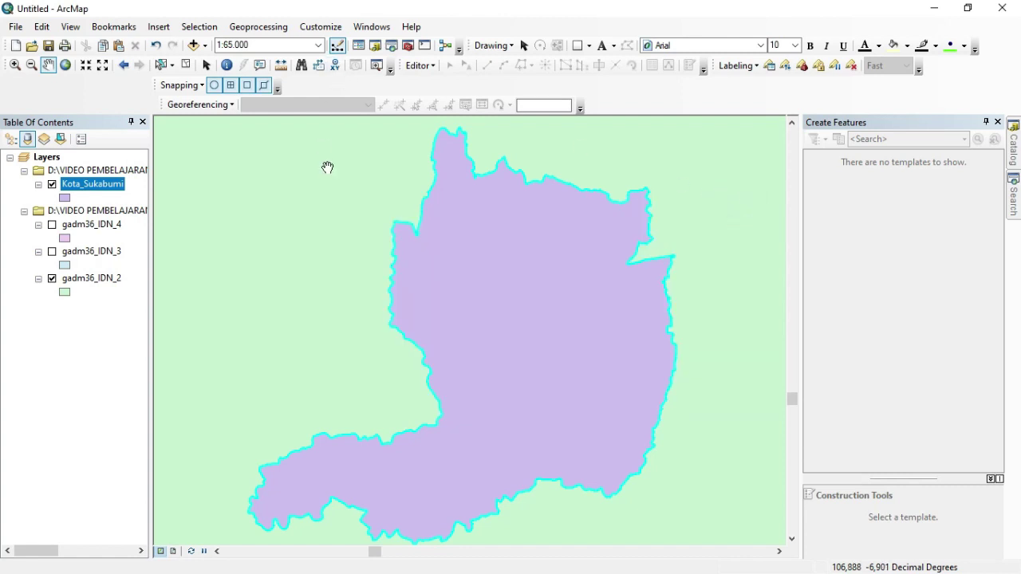
Step: Start the Feature Class to Feature Class conversion tool with Kota_Sukabumi as the input features
click(407, 46)
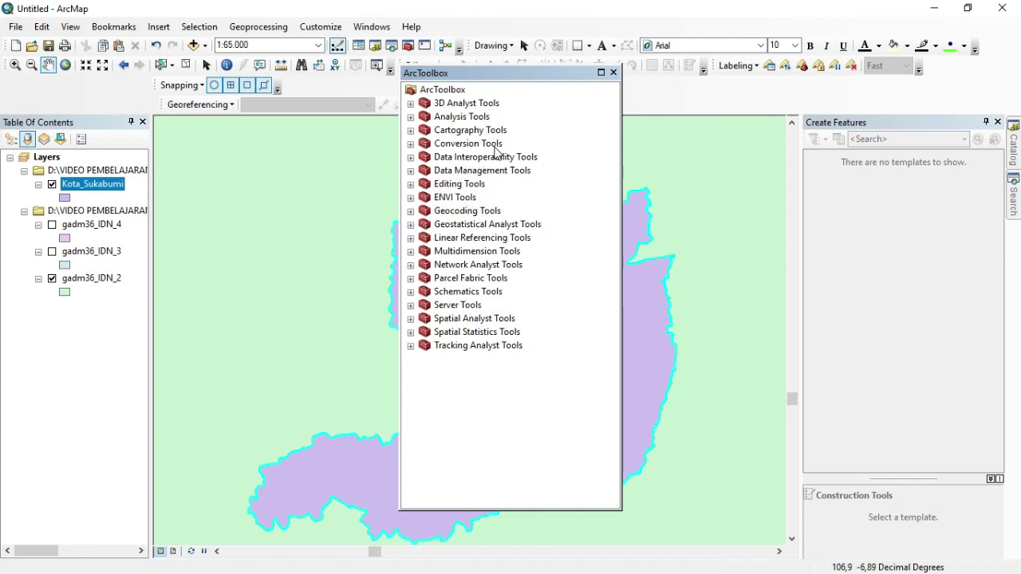
click(410, 144)
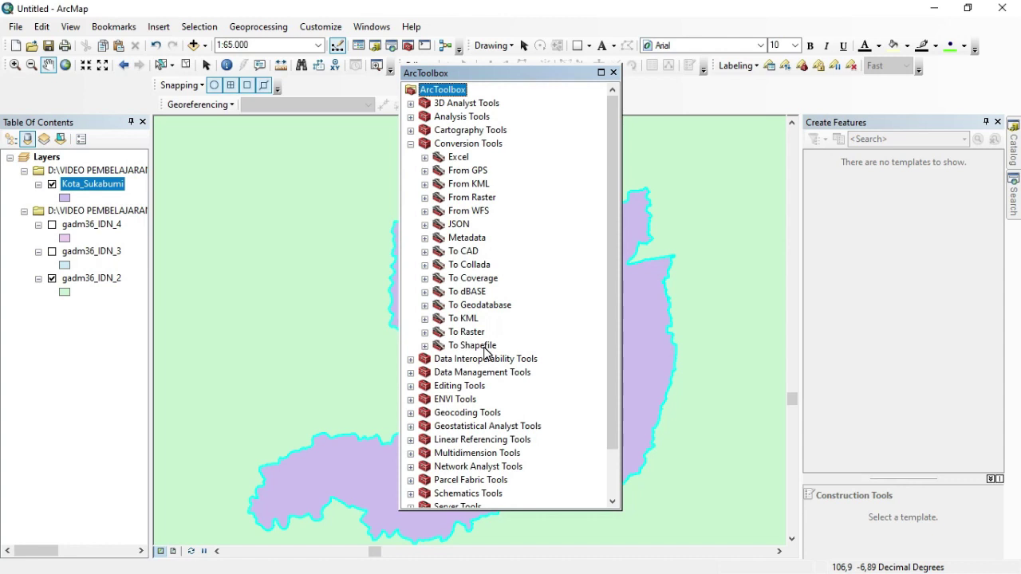
click(425, 307)
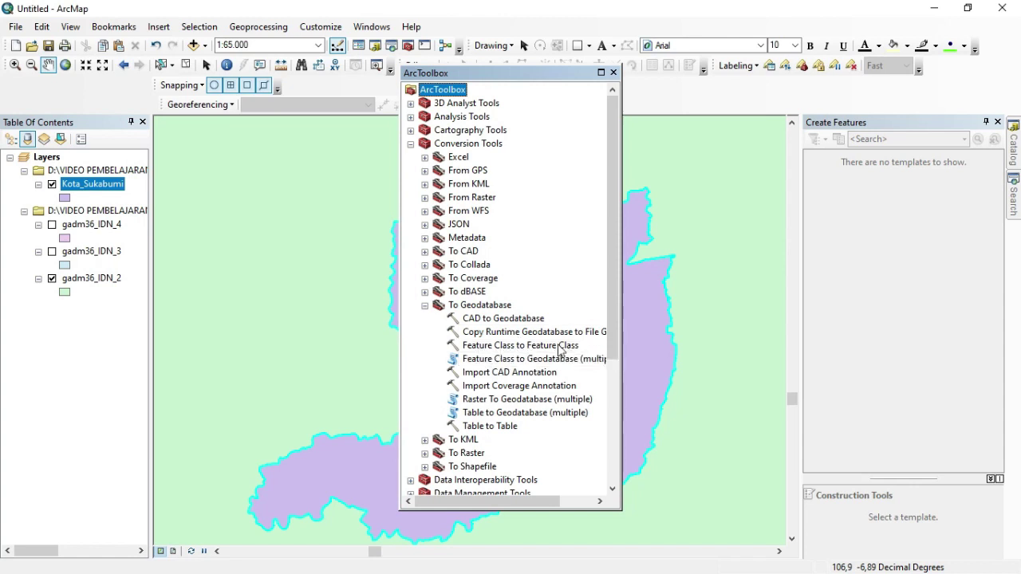
double_click(495, 348)
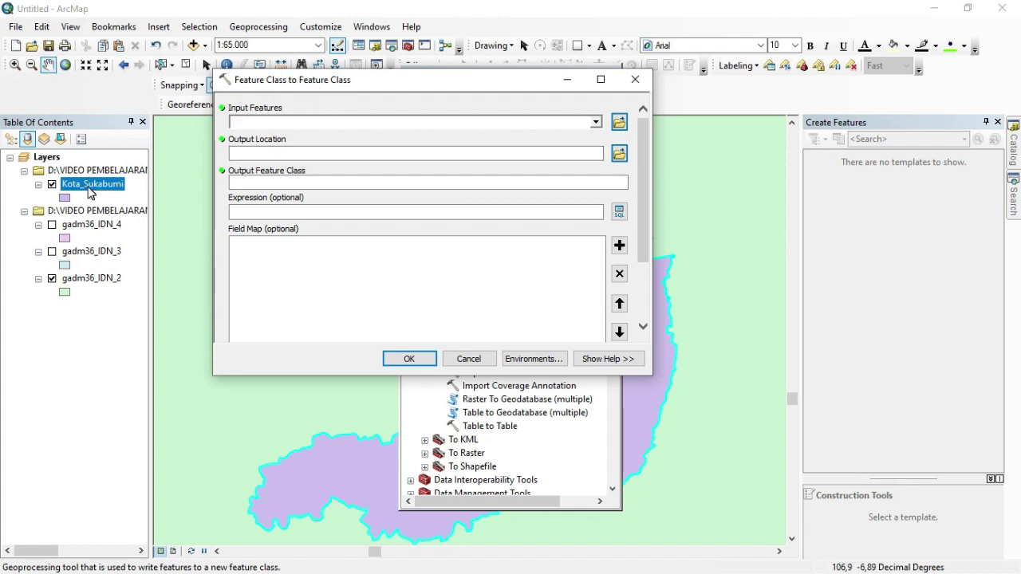
drag(90, 193, 251, 122)
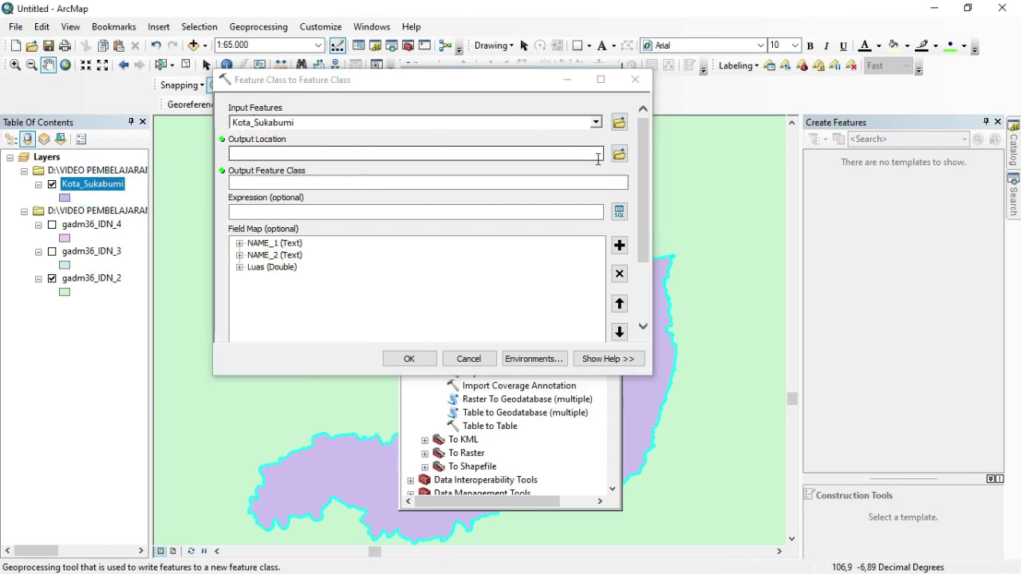
Step: Set the output location to Default.gdb in the Home - Documents\ArcGIS folder
click(620, 155)
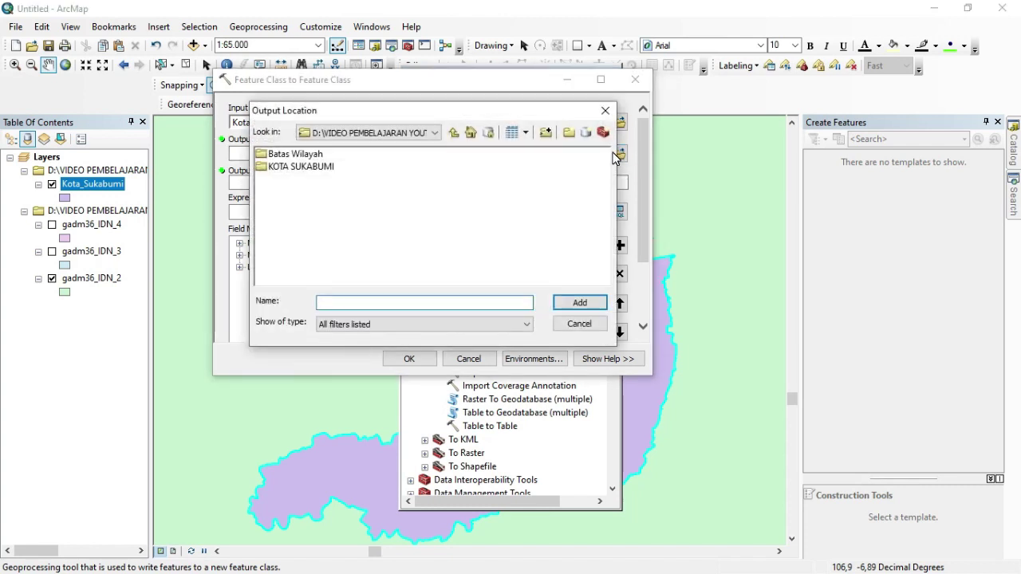
click(436, 134)
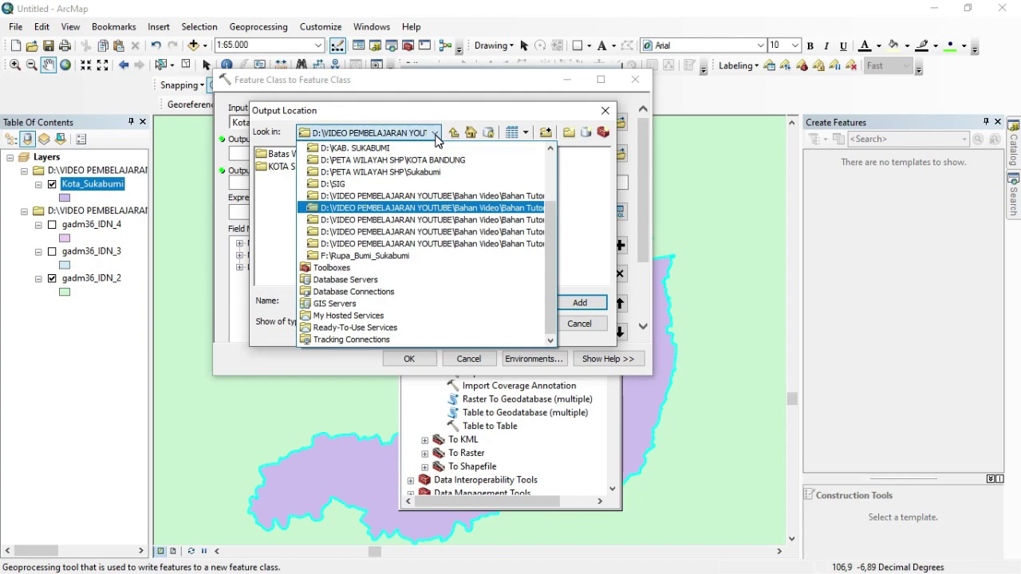
scroll(401, 217, up, 2)
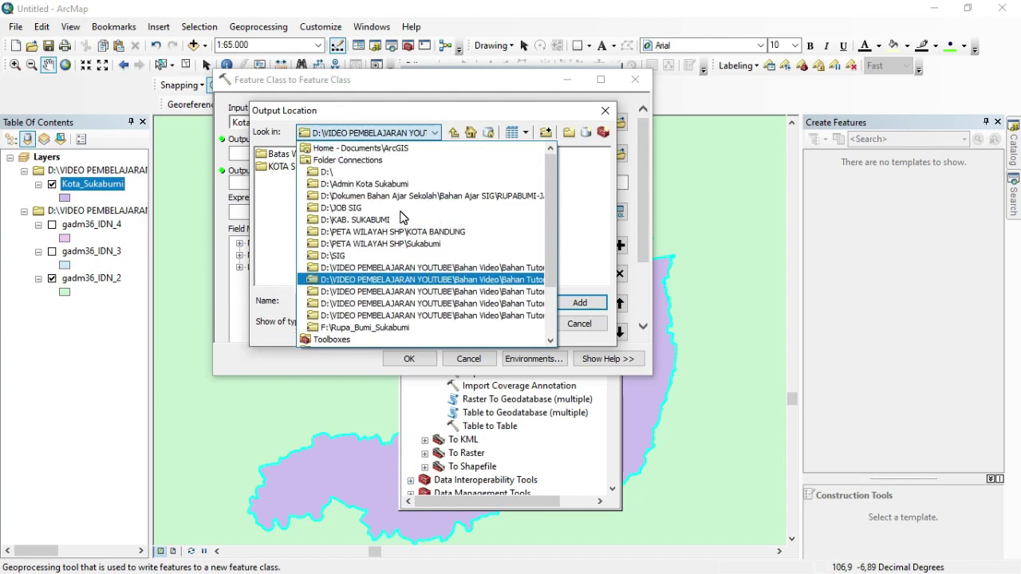
click(382, 149)
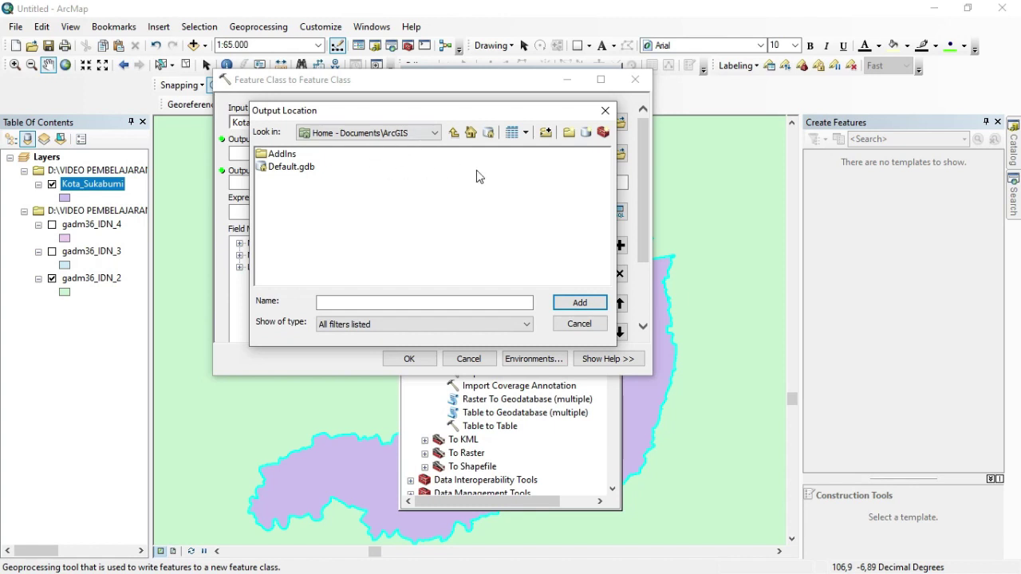
drag(430, 111, 452, 121)
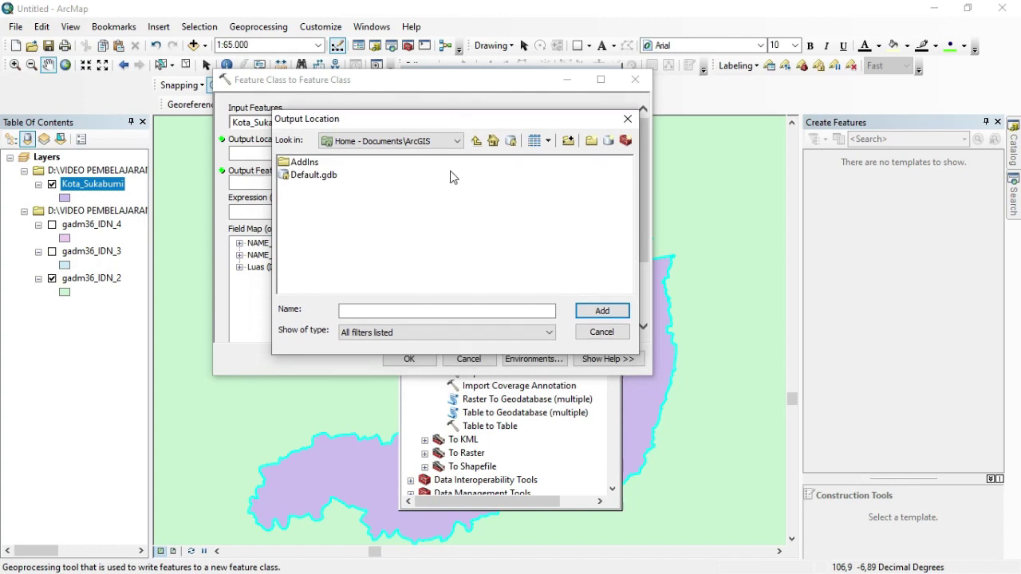
click(317, 176)
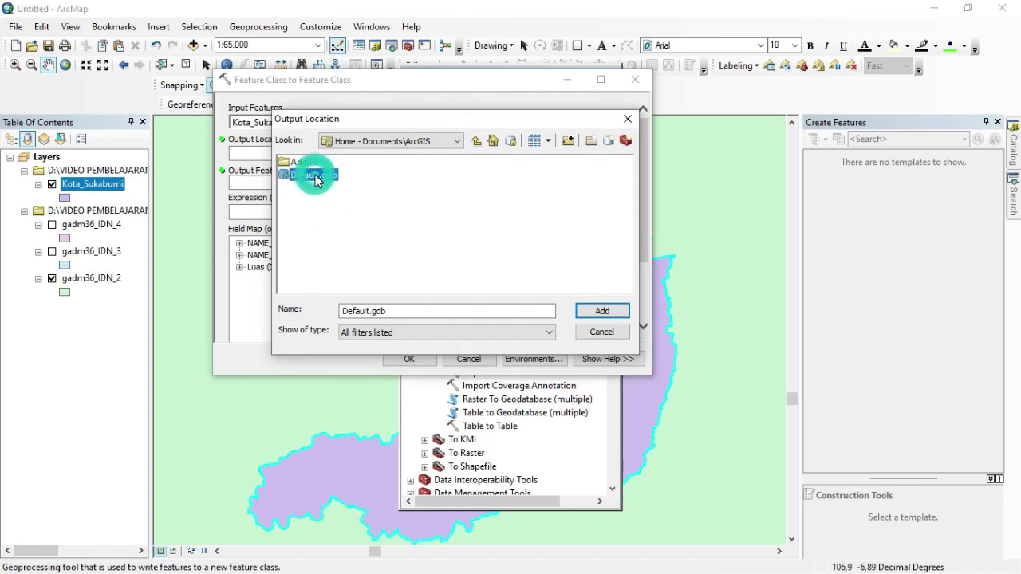
click(604, 311)
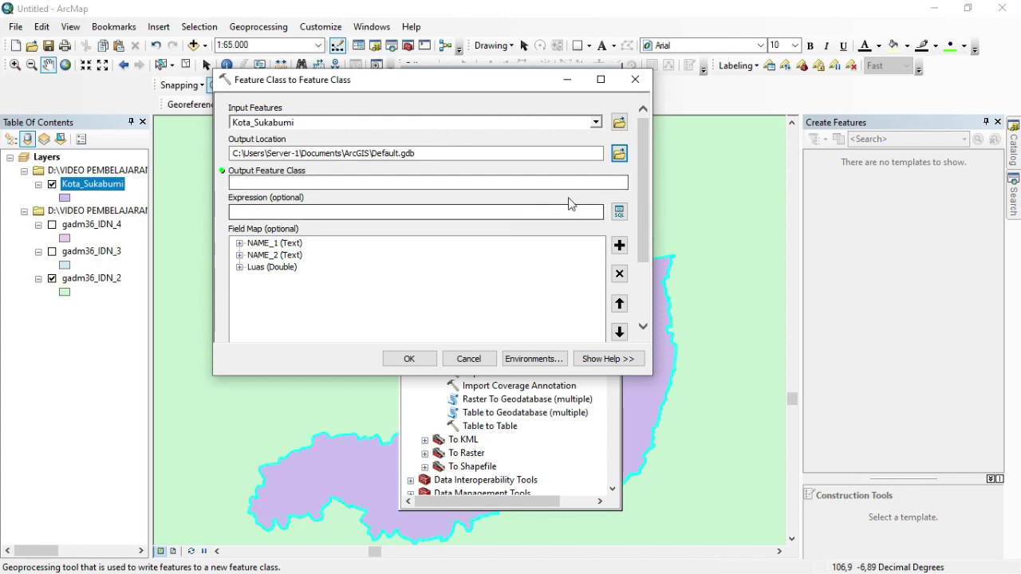
Step: Name the output feature class Batas_Kota_Sukabumi
click(596, 180)
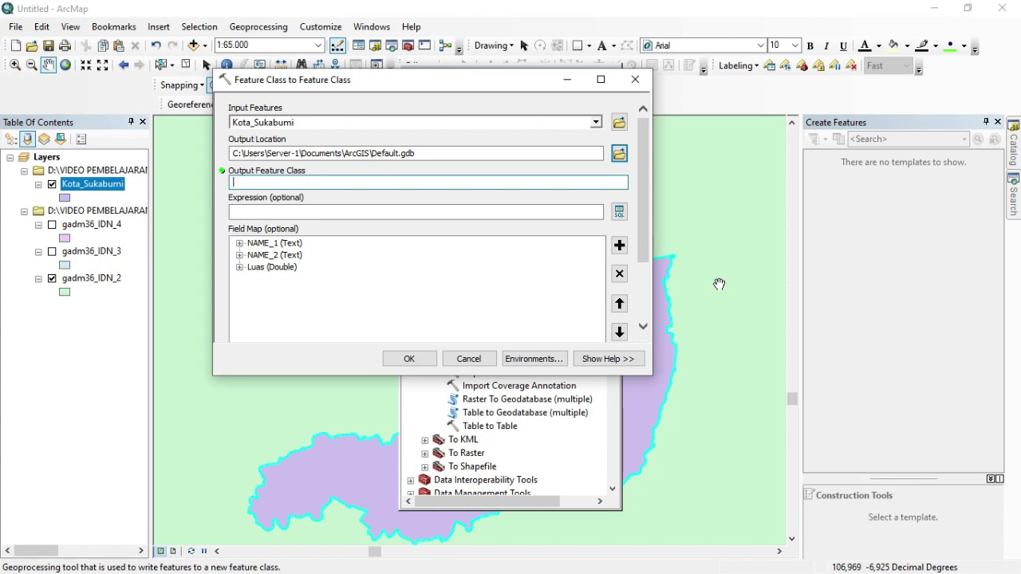
text(Ko)
text(ta_Sukabumi)
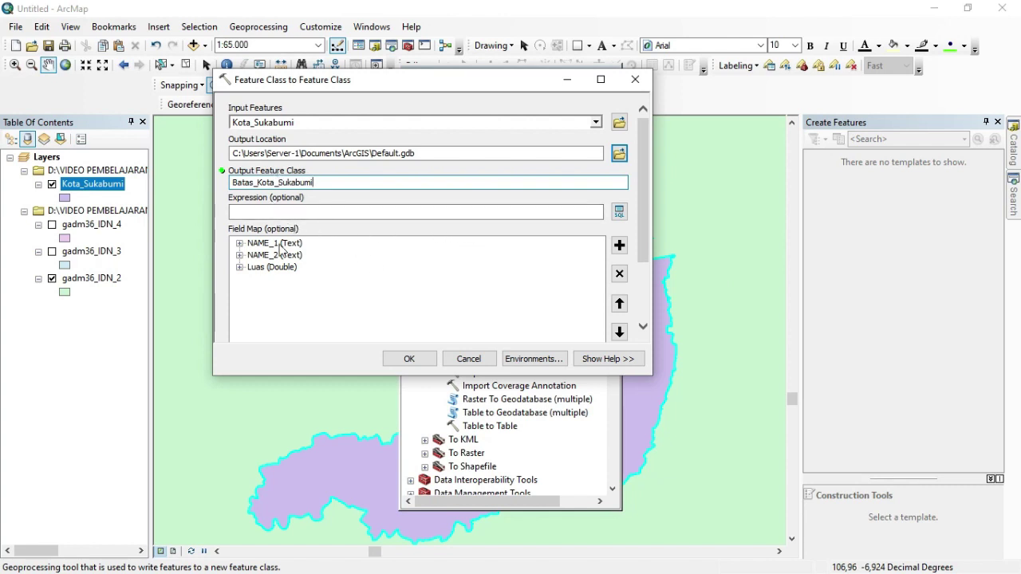
Step: Rename the NAME_1 field to PROVINSI in the conversion's field map
right_click(262, 244)
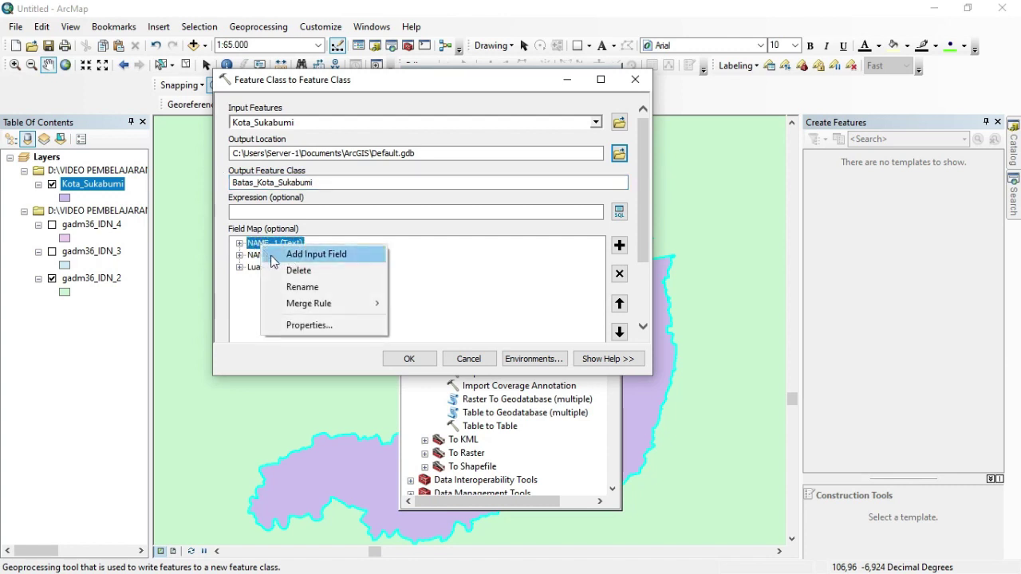
click(301, 288)
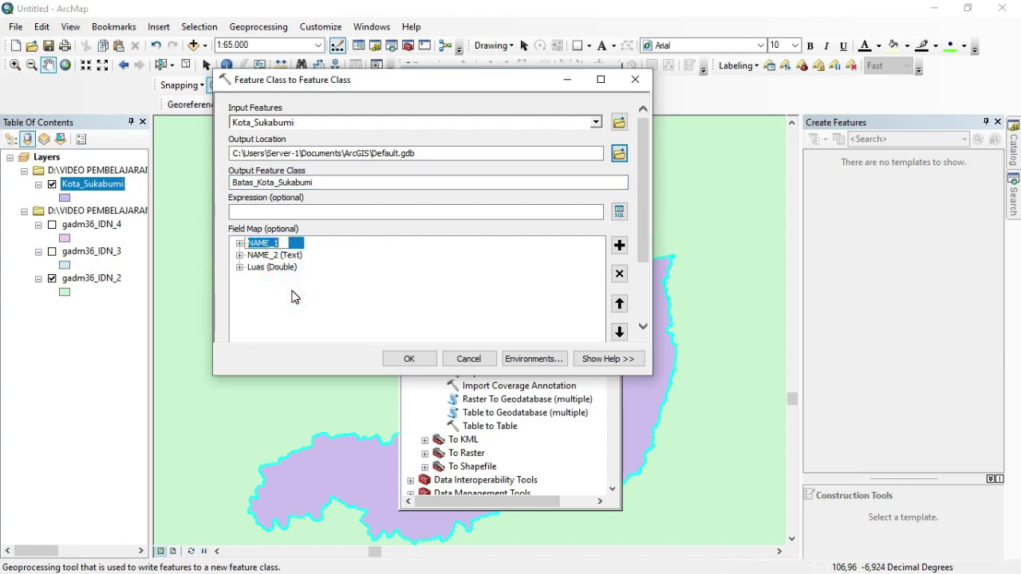
click(280, 244)
drag(280, 244, 244, 253)
text(p)
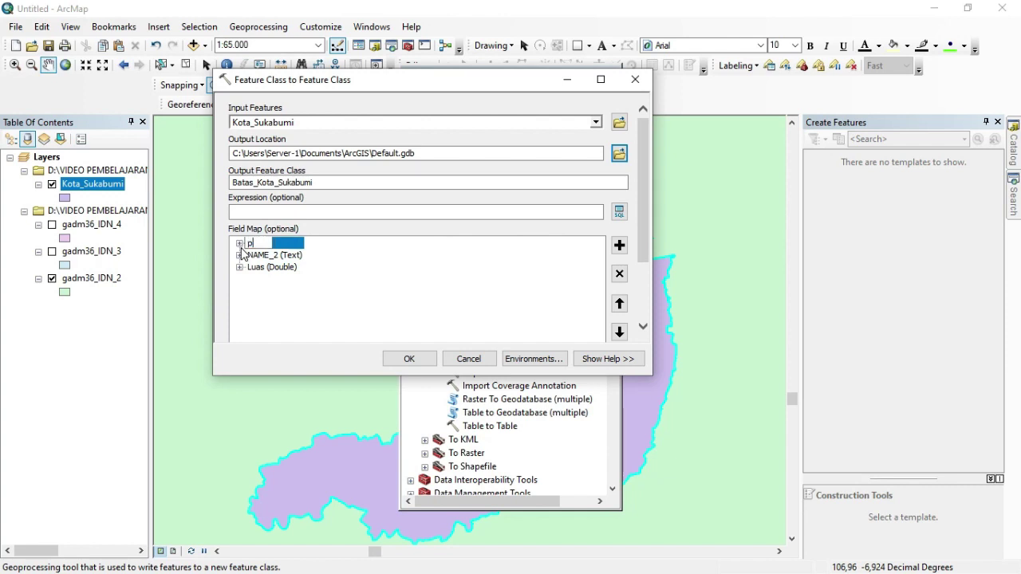
text(PROVINSI)
click(287, 285)
Step: Rename the NAME_2 field to KOTA in the field map, run the conversion, and close the toolbox
right_click(267, 257)
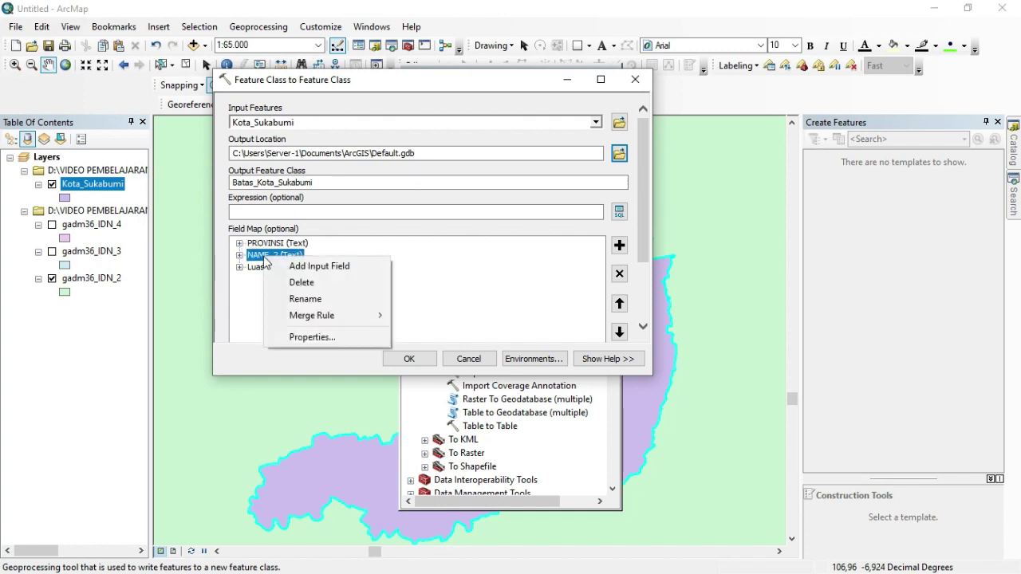
click(300, 298)
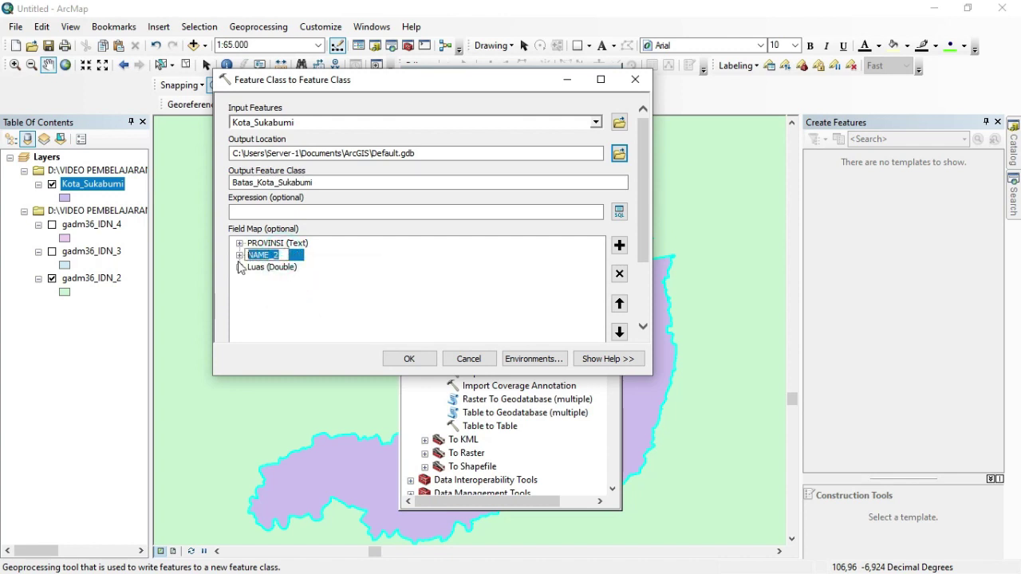
text(KOTA)
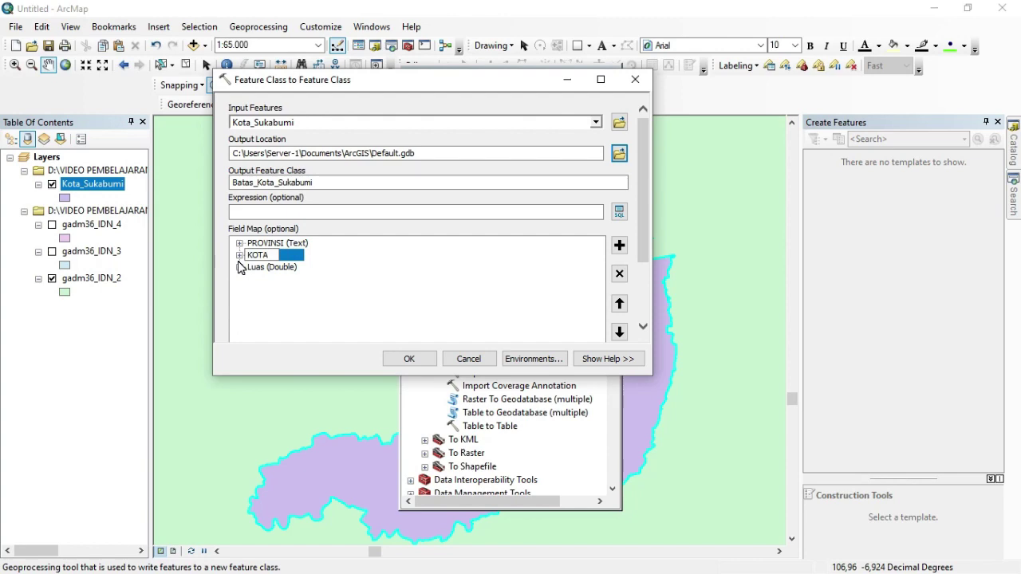
click(363, 293)
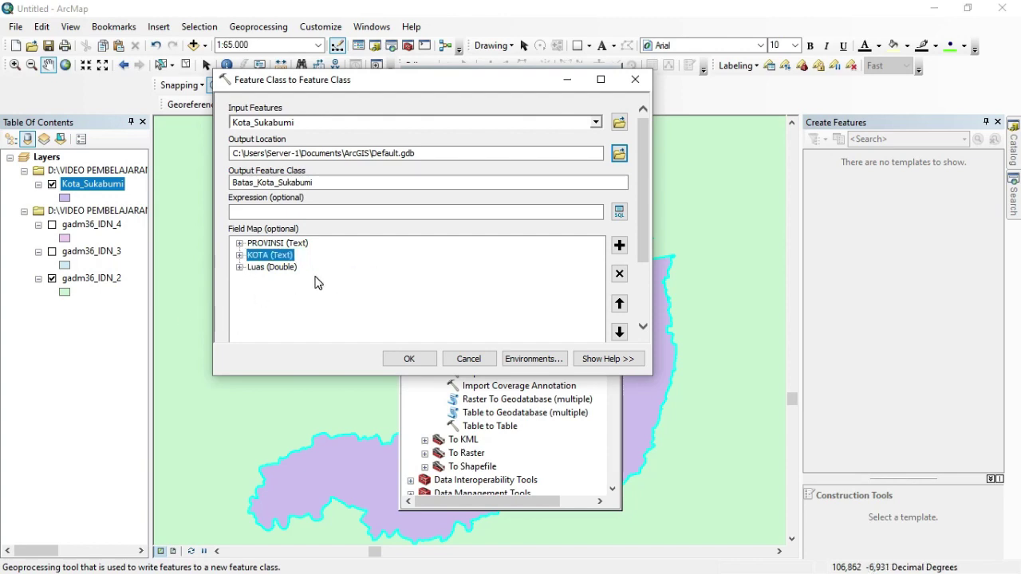
click(408, 359)
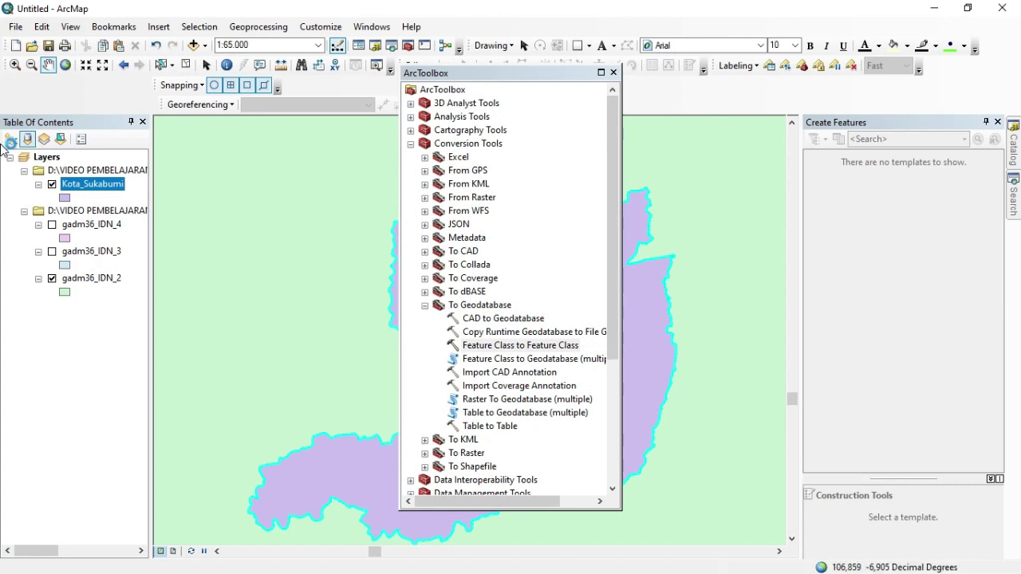
click(613, 74)
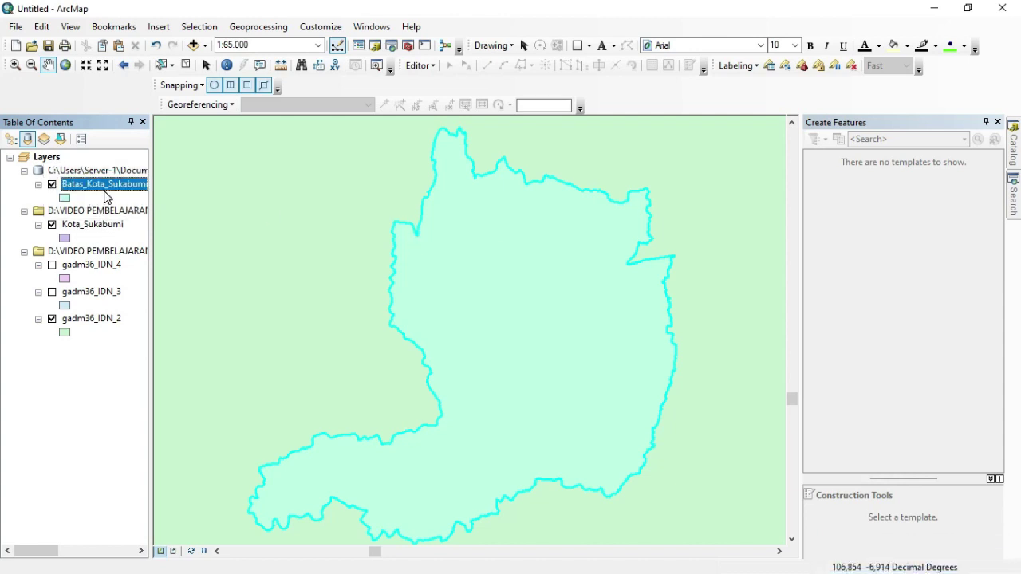
Step: Hide the Kota_Sukabumi layer and open the attribute table of Batas_Kota_Sukabumi
click(53, 227)
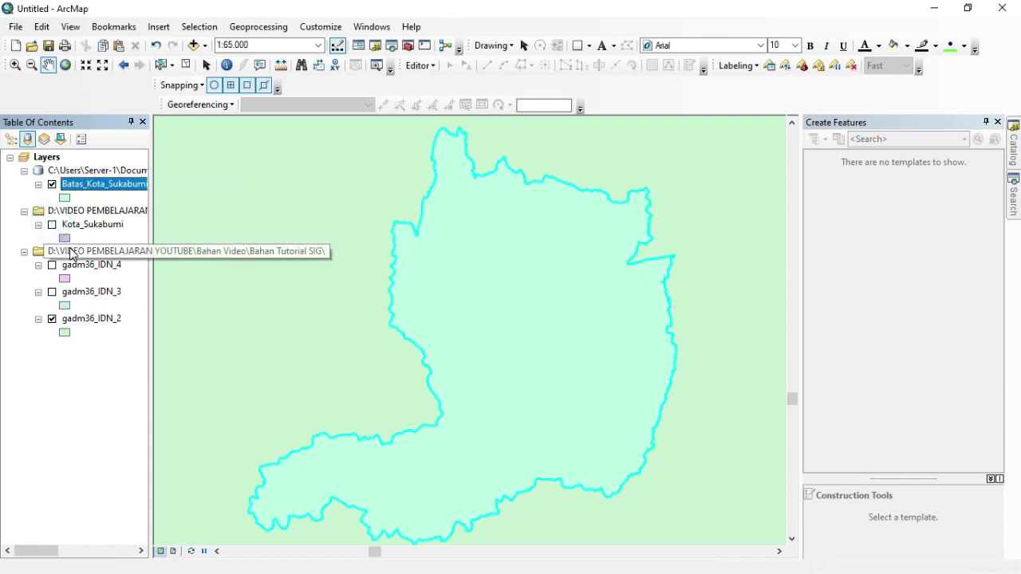
right_click(98, 187)
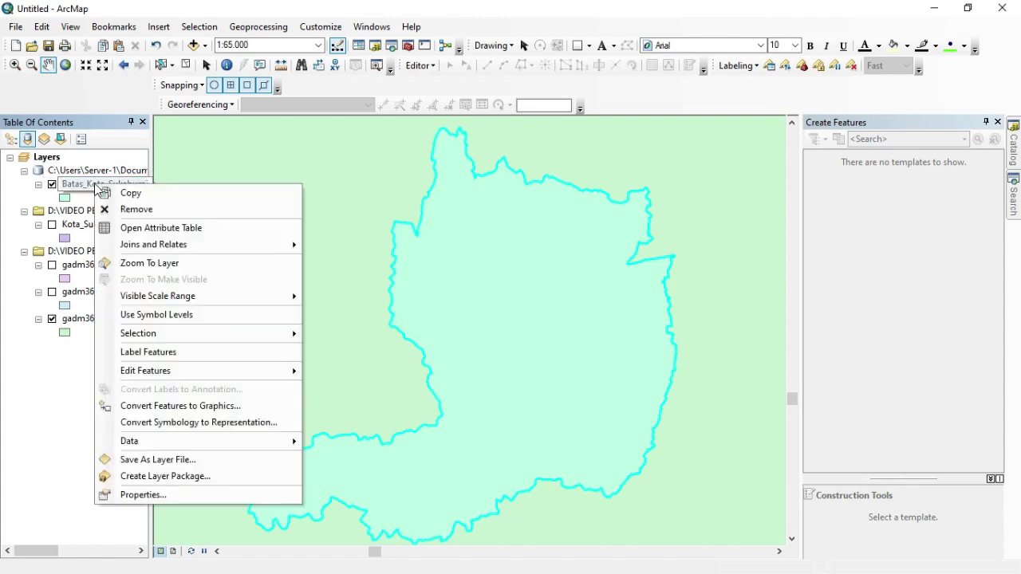
click(148, 229)
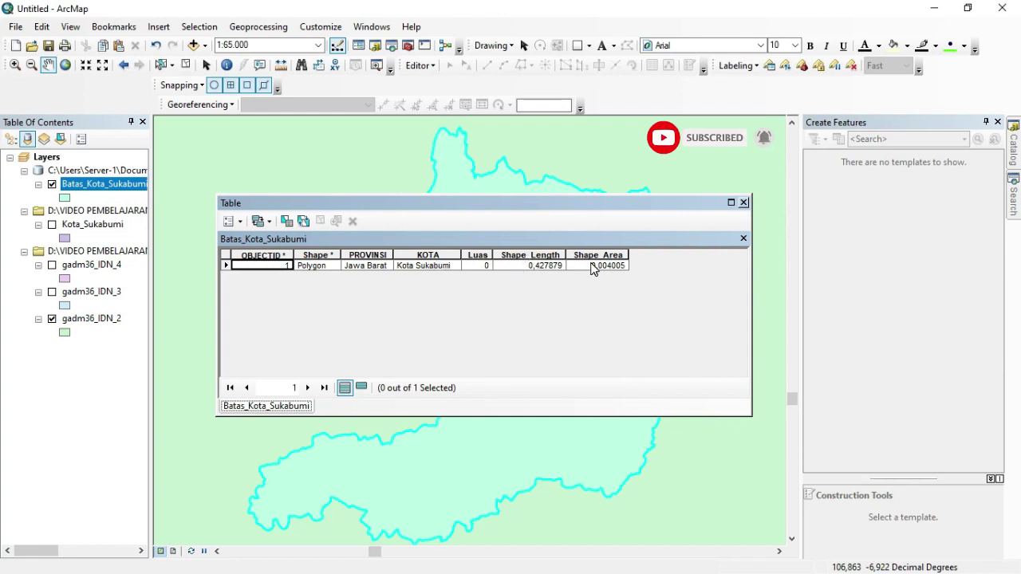
Step: Calculate the Luas field as area in hectares, using the data frame's WGS 1984 UTM Zone 48S coordinate system, and close the table
click(477, 255)
right_click(480, 258)
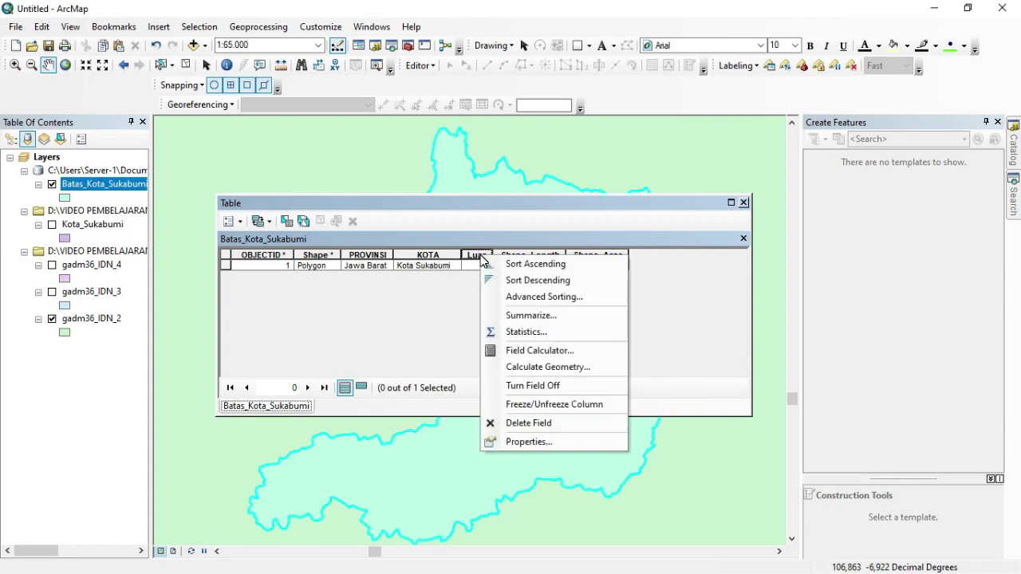
click(527, 369)
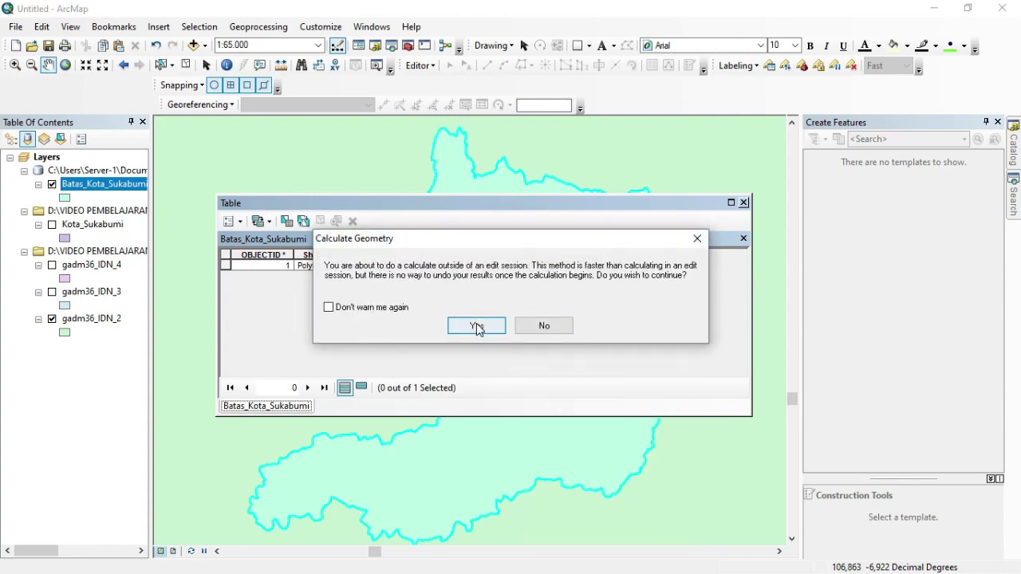
click(476, 323)
click(653, 330)
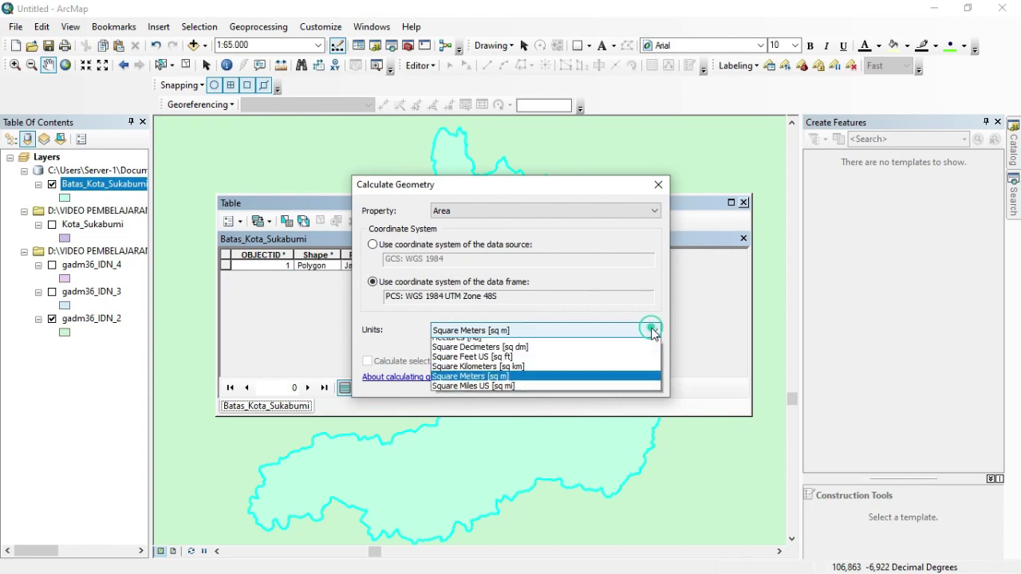
click(458, 364)
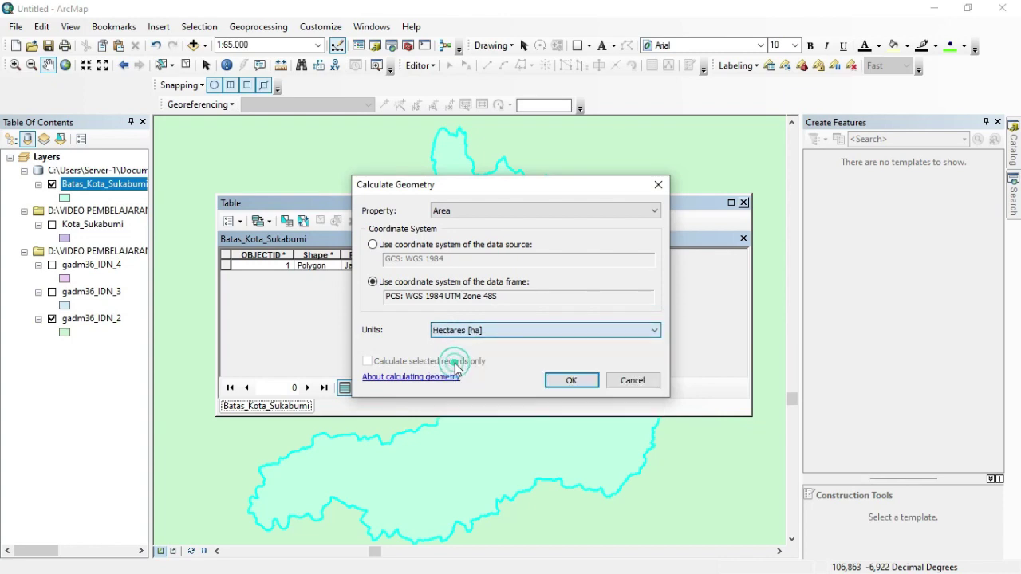
click(571, 380)
click(475, 325)
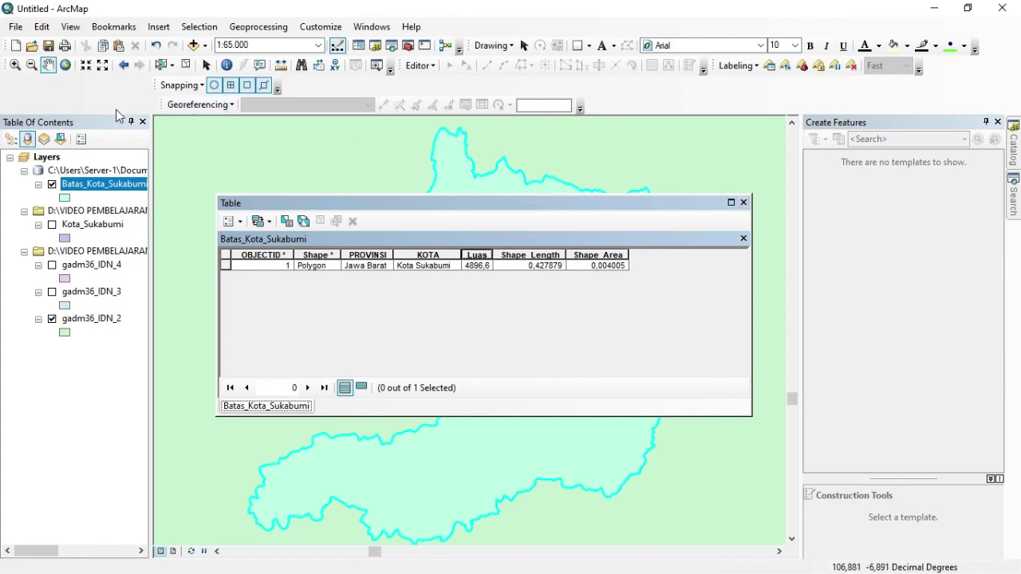
click(743, 203)
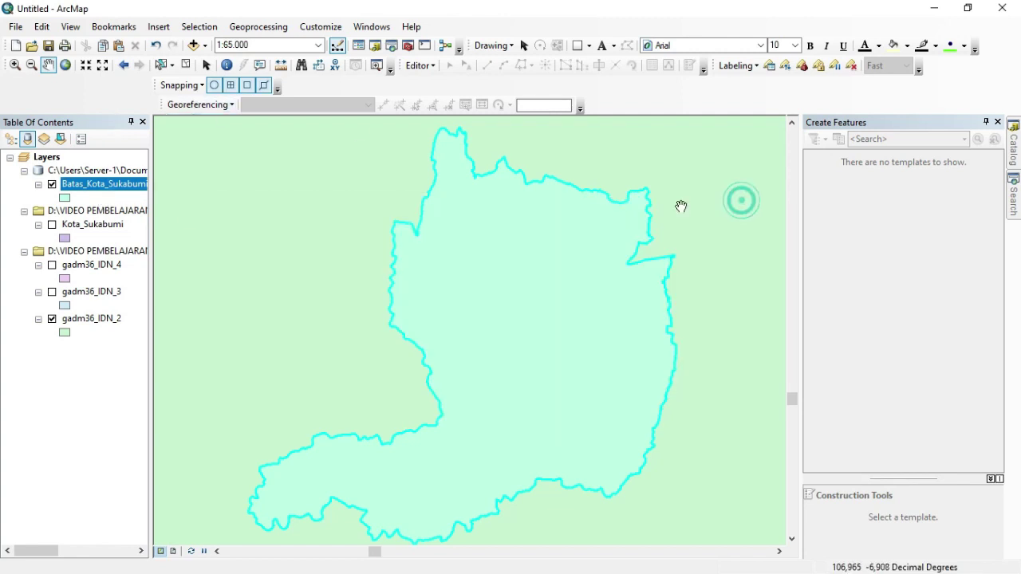
Step: Show the Kota_Sukabumi layer again, examine the fields in its attribute table, and close the table
click(52, 225)
right_click(89, 226)
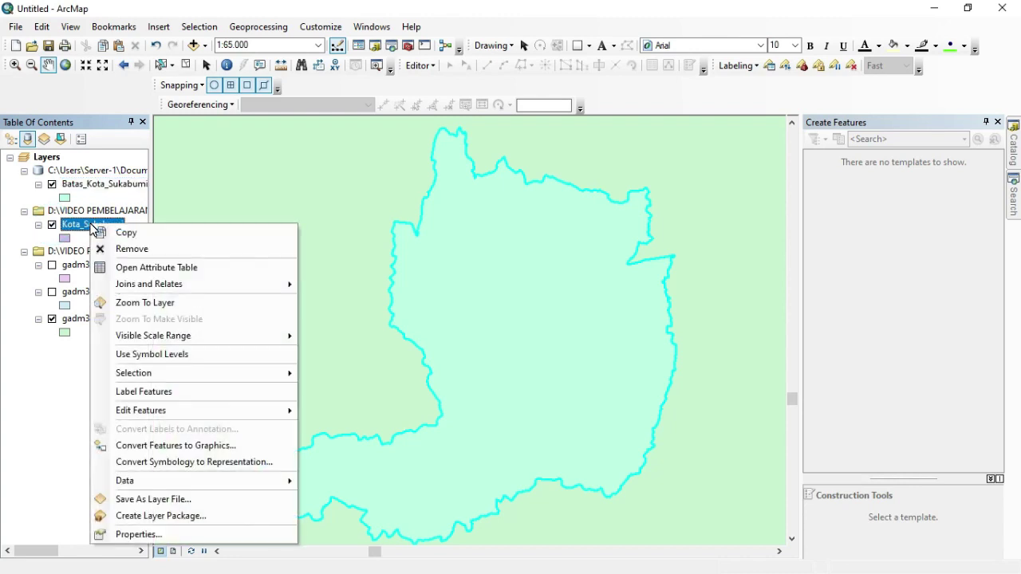
click(146, 270)
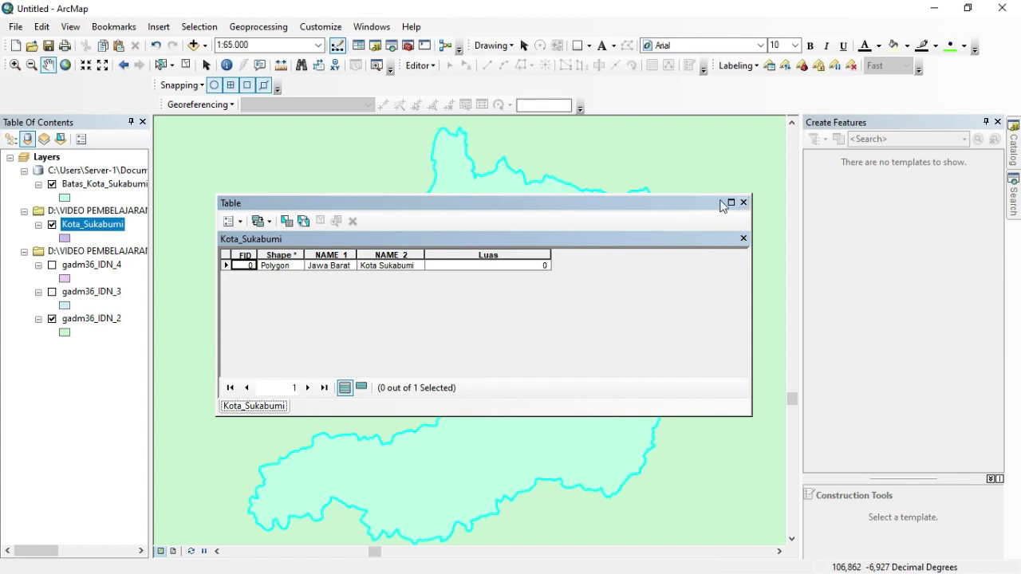
click(744, 202)
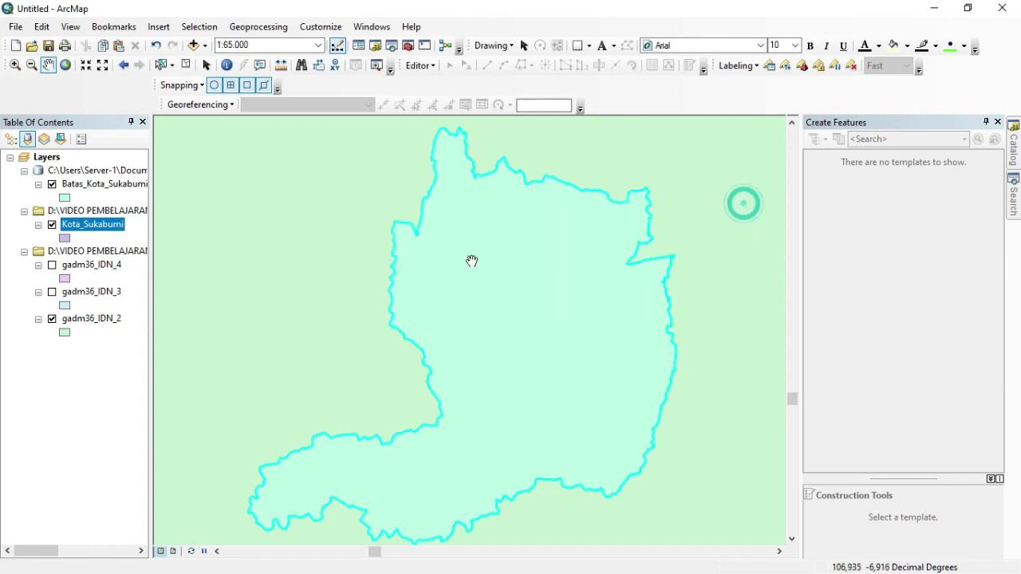
Step: Show the gadm36_IDN_3 layer and hide the Kota_Sukabumi and gadm36_IDN_2 layers
click(52, 227)
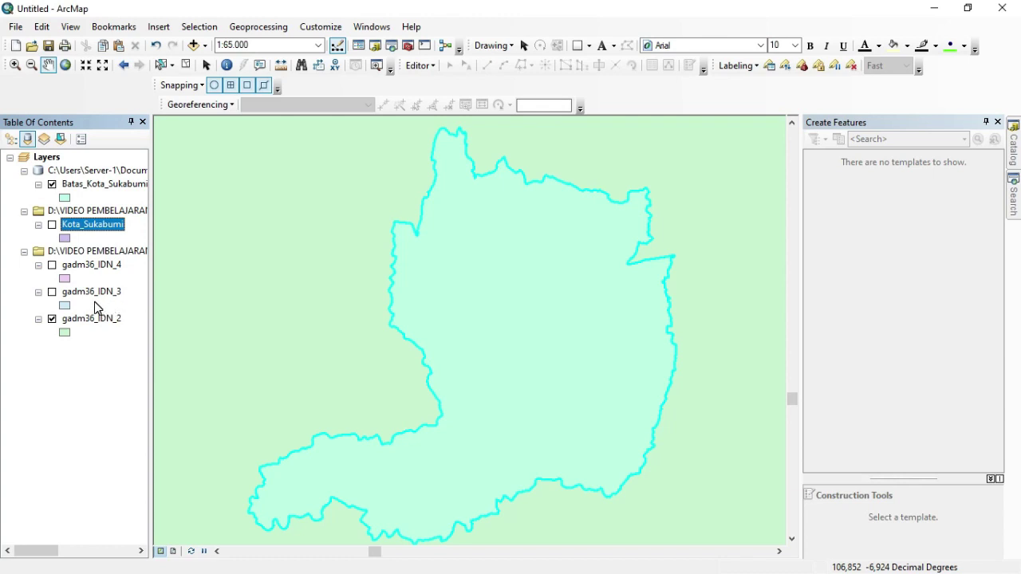
click(52, 293)
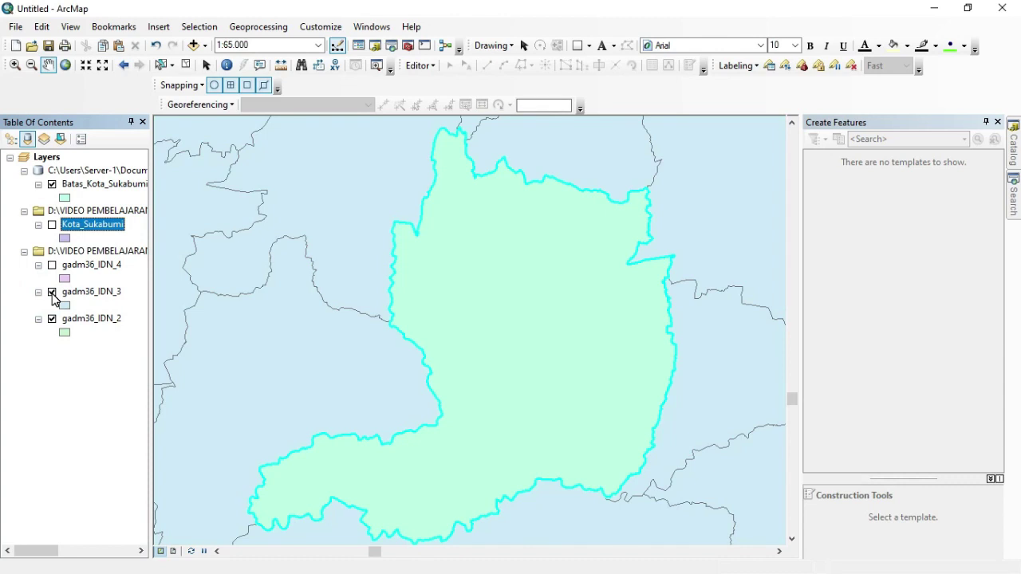
click(52, 319)
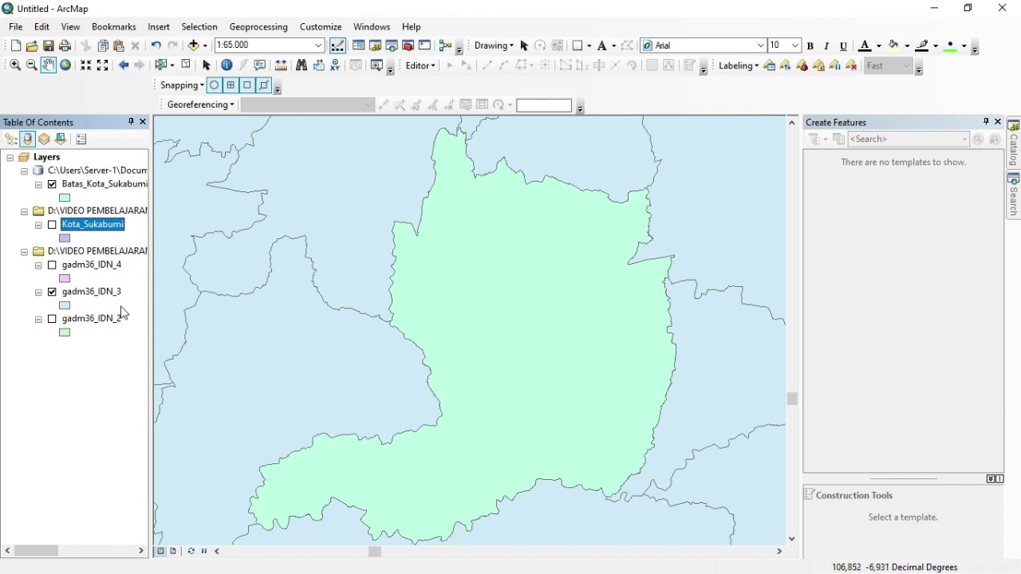
Step: Change the Batas_Kota_Sukabumi symbol to Hollow with an outline width of 1
right_click(64, 199)
click(92, 189)
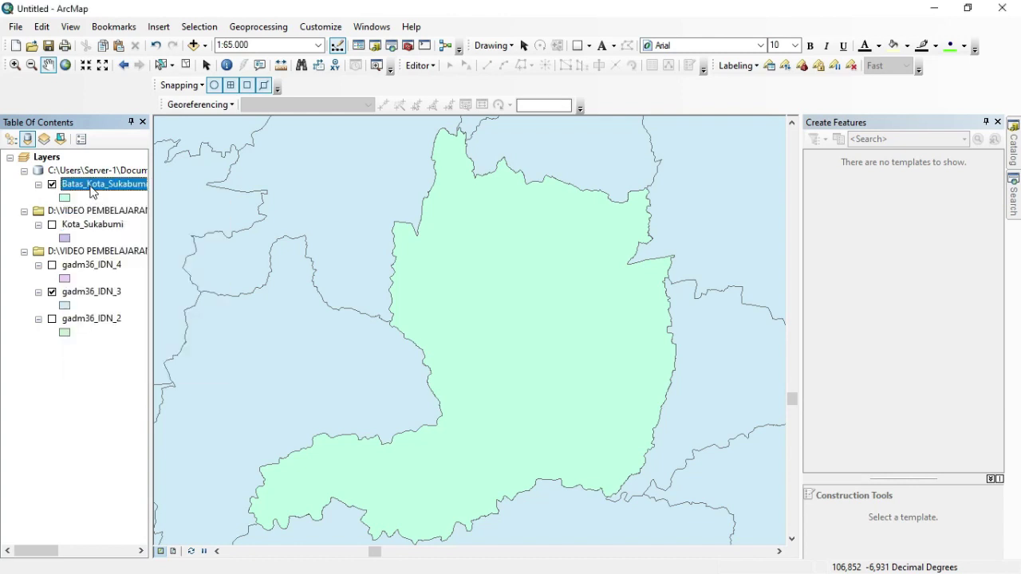
right_click(92, 189)
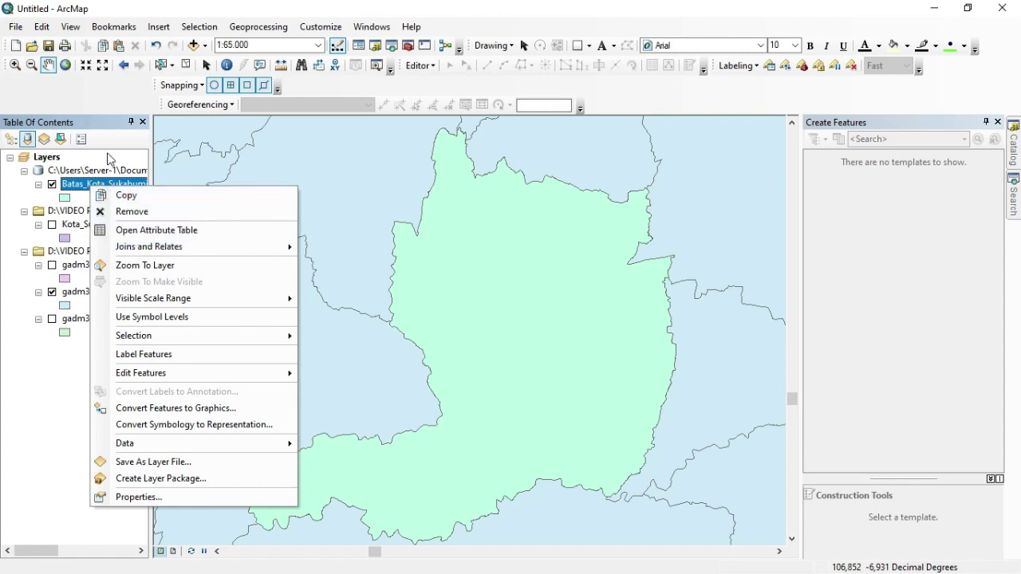
click(247, 178)
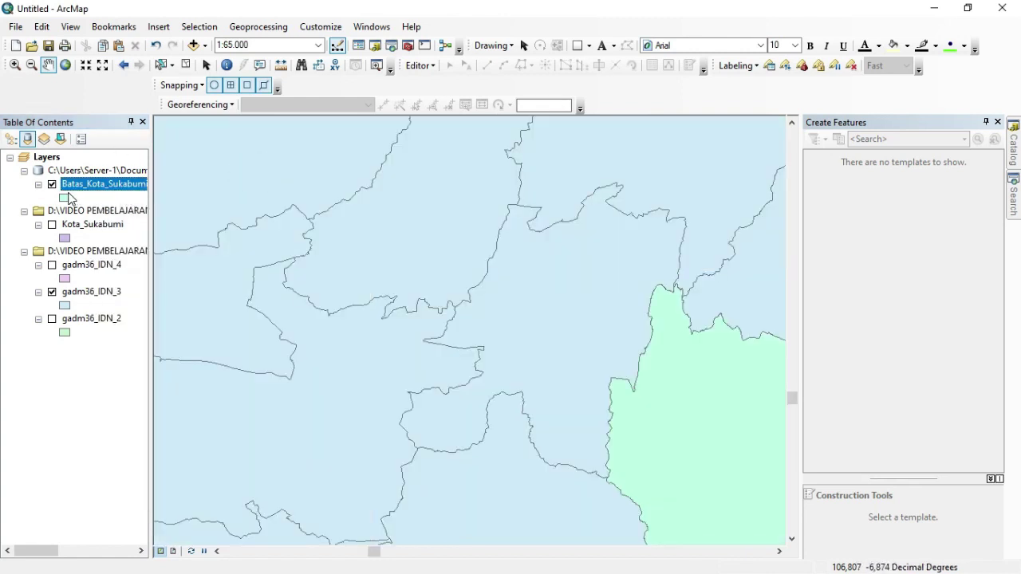
click(66, 197)
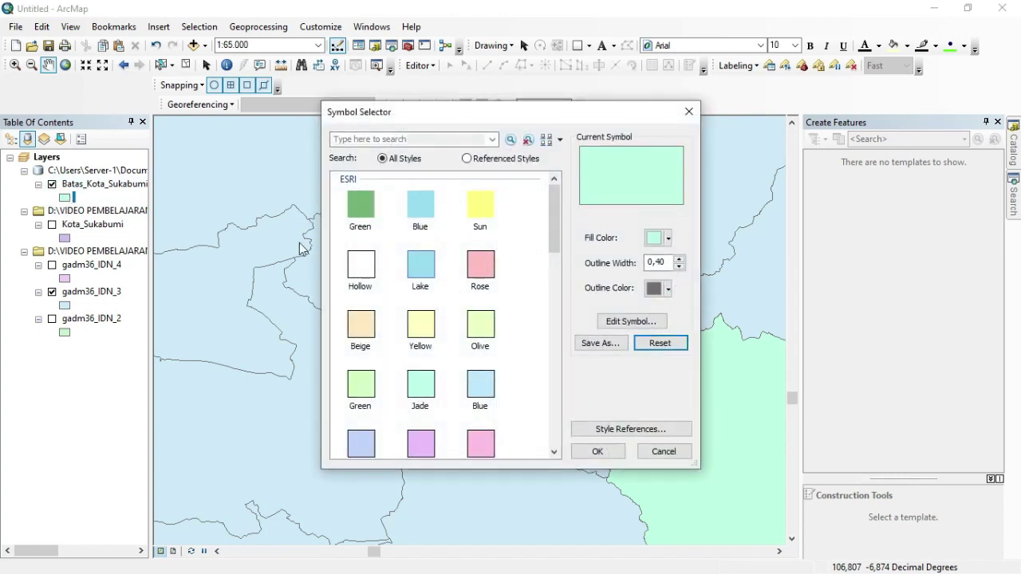
click(356, 270)
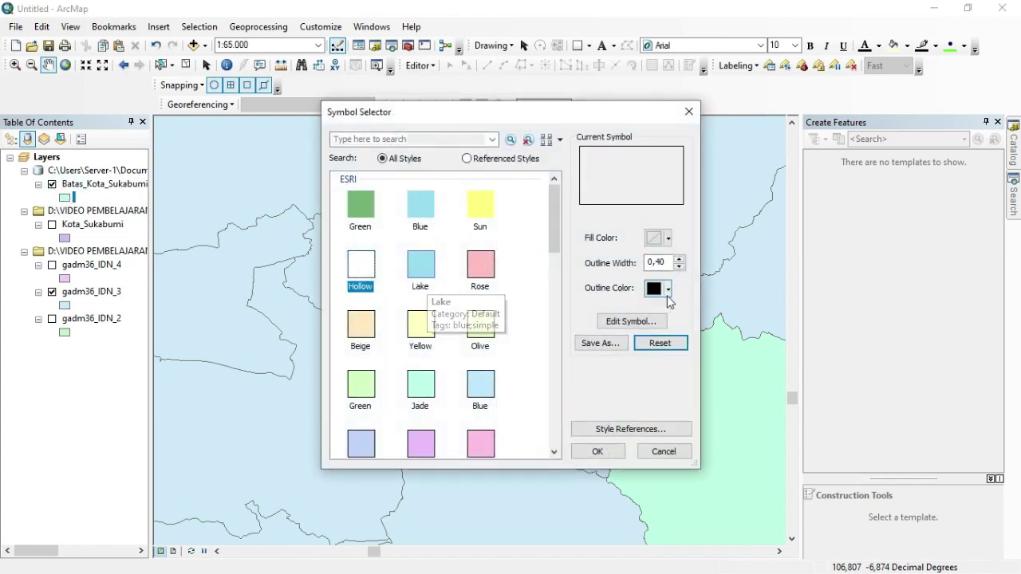
click(680, 260)
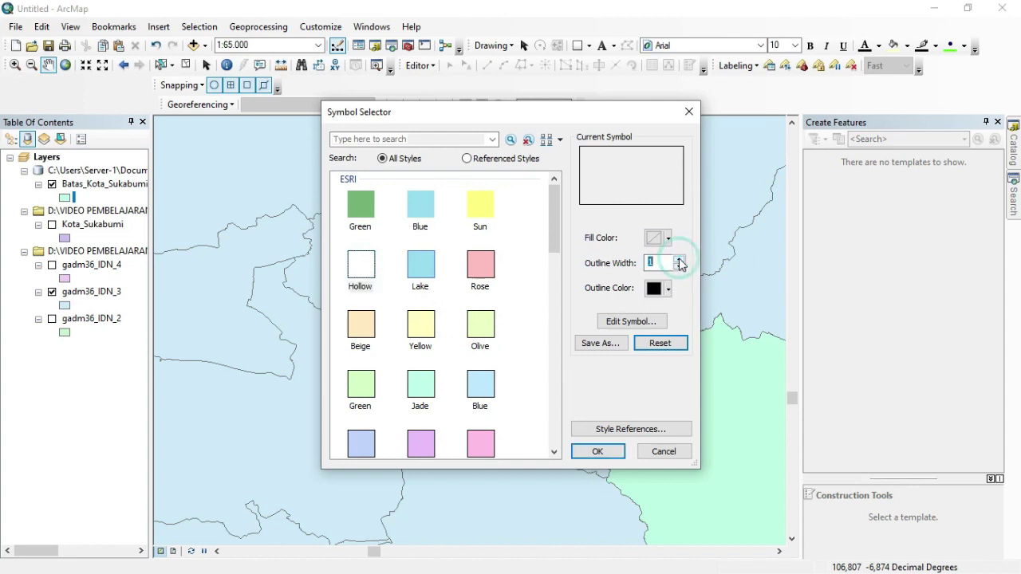
click(607, 451)
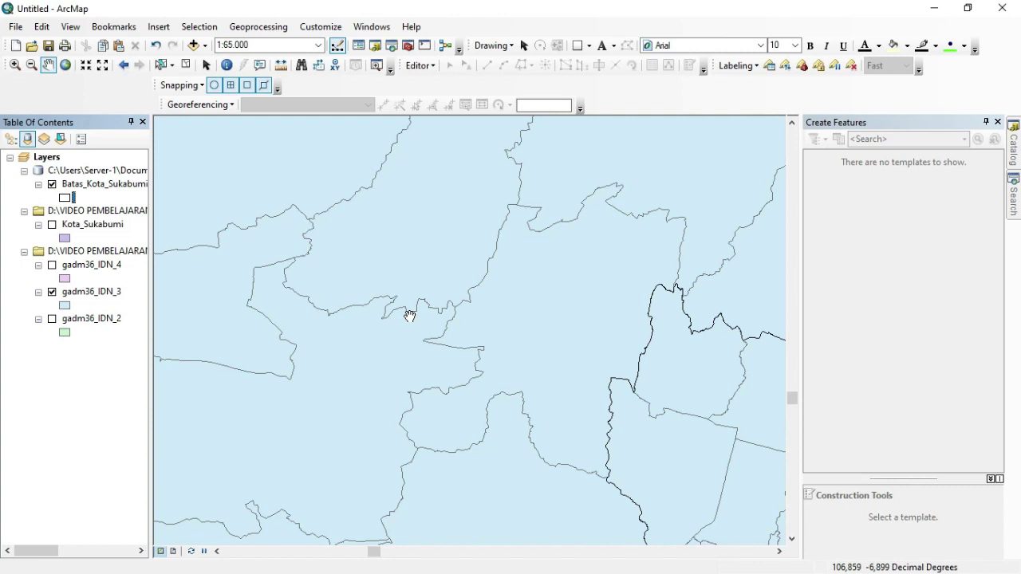
Step: Examine the subdistrict boundaries in and around Kota Sukabumi, and set the map scale back to 1:65.000 with the city centred
scroll(409, 316, down, 3)
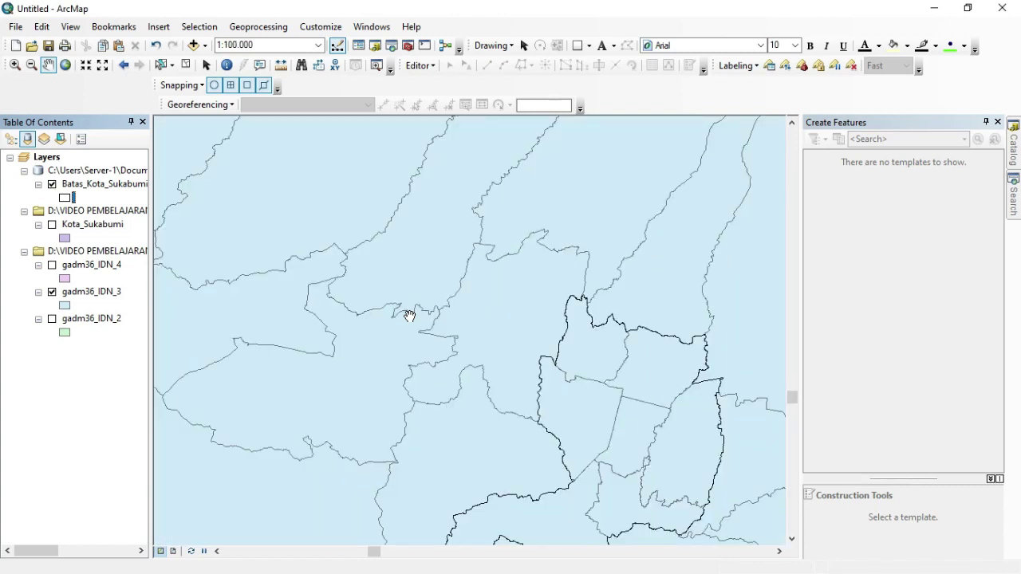
scroll(409, 316, down, 2)
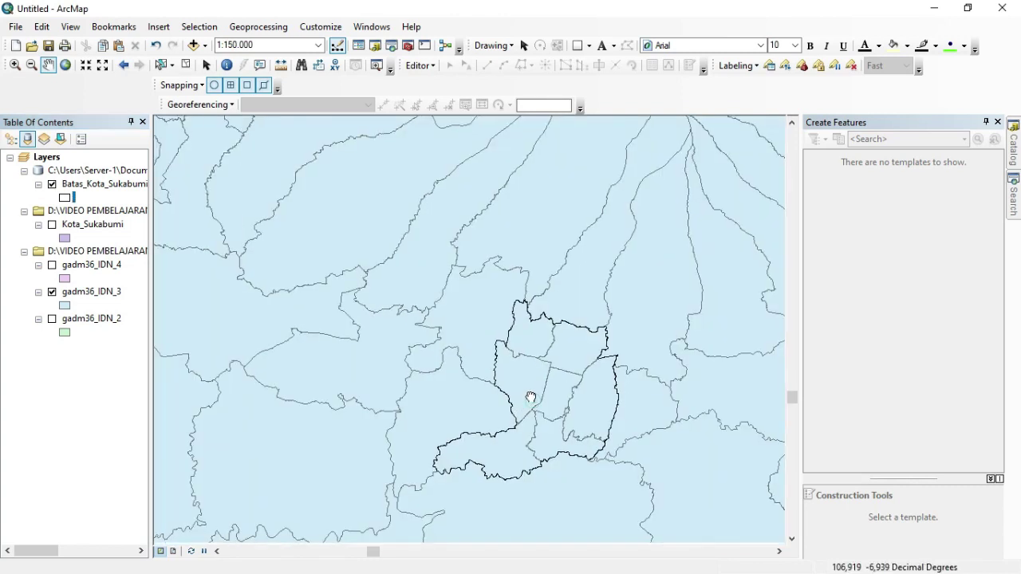
drag(530, 397, 473, 297)
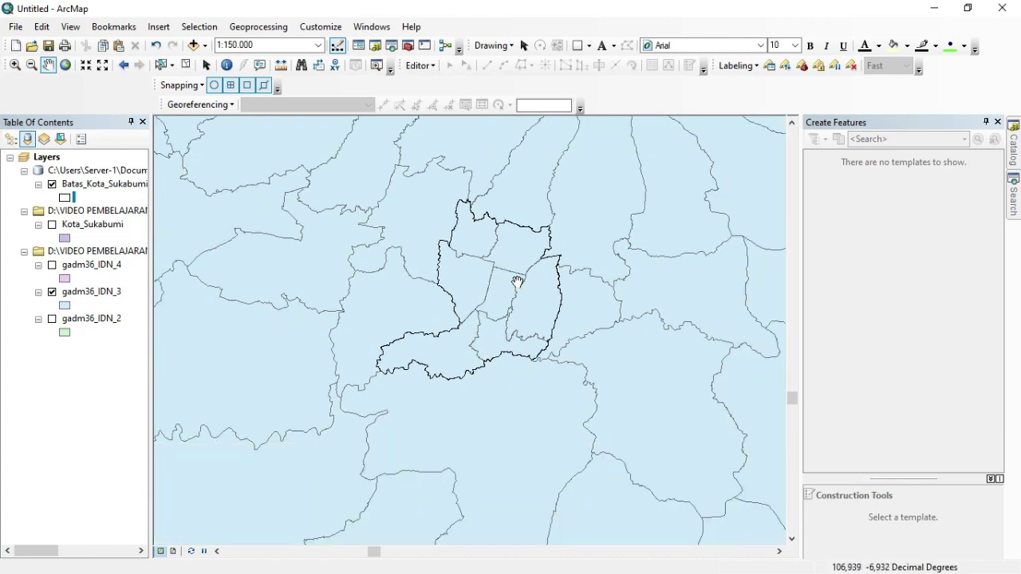
click(259, 45)
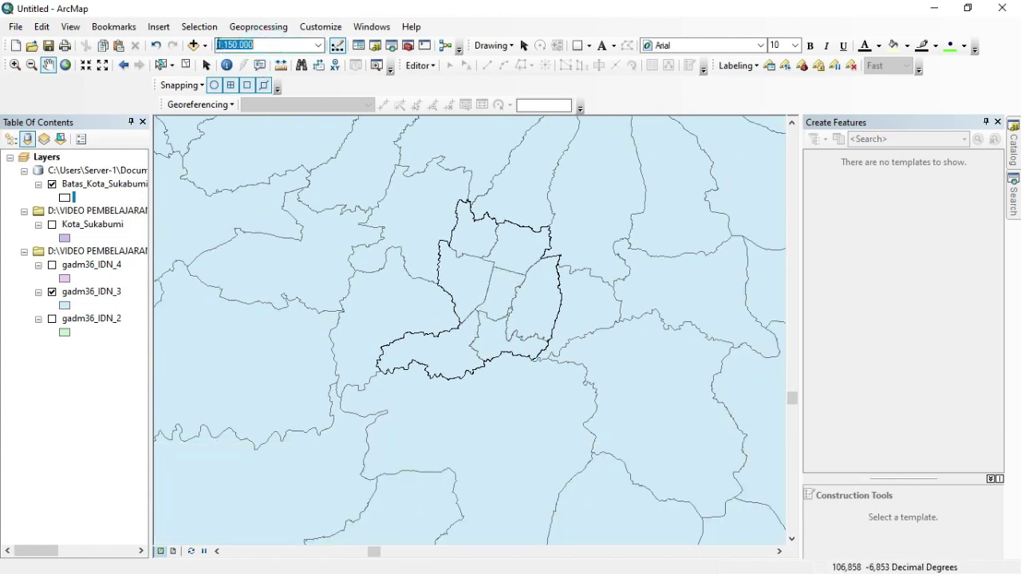
text(6)
key(Return)
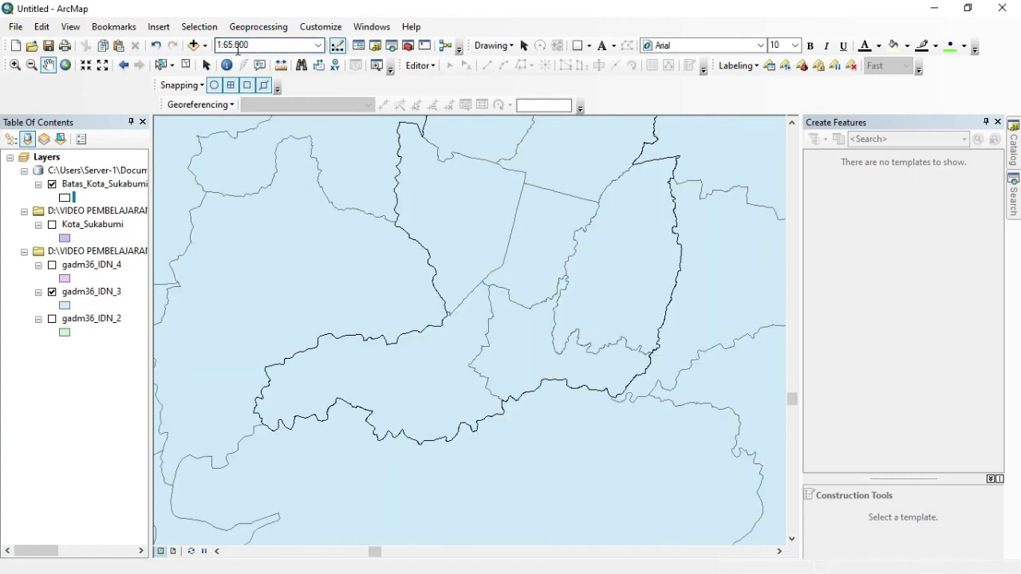
drag(484, 286, 493, 372)
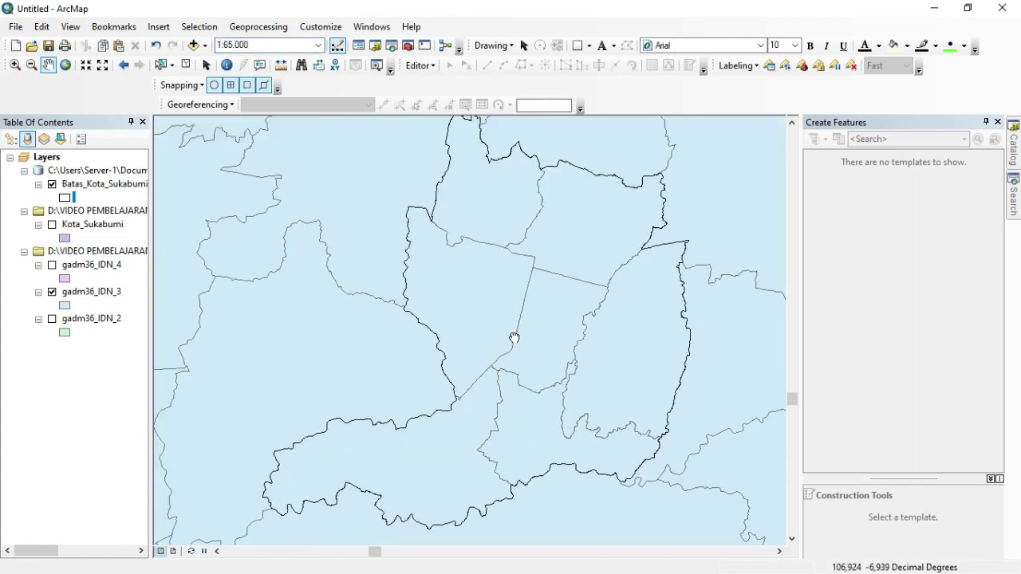
mouse_move(515, 338)
mouse_down()
mouse_move(511, 370)
mouse_move(521, 333)
mouse_up()
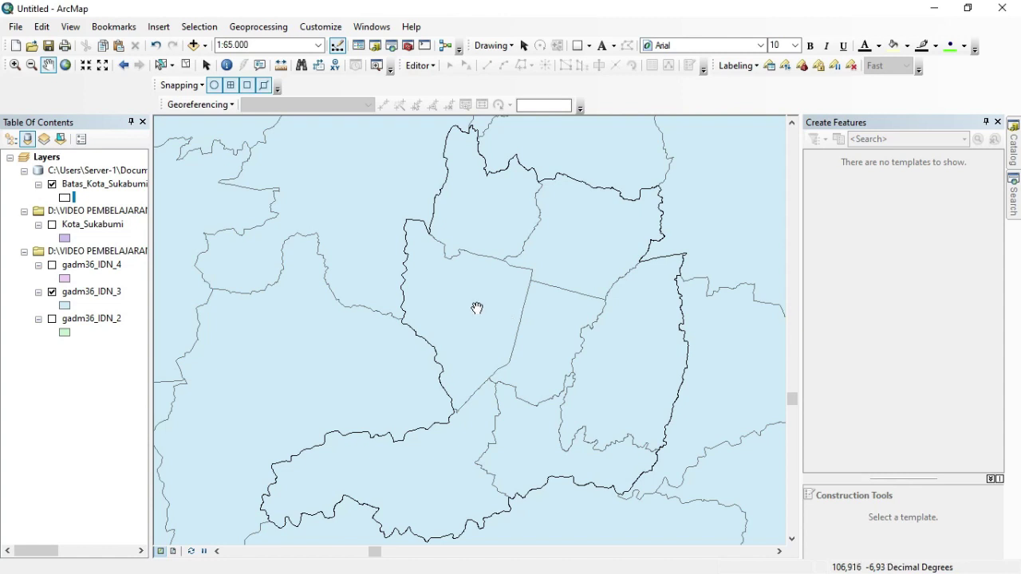
Step: Open the attribute table of gadm36_IDN_3 and locate the records with Kota Sukabumi in the NAME_2 field
right_click(102, 295)
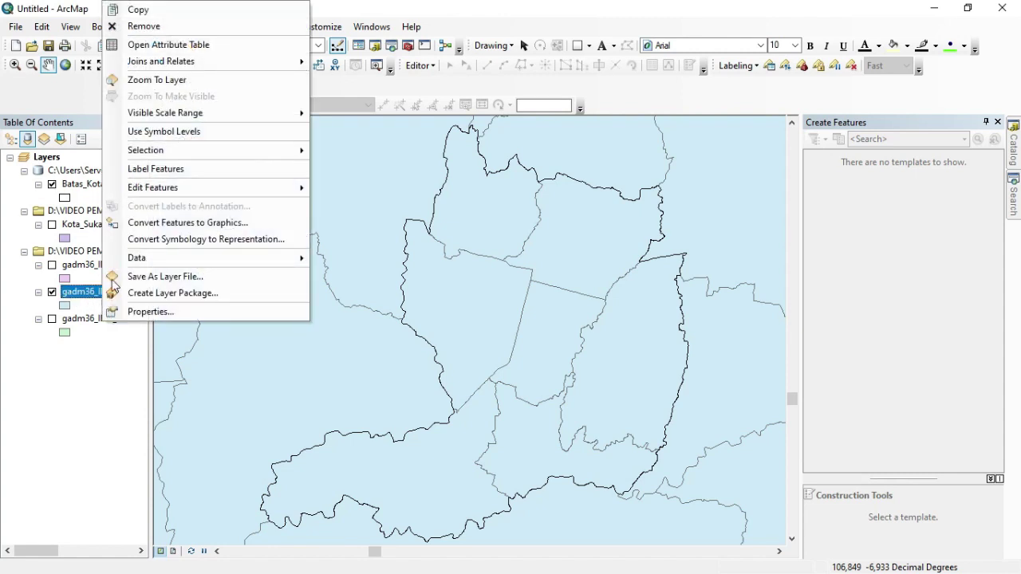
click(200, 47)
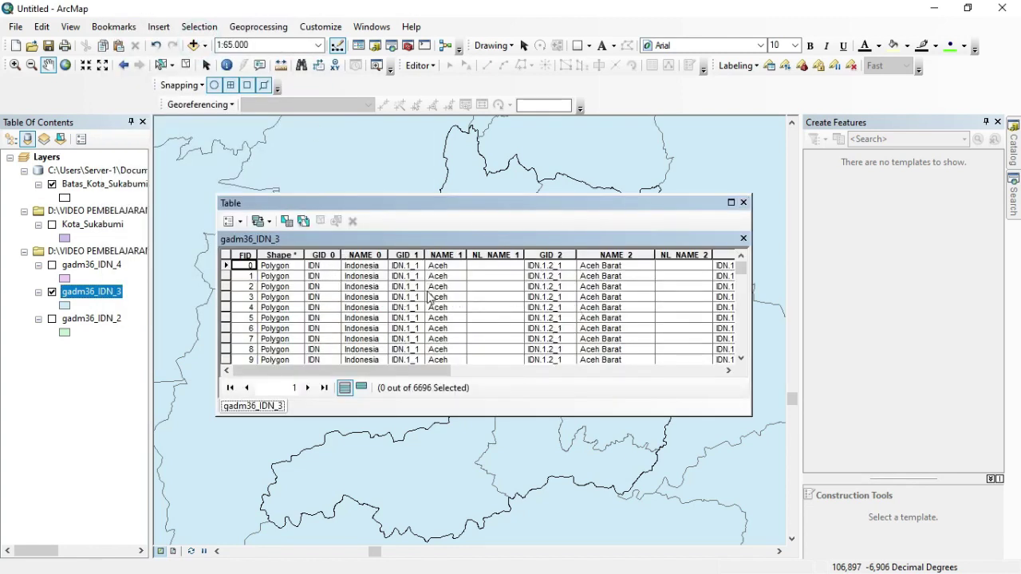
scroll(476, 298, down, 1)
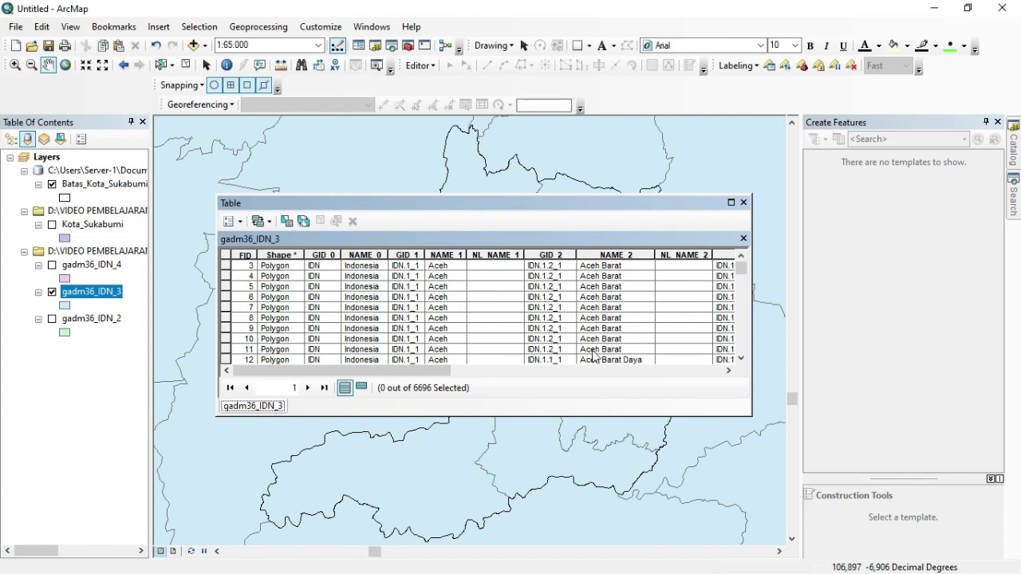
drag(438, 371, 477, 374)
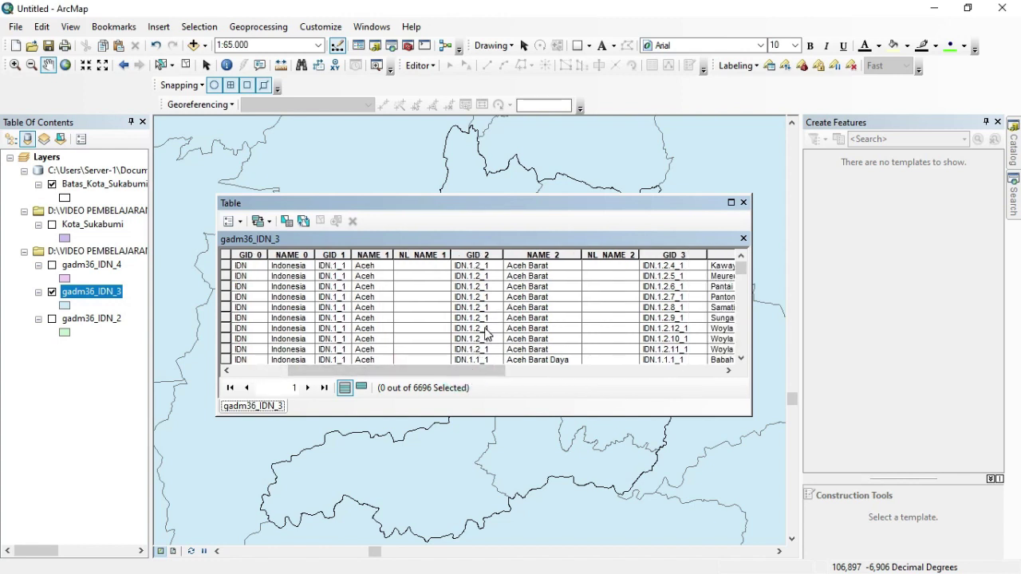
scroll(487, 333, down, 20)
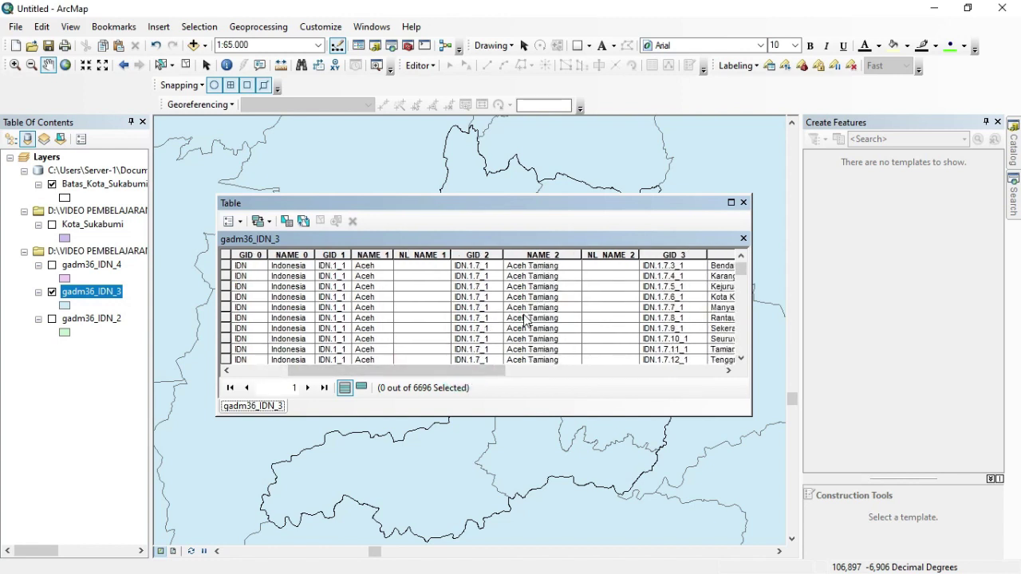
scroll(525, 319, down, 20)
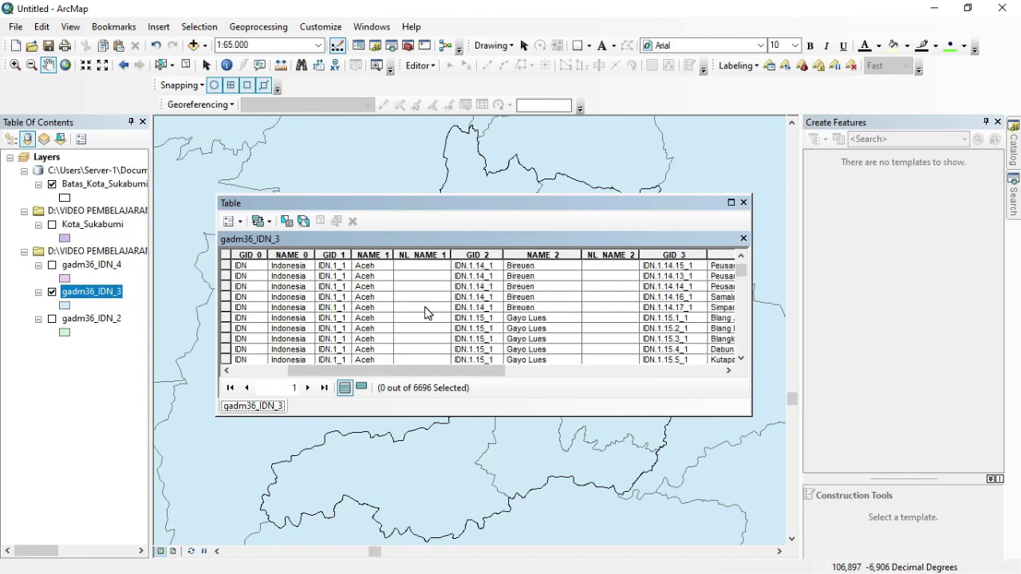
scroll(425, 314, down, 15)
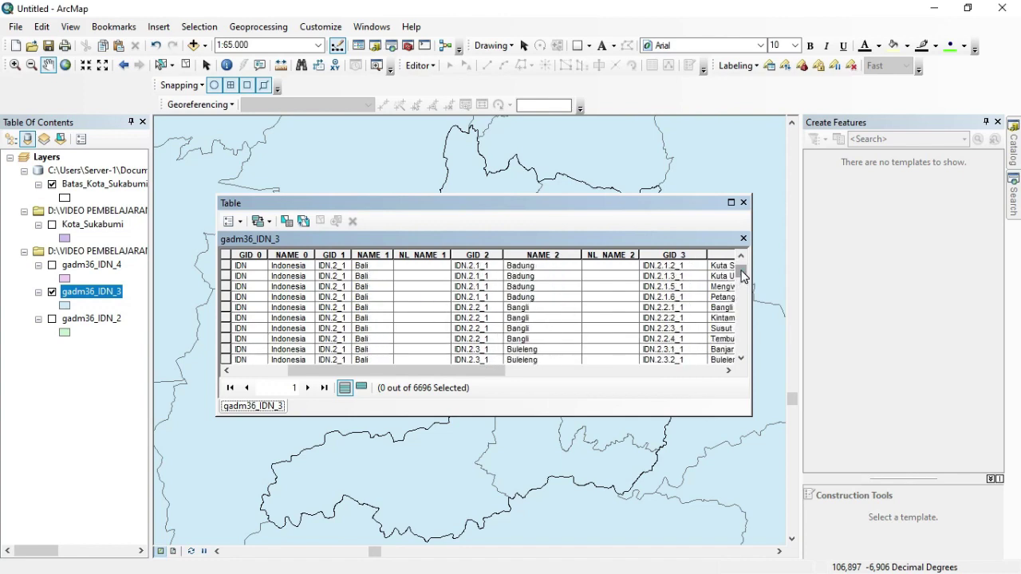
drag(742, 275, 742, 288)
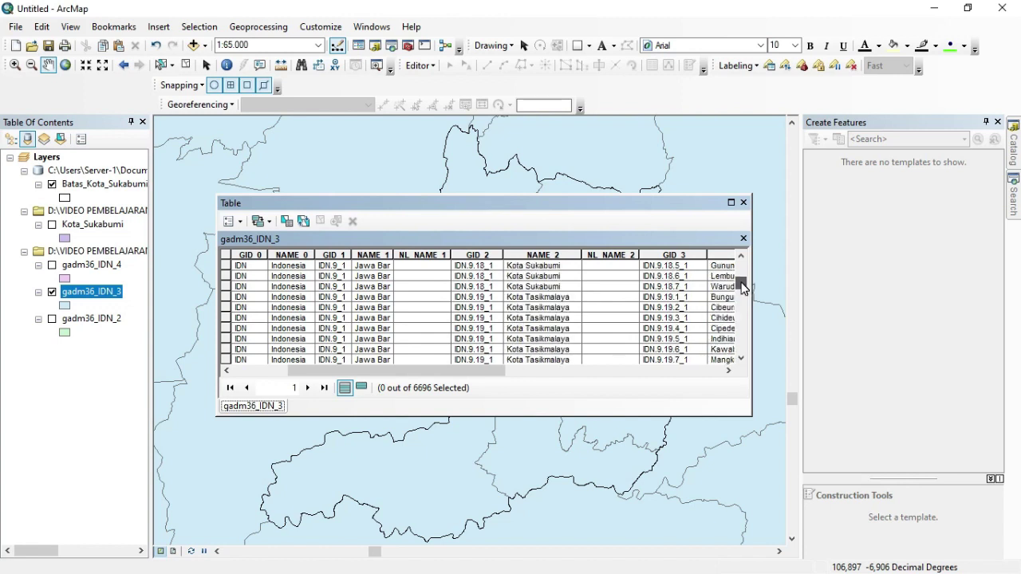
scroll(628, 310, down, 5)
scroll(628, 309, up, 4)
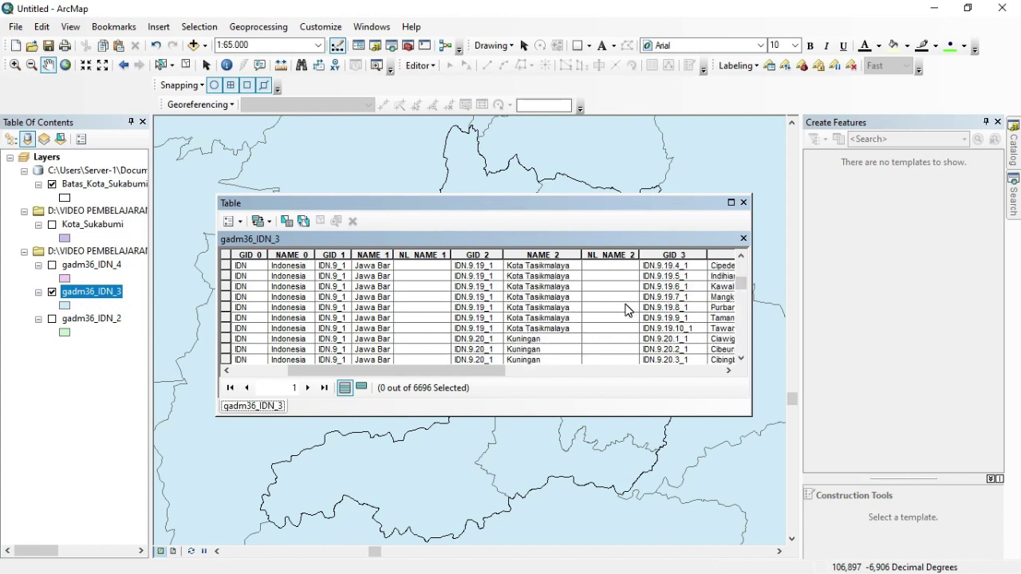
scroll(627, 309, up, 3)
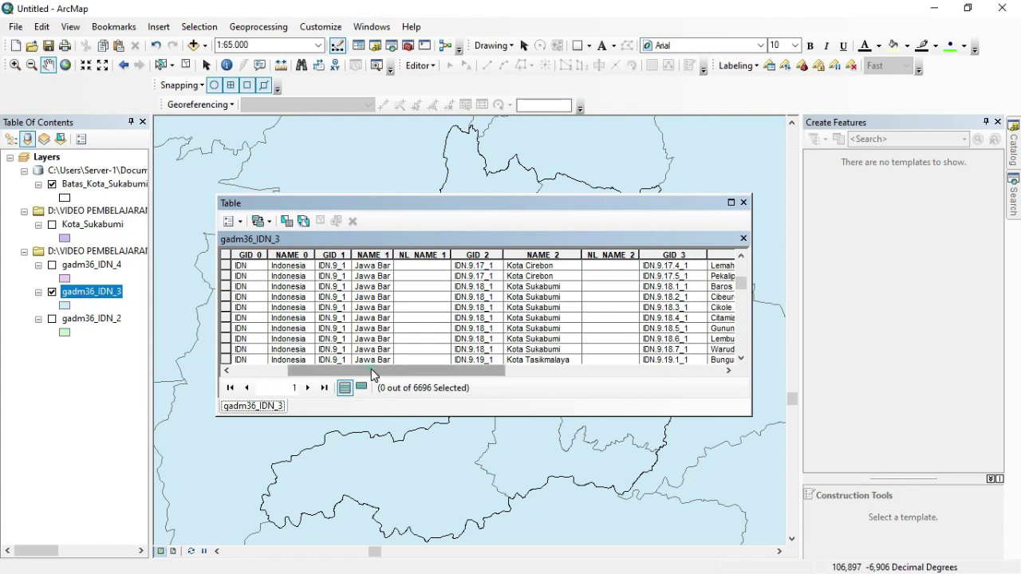
Step: Select all Kota Sukabumi records, FID 1294 to 1300, and move the table window off the selected areas on the map
drag(371, 369, 328, 383)
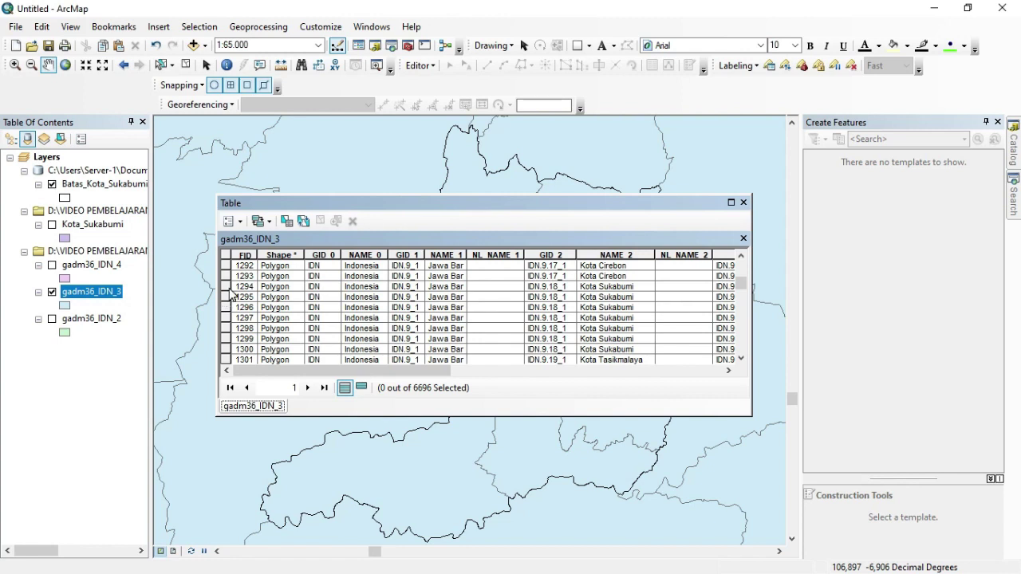
drag(227, 289, 226, 354)
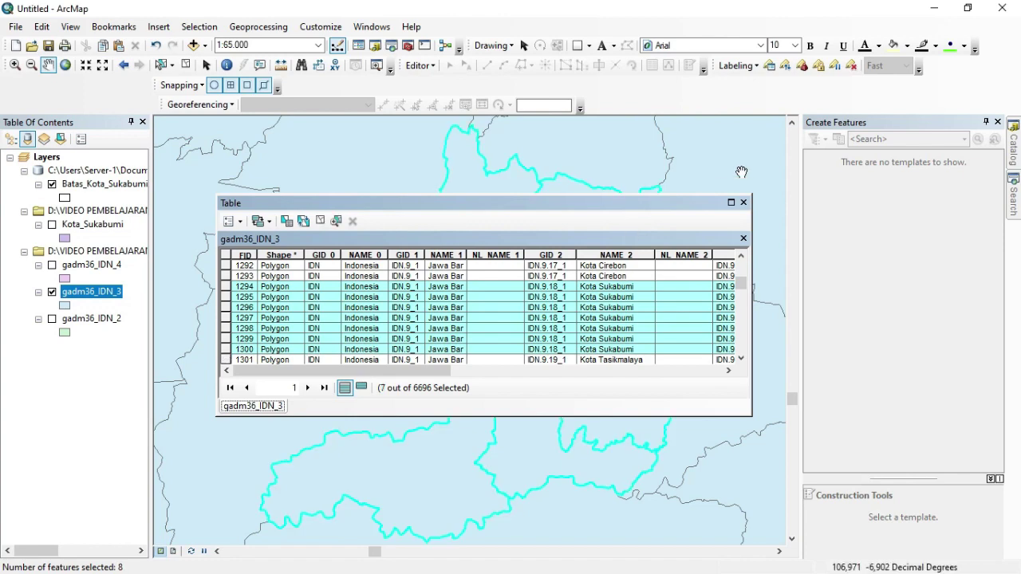
drag(598, 203, 593, 353)
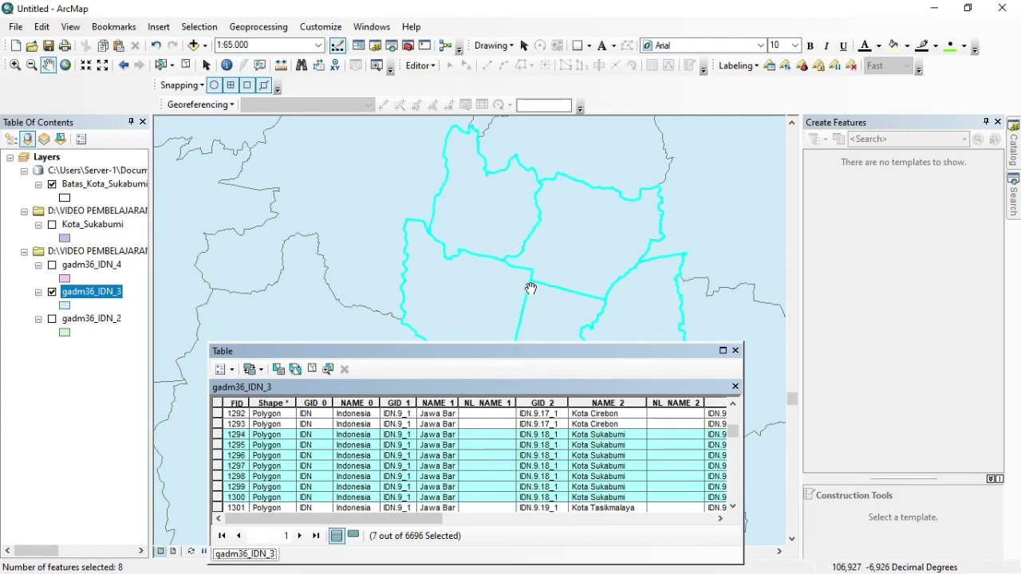
drag(532, 353, 521, 312)
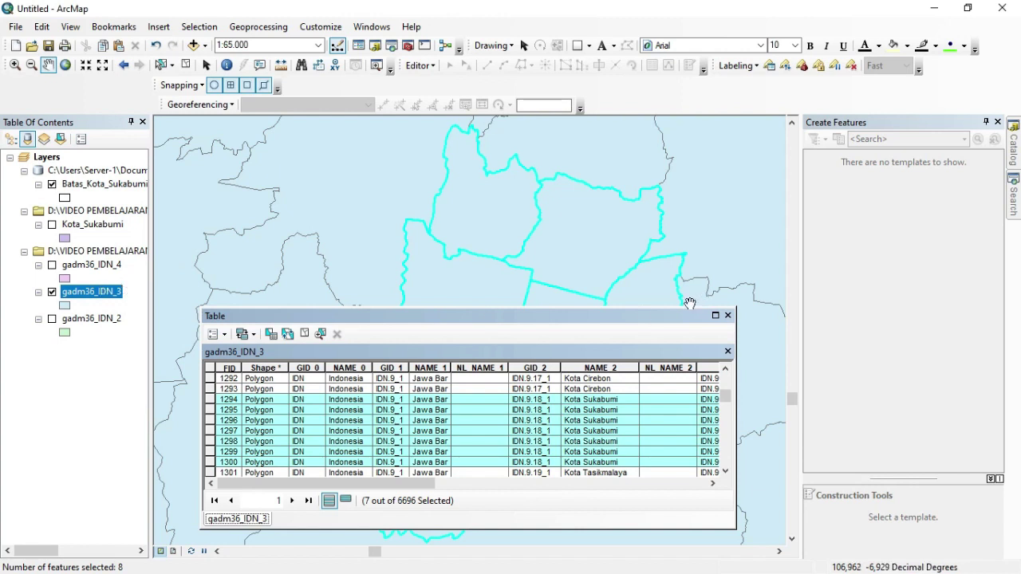
Step: Export the selected gadm36_IDN_3 features to the Peta Administratif folder as shapefile Kecamatan_Kota_Sukabumi_OK and add it to the map
right_click(86, 297)
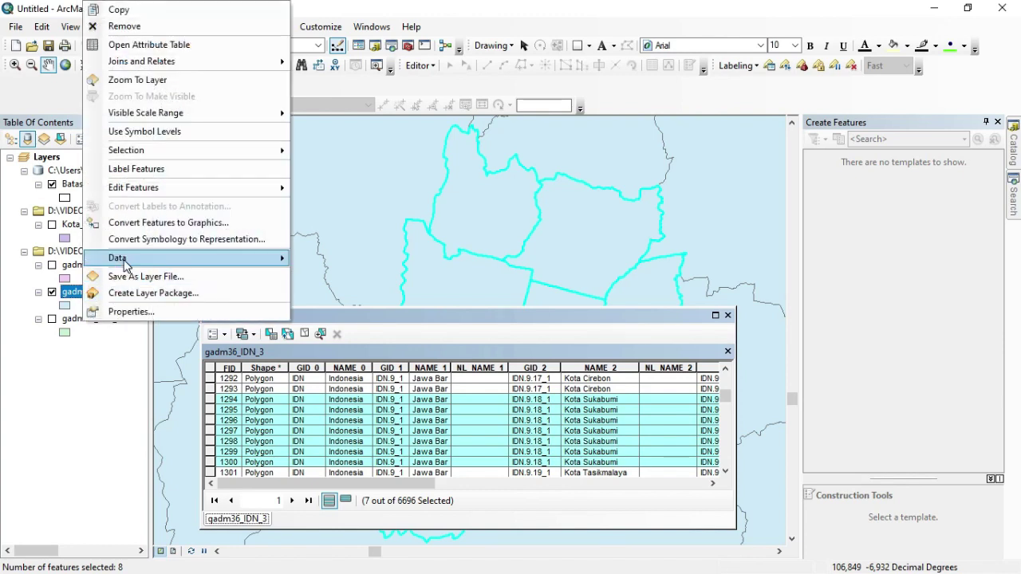
mouse_move(125, 264)
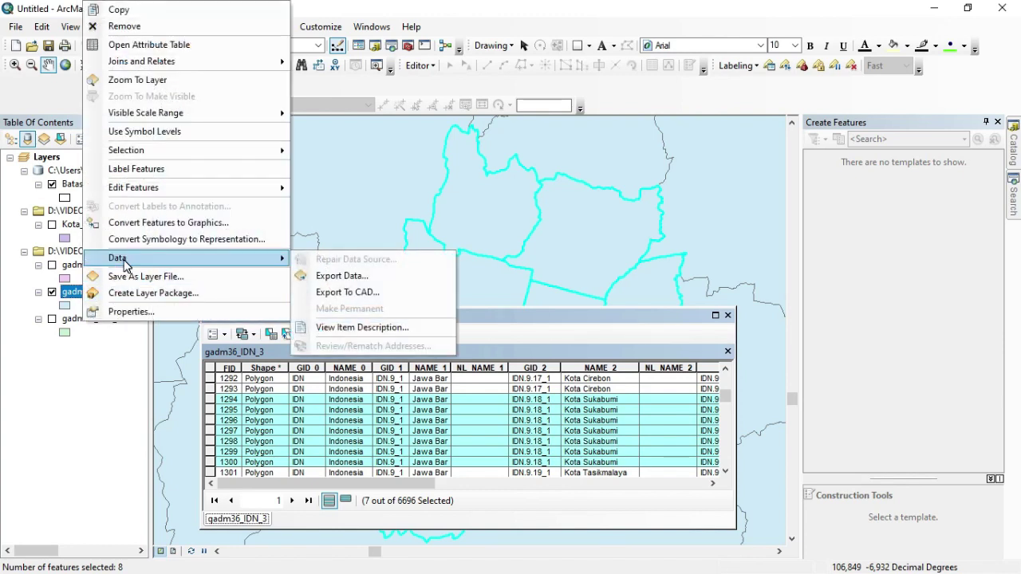
click(324, 278)
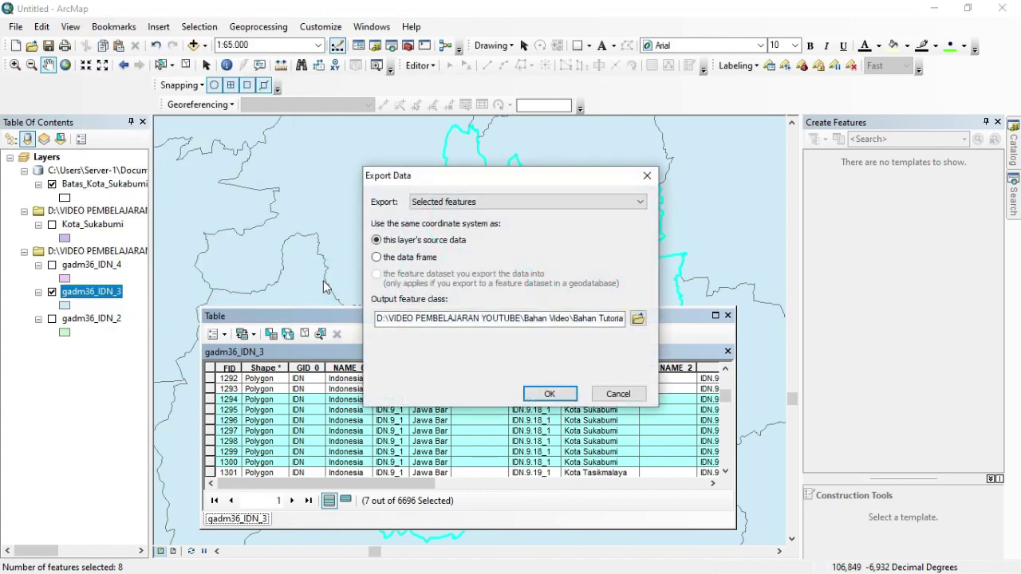
click(637, 319)
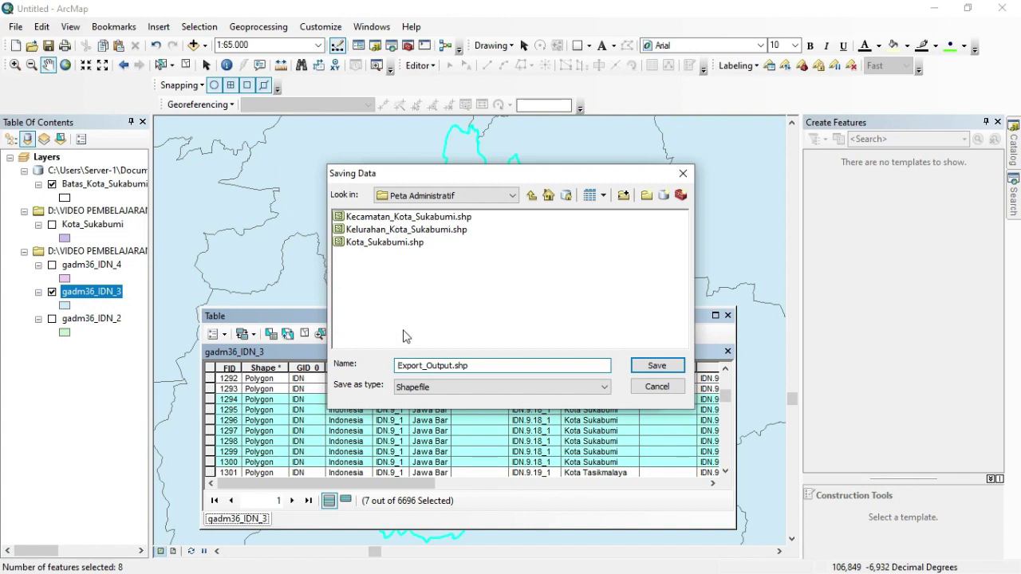
drag(399, 364, 423, 371)
text(kECM)
key(BackSpace)
key(BackSpace)
key(BackSpace)
key(BackSpace)
text(Kecamatan)
key(Delete)
key(Delete)
key(Delete)
key(Delete)
text(Kota_Sukabu)
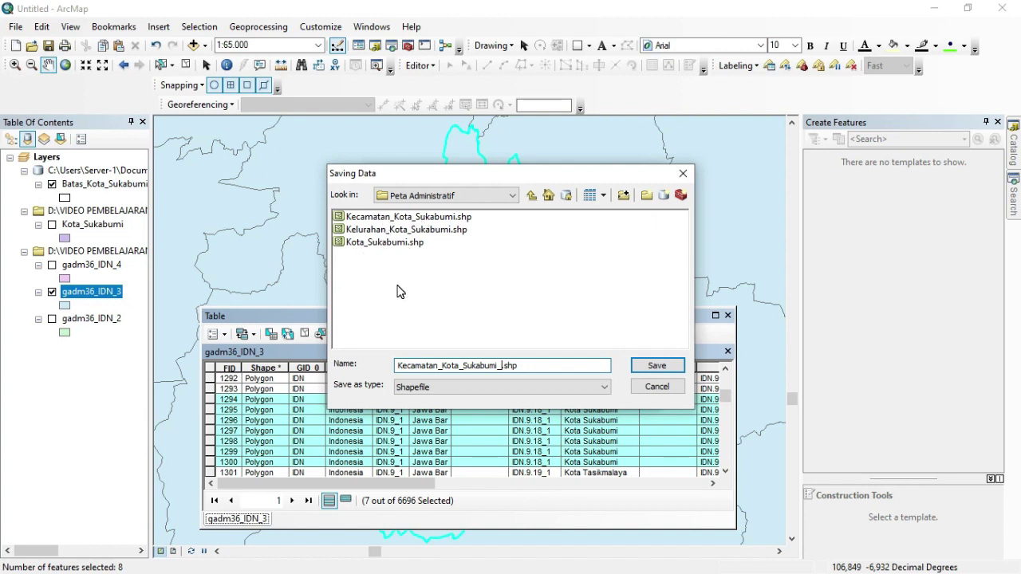
text(OK)
click(657, 366)
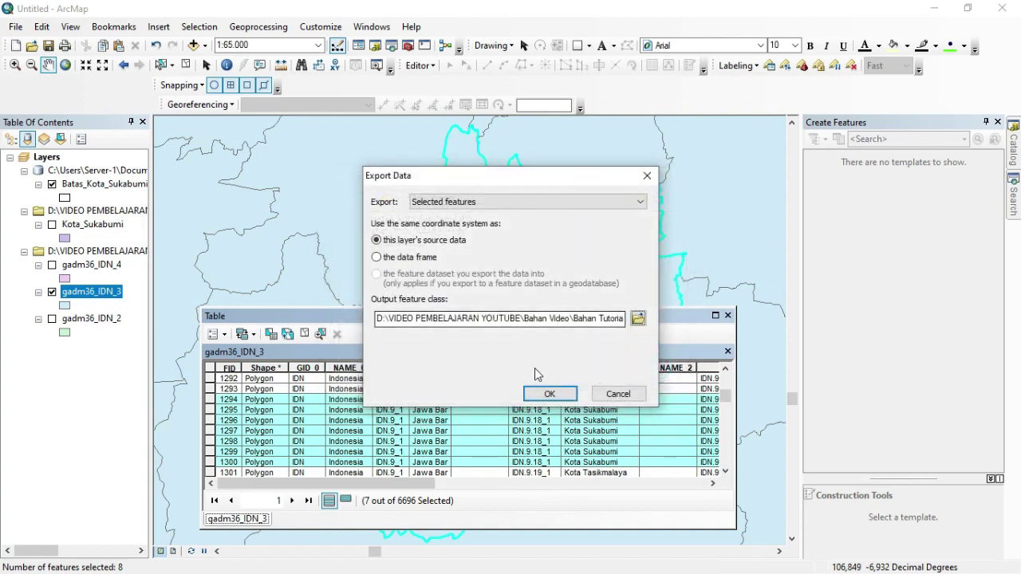
click(536, 392)
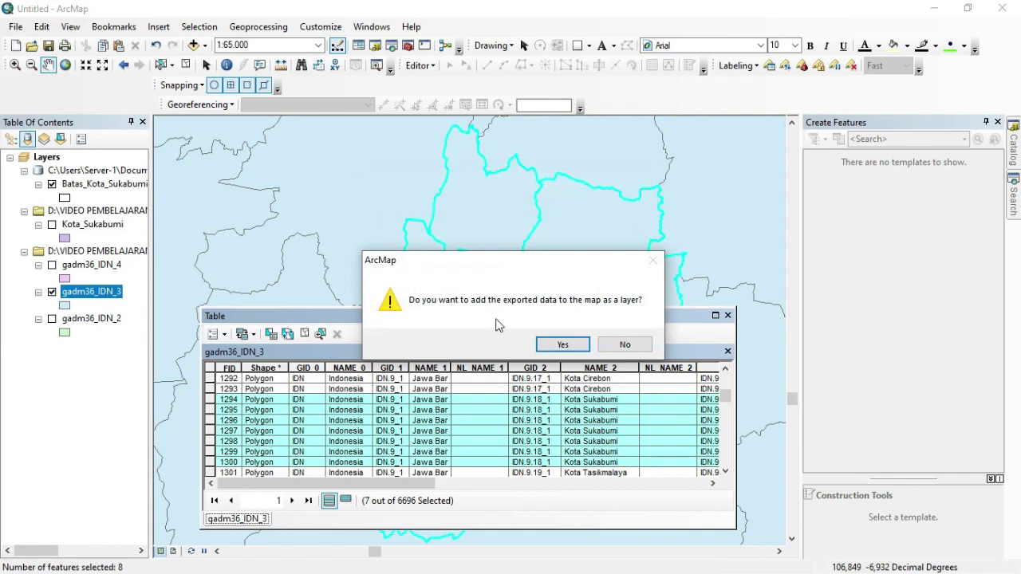
click(562, 346)
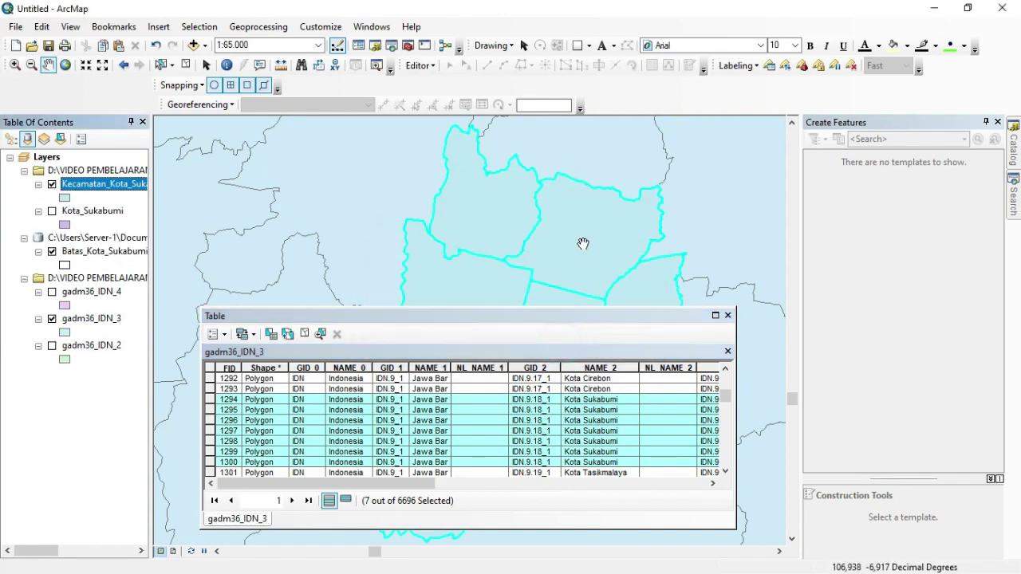
Step: Close the gadm36_IDN_3 attribute table and hide the Batas_Kota_Sukabumi layer
click(97, 186)
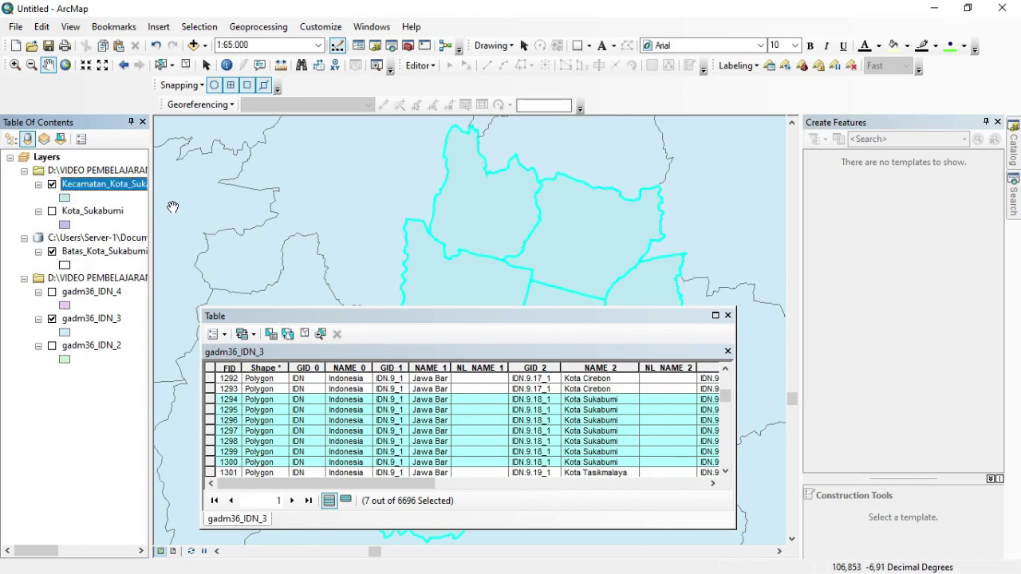
click(118, 182)
click(727, 315)
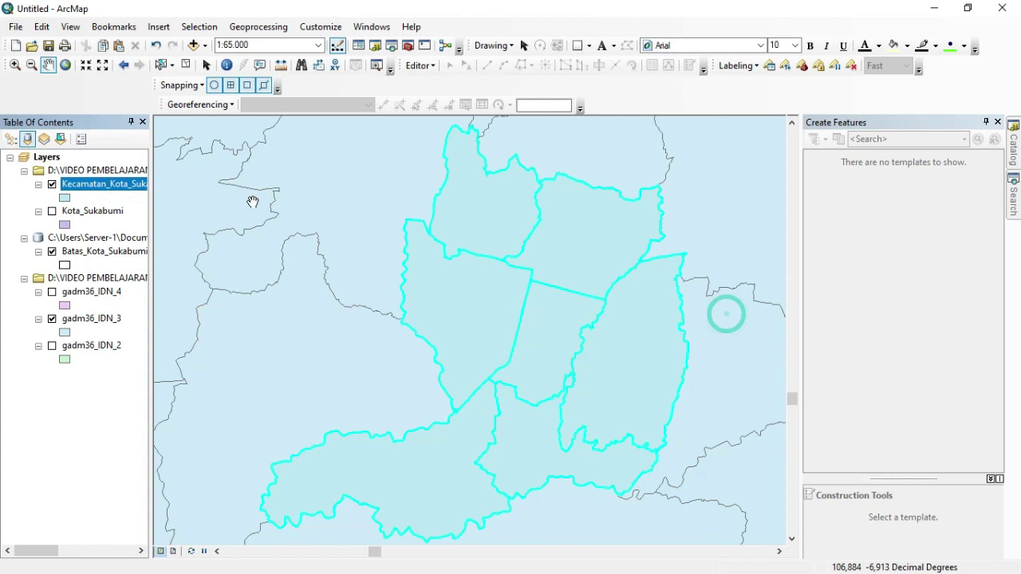
click(52, 252)
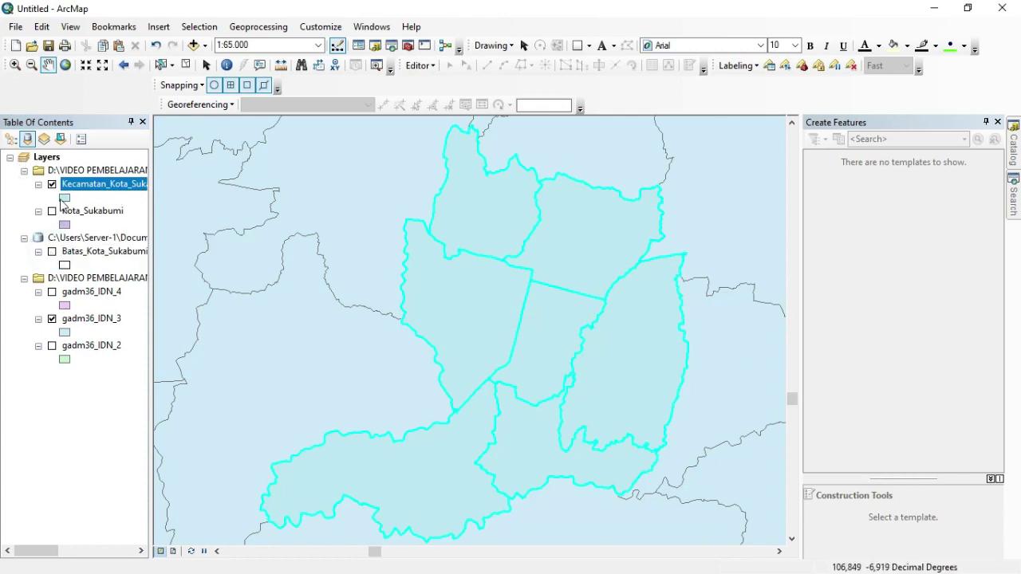
click(121, 186)
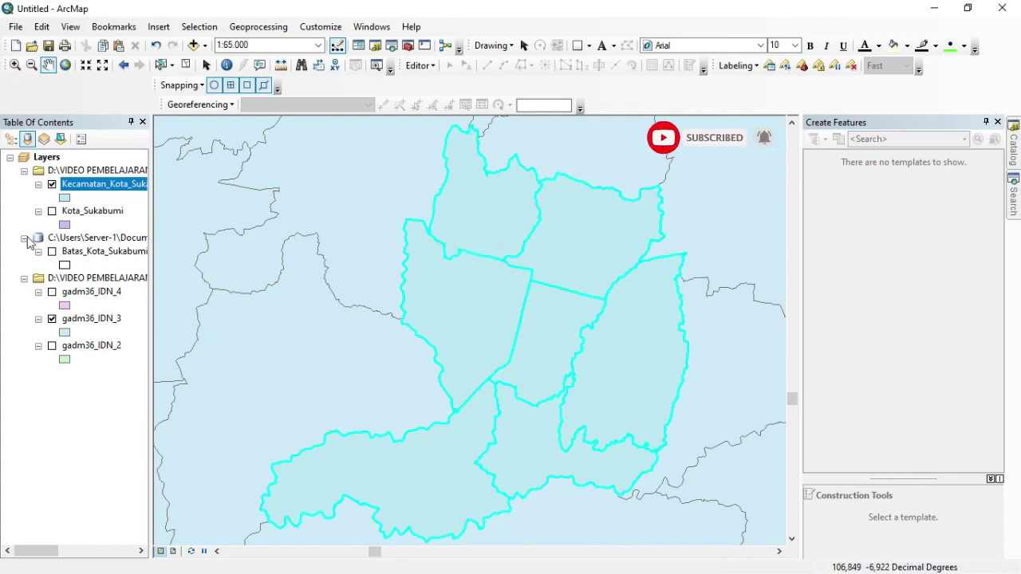
Step: Open the attribute table of Kecamatan_Kota_Sukabumi_OK and delete the fields GID_0, NAME_0 and GID_1
right_click(97, 189)
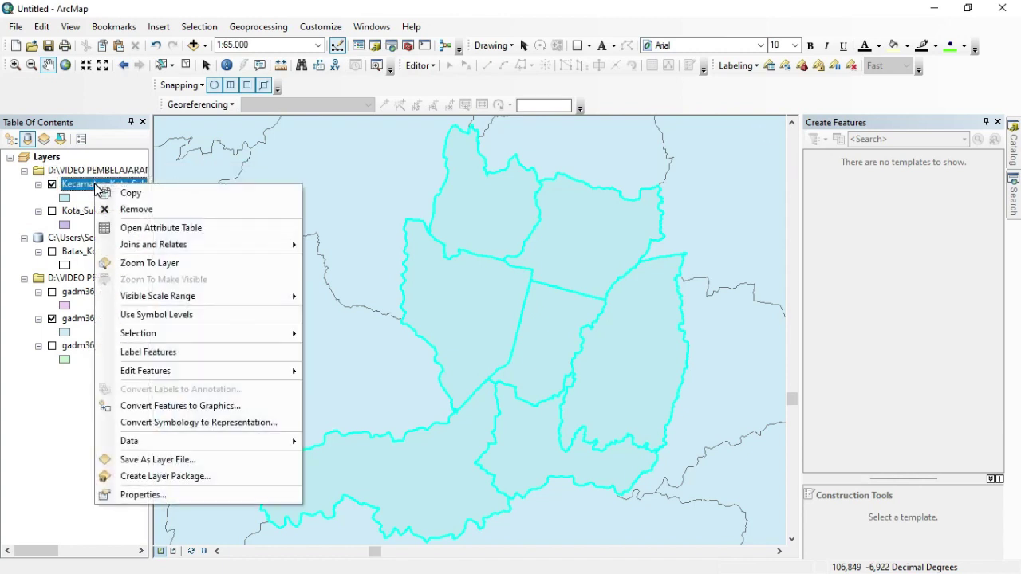
click(140, 229)
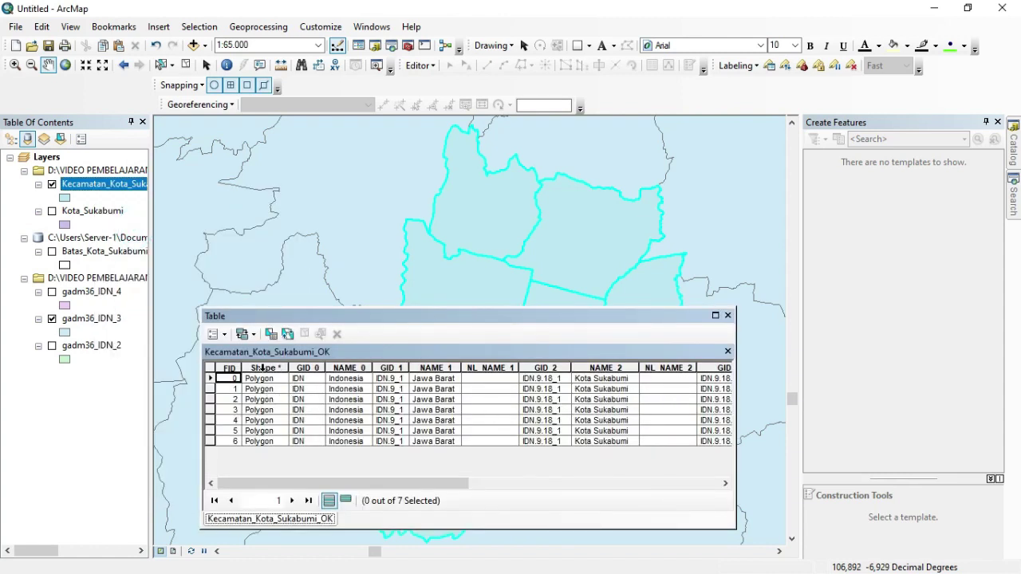
right_click(304, 368)
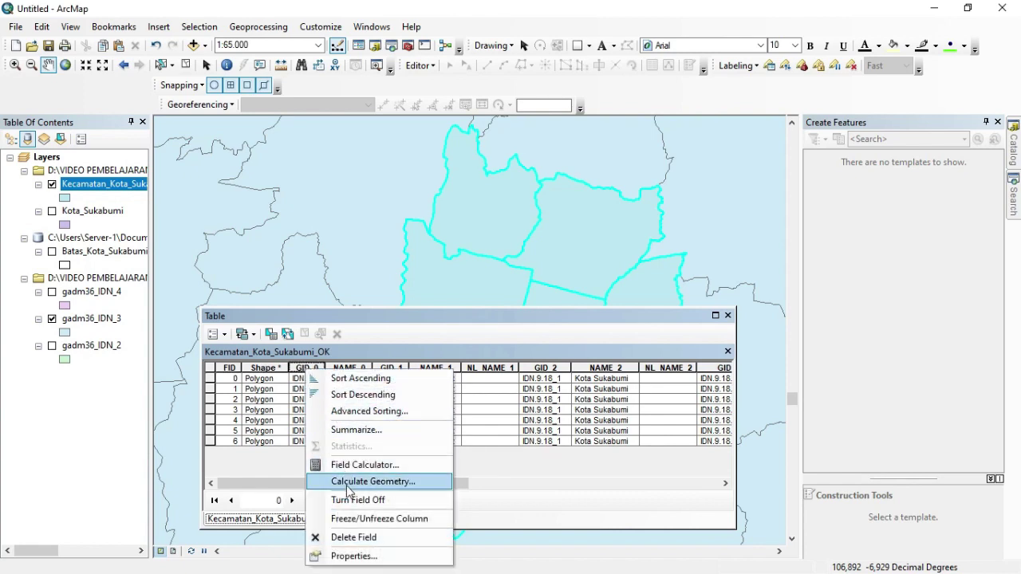
click(351, 537)
click(558, 353)
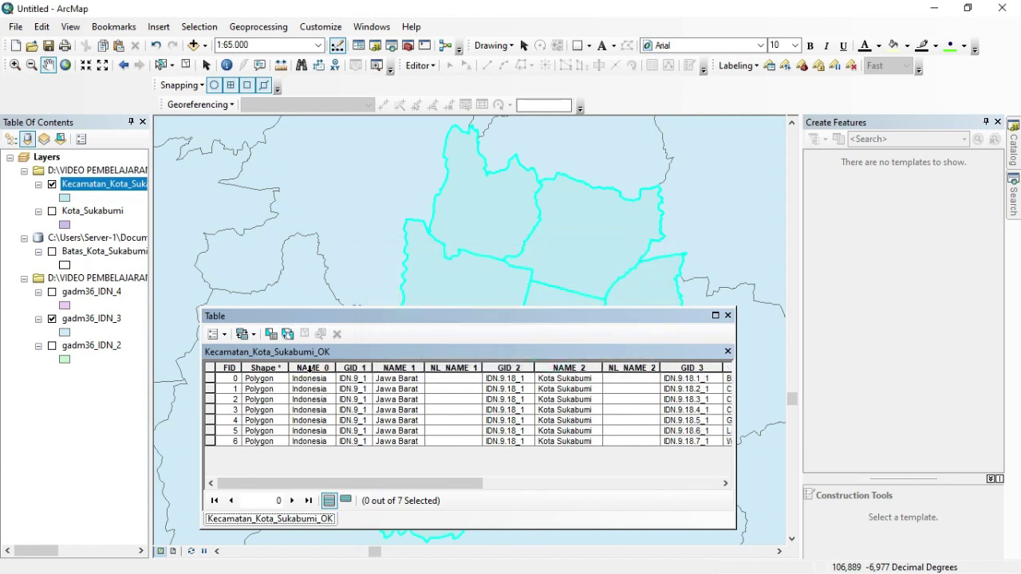
right_click(309, 369)
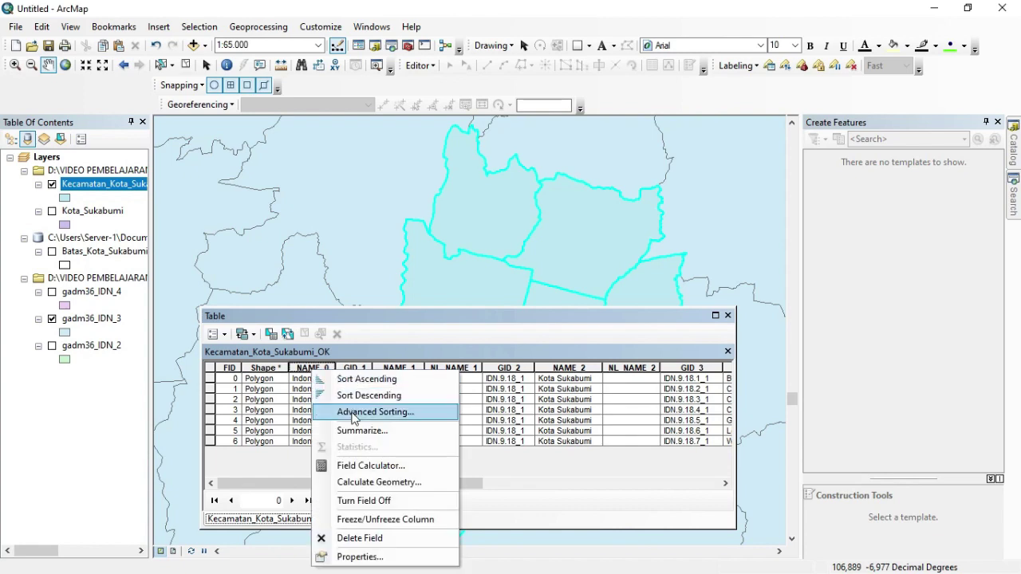
click(358, 538)
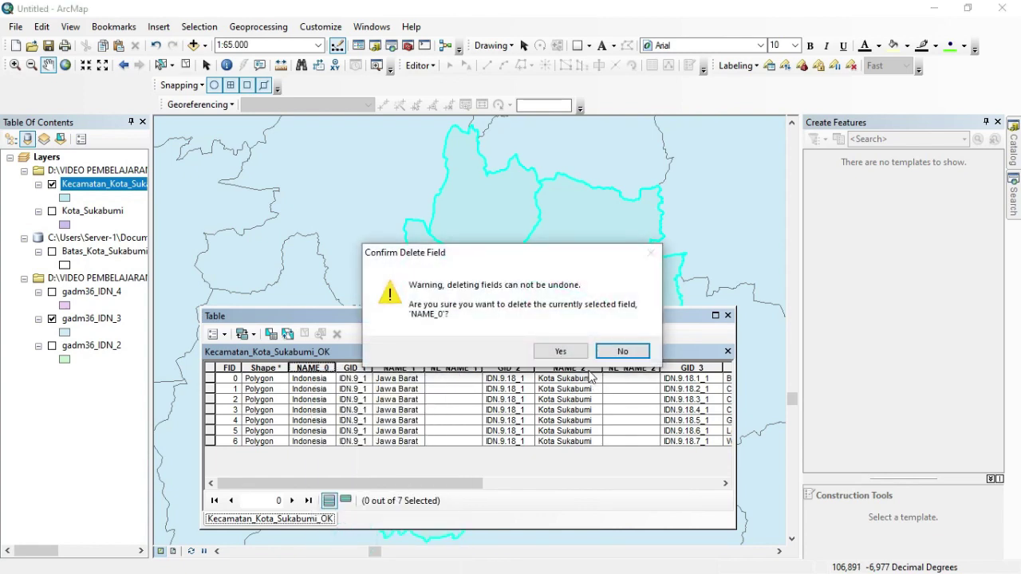
click(559, 351)
right_click(311, 368)
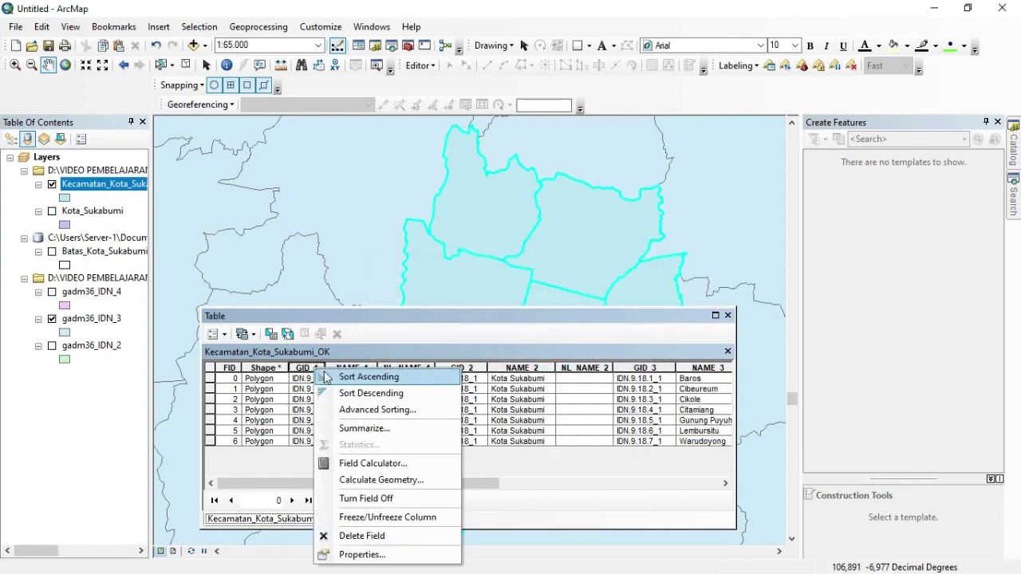
click(361, 535)
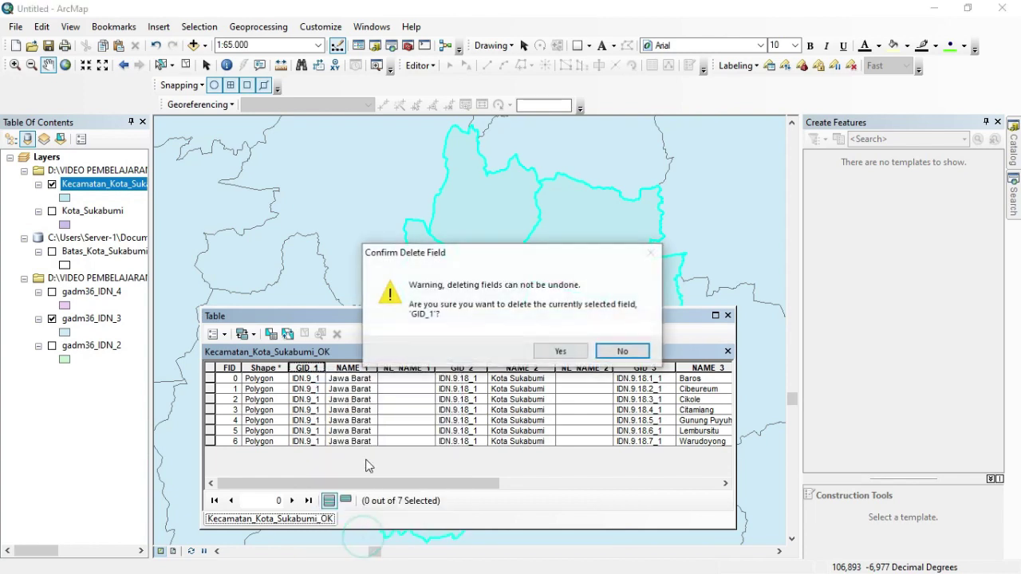
click(561, 351)
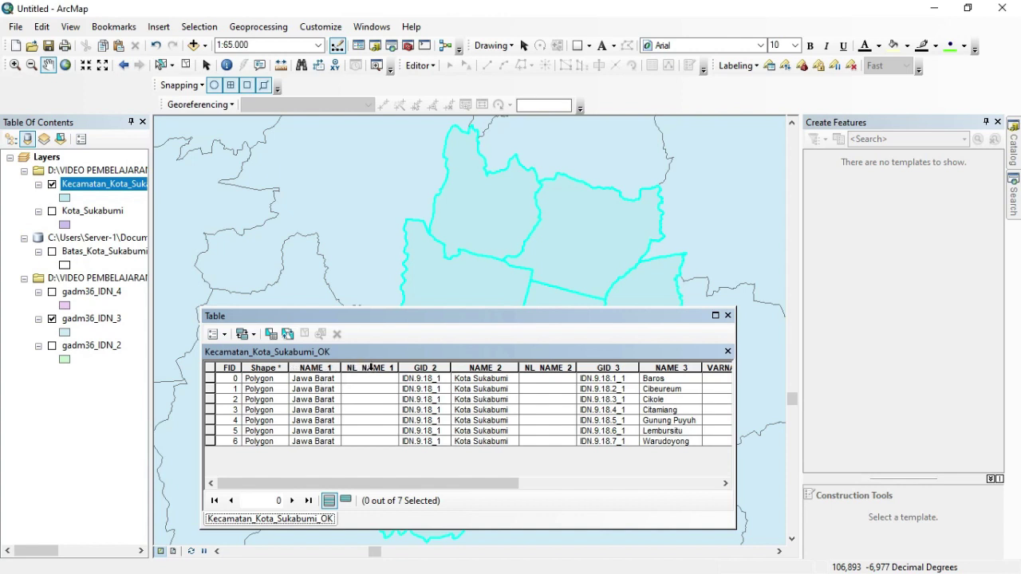
Step: Delete the fields NL_NAME_1, GID_2, NL_NAME_2 and GID_3 from the Kecamatan_Kota_Sukabumi_OK table
right_click(371, 367)
click(428, 532)
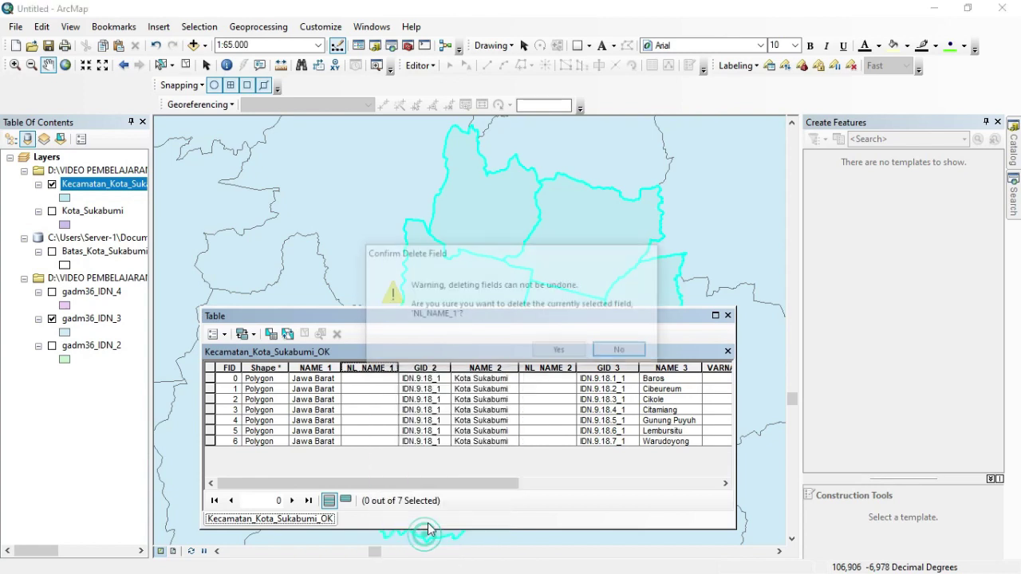
click(559, 349)
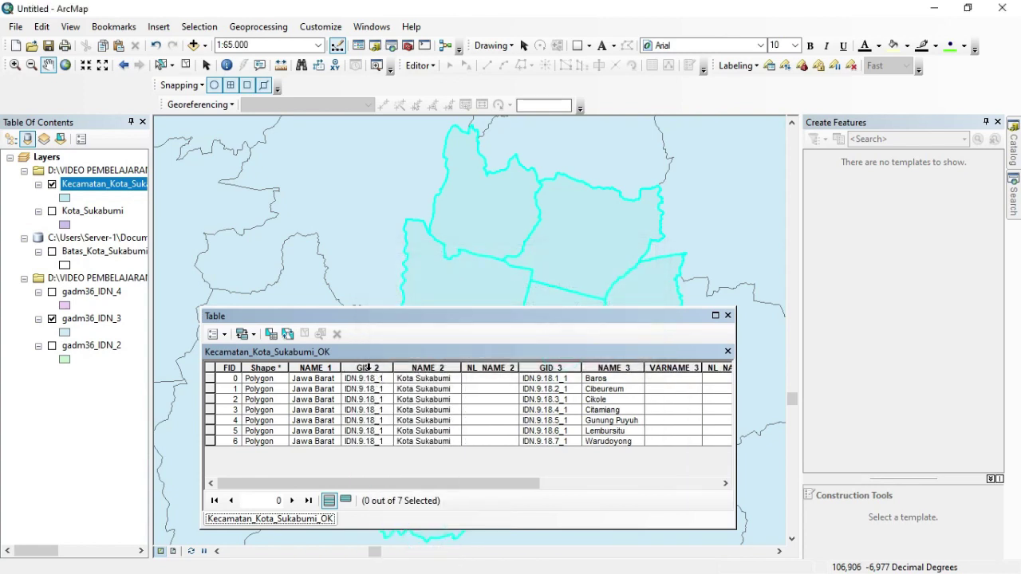
right_click(369, 367)
click(416, 533)
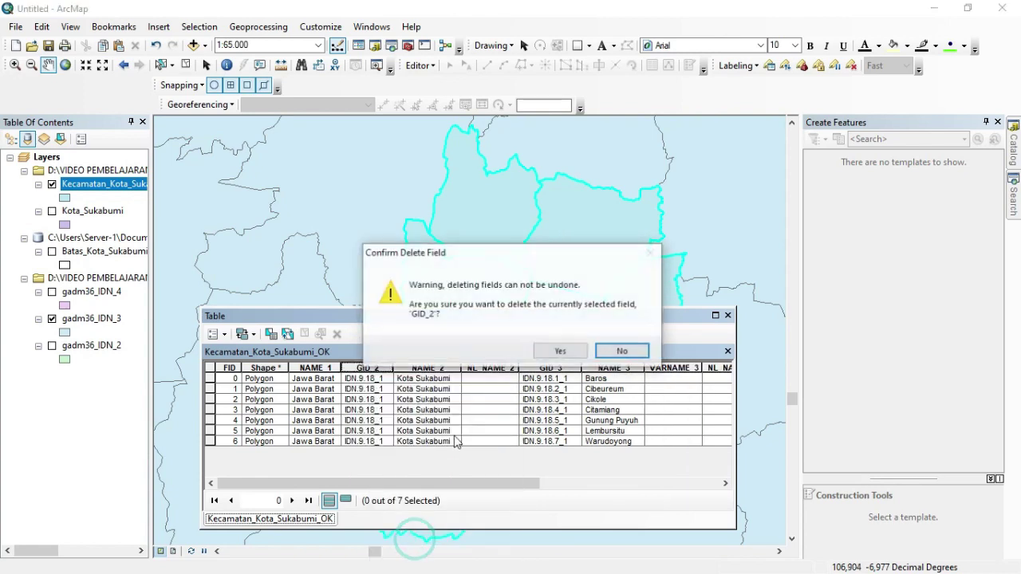
click(559, 349)
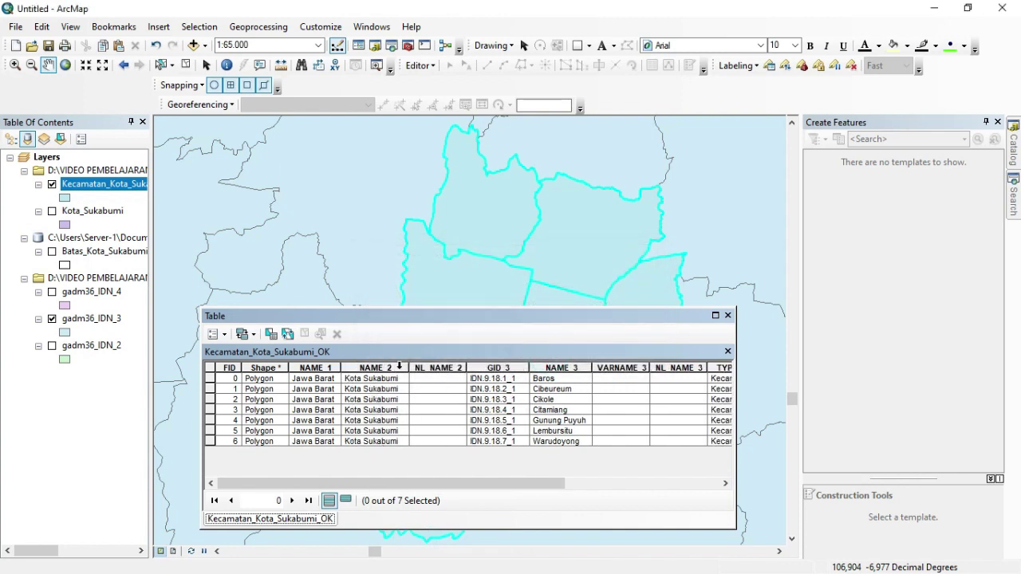
right_click(423, 367)
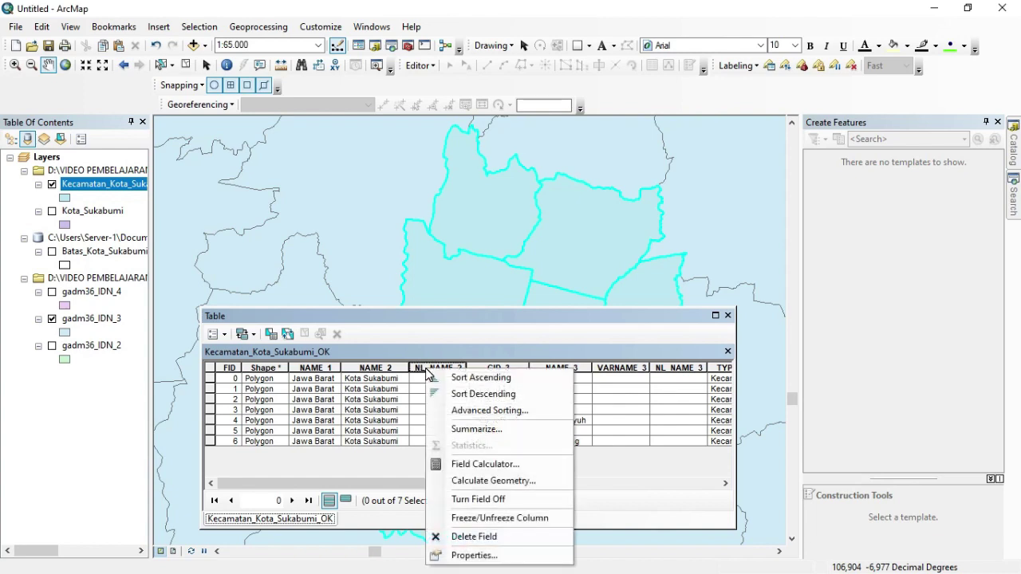
click(471, 539)
click(558, 352)
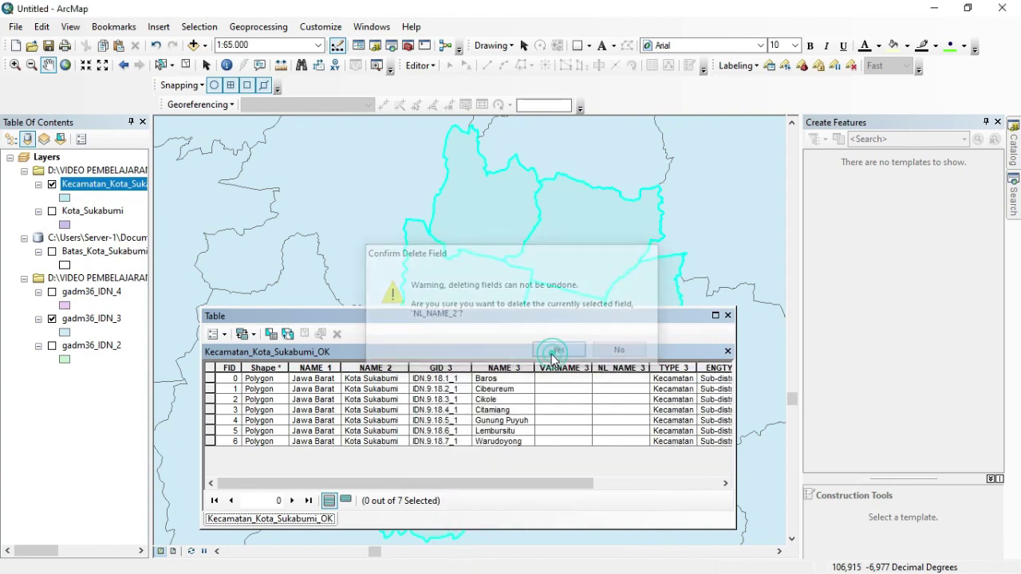
right_click(448, 368)
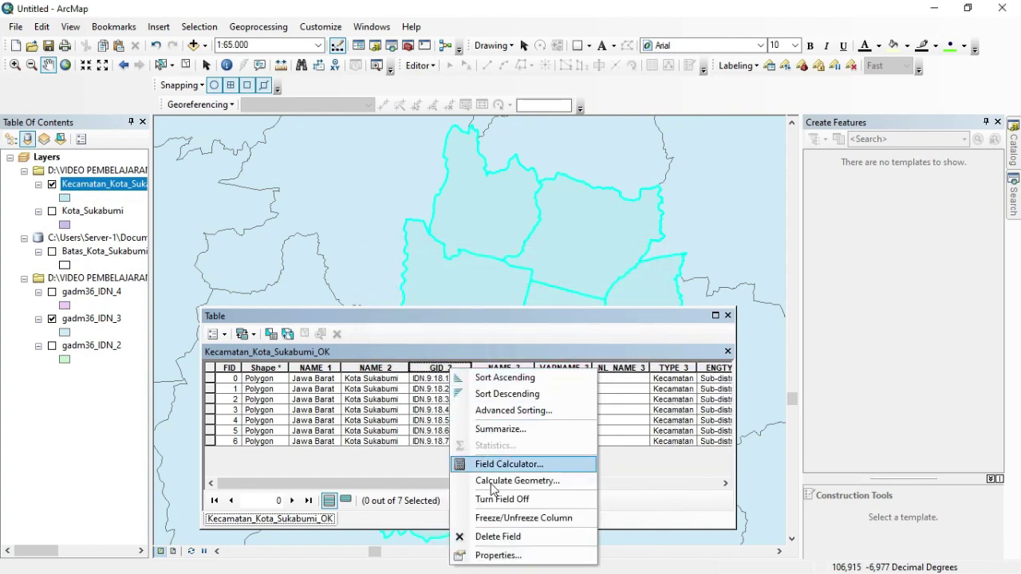
click(495, 536)
click(559, 351)
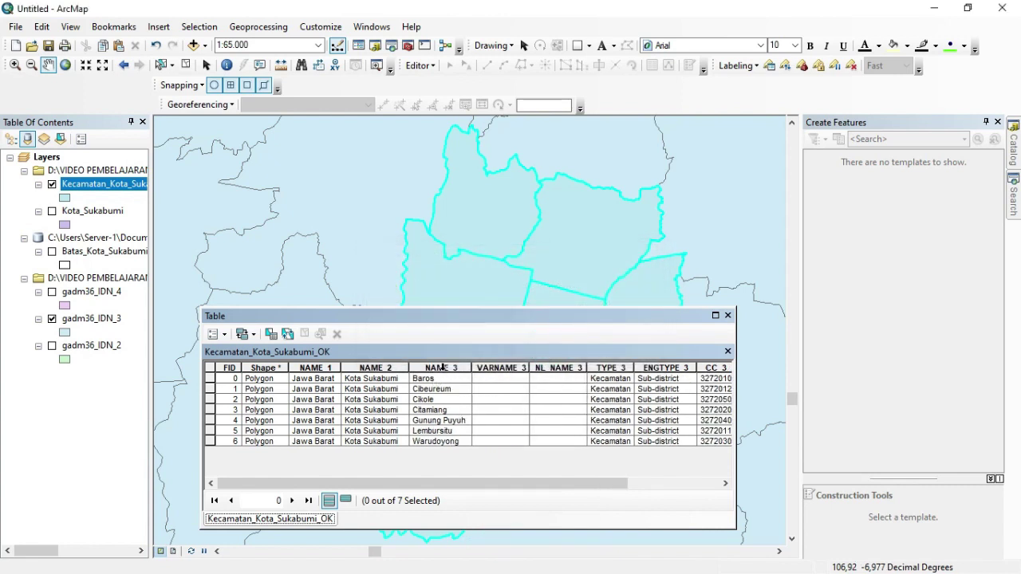
Step: Delete the fields VARNAME_3, NL_NAME_3 and TYPE_3 from the Kecamatan_Kota_Sukabumi_OK table
right_click(495, 368)
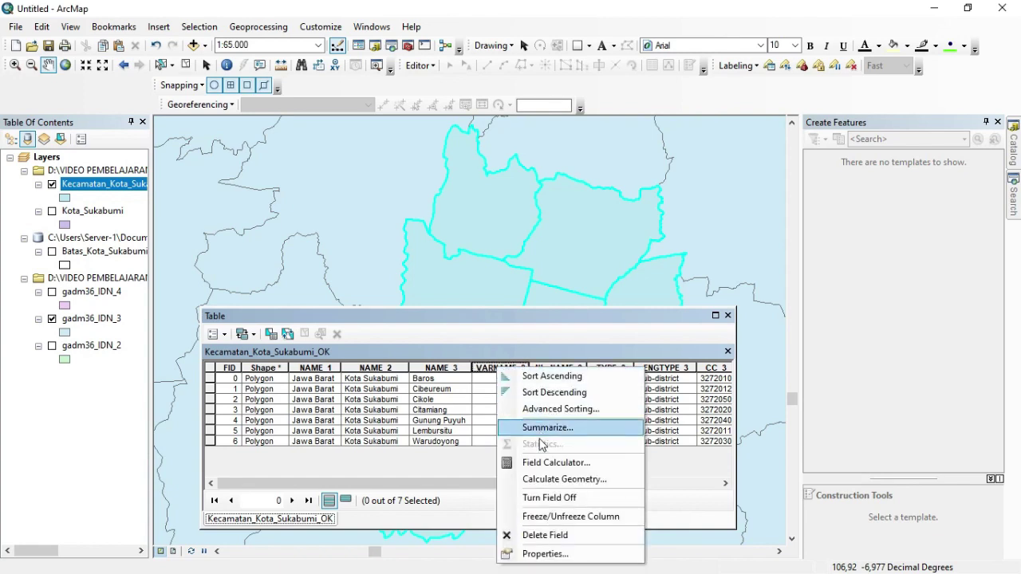
click(547, 529)
click(558, 349)
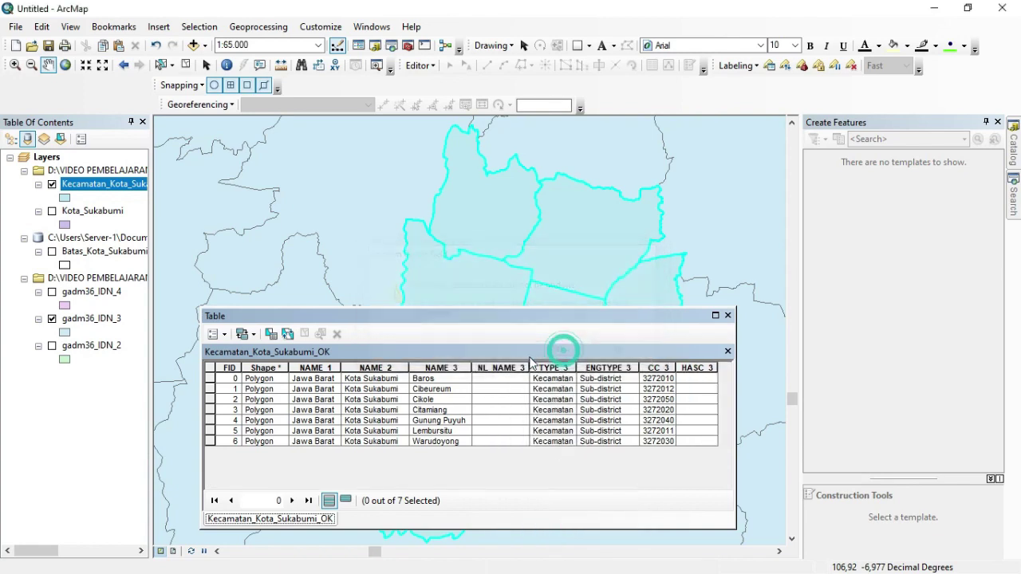
right_click(496, 371)
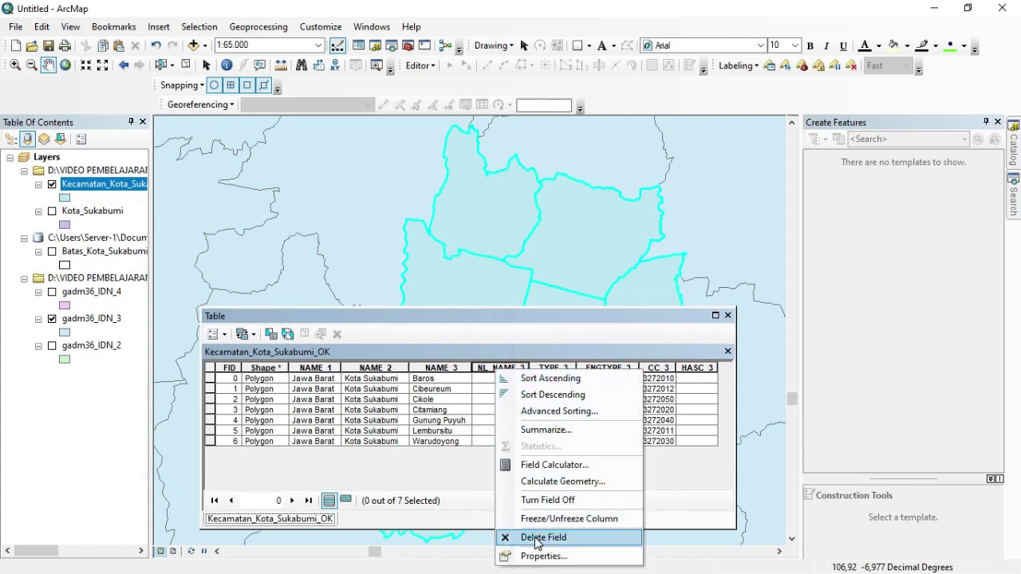
click(537, 538)
click(554, 350)
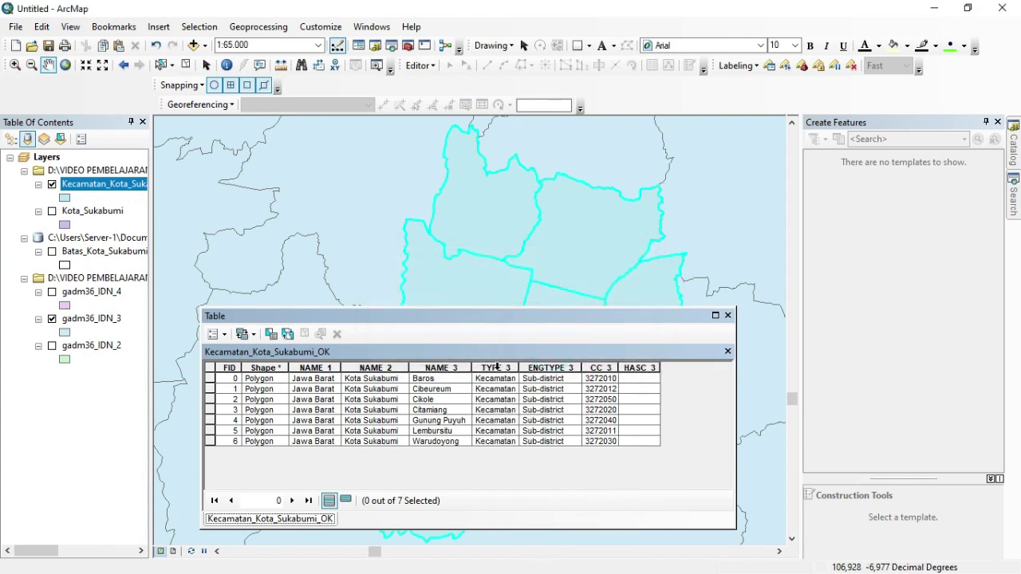
right_click(496, 368)
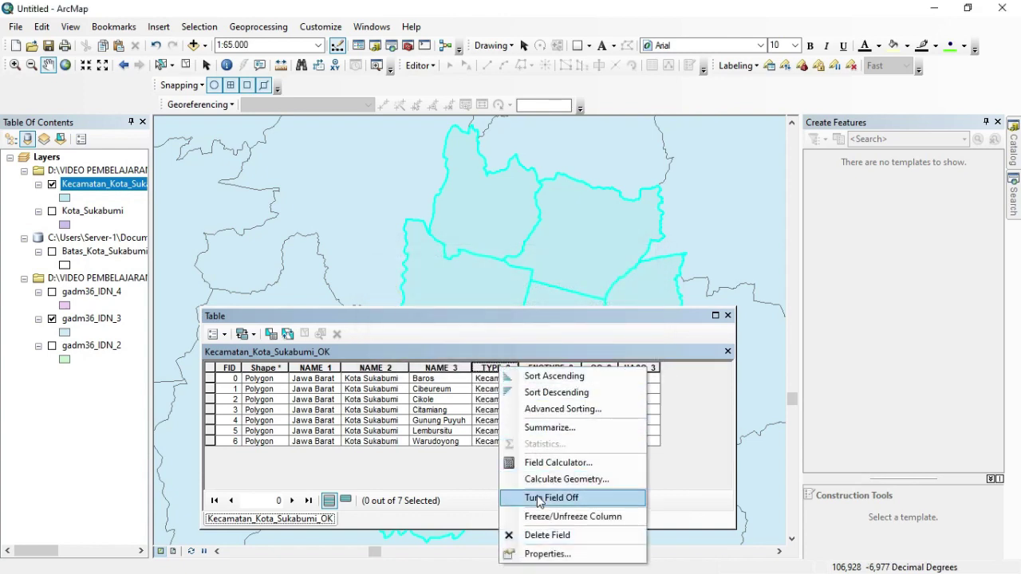
click(541, 536)
click(561, 351)
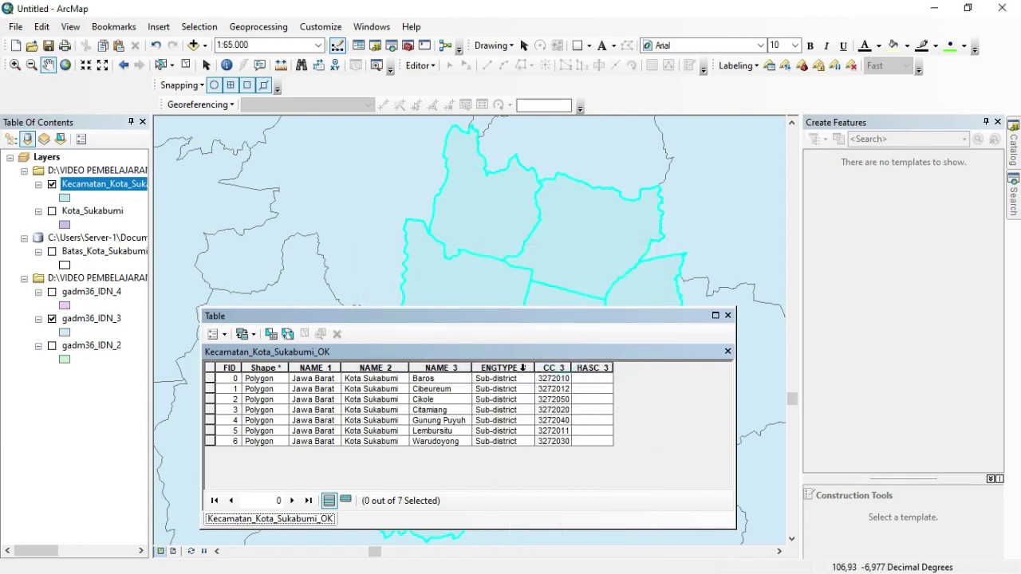
Step: Delete the fields ENGTYPE_3, CC_3 and HASC_3 from the Kecamatan_Kota_Sukabumi_OK table
right_click(511, 368)
click(552, 540)
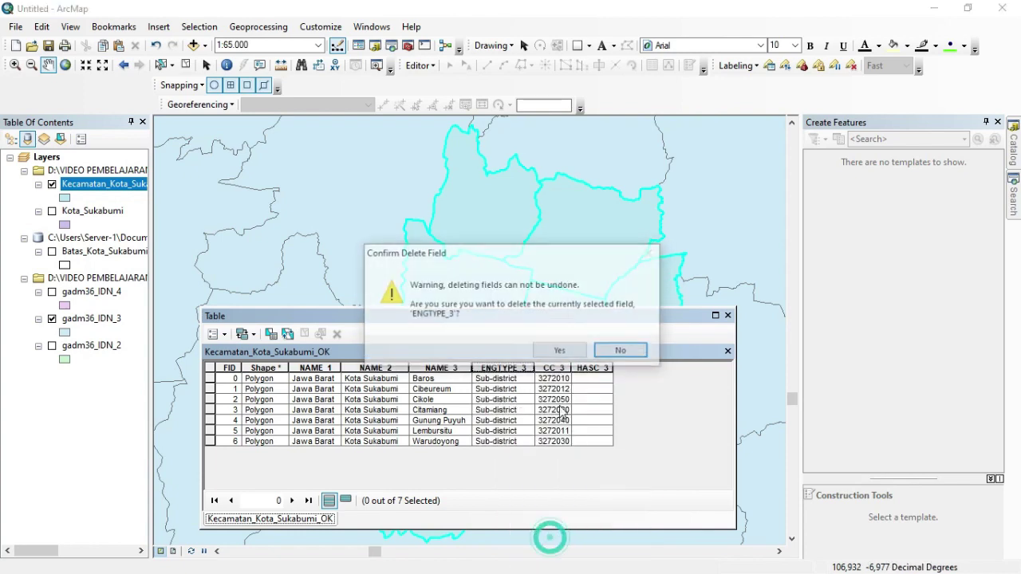
click(562, 352)
right_click(492, 366)
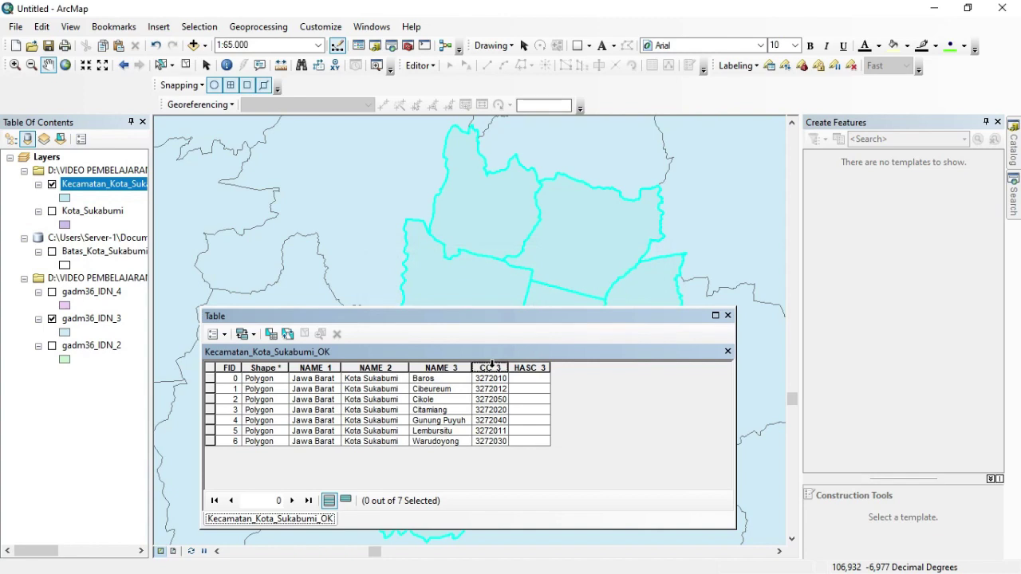
click(536, 533)
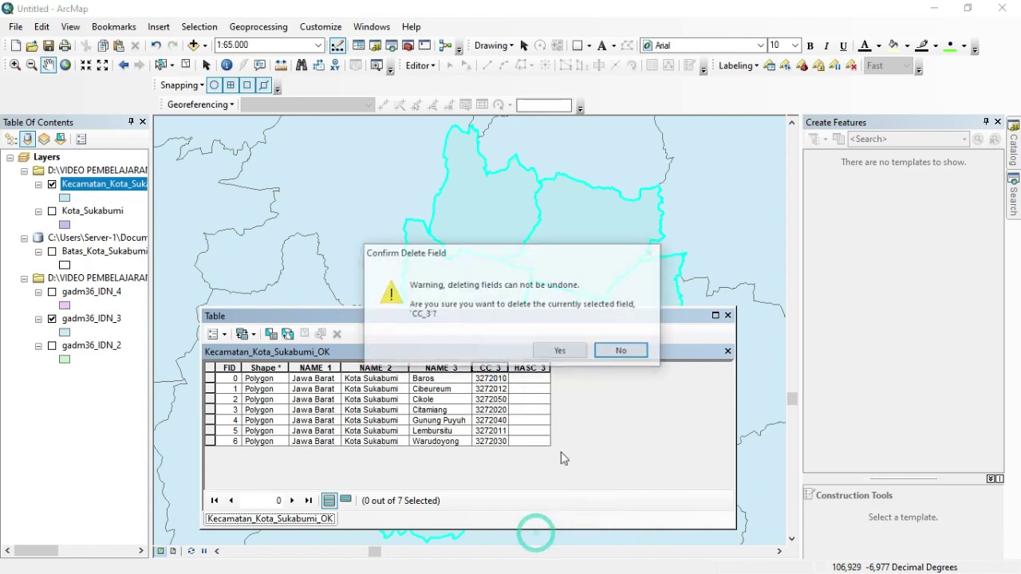
click(559, 351)
right_click(501, 366)
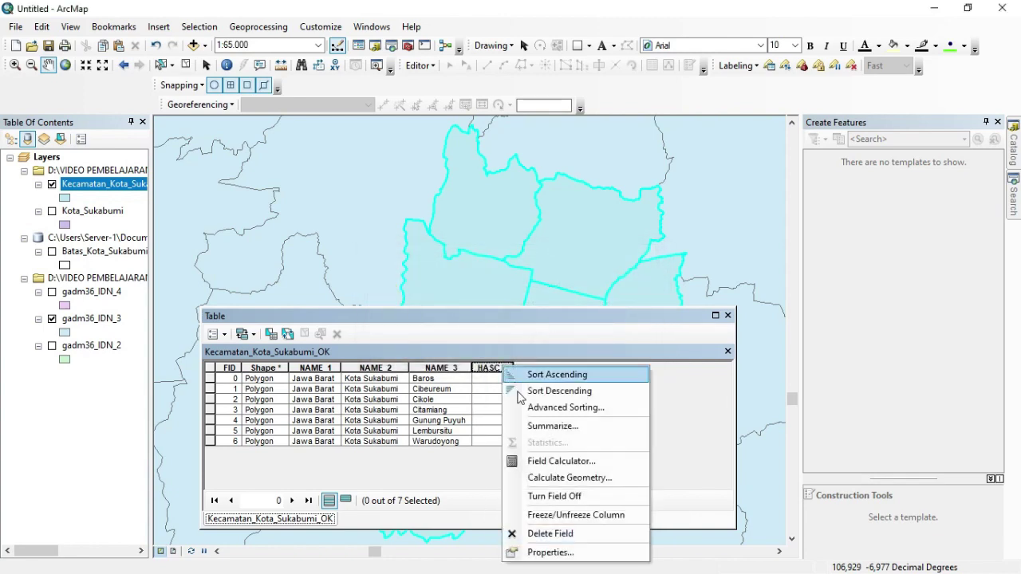
click(533, 533)
click(561, 351)
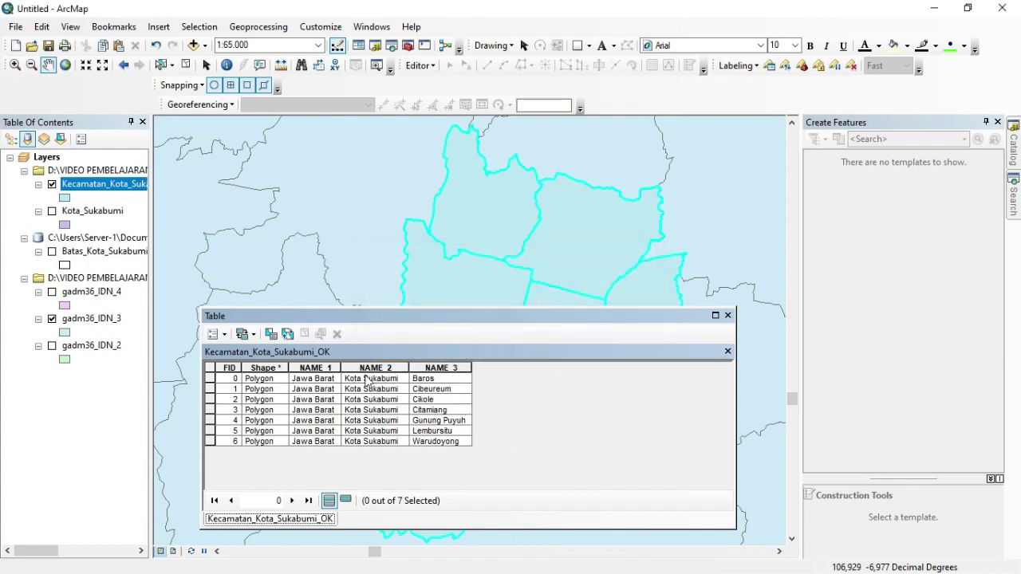
Step: Add a field named Luas of type Double to the Kecamatan_Kota_Sukabumi_OK table, then close the table
click(226, 336)
click(254, 94)
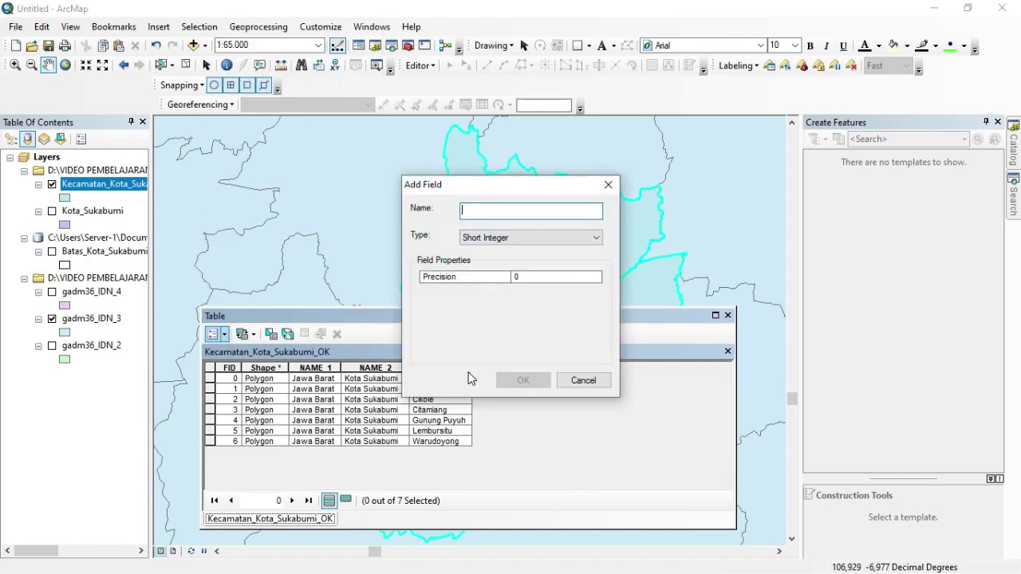
text(Luas)
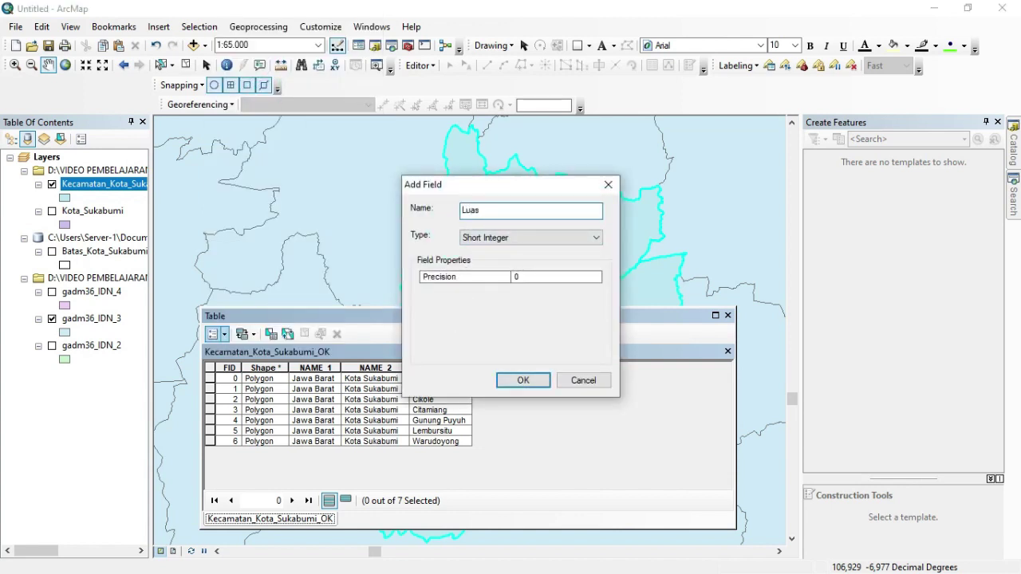
click(597, 239)
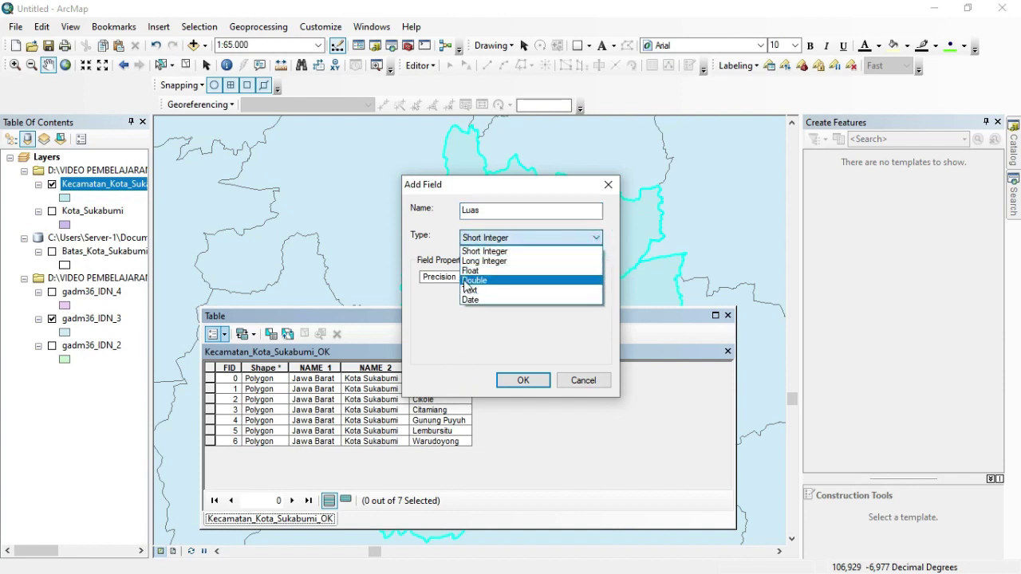
click(476, 280)
click(522, 380)
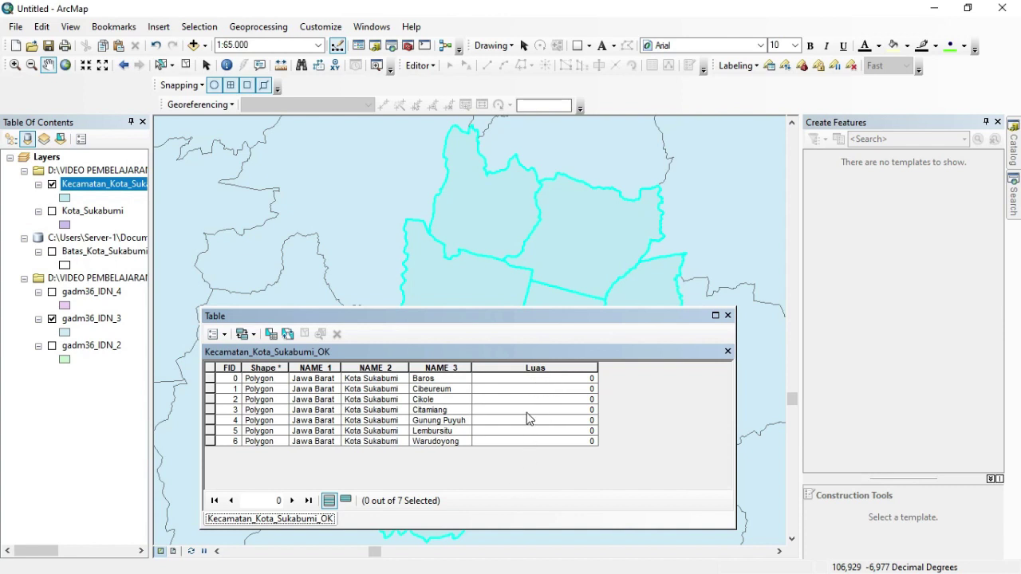
click(728, 315)
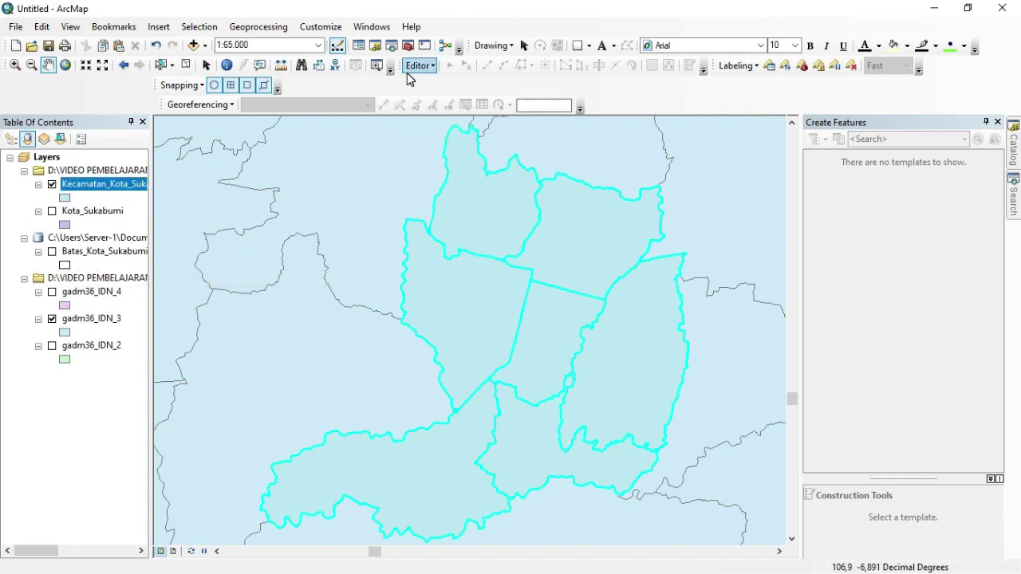
Step: Set up Feature Class to Feature Class with input Kecamatan_Kota_Sukabumi_OK, output location Default.gdb and output name Kecamatan_Kota_Sukabumi_Final
click(410, 48)
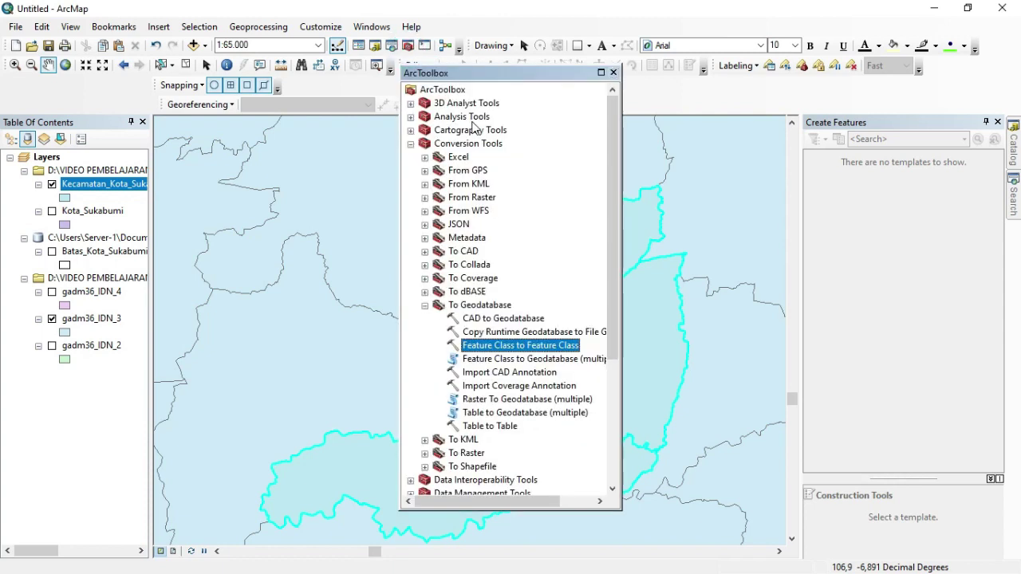
double_click(493, 348)
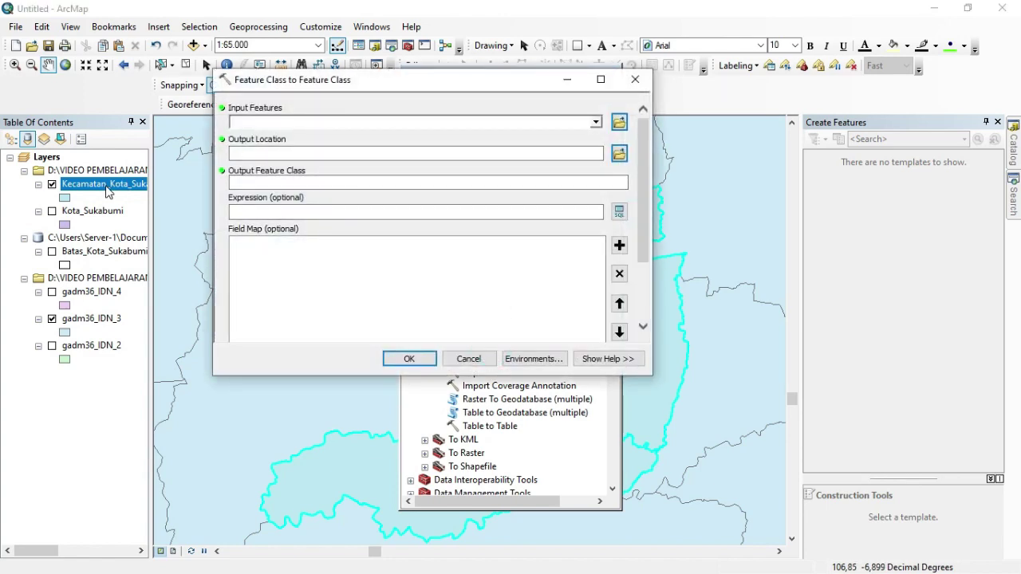
drag(106, 190, 263, 125)
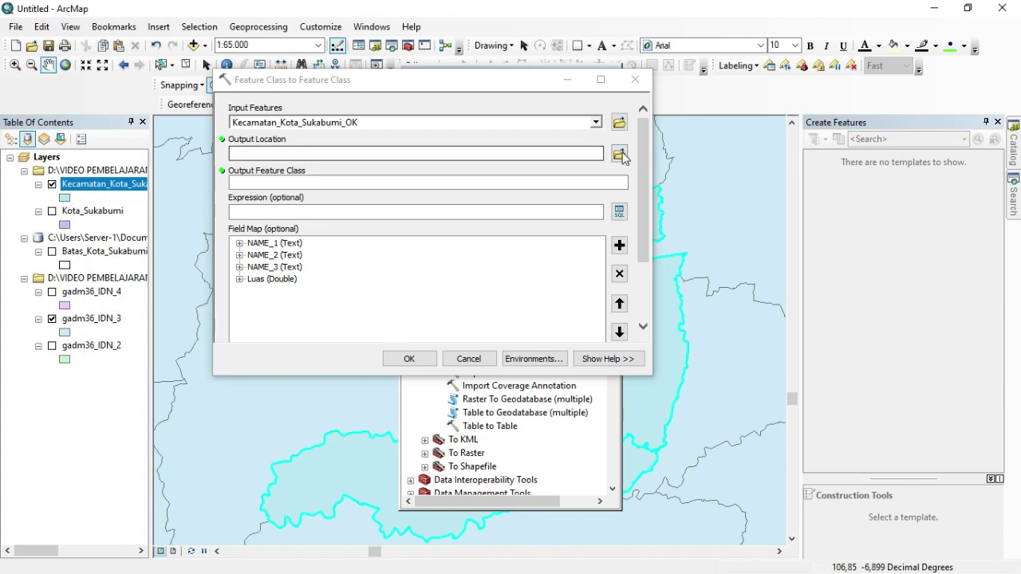
click(621, 154)
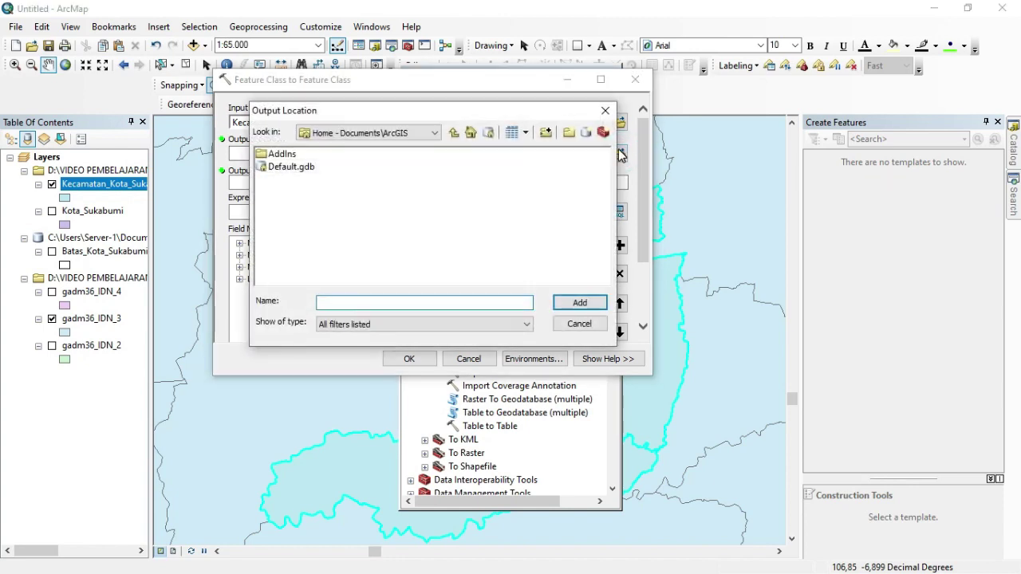
click(289, 166)
click(588, 302)
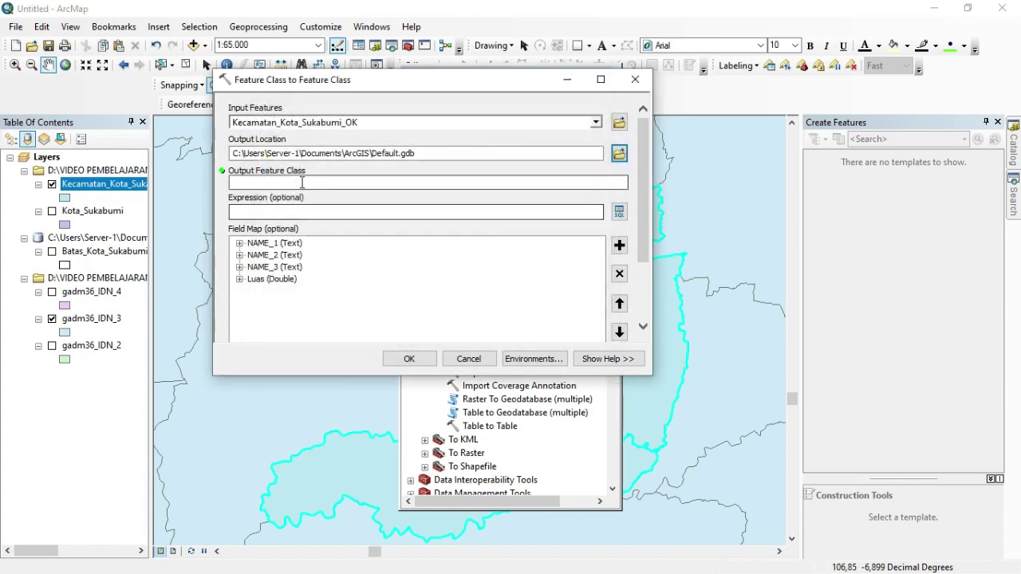
click(315, 182)
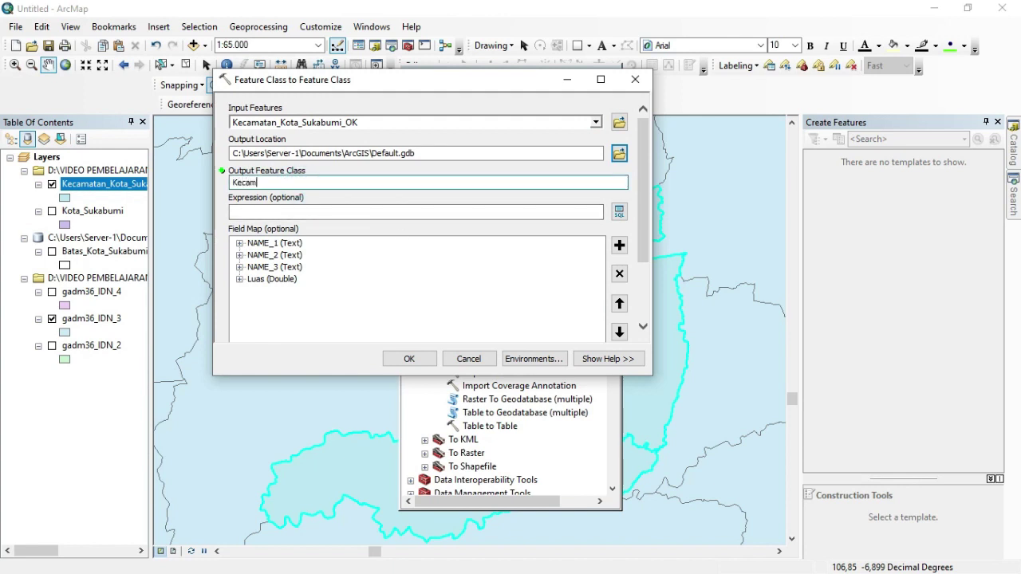
text(Kecamatan_Kota_Sukabumi_Final)
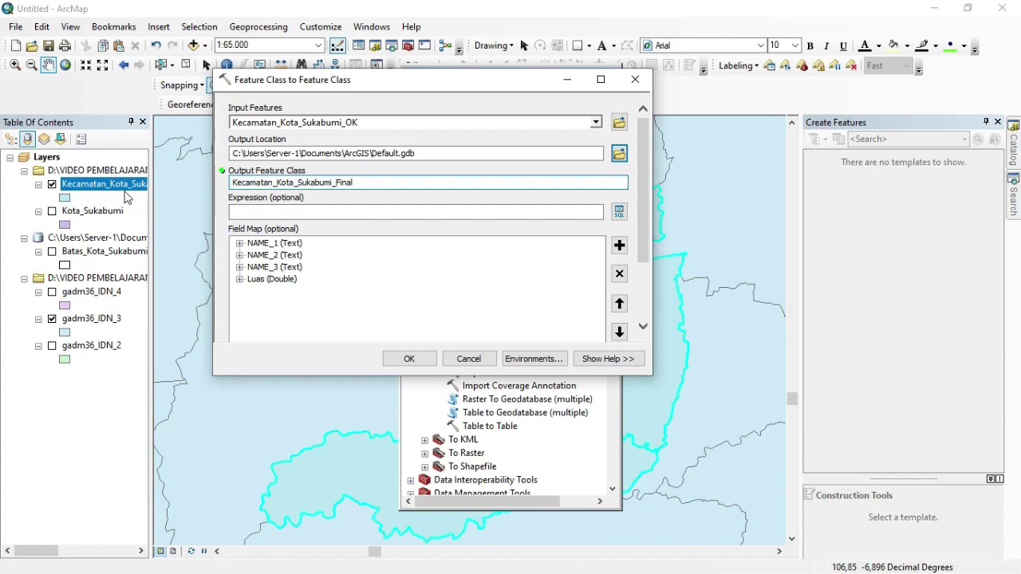
Step: Open the name of the NAME_1 field for editing in the conversion's field map
right_click(259, 244)
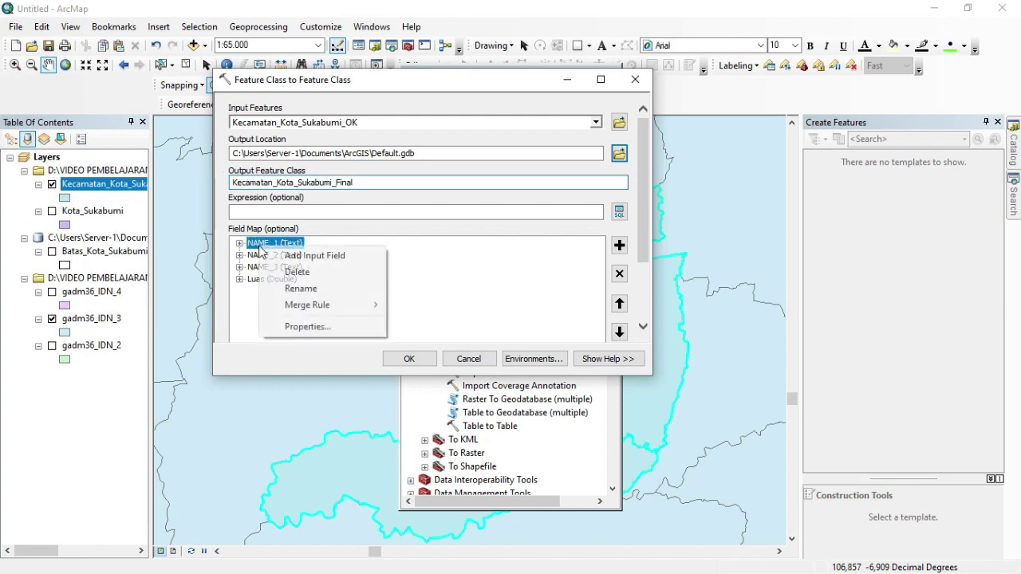
click(324, 294)
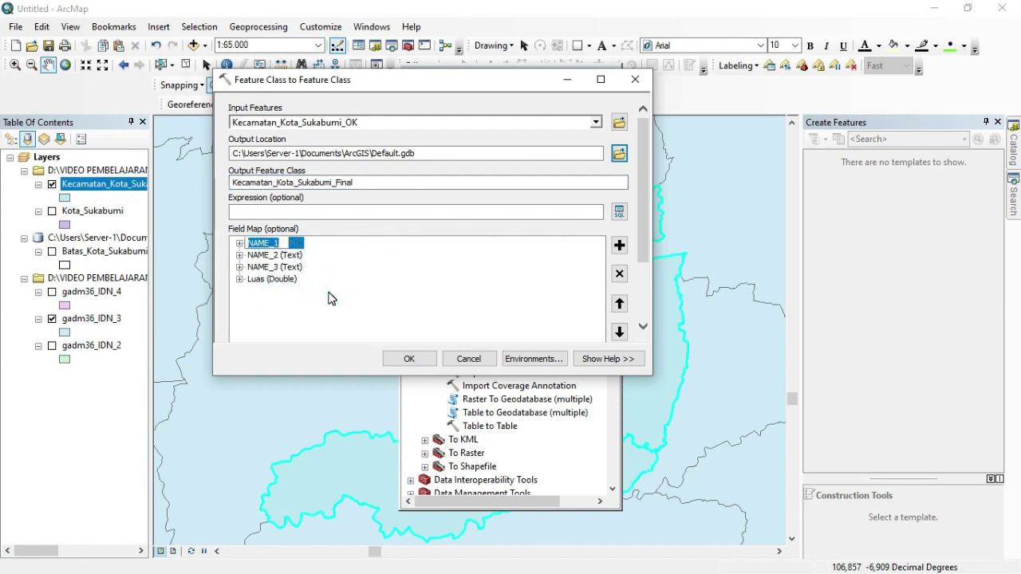
Step: Rename the output fields NAME_1 to PROVINSI and NAME_2 to KOTA in the field map
text(PR)
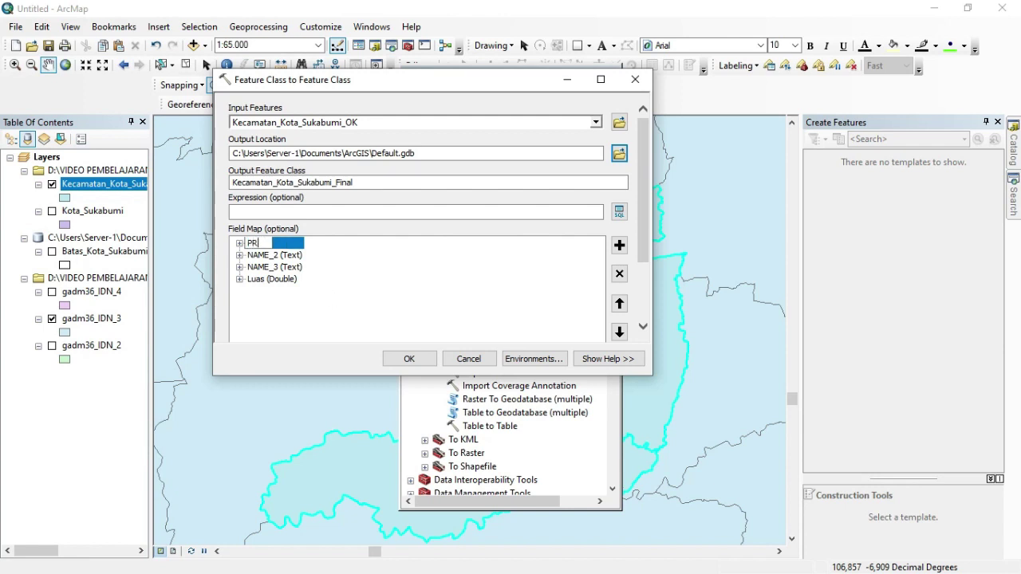
text(OVINSI)
click(330, 295)
right_click(270, 257)
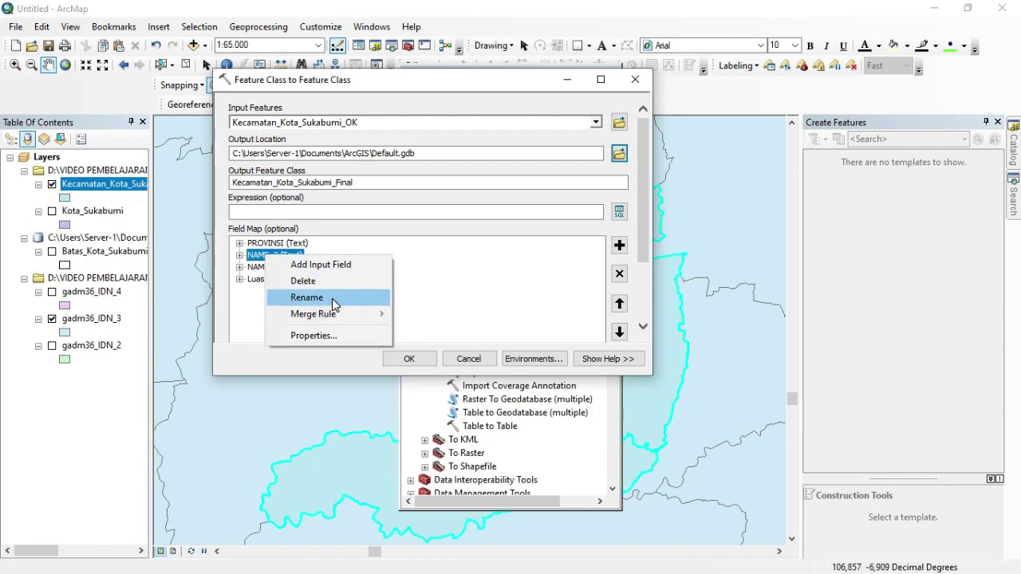
click(332, 299)
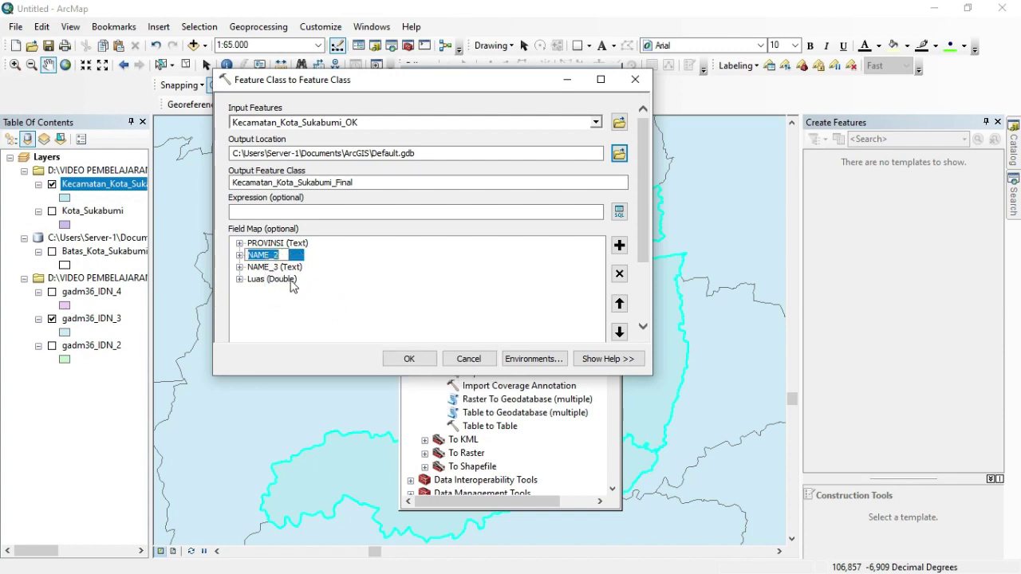
text(KOTA)
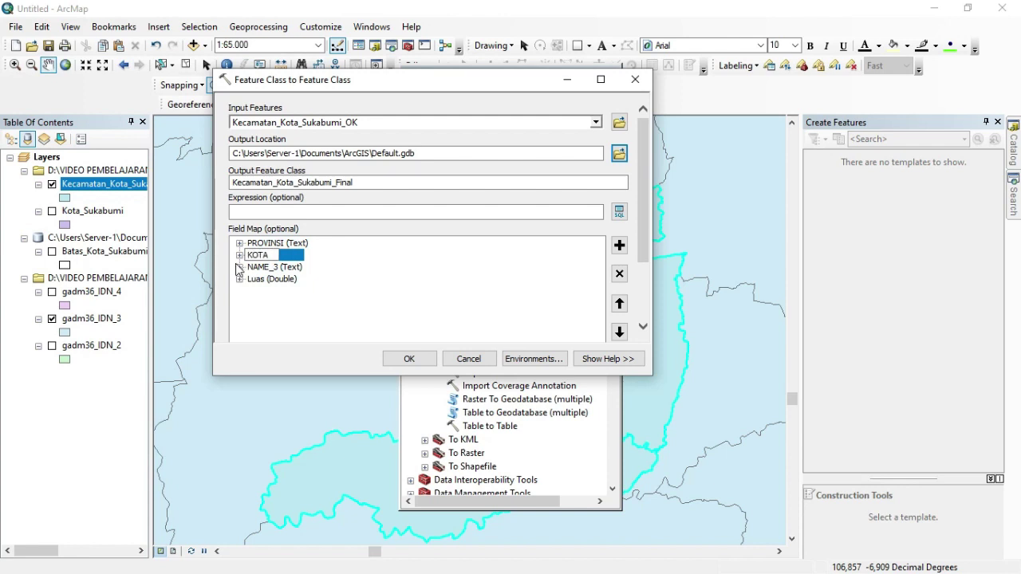
click(285, 324)
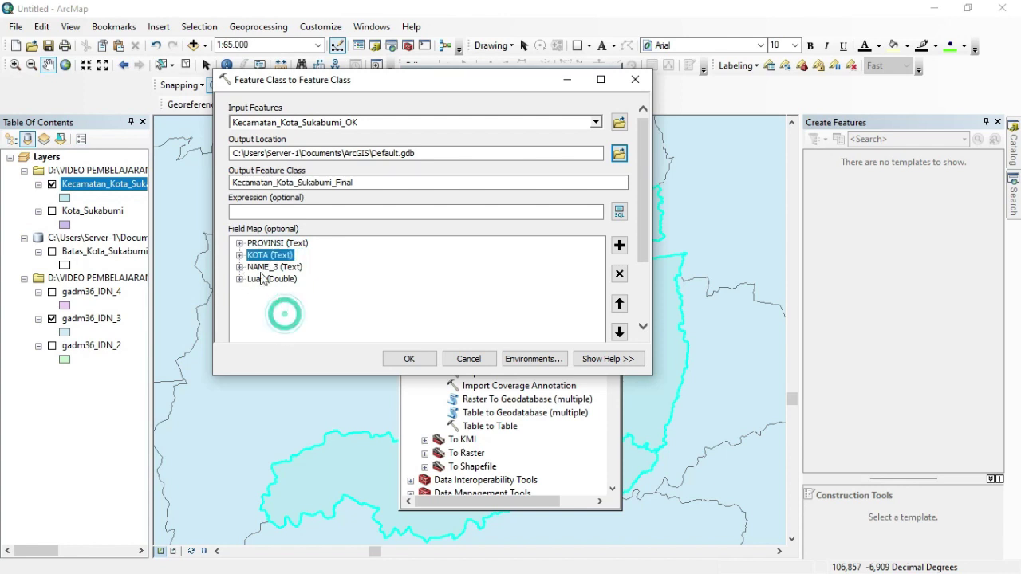
Step: Rename the output field NAME_3 to KECAMATAN in the field map
right_click(256, 270)
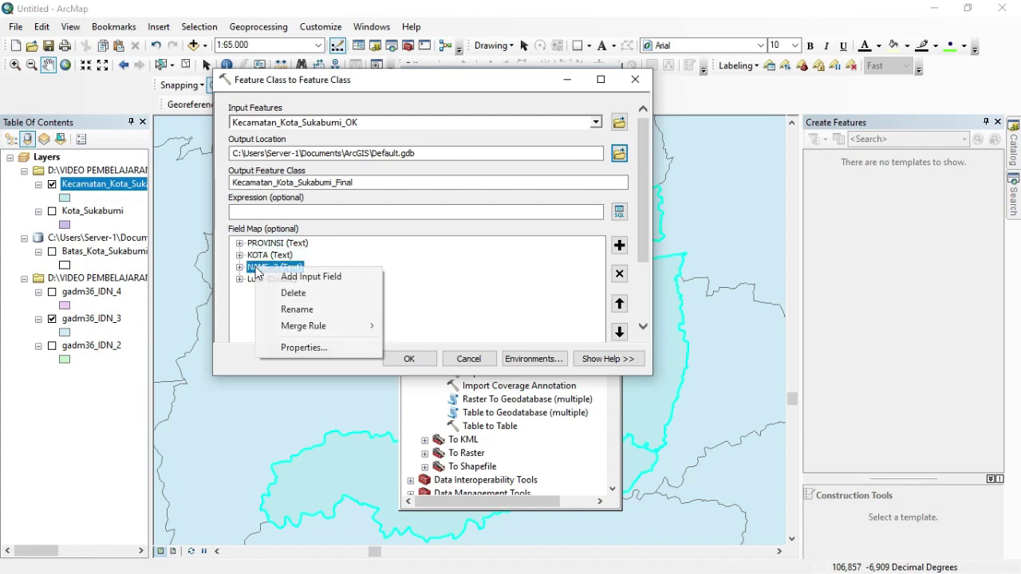
click(304, 309)
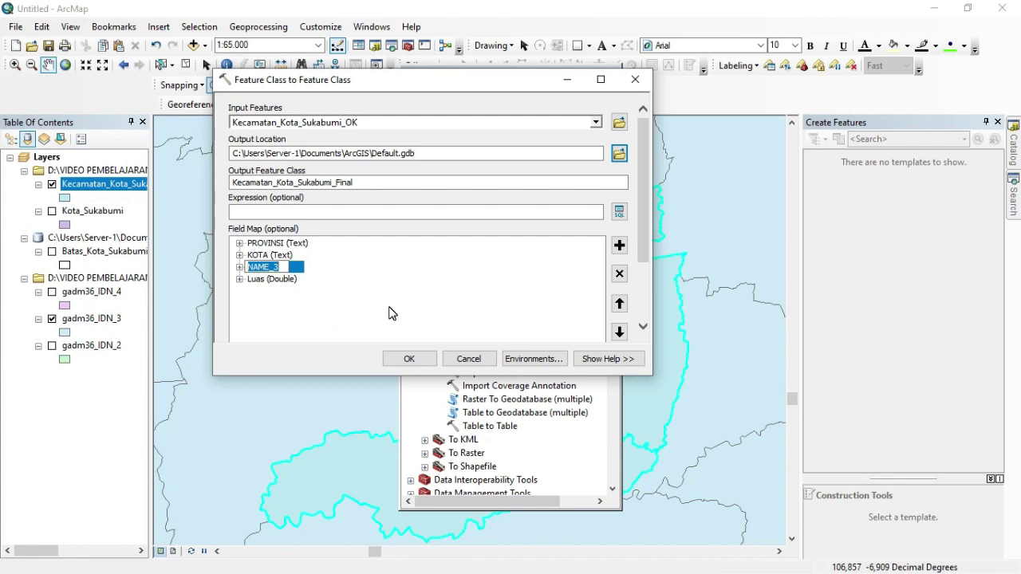
text(kECA)
key(BackSpace)
key(BackSpace)
key(BackSpace)
text(KECAMATANB)
key(BackSpace)
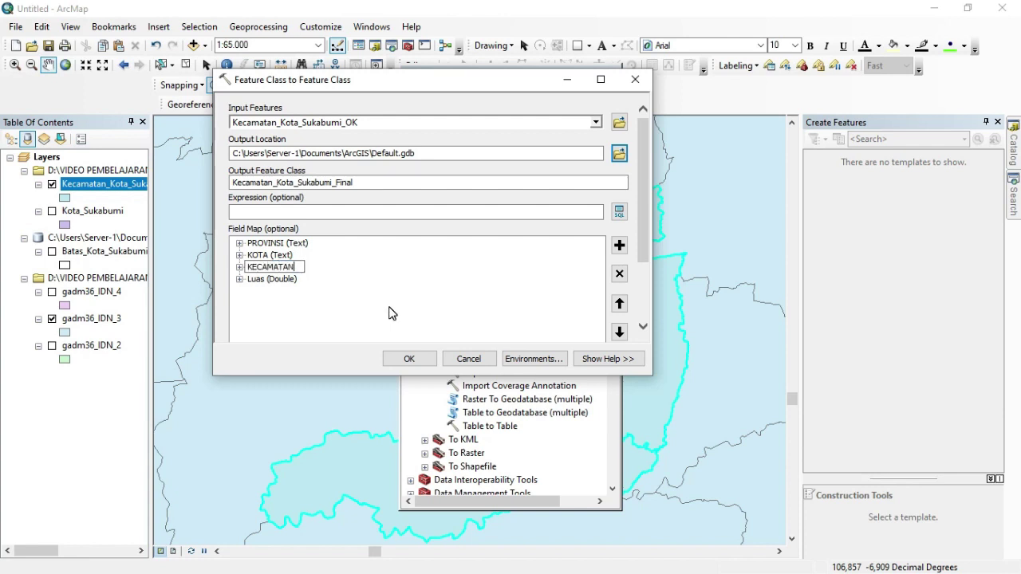
click(388, 313)
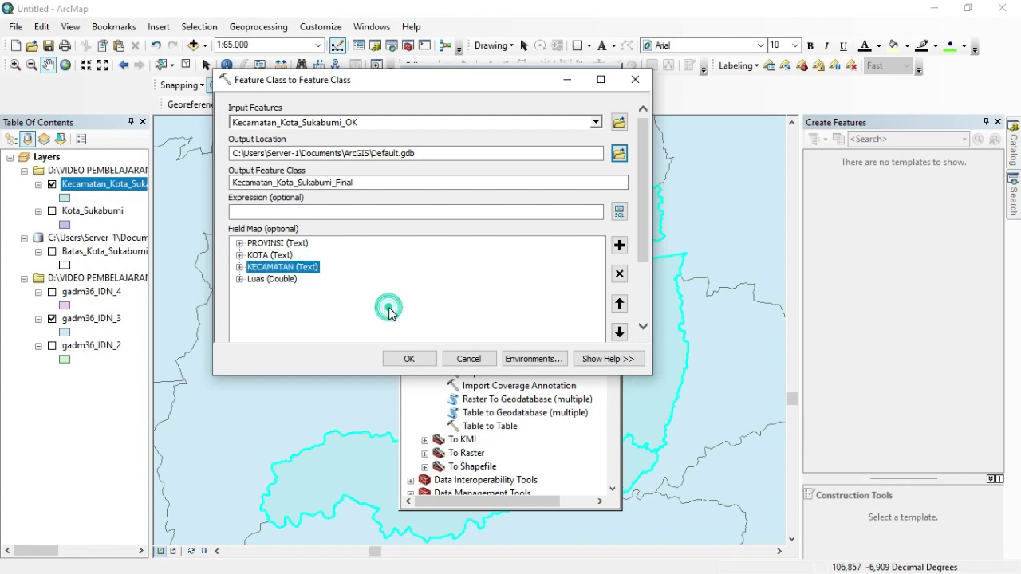
Step: Rename the output field Luas to LUAS and run the Feature Class to Feature Class conversion
right_click(257, 280)
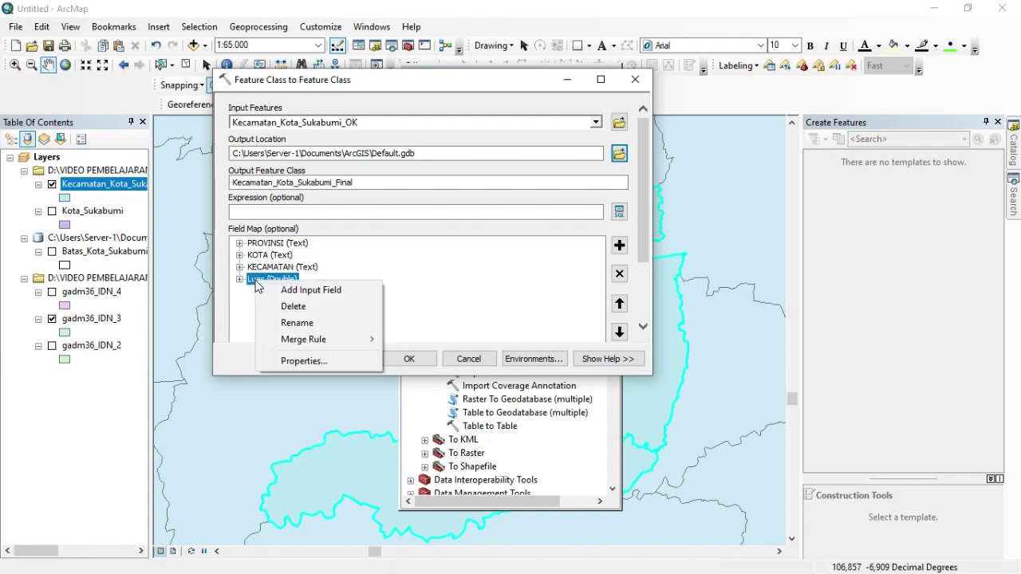
click(302, 323)
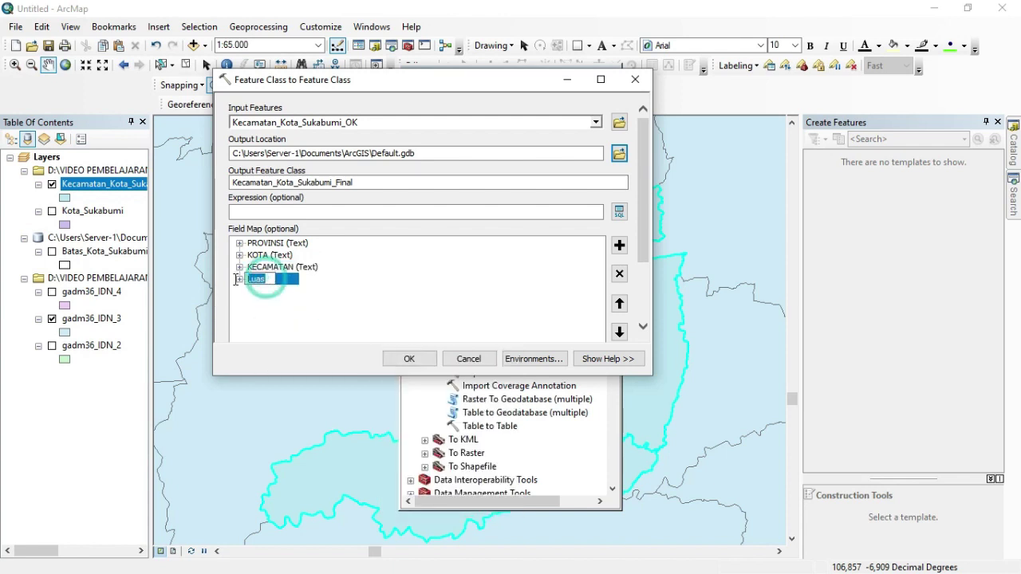
key(BackSpace)
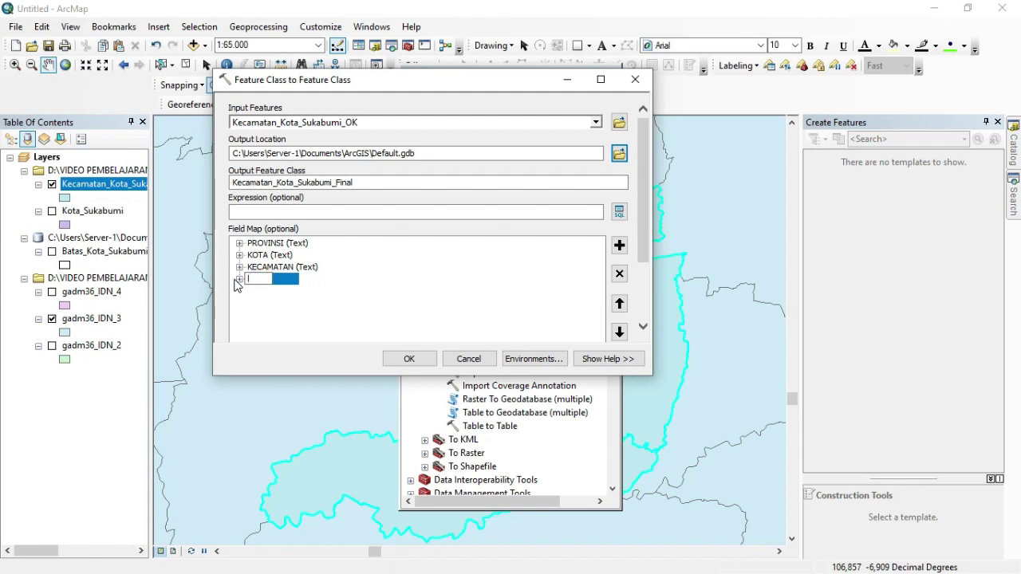
text(LUASLUAS)
click(423, 307)
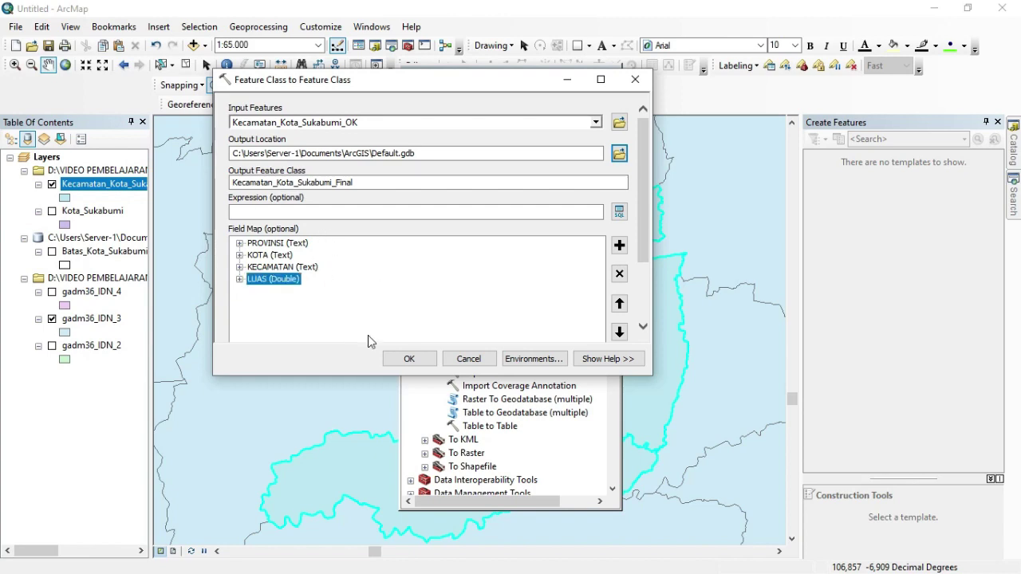
click(402, 358)
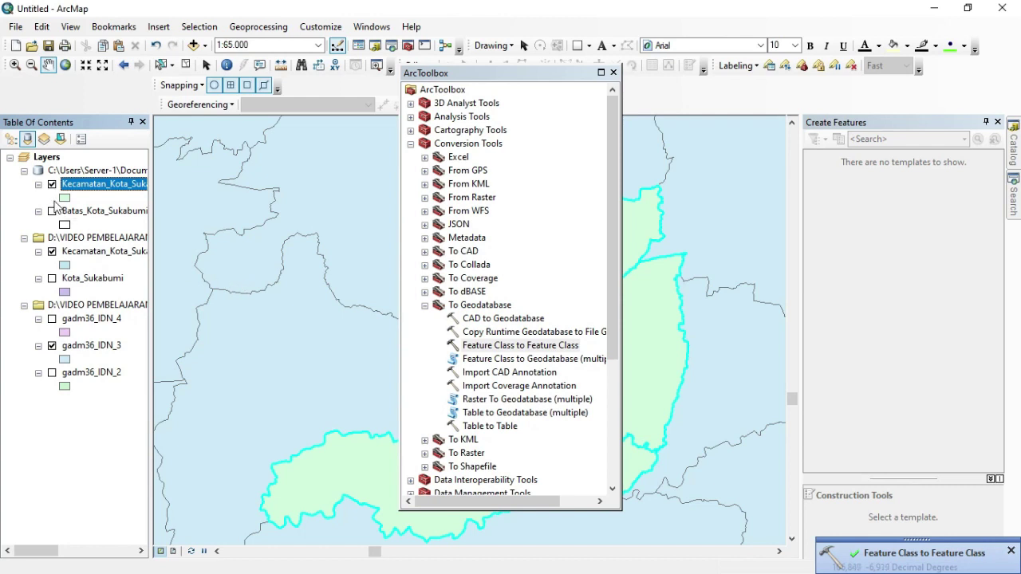
click(101, 190)
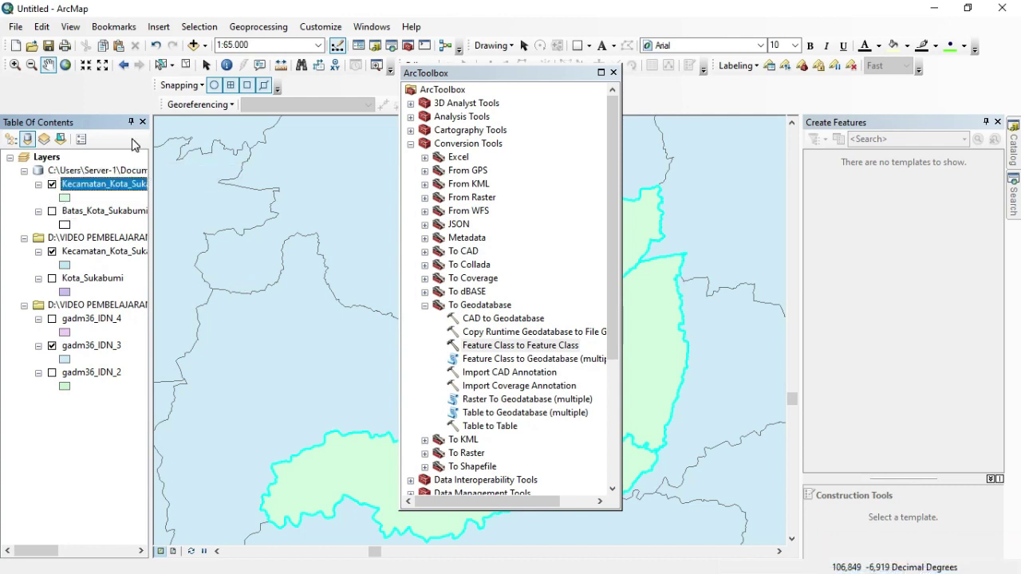
click(116, 192)
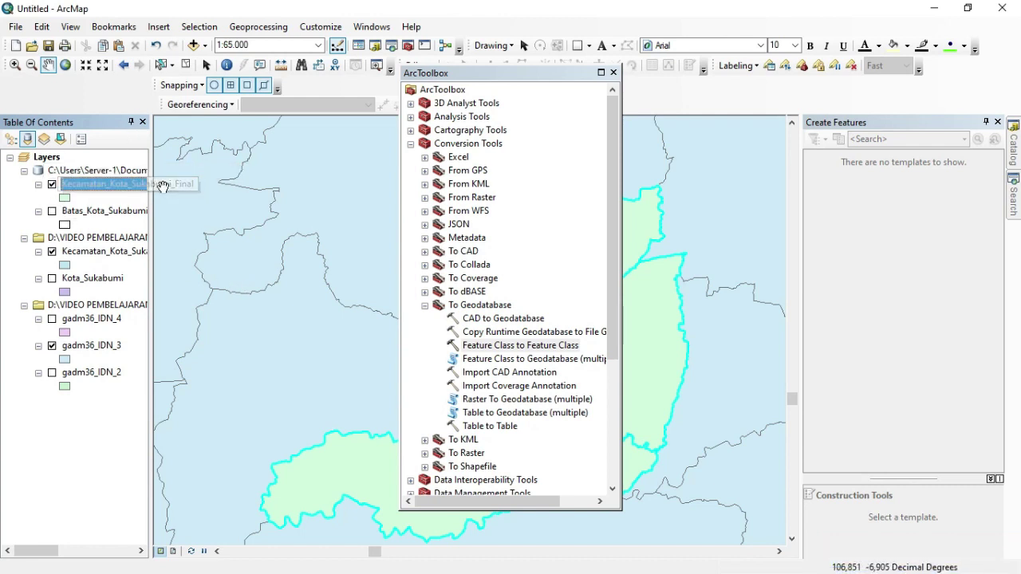
click(117, 191)
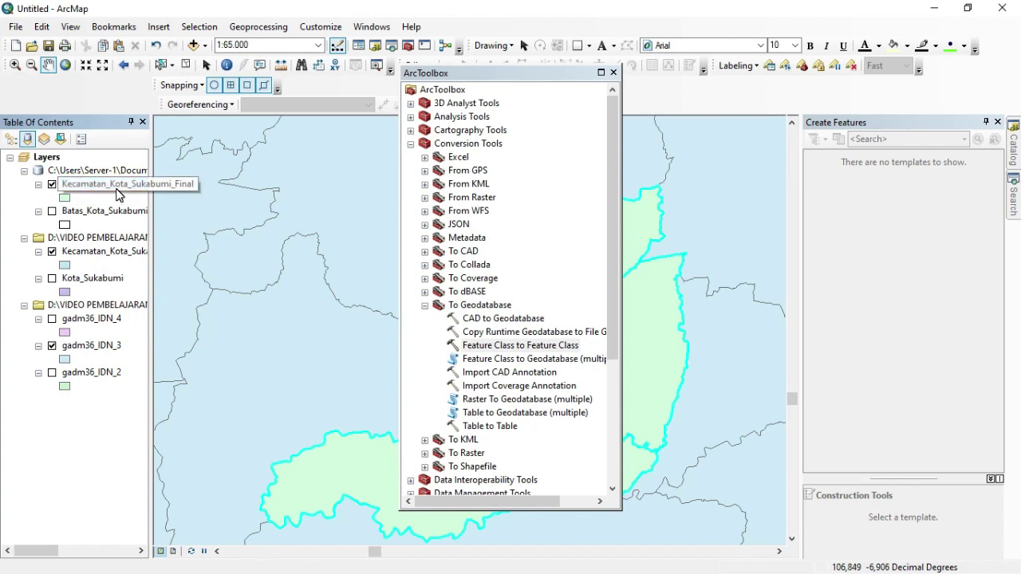
key(Return)
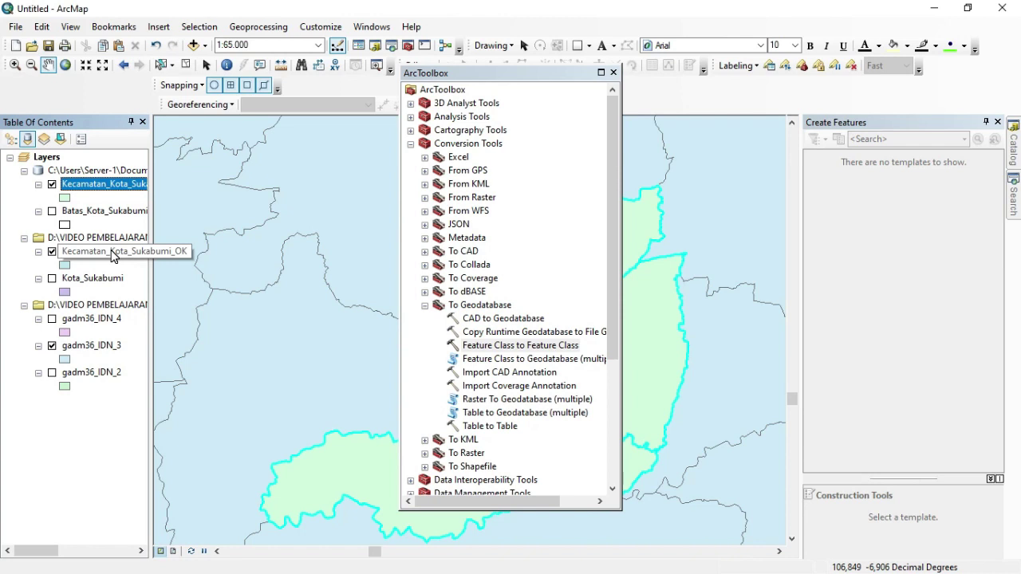
Step: Close ArcToolbox and hide the Kecamatan_Kota_Sukabumi_OK layer
click(614, 72)
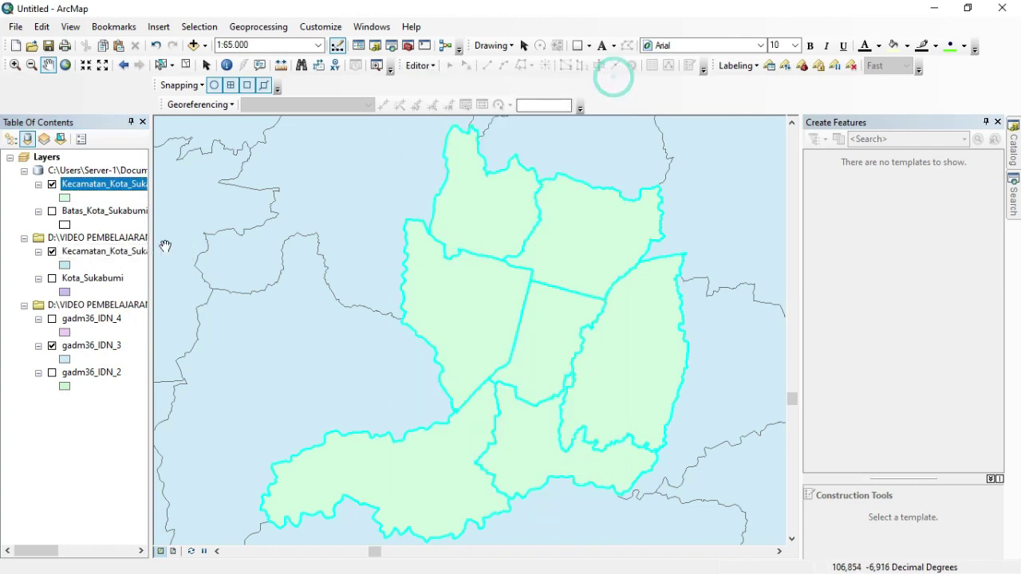
click(52, 251)
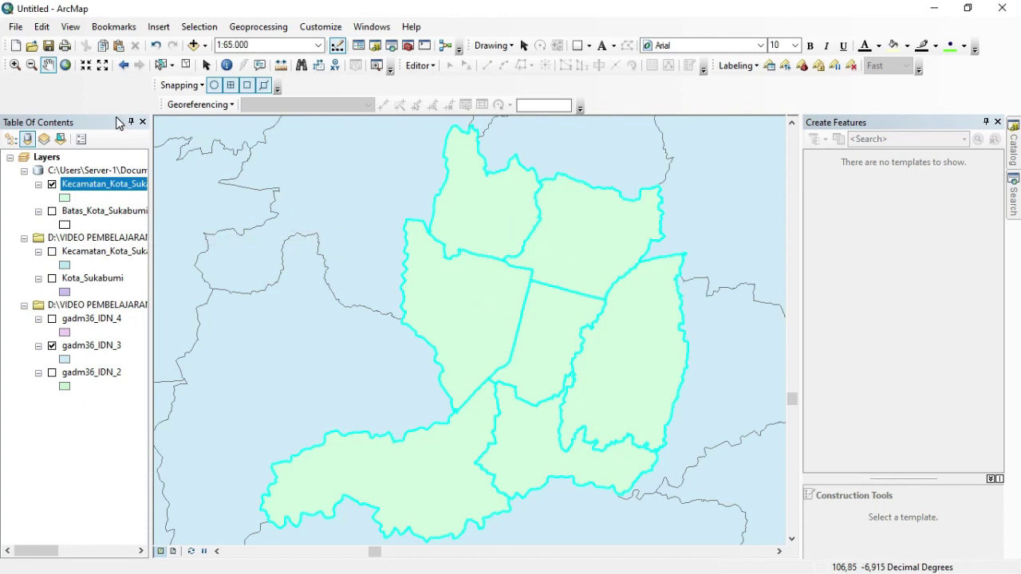
Step: Calculate the LUAS field of Kecamatan_Kota_Sukabumi_Final as area in hectares, using the data frame's coordinate system, and close the attribute table
right_click(95, 192)
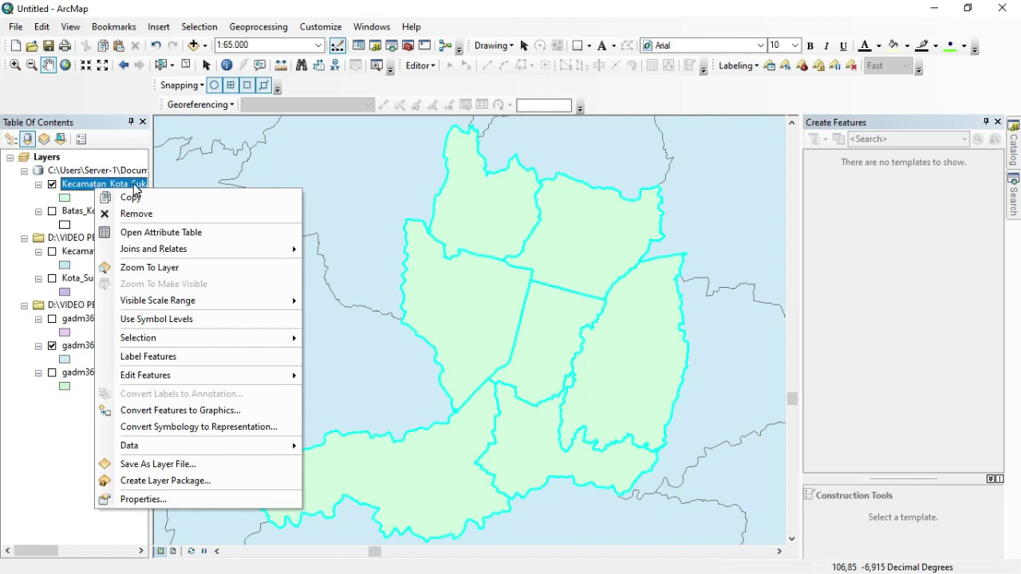
click(146, 237)
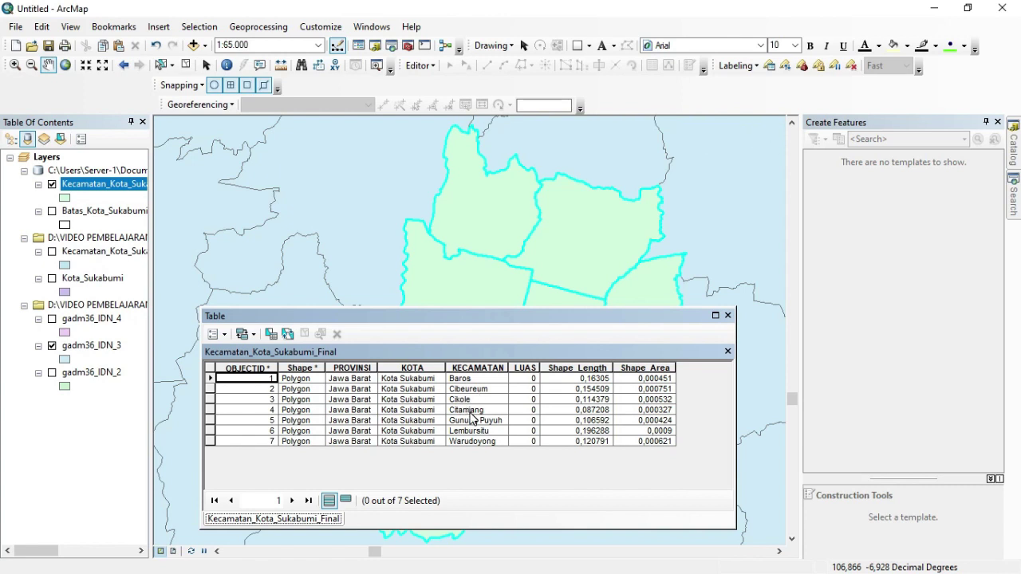
right_click(530, 369)
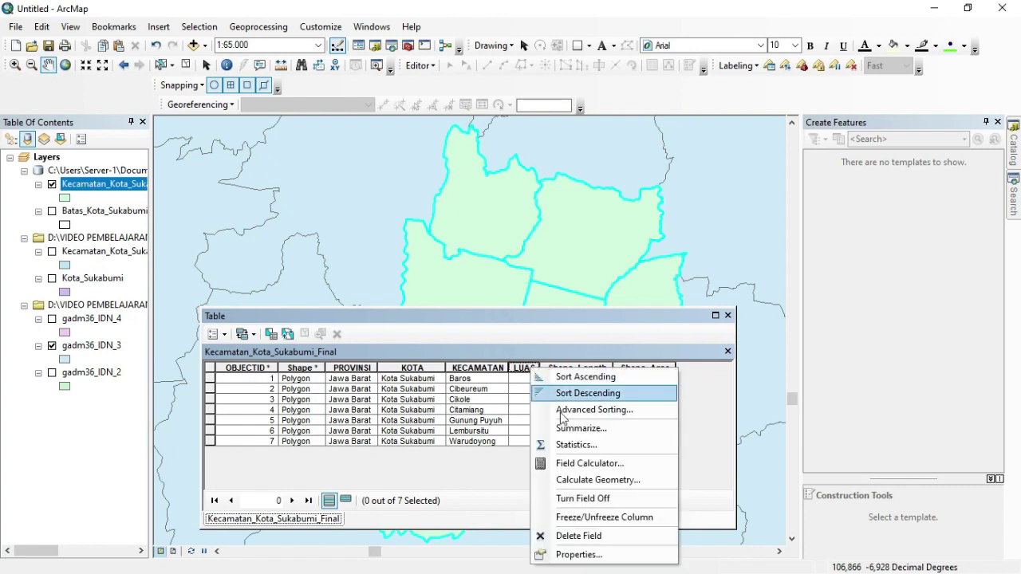
right_click(522, 368)
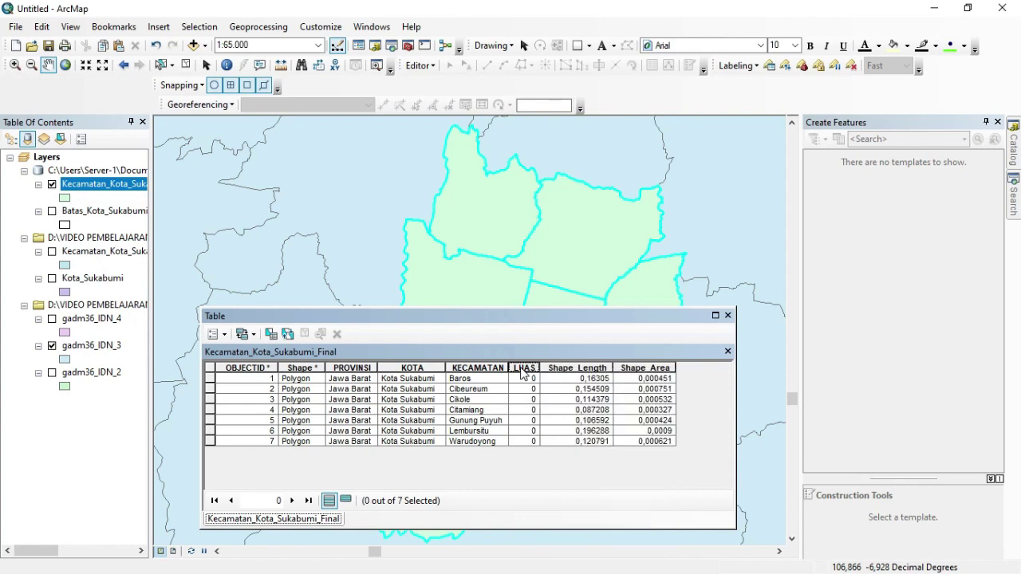
click(576, 479)
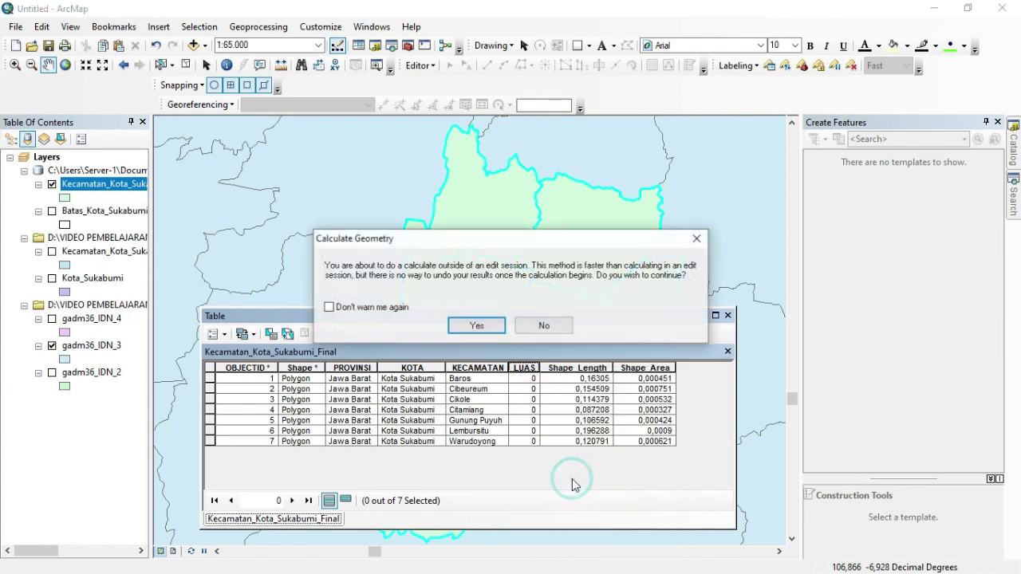
click(477, 326)
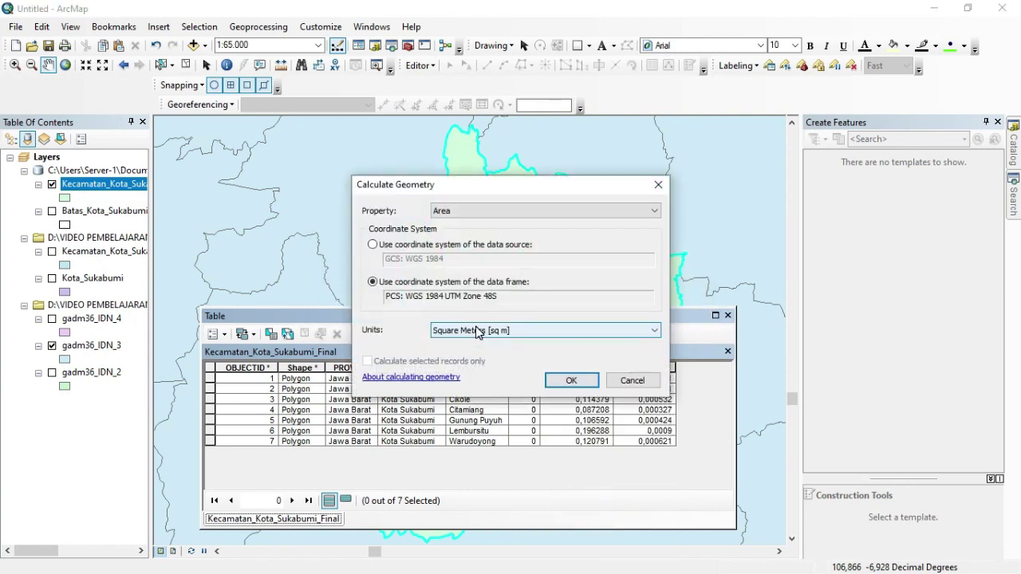
click(655, 334)
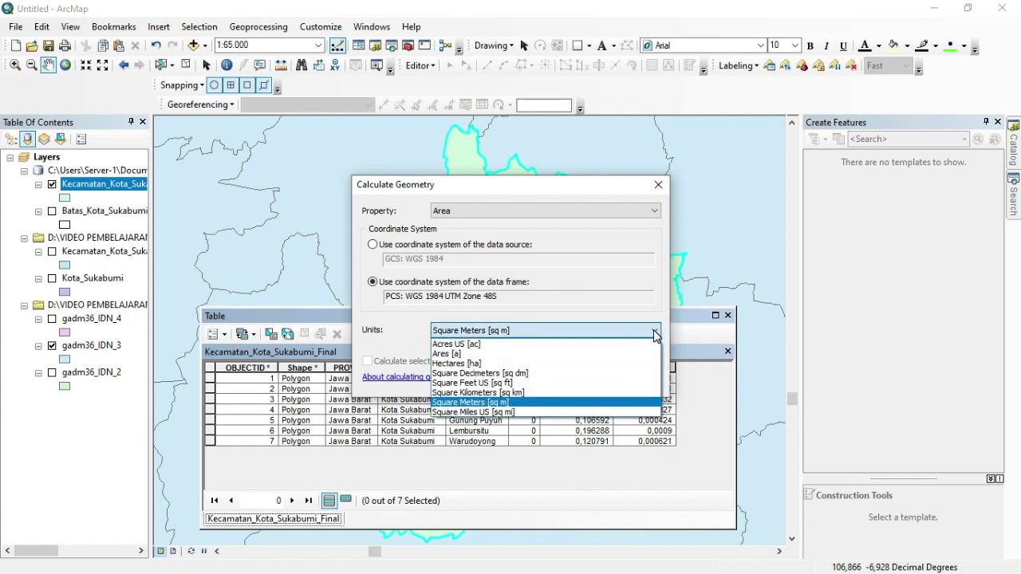
click(488, 364)
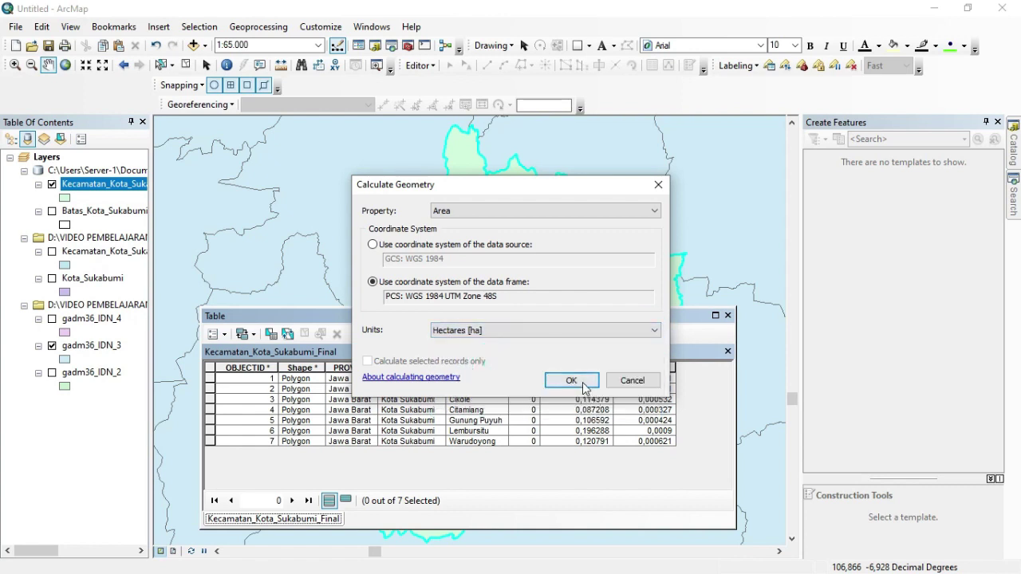
click(564, 380)
click(477, 325)
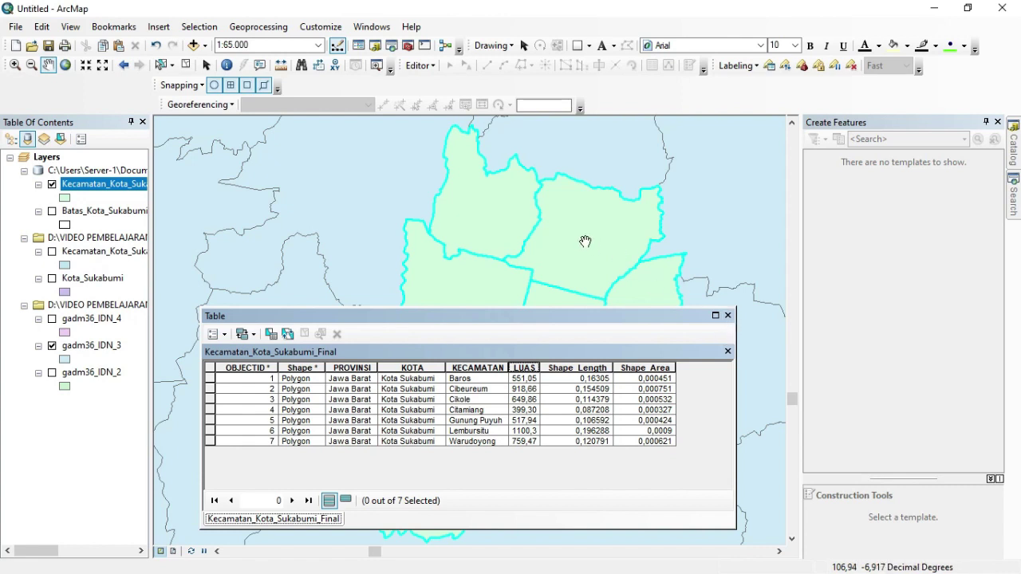
click(729, 316)
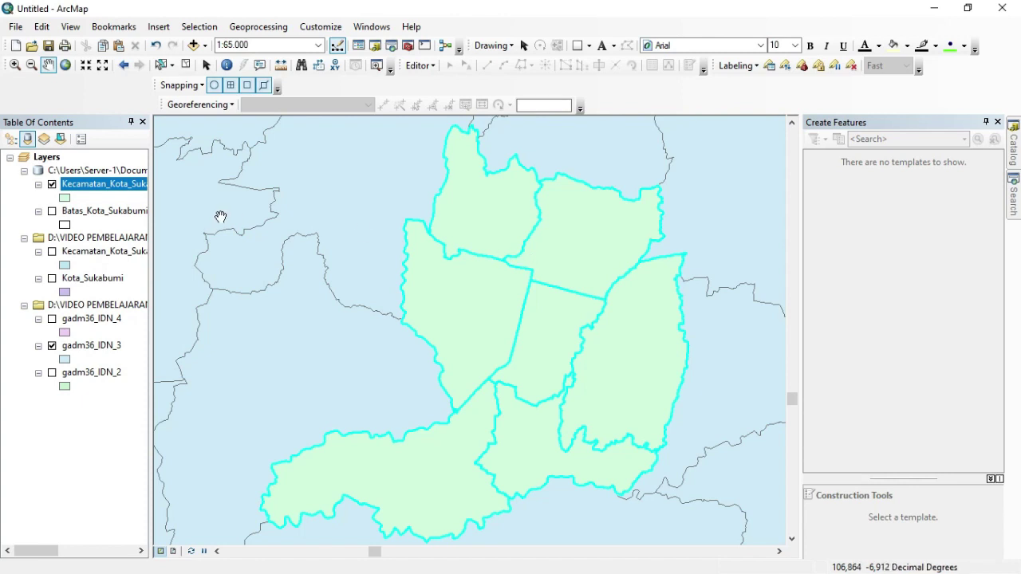
Step: Try out feature labels on the Kecamatan_Kota_Sukabumi_Final layer and turn them off again
click(100, 189)
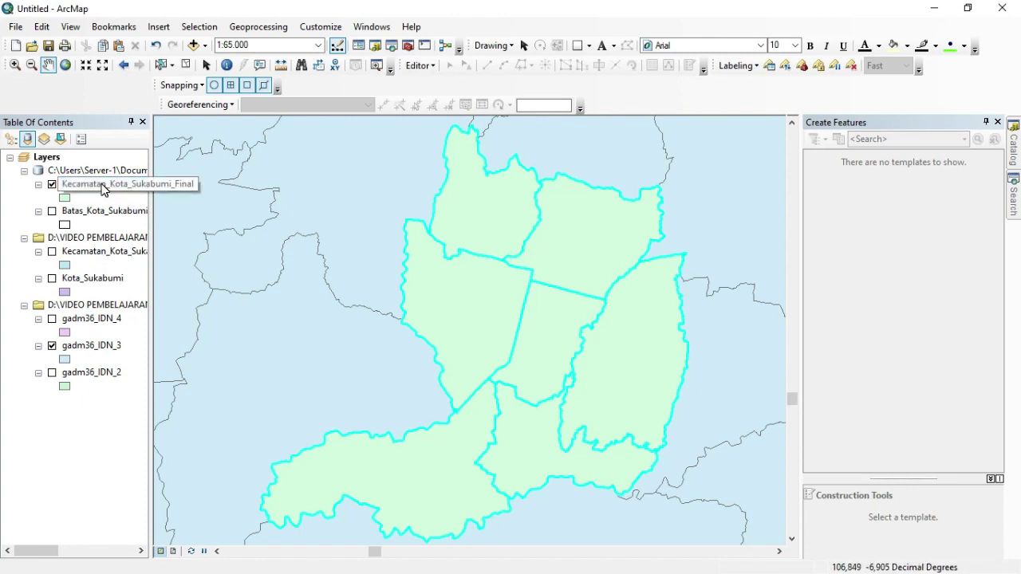
right_click(102, 189)
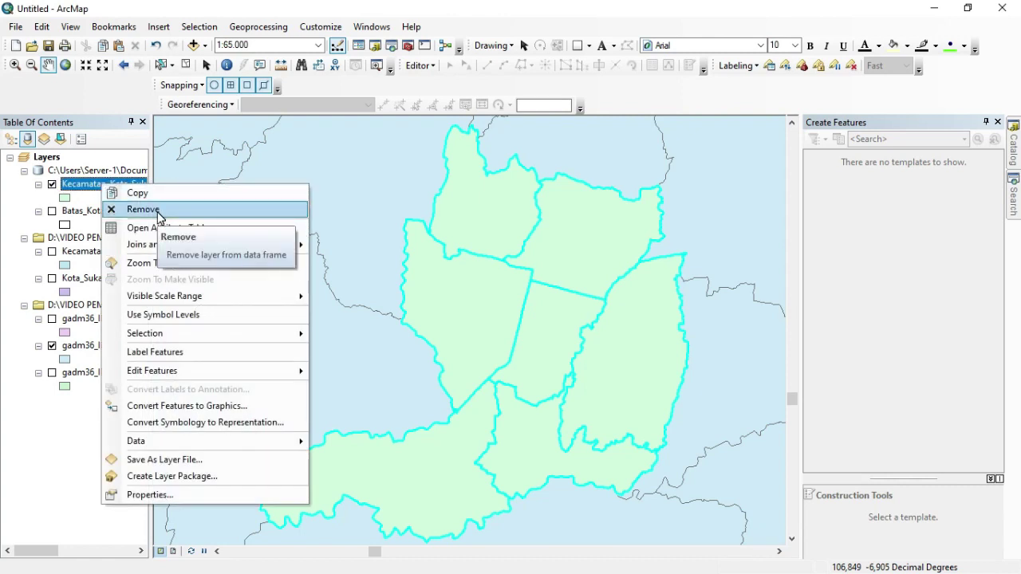
click(149, 356)
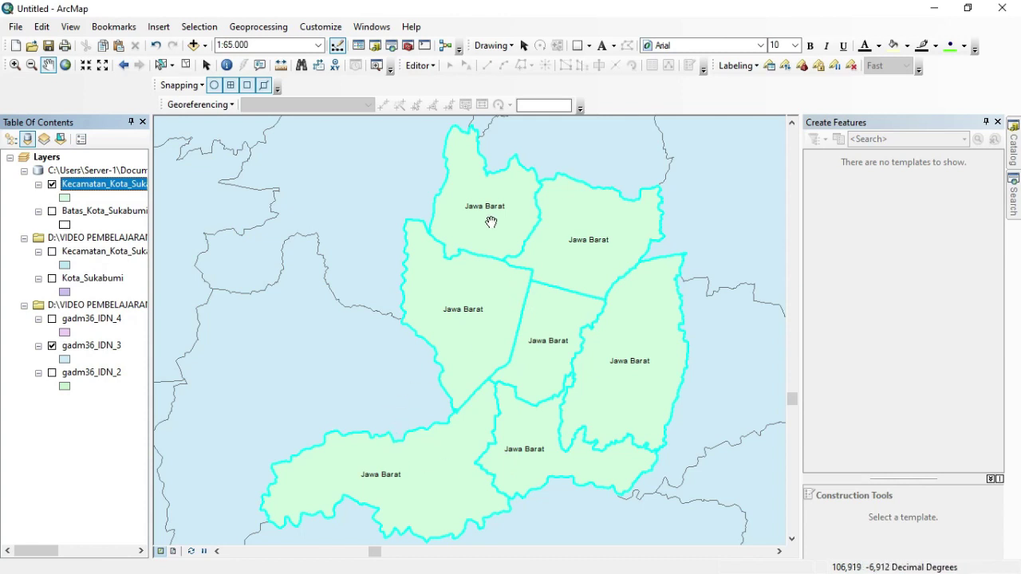
right_click(97, 185)
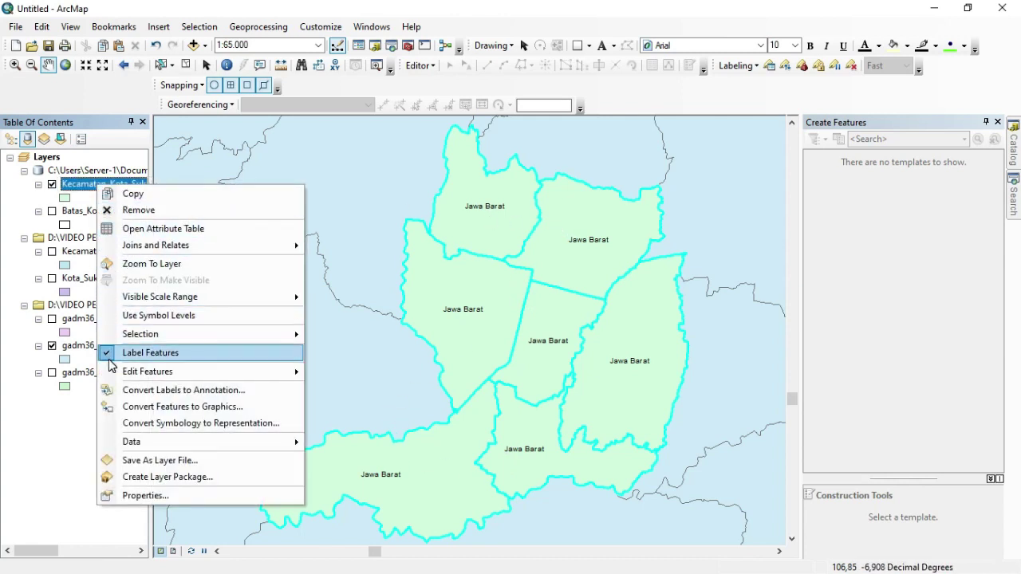
click(109, 354)
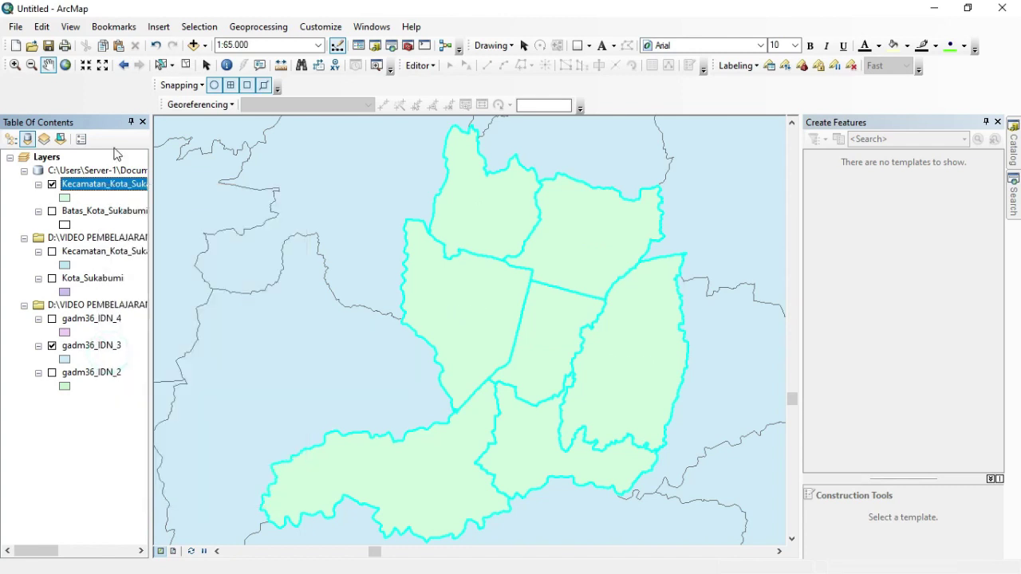
Step: Set the label field of the Kecamatan_Kota_Sukabumi_Final layer to KECAMATAN and apply it
right_click(101, 187)
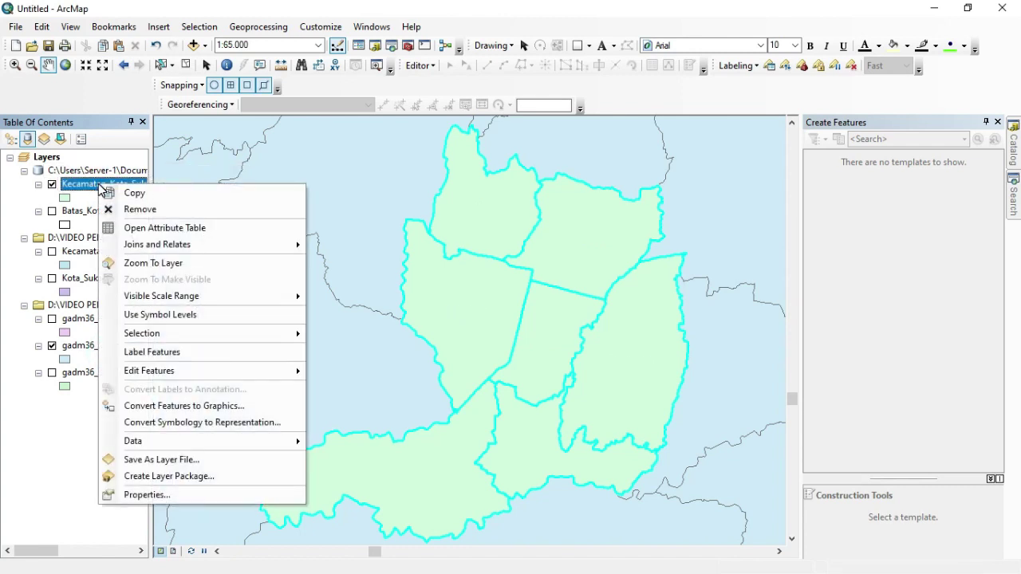
click(142, 496)
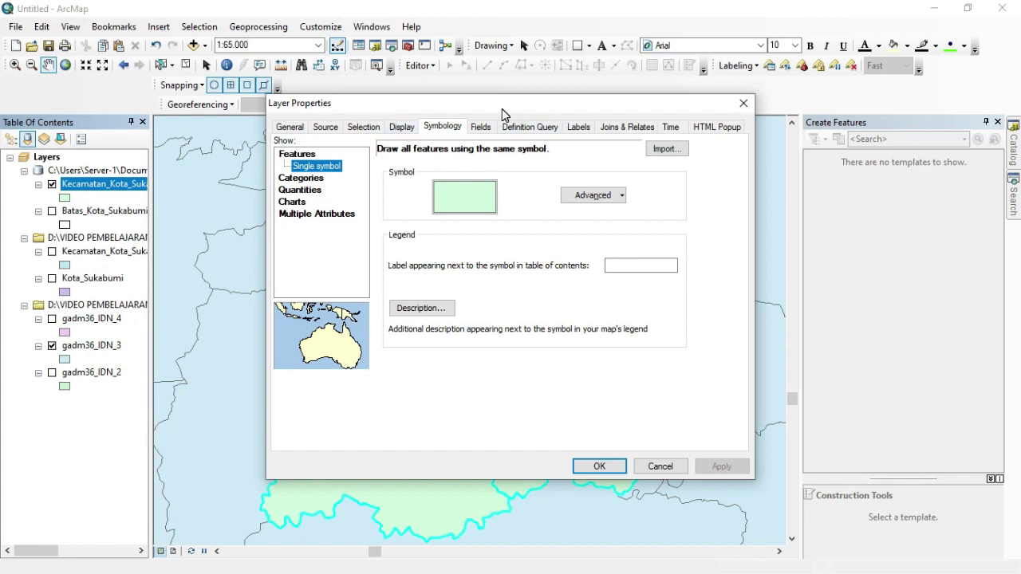
click(581, 129)
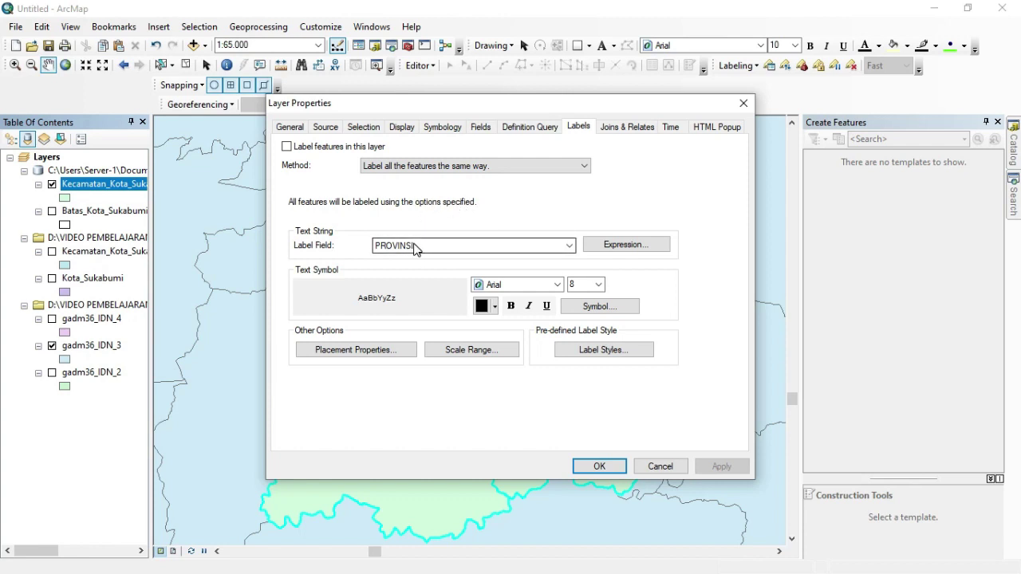
click(570, 246)
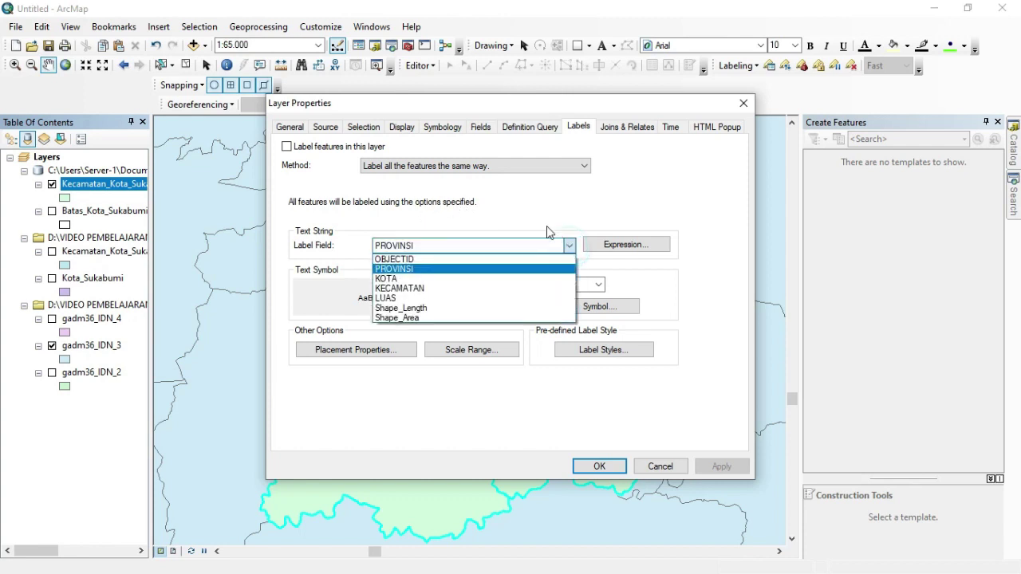
click(414, 288)
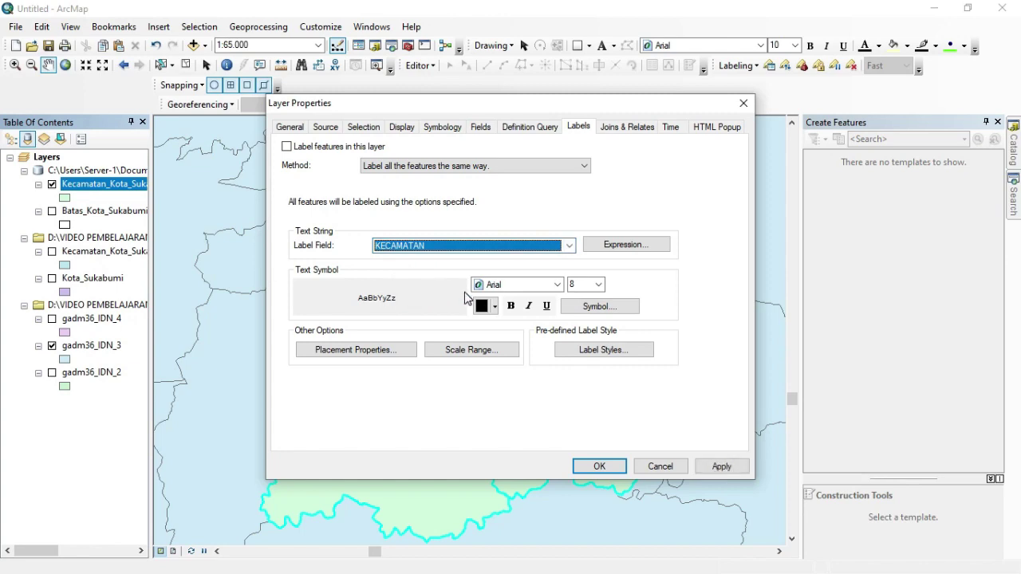
click(600, 466)
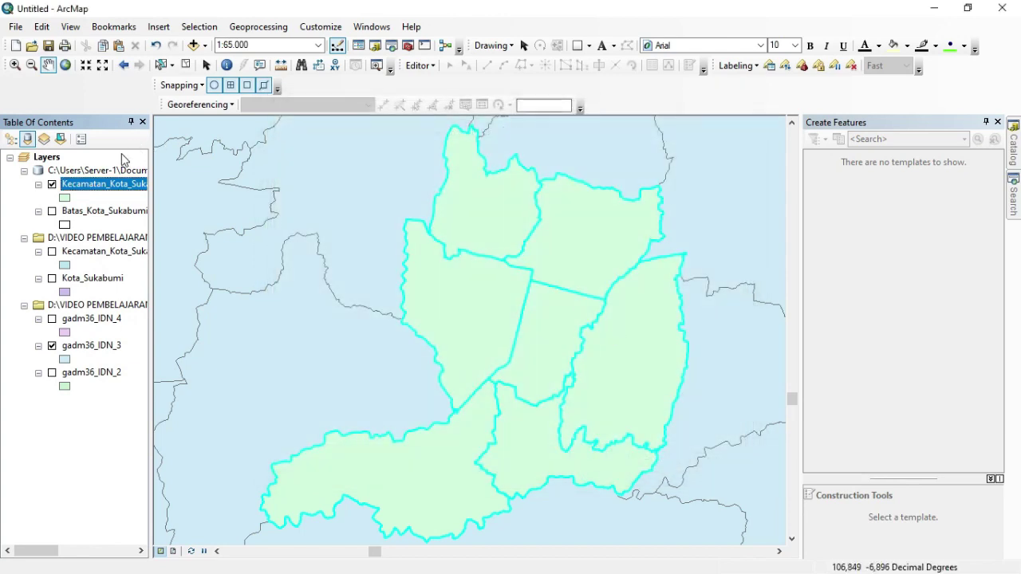
Step: Turn on feature labels for the Kecamatan_Kota_Sukabumi_Final layer
right_click(95, 189)
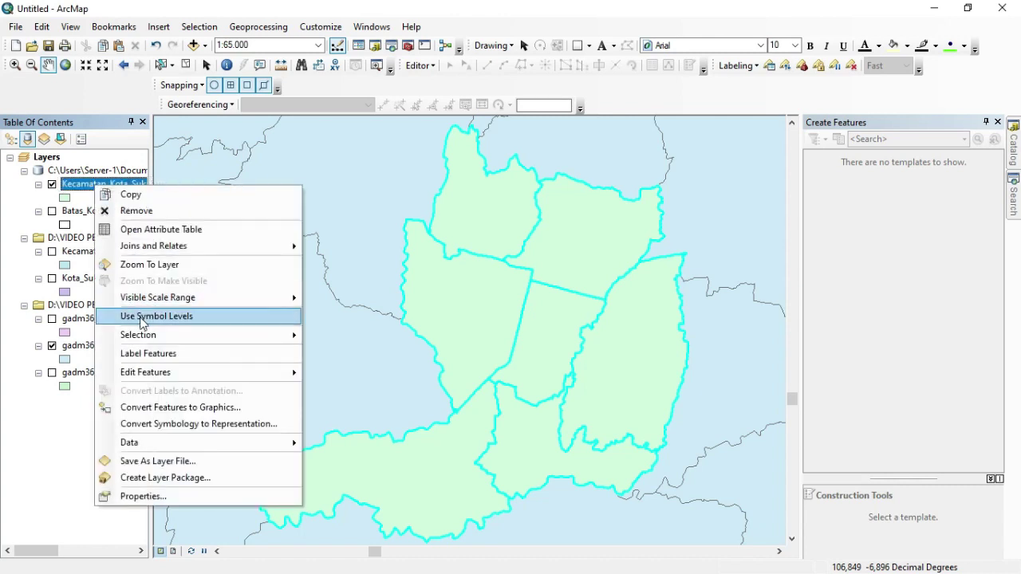
click(143, 356)
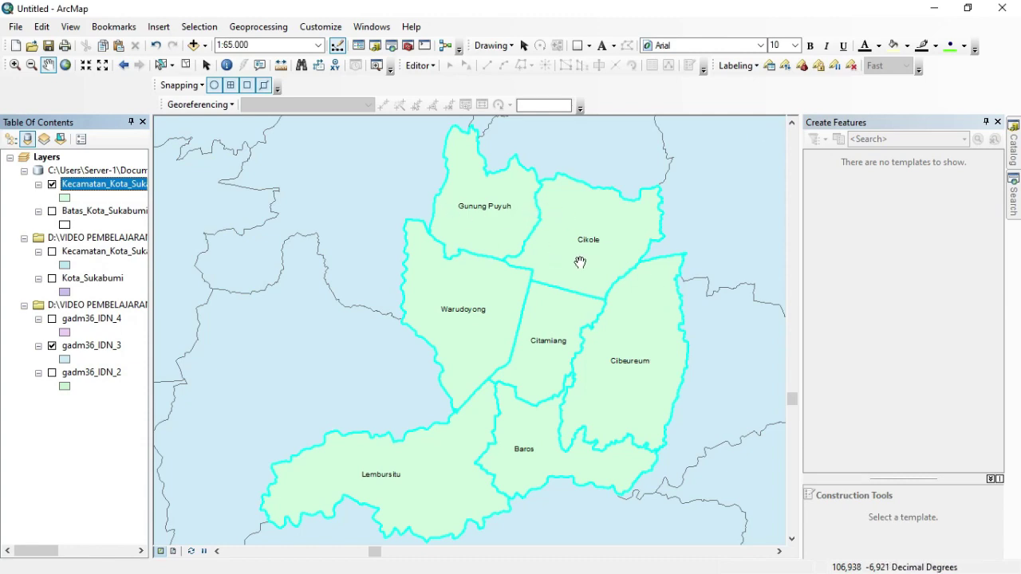
drag(557, 260, 504, 263)
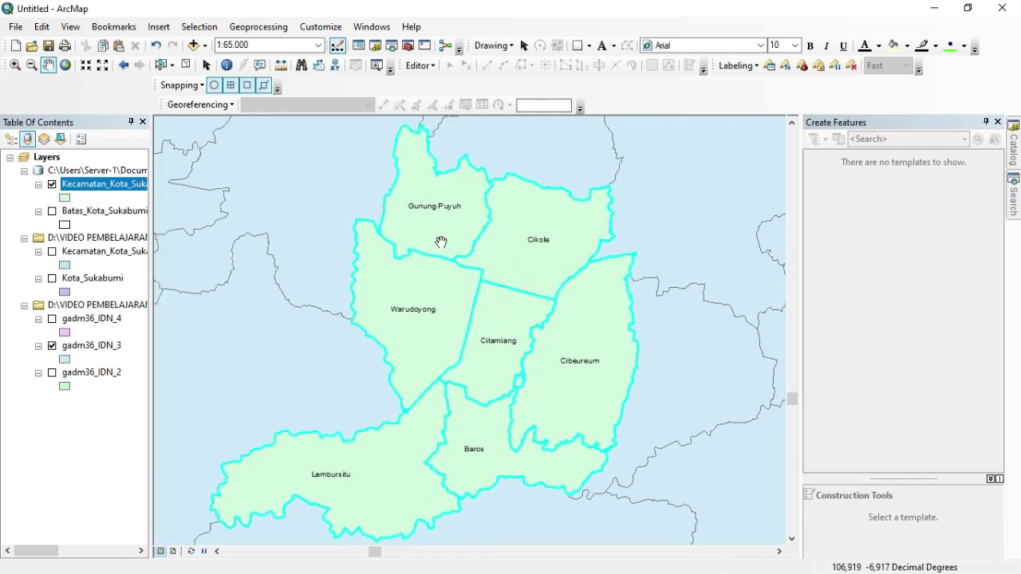
Step: Switch the Kecamatan_Kota_Sukabumi_Final layer's symbology to unique value categories and exclude the all other values symbol
right_click(109, 188)
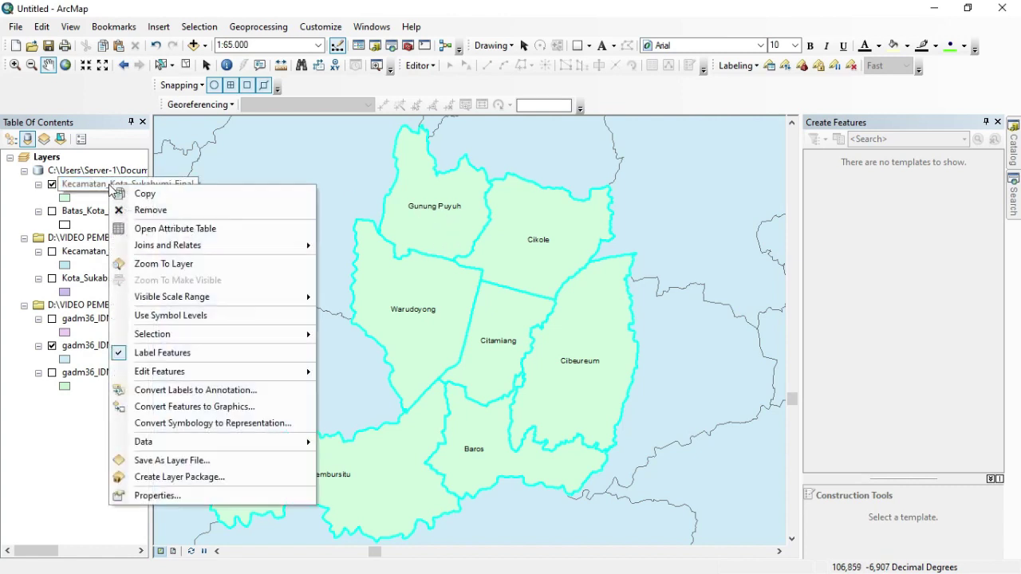
click(153, 493)
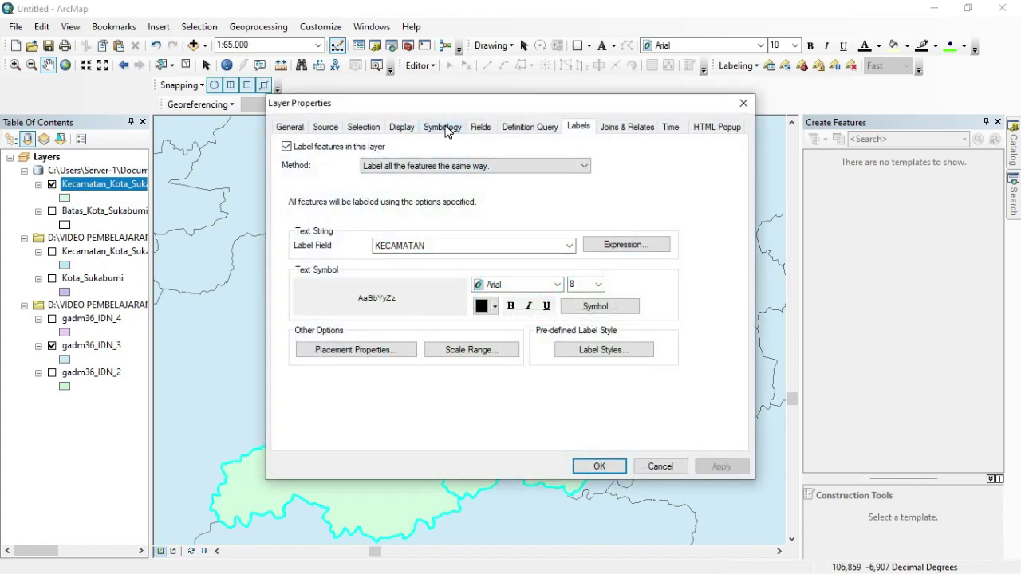
click(444, 129)
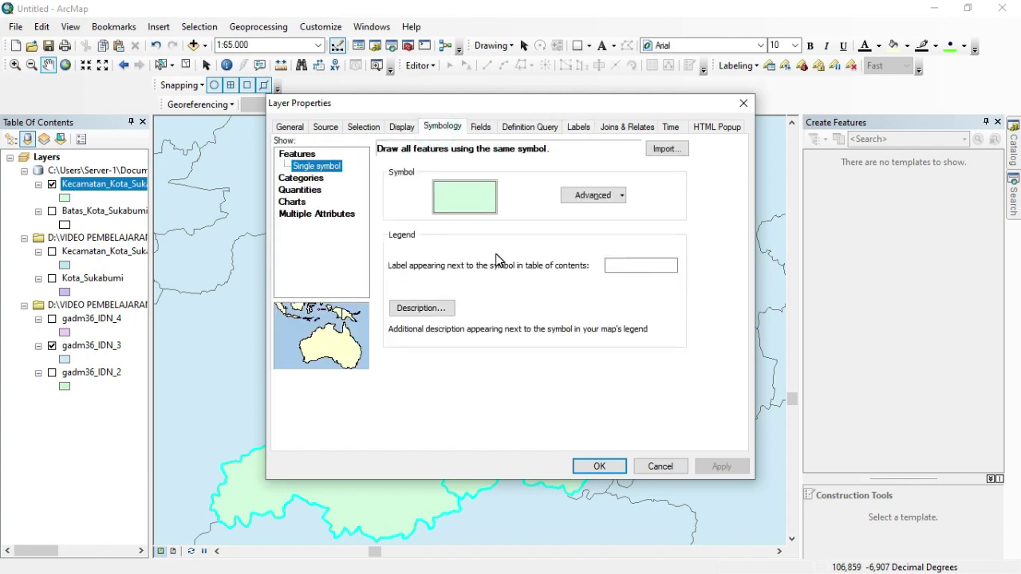
click(311, 178)
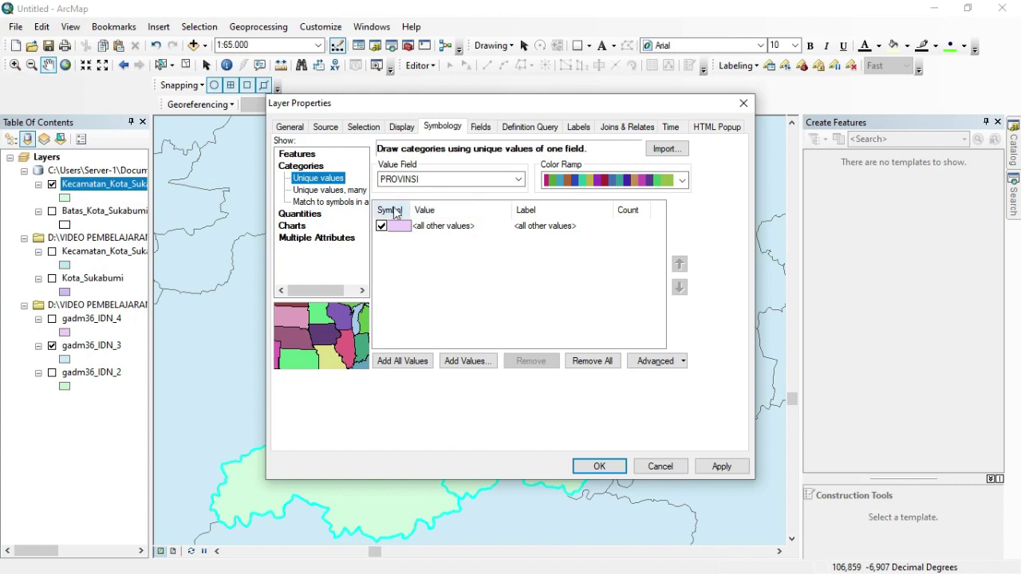
click(383, 226)
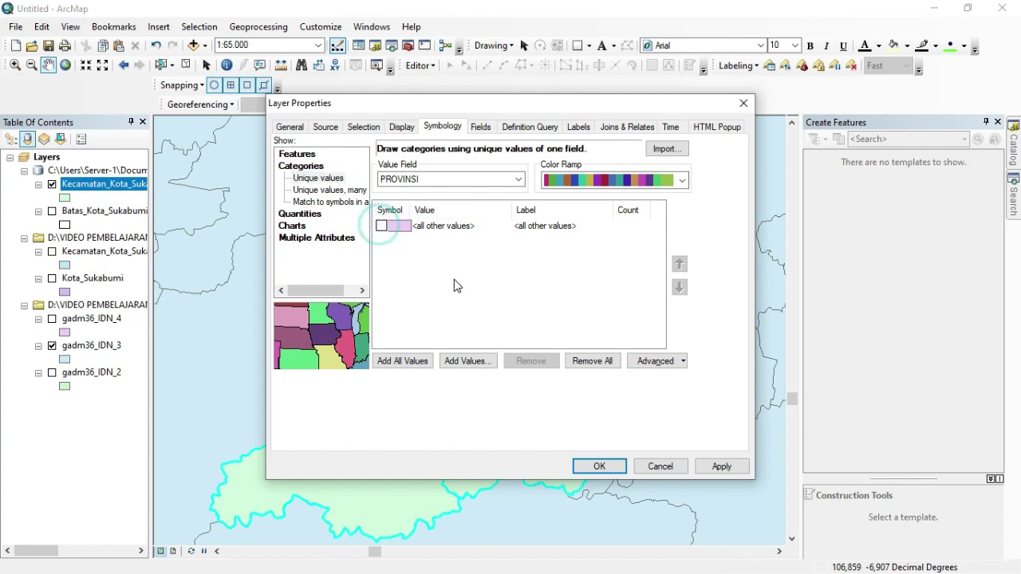
scroll(684, 183, down, 2)
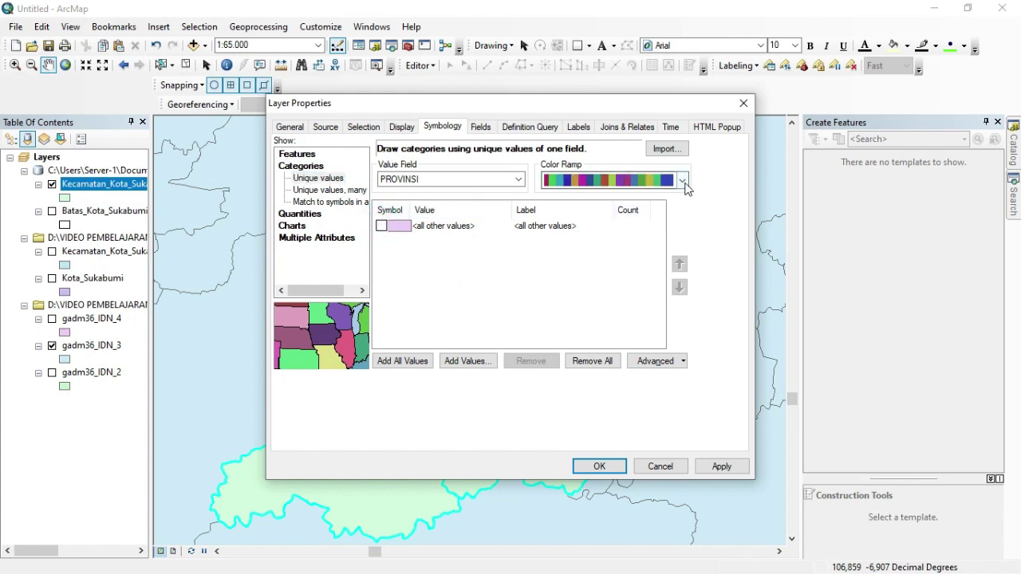
Step: Try to symbolize the layer with all unique values of the PROVINSI field and apply the symbology
click(684, 181)
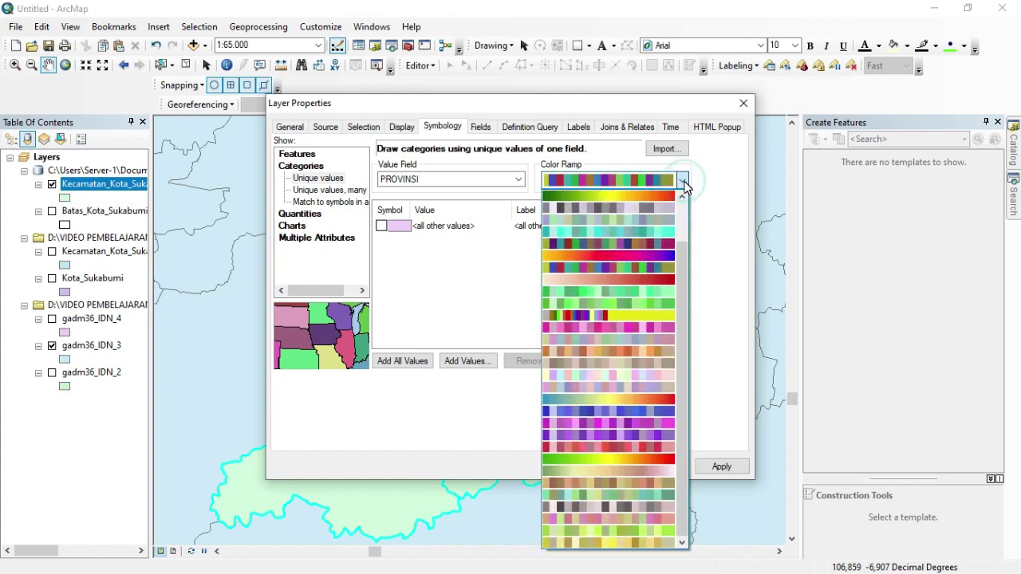
click(683, 185)
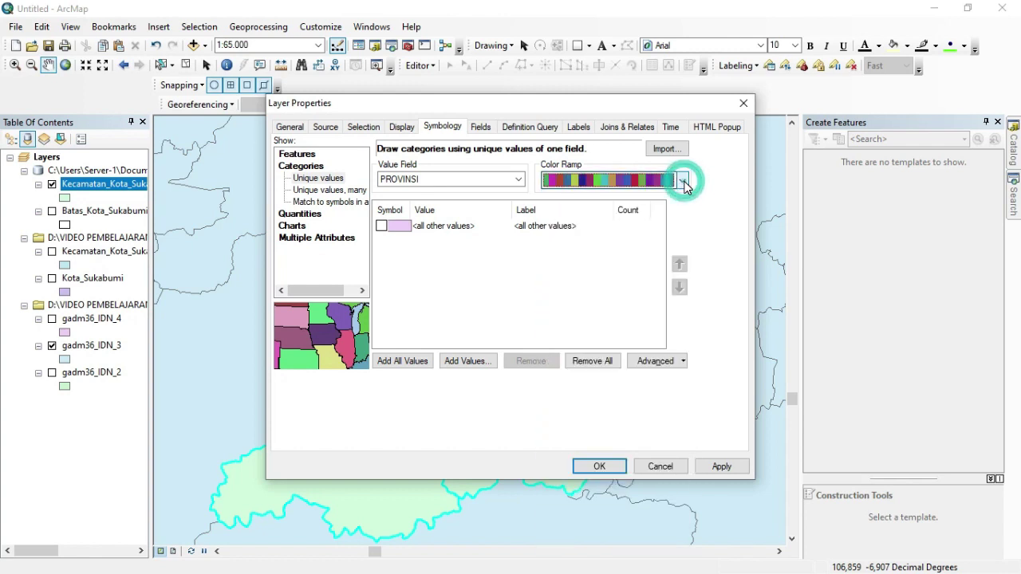
scroll(614, 187, down, 2)
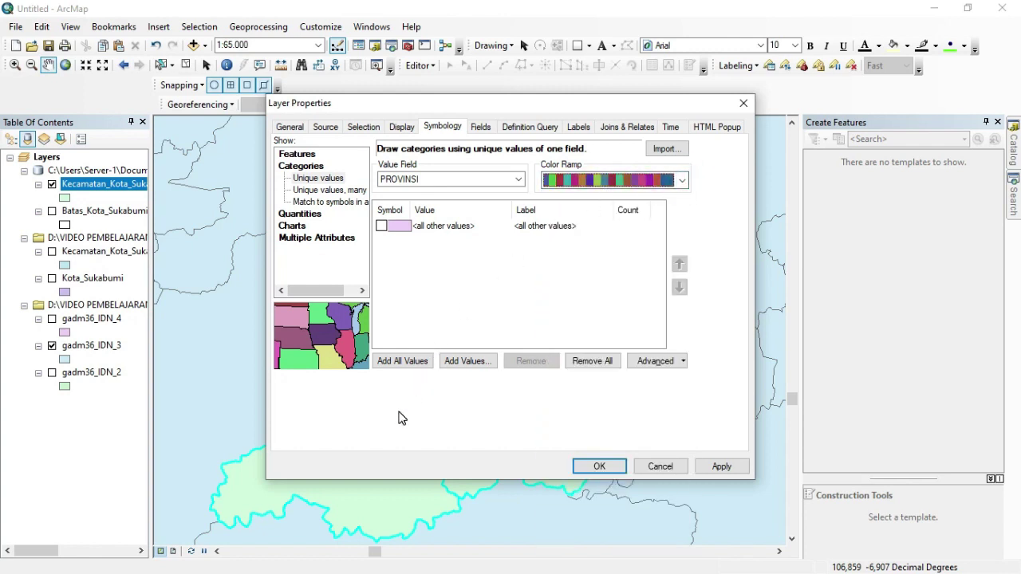
click(420, 362)
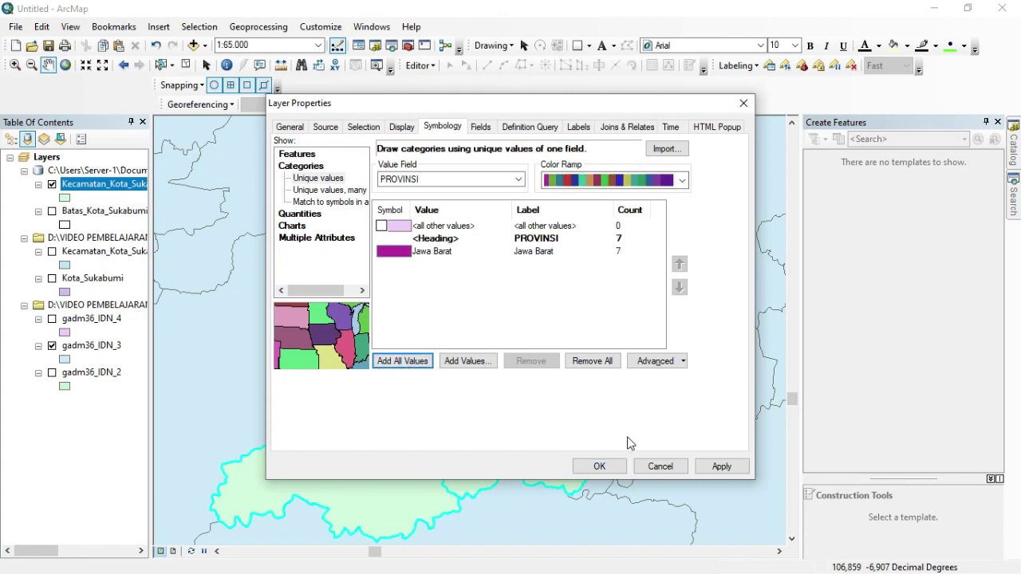
click(599, 466)
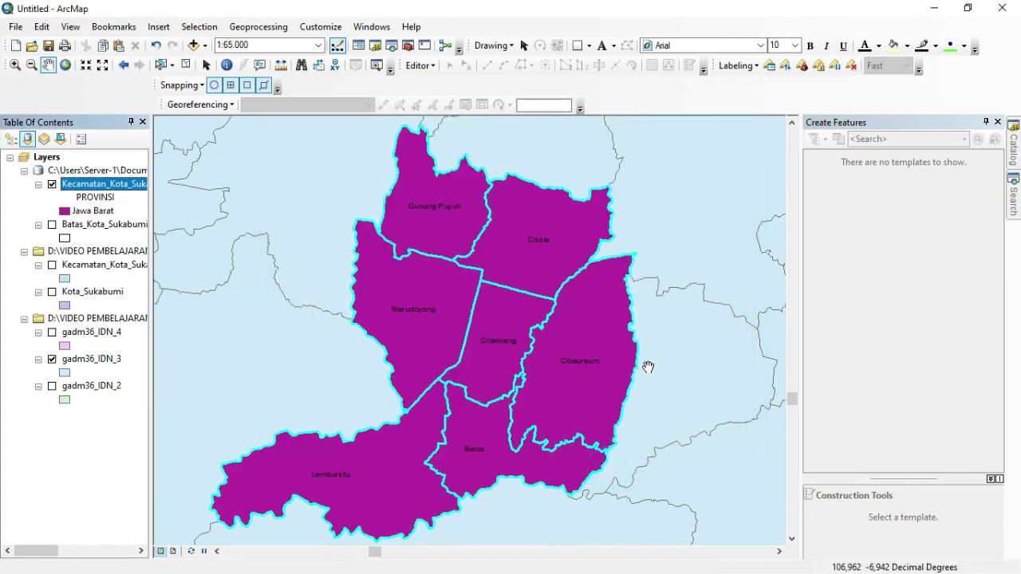
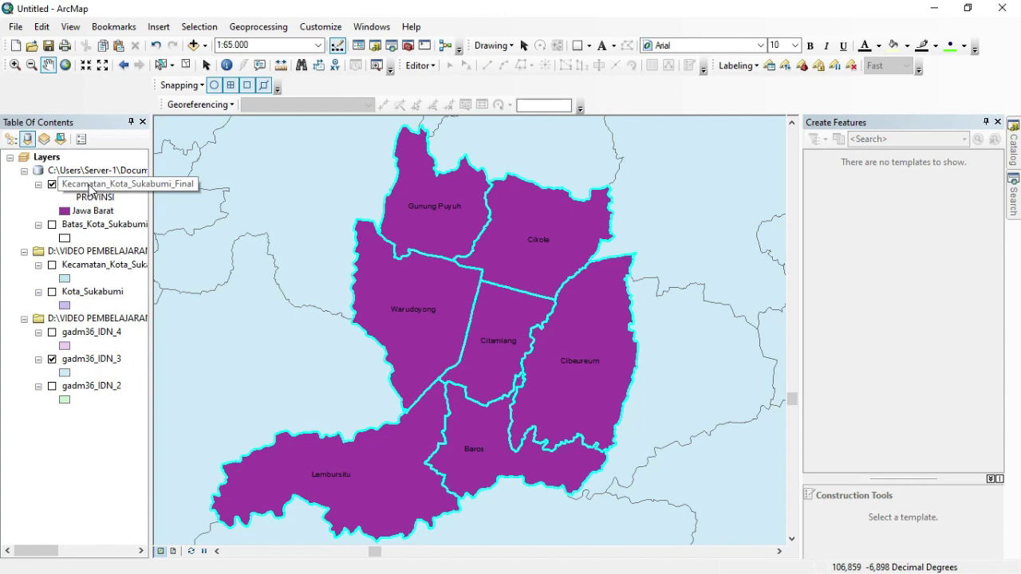
Step: Remove the Jawa Barat category from the Kecamatan_Kota_Sukabumi_Final layer's unique values symbology
right_click(90, 186)
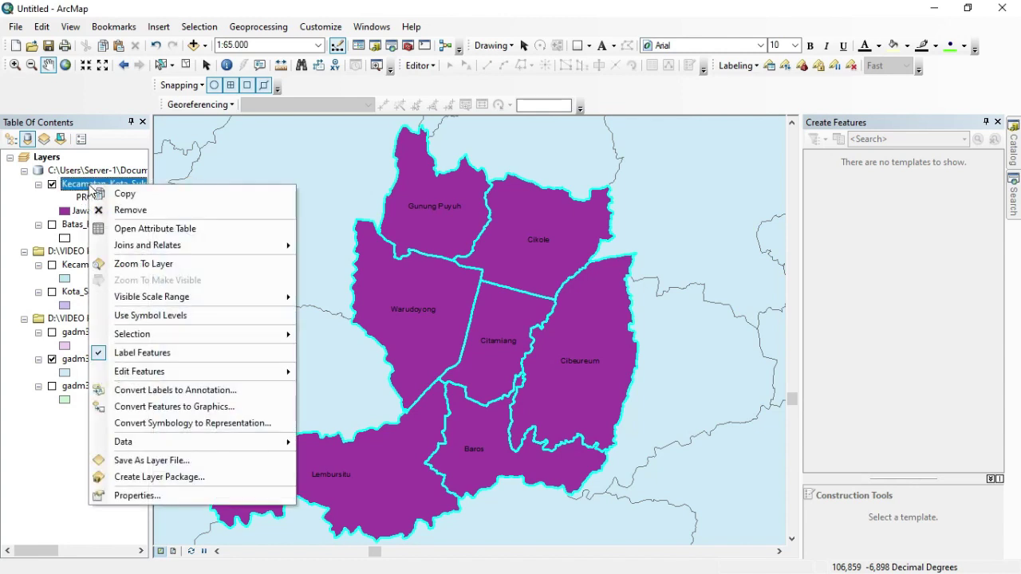
click(144, 495)
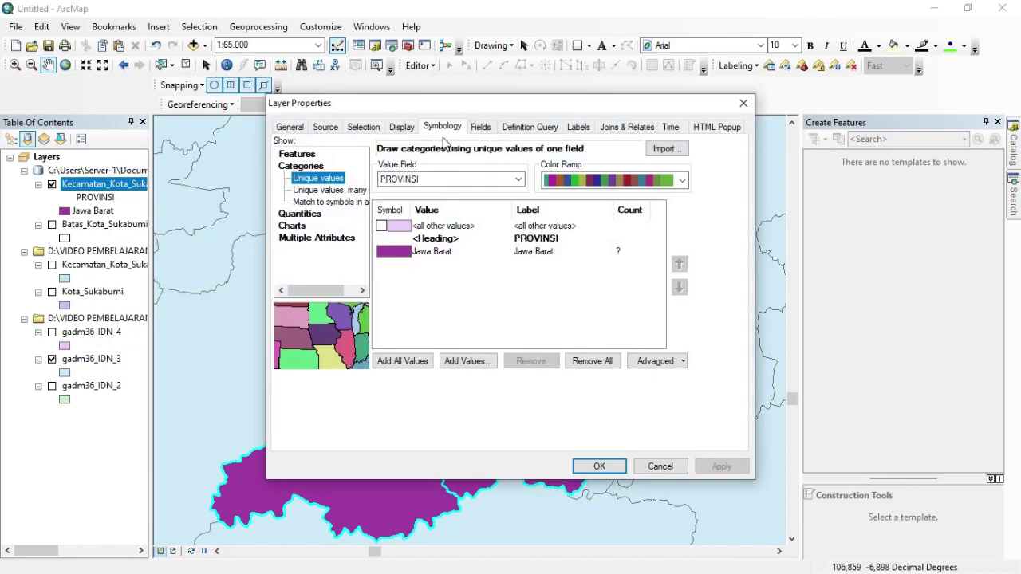
click(447, 130)
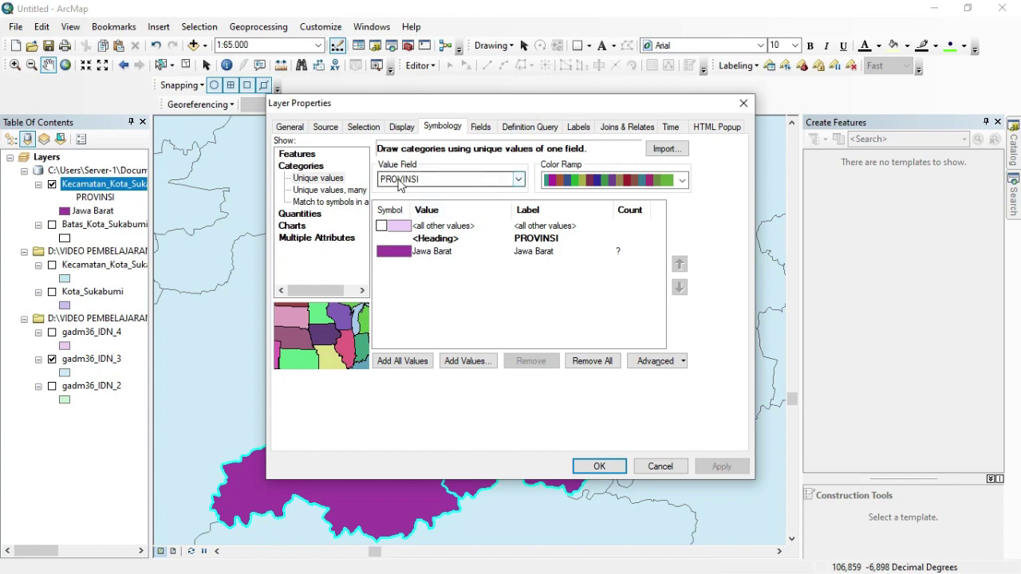
right_click(444, 252)
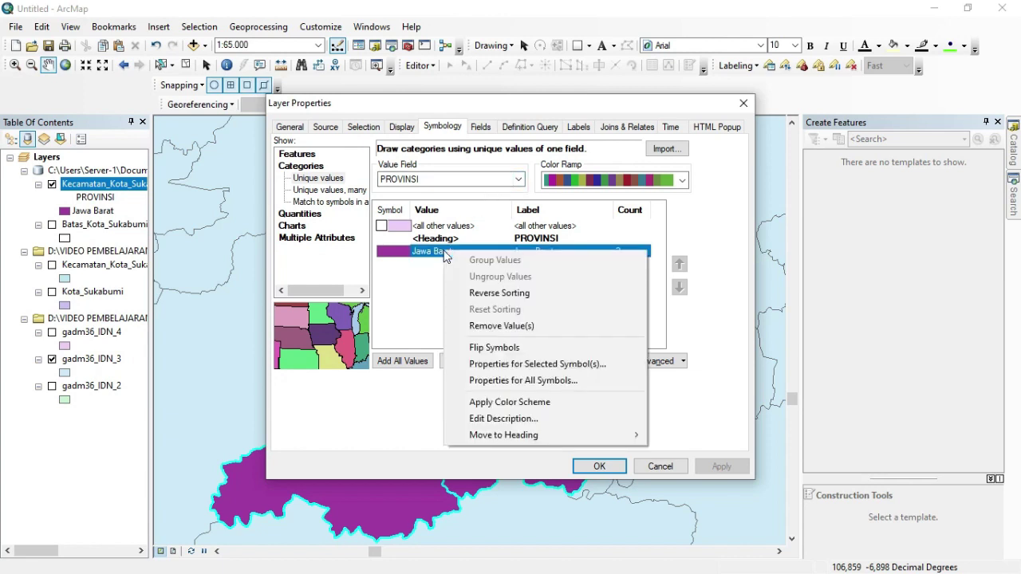
click(483, 327)
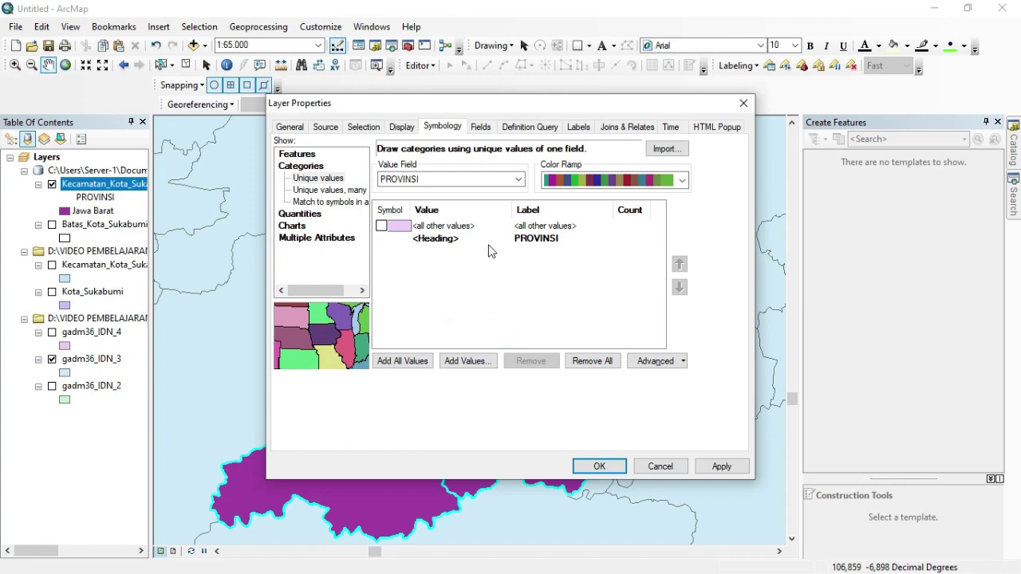
Step: Symbolize the layer by the KECAMATAN field with a multicolored ramp, adding all district values, and apply it
click(518, 178)
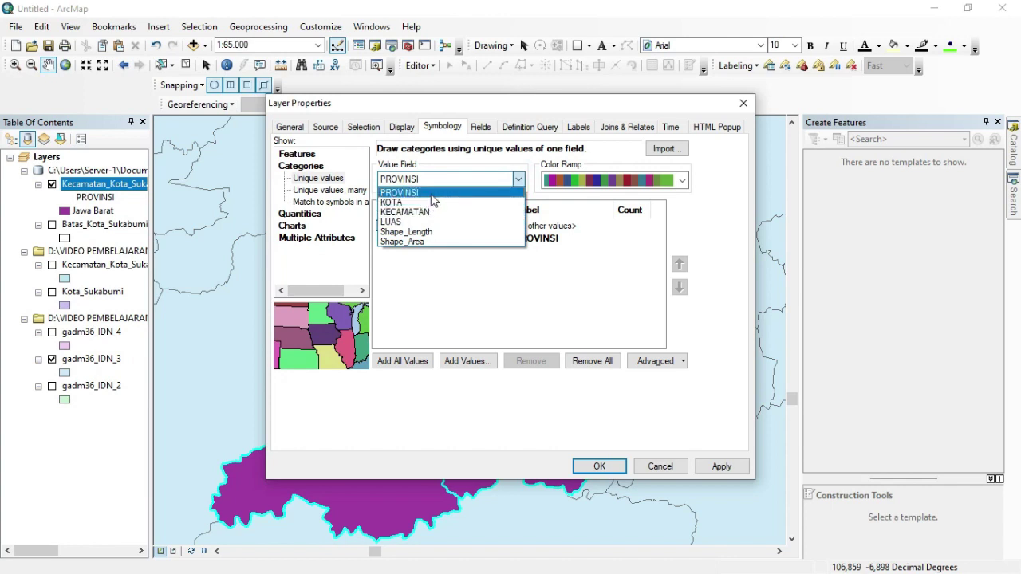
click(417, 212)
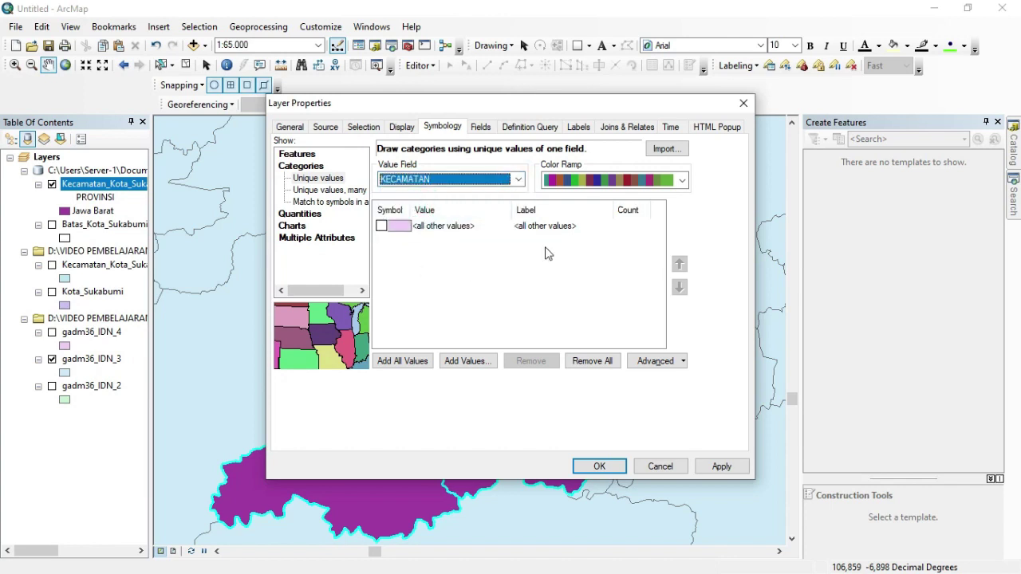
click(683, 180)
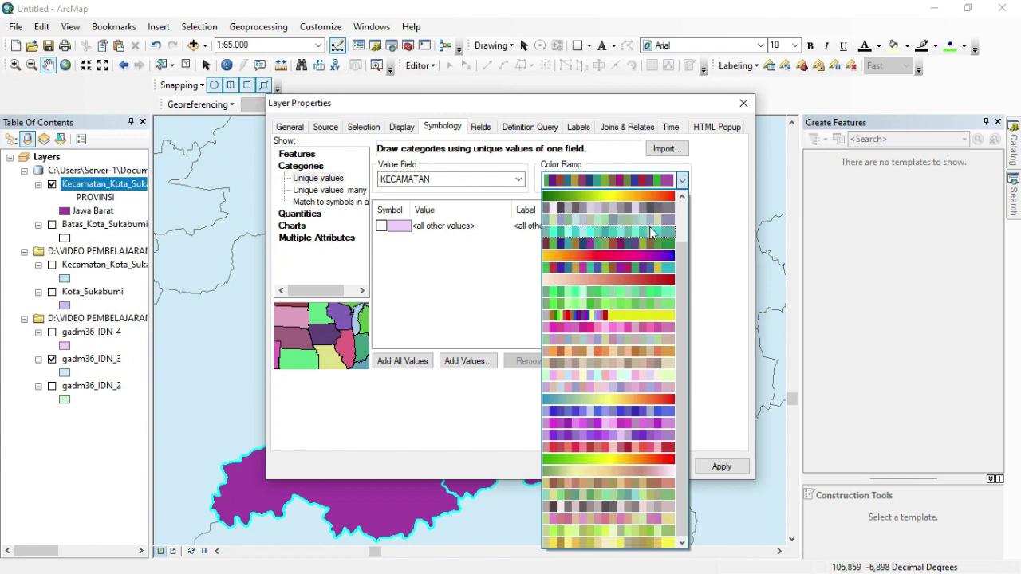
click(611, 267)
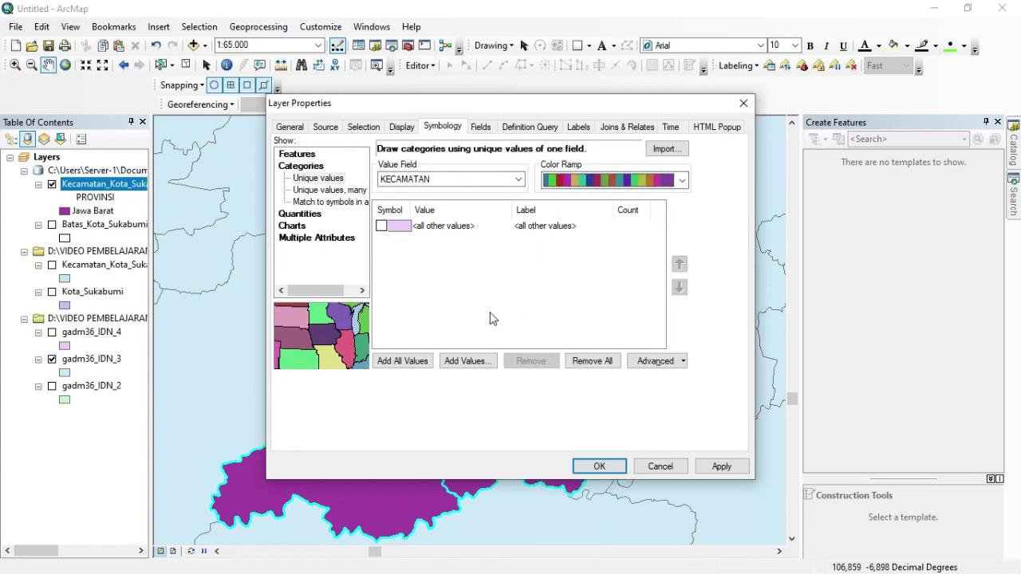
click(420, 363)
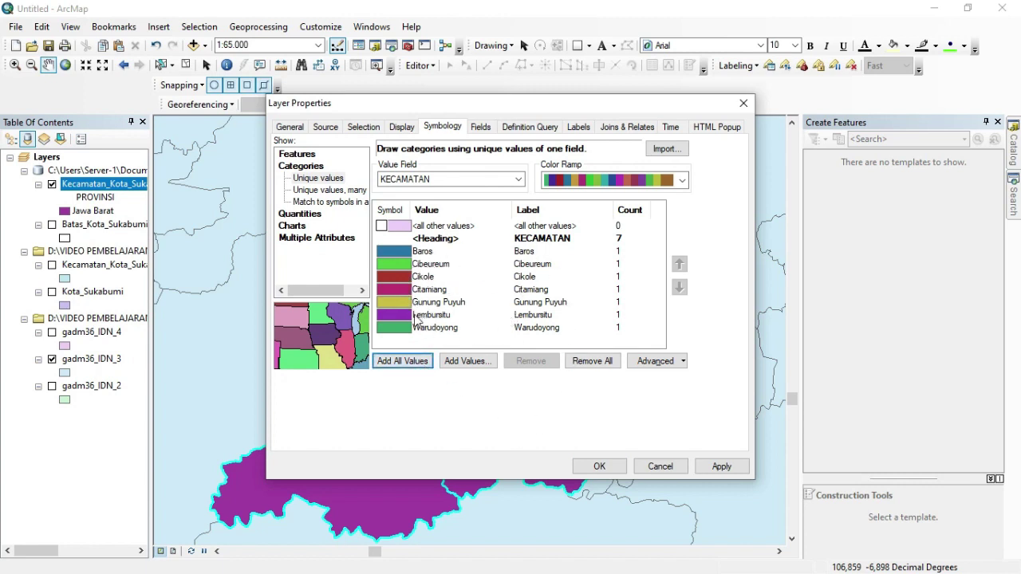
click(599, 466)
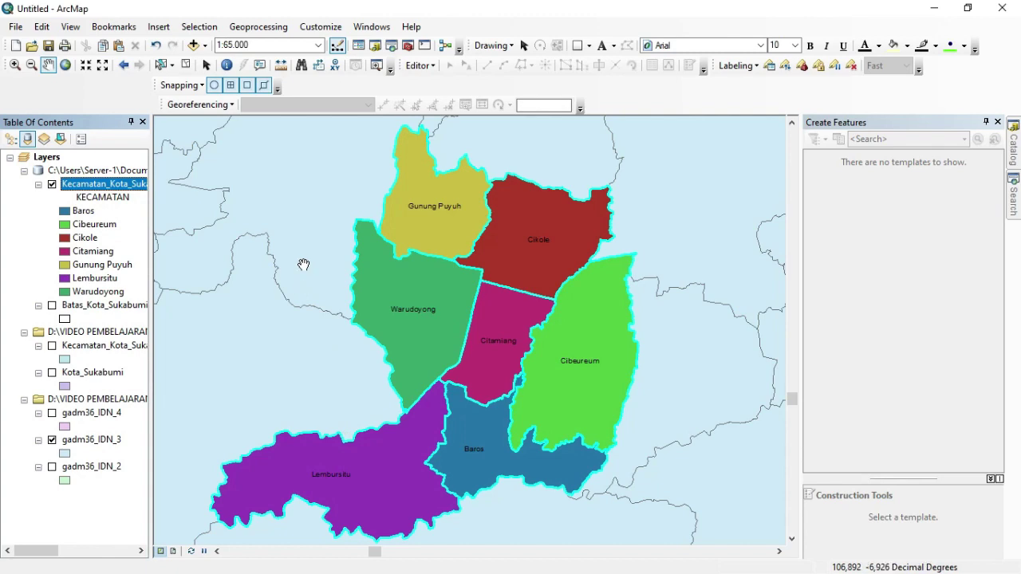
Step: Set the map page to A3 297 x 420 mm paper in landscape orientation
click(16, 27)
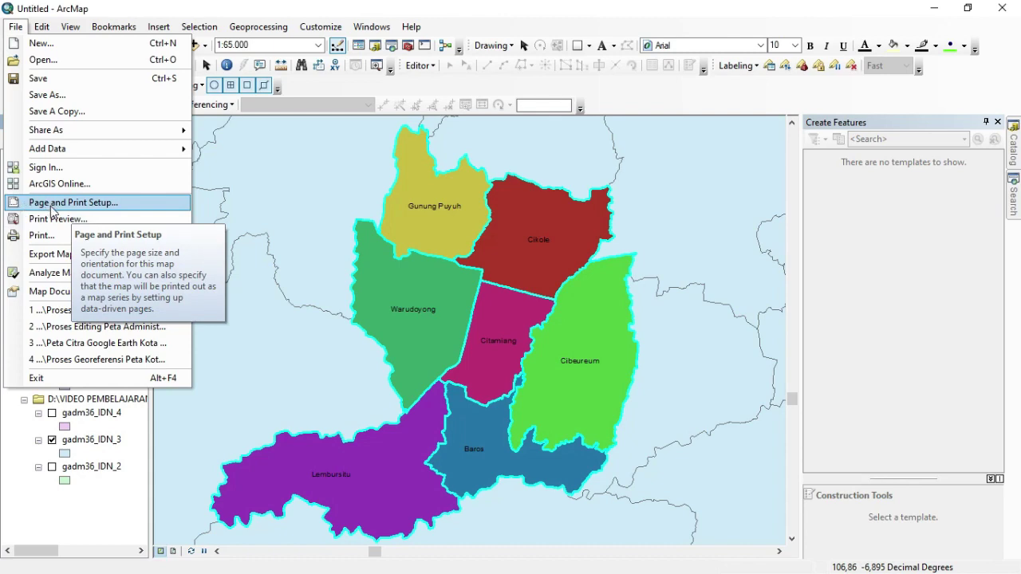
click(67, 204)
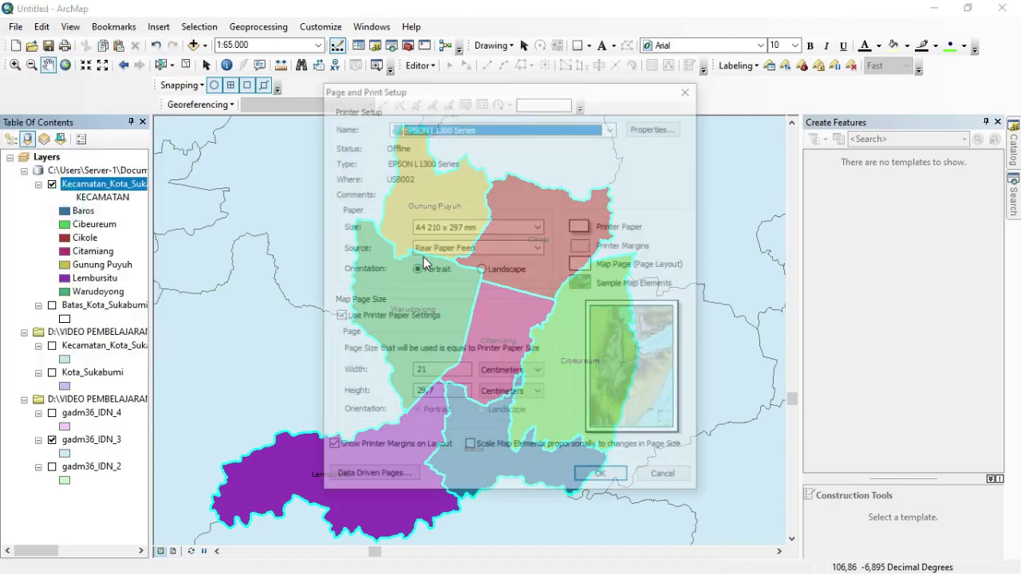
click(539, 228)
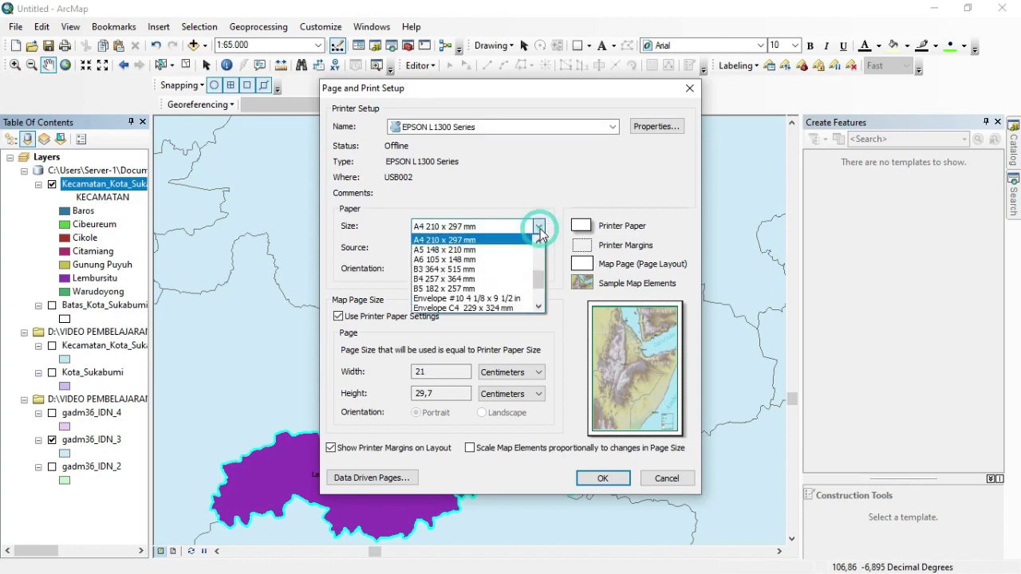
scroll(471, 279, up, 1)
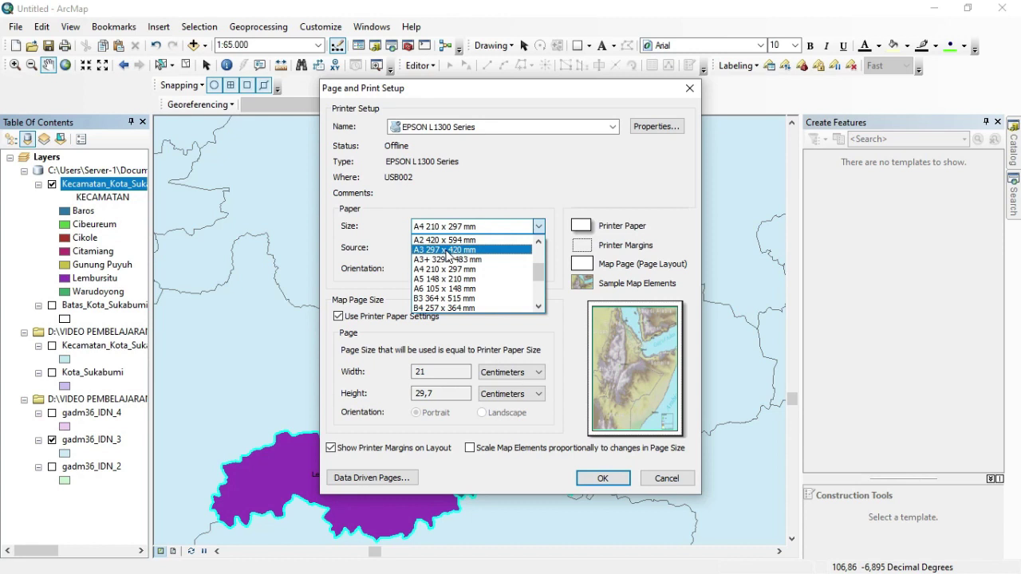
click(447, 250)
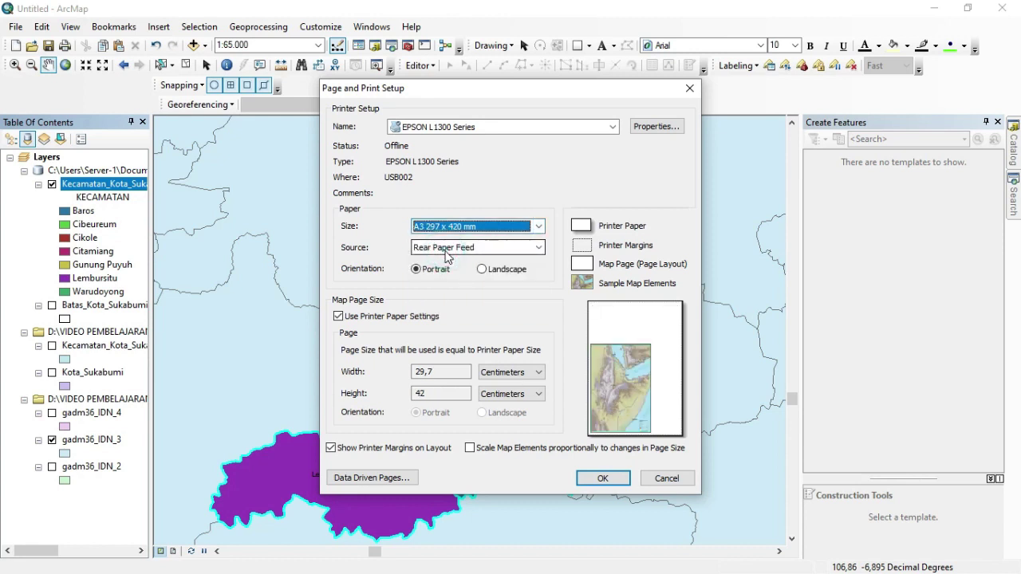
click(482, 269)
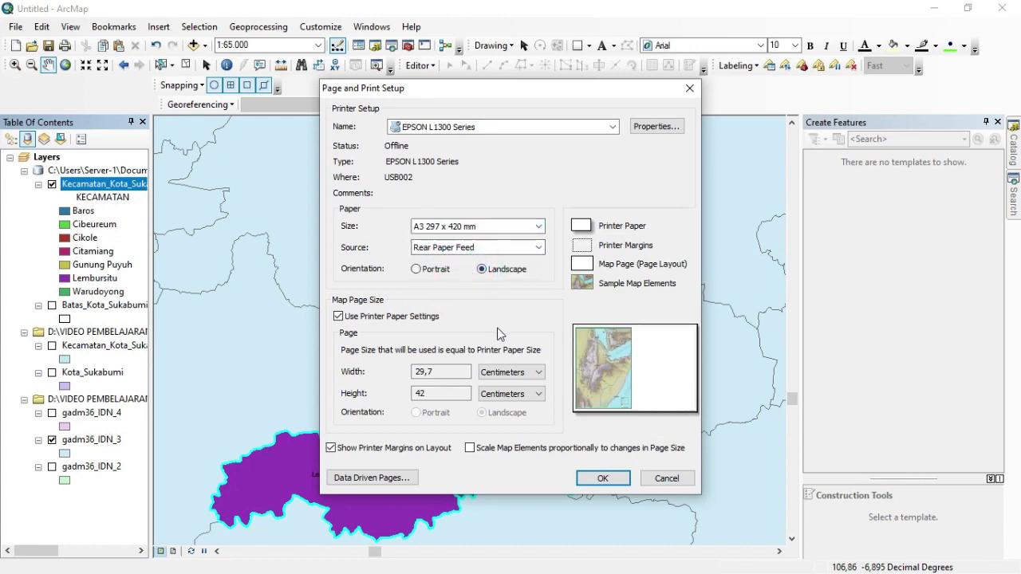
click(603, 478)
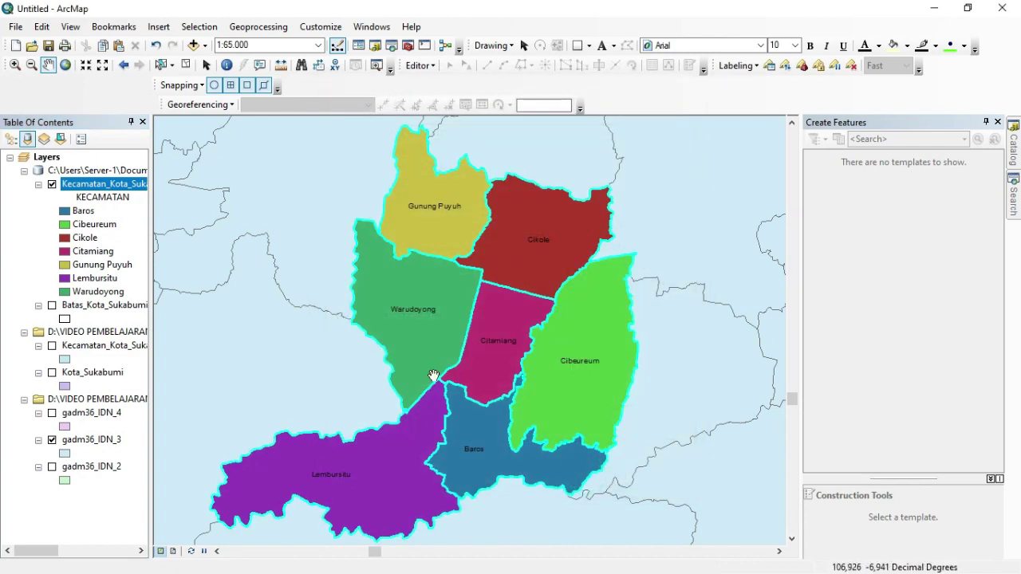
Step: Switch to the page layout and widen the data frame to cover about two thirds of the page
click(174, 551)
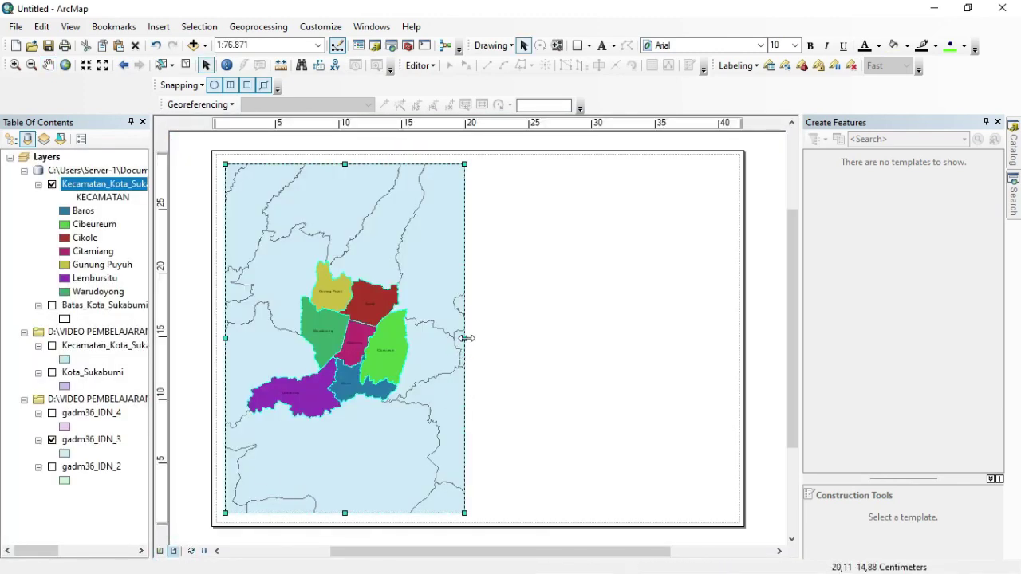
drag(465, 338, 586, 348)
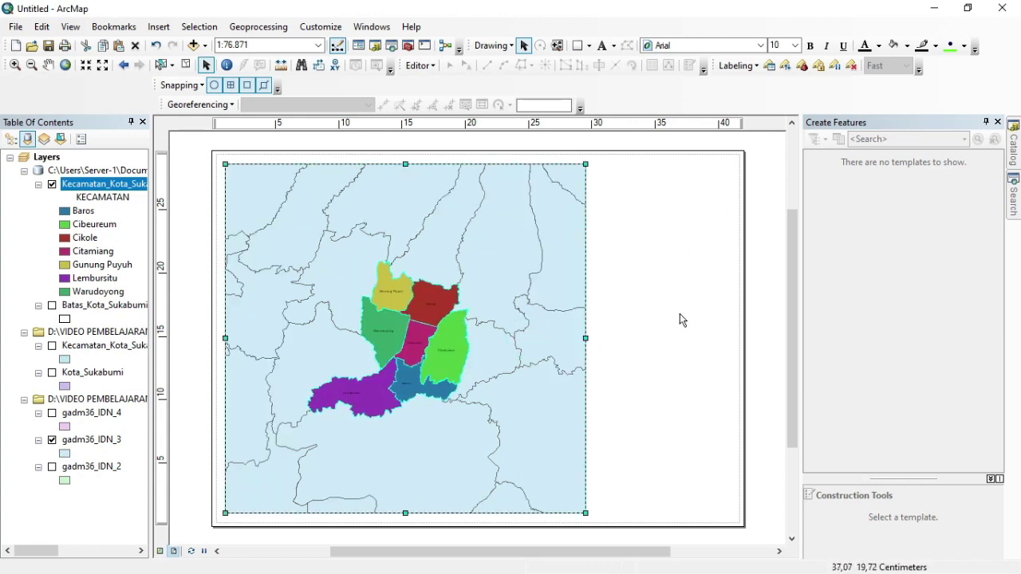
Step: Enlarge the map to a scale of 1:40.000 and reposition it so all districts fit inside the data frame
click(86, 67)
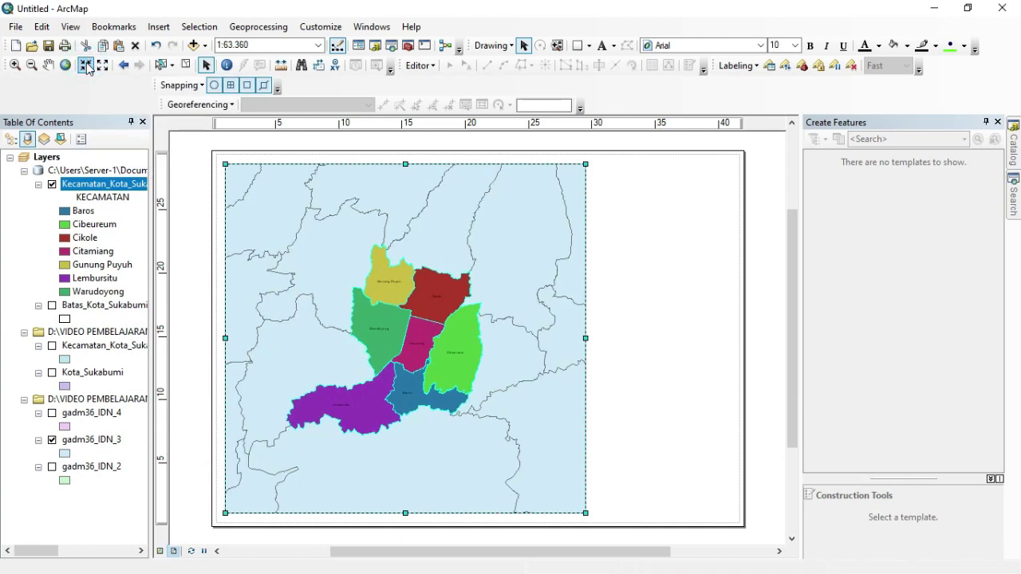
click(87, 67)
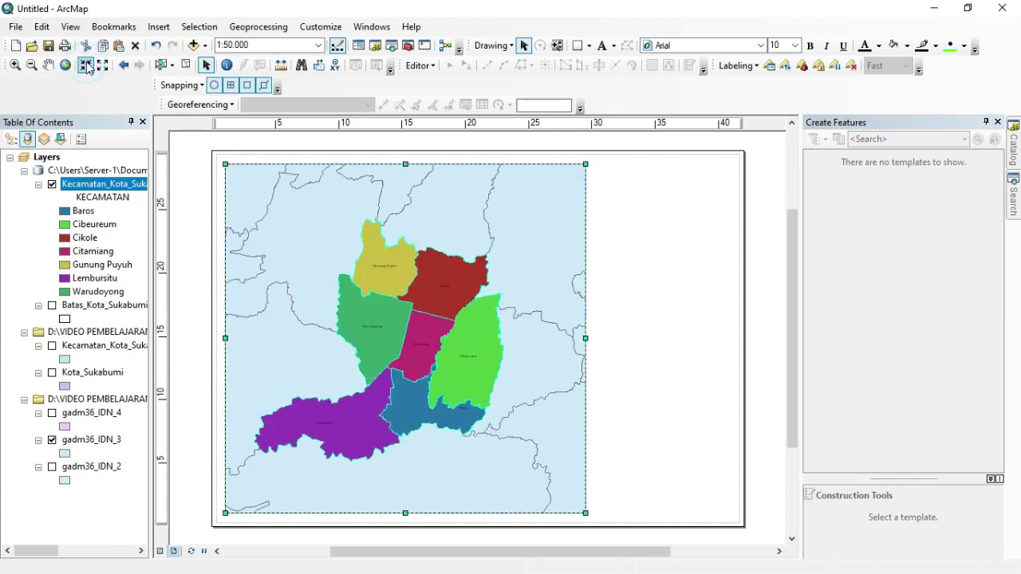
click(86, 67)
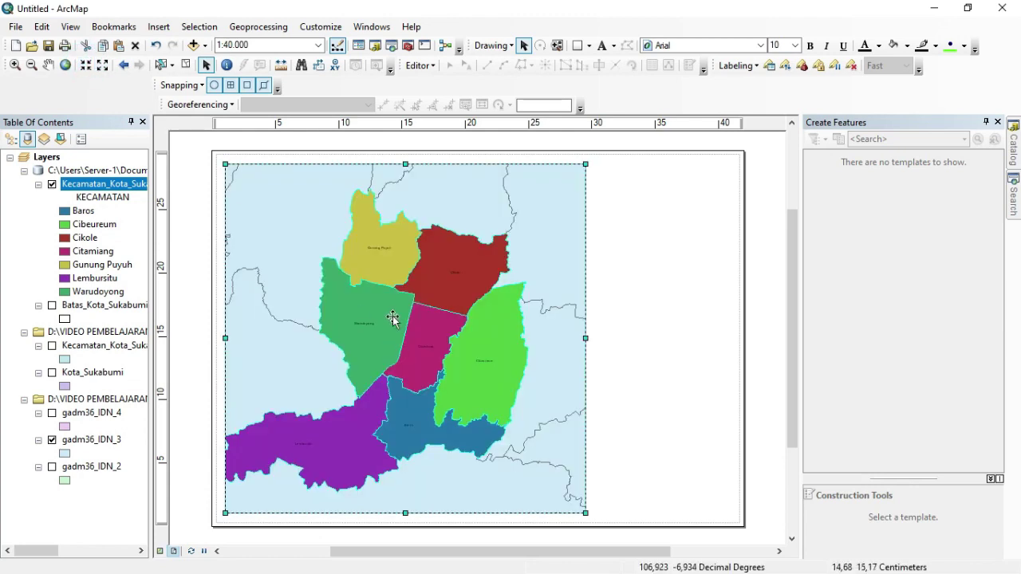
click(48, 65)
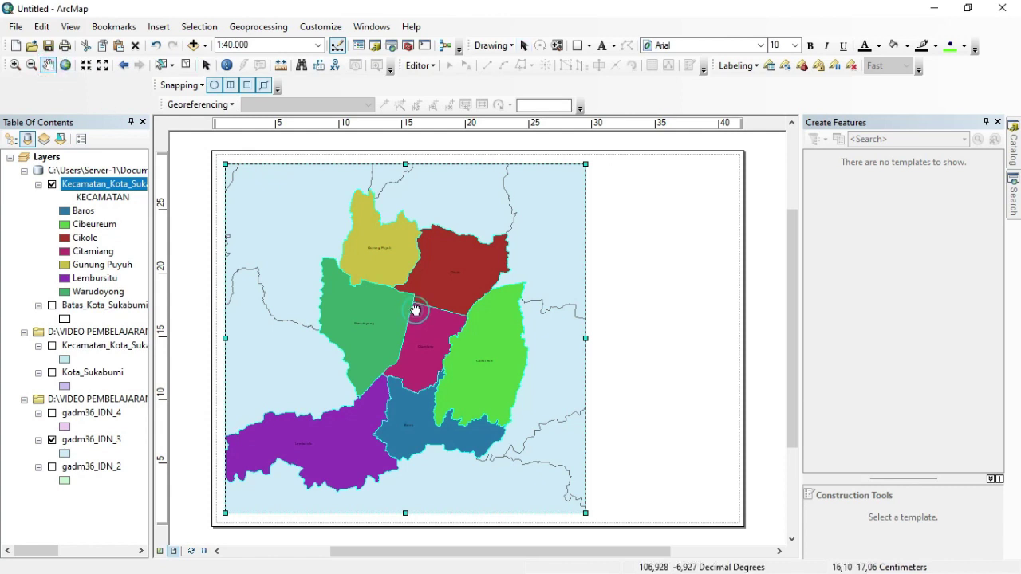
drag(416, 308, 430, 314)
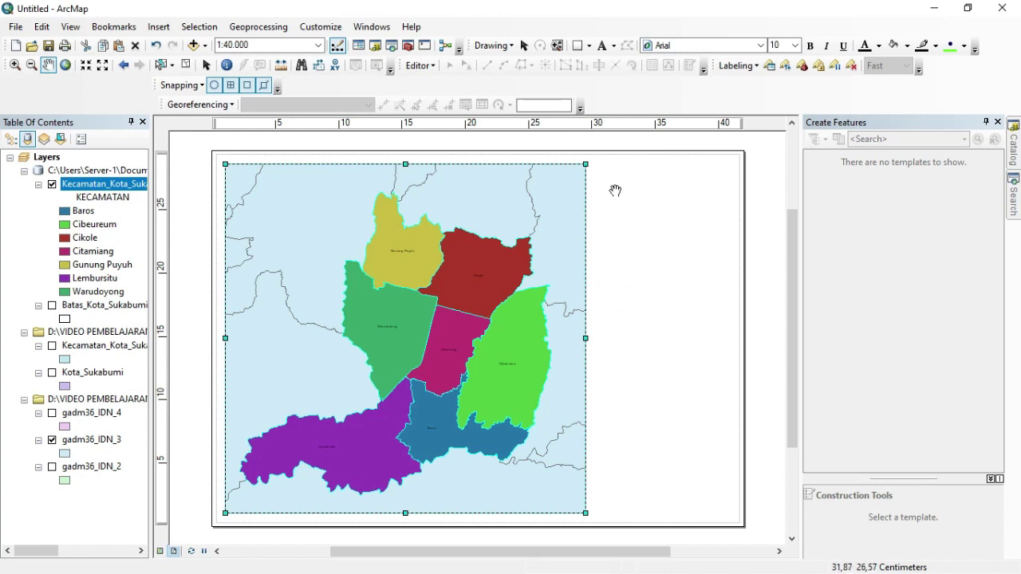
Step: Widen the data frame slightly and draw a rectangle about 9.6 by 27.5 cm in the empty page area beside it
click(204, 65)
drag(585, 339, 595, 338)
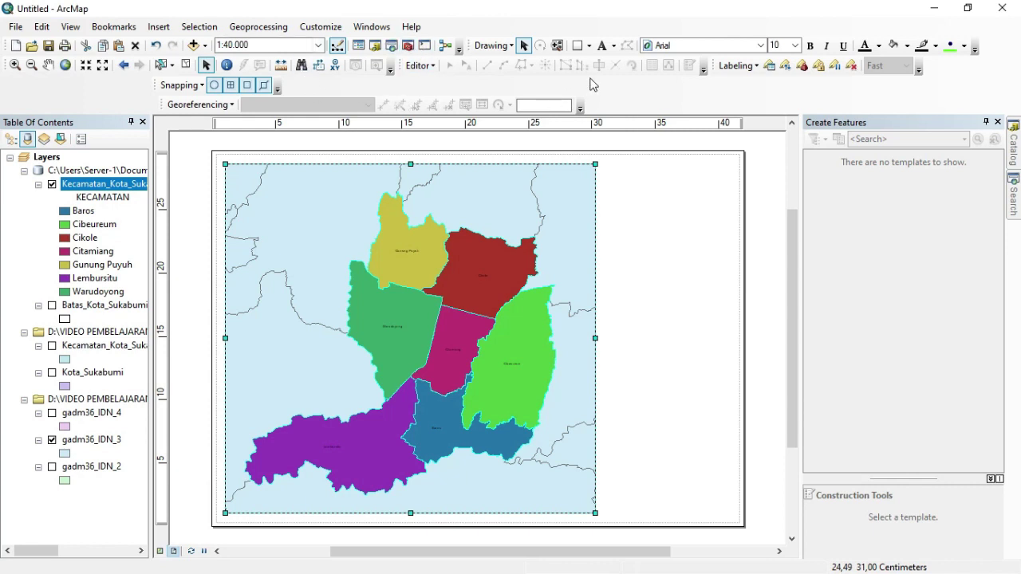
click(588, 45)
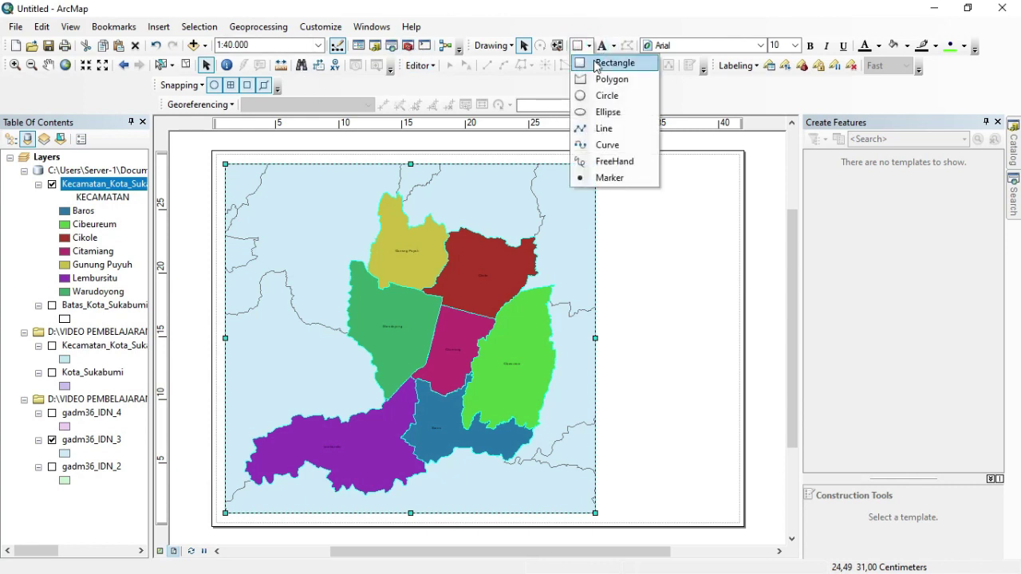
click(597, 63)
drag(605, 164, 728, 513)
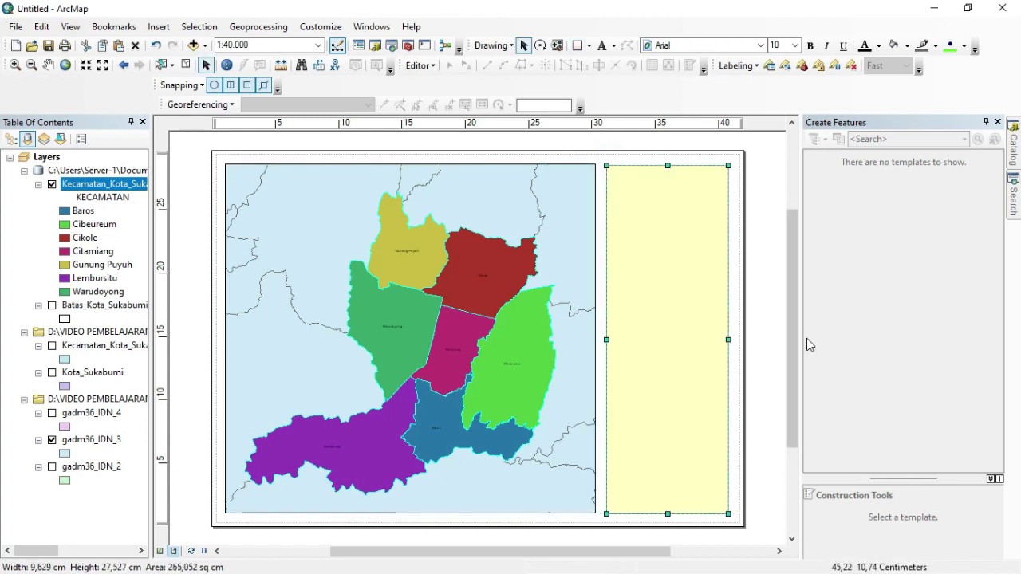
Step: Give the new rectangle no fill color and a black outline
right_click(649, 277)
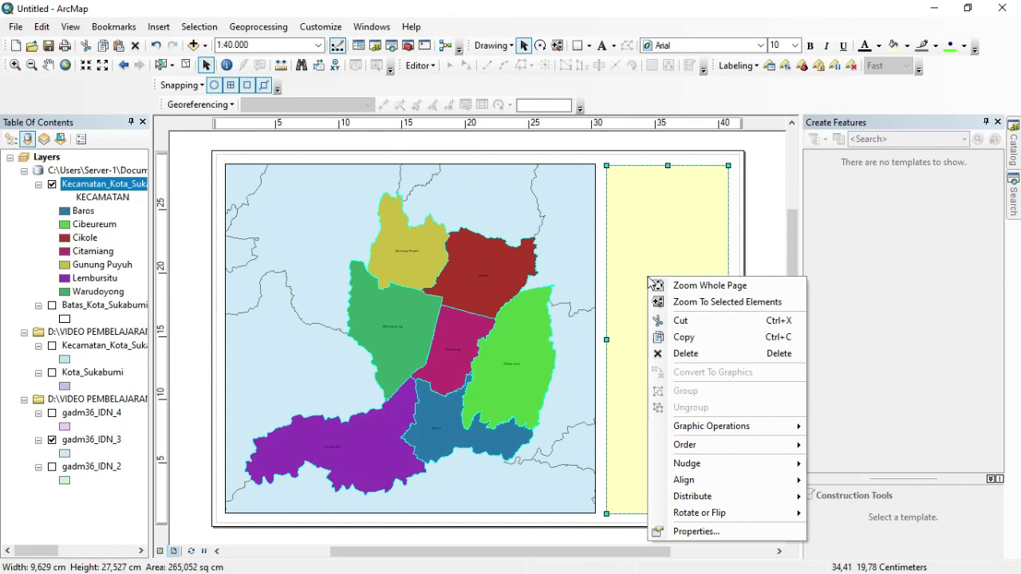
click(652, 235)
double_click(652, 234)
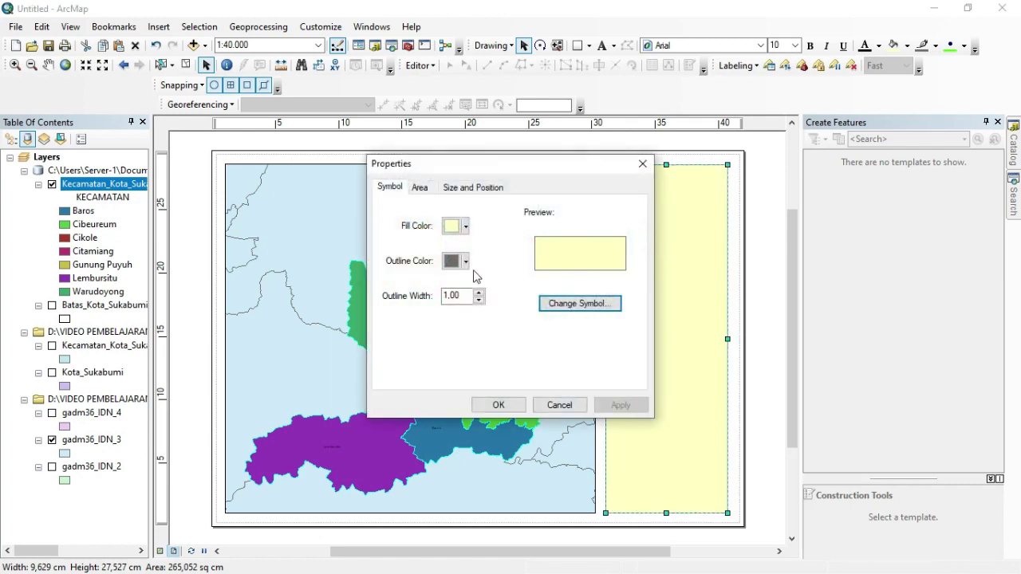
click(466, 226)
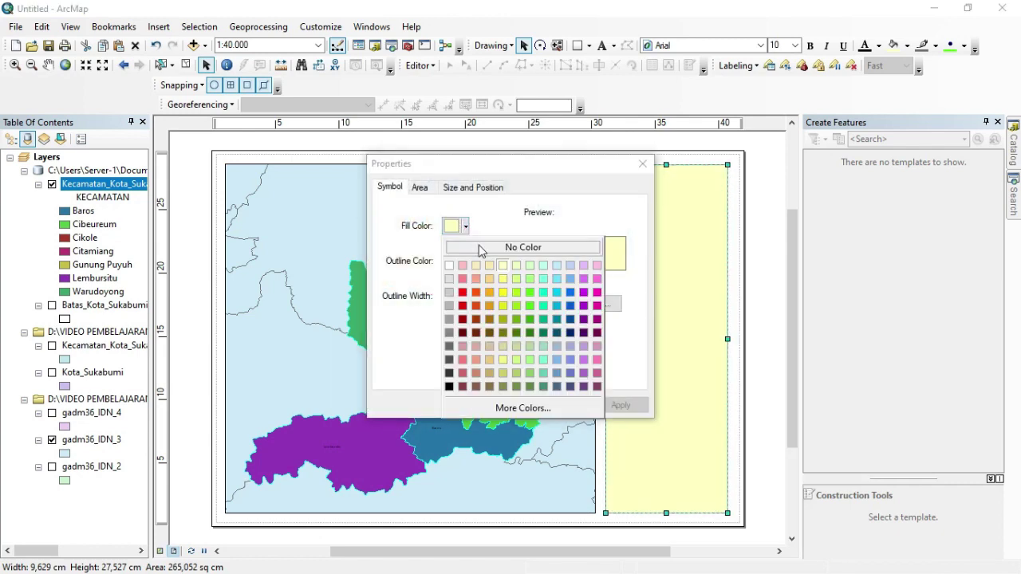
click(480, 248)
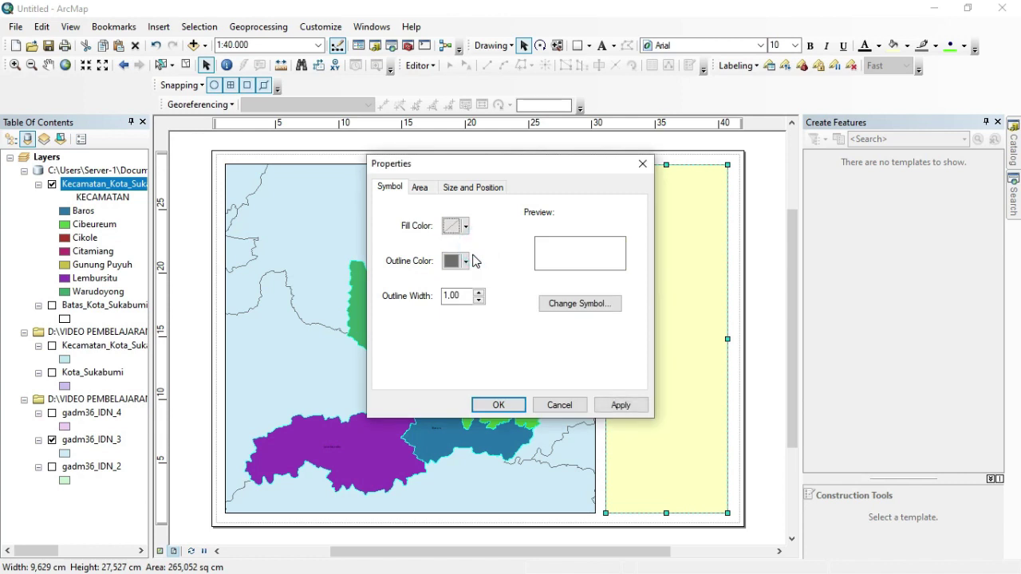
click(466, 262)
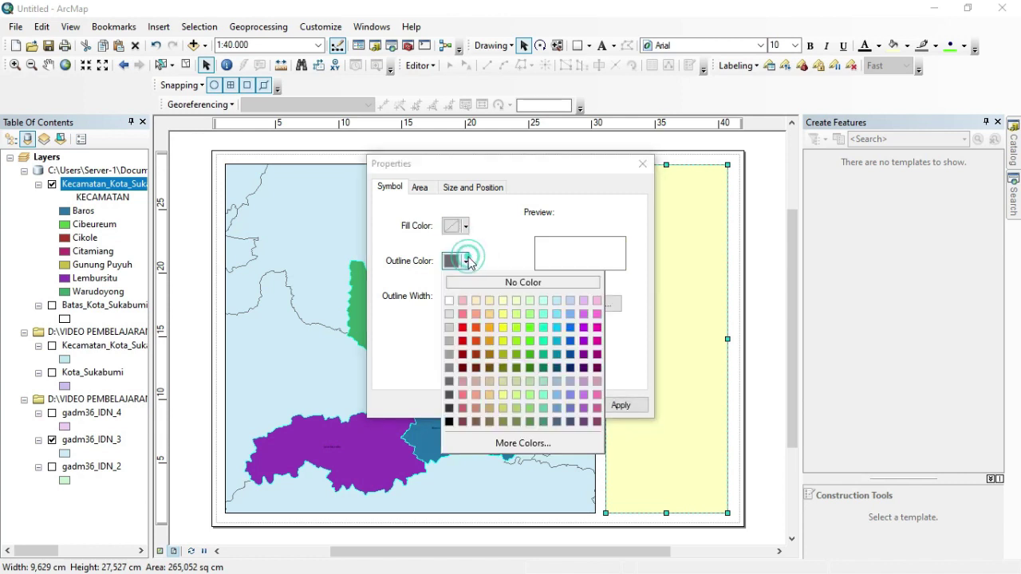
click(449, 422)
click(510, 408)
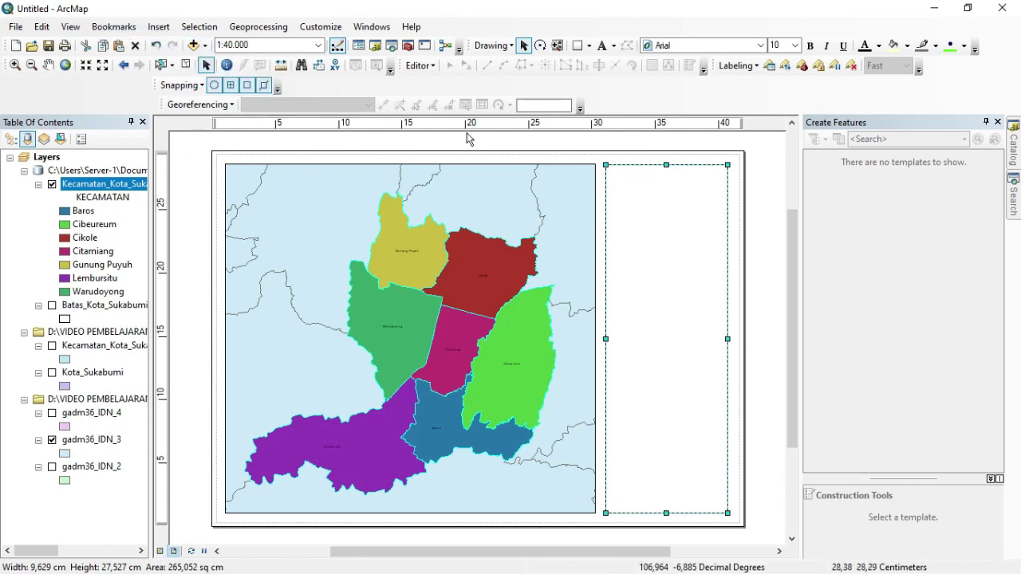
Step: Insert a text element and move it to the upper part of the empty rectangle beside the map
click(158, 30)
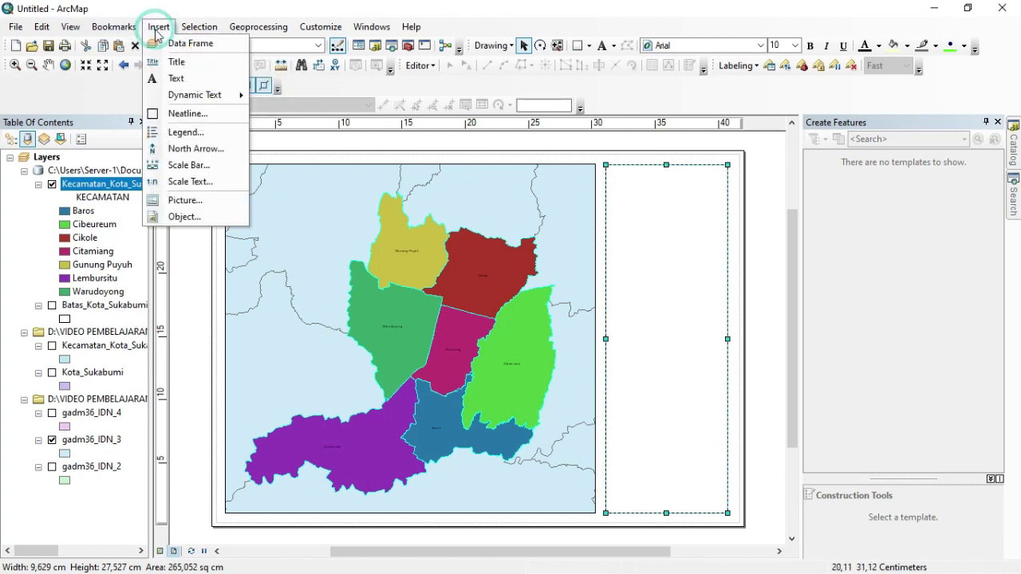
click(185, 81)
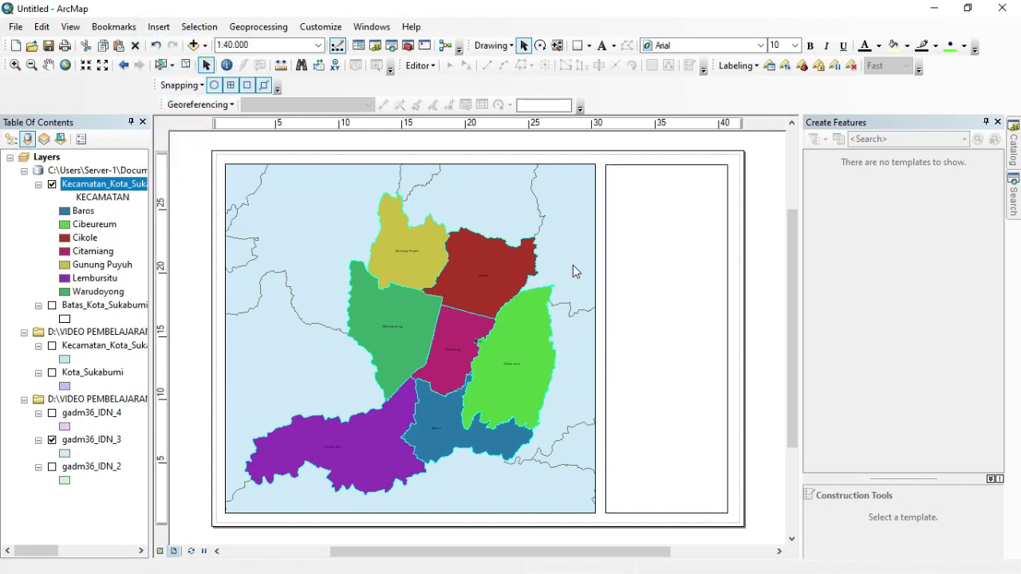
click(477, 339)
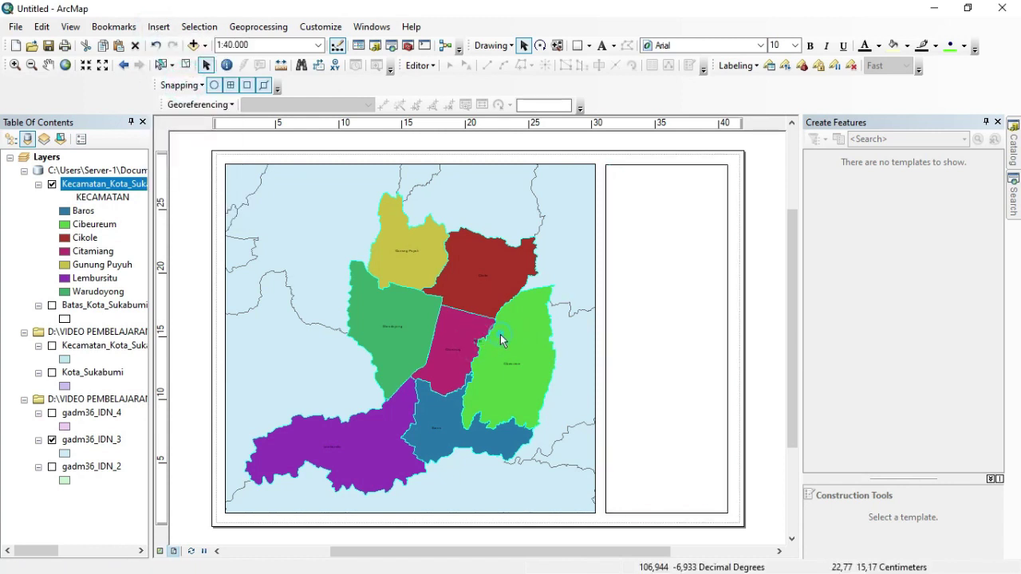
click(476, 339)
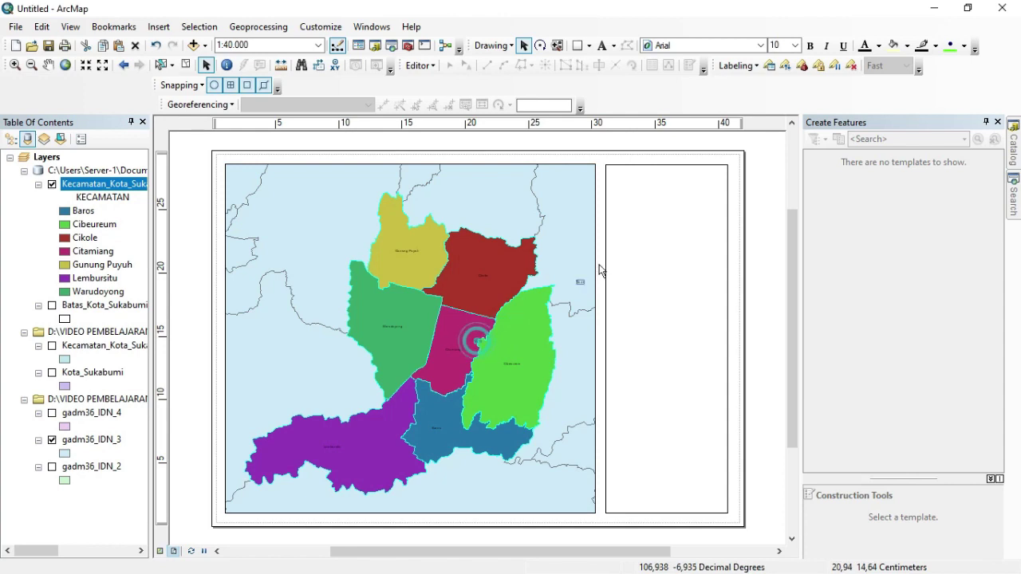
Step: Format the inserted text element as bold Arial at size 14
double_click(647, 183)
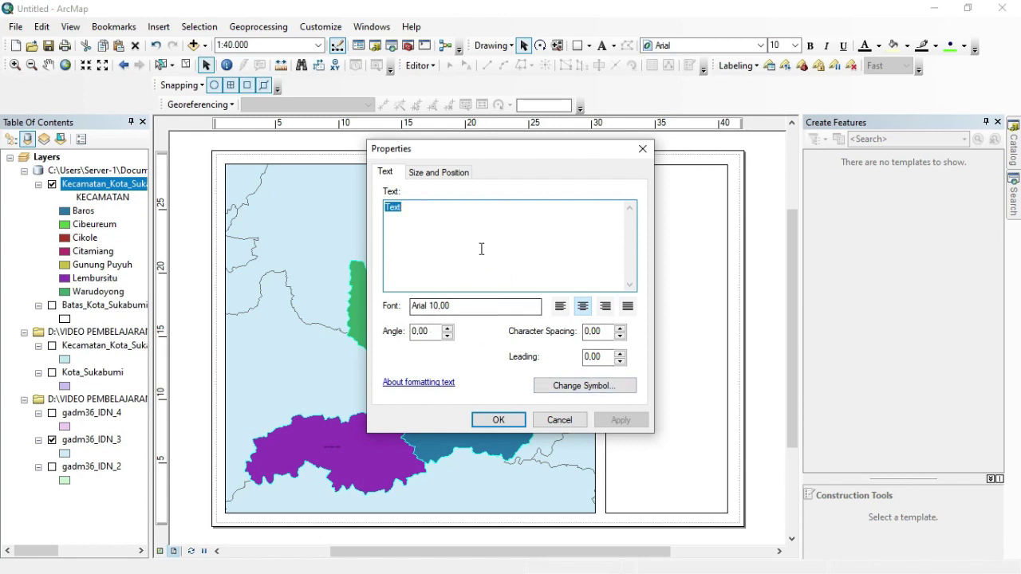
click(585, 388)
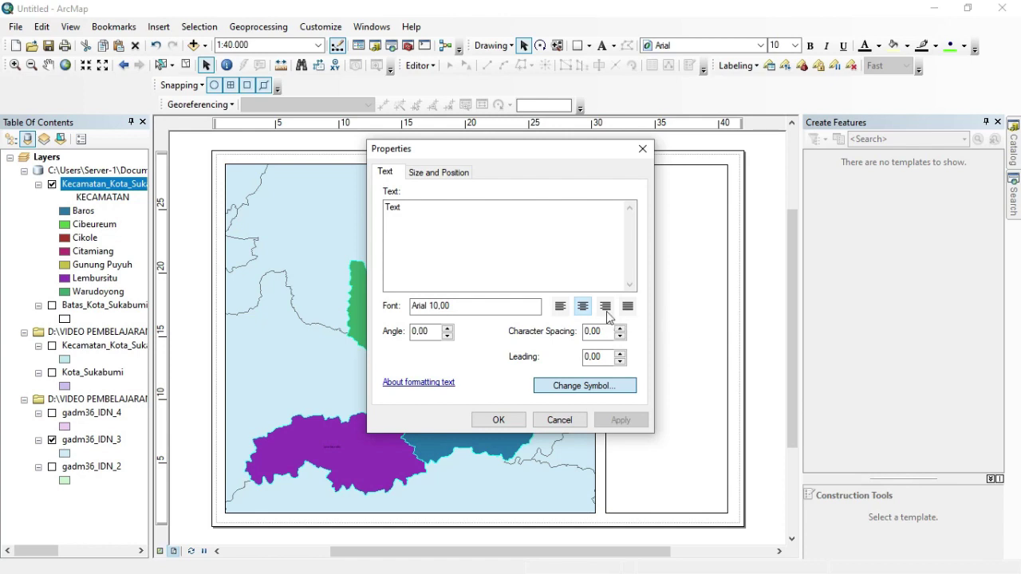
click(592, 389)
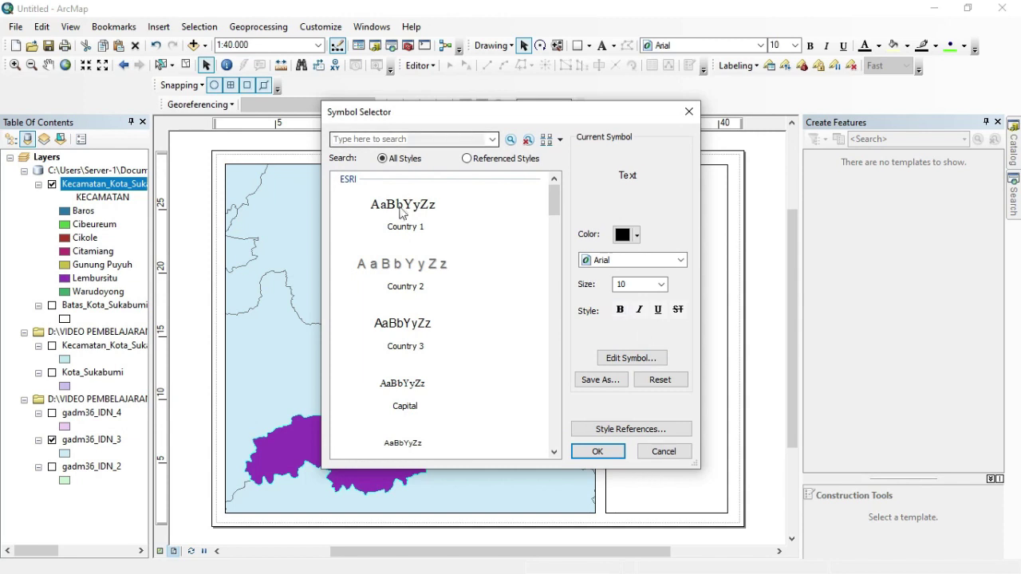
click(661, 285)
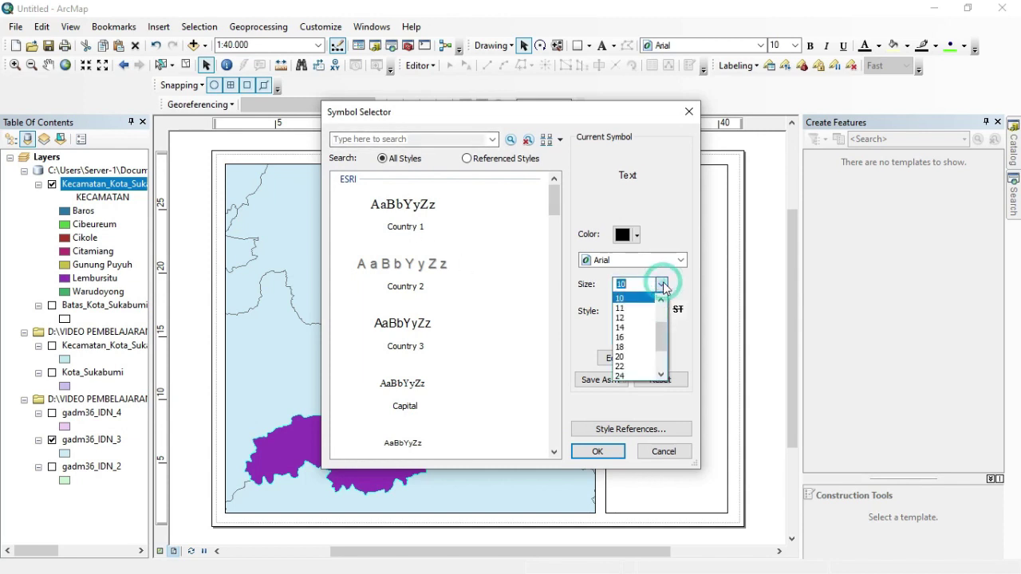
click(628, 328)
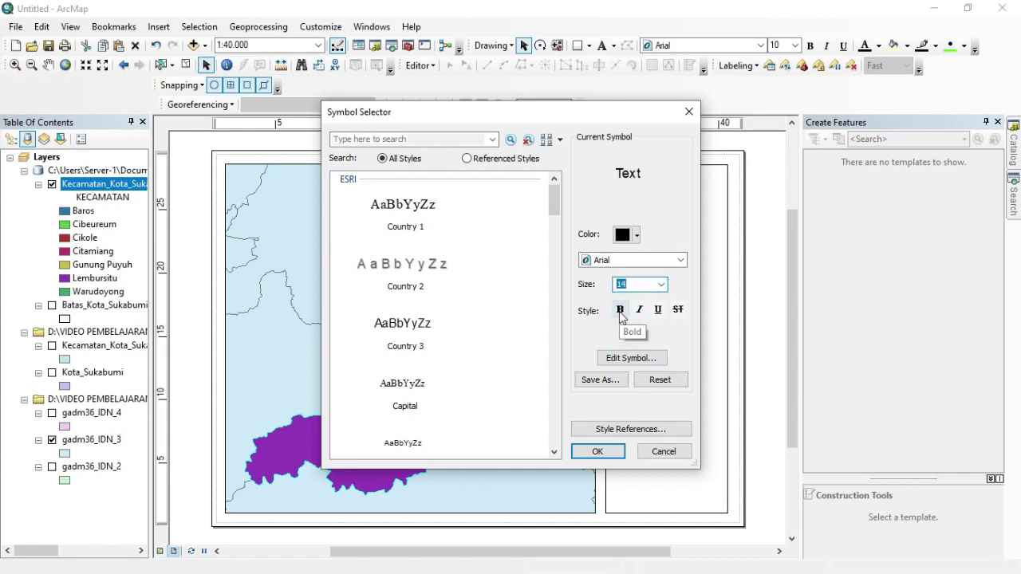
click(620, 310)
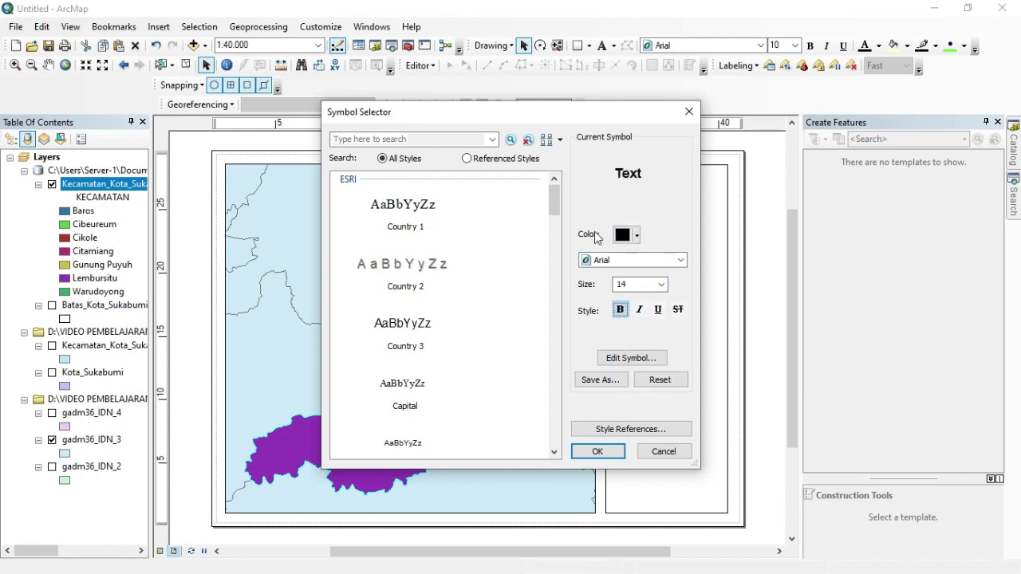
click(594, 453)
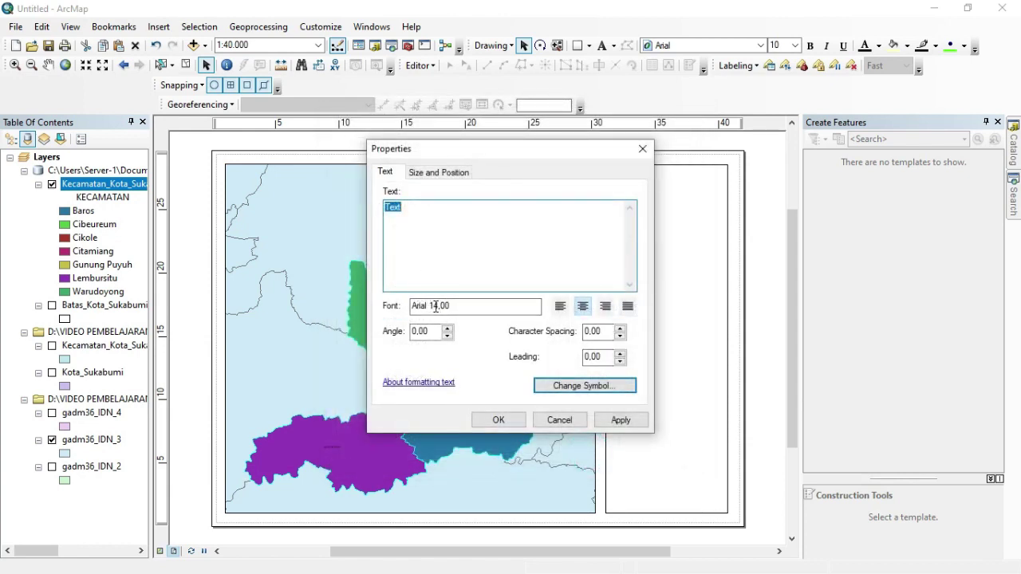
Step: Replace the placeholder text with the two-line title "PETA ADMINISTRASI / KOTA SUKABUMI" and center it near the top of the empty rectangle
click(417, 206)
drag(417, 206, 385, 207)
text(PETA ADMINISTRASI)
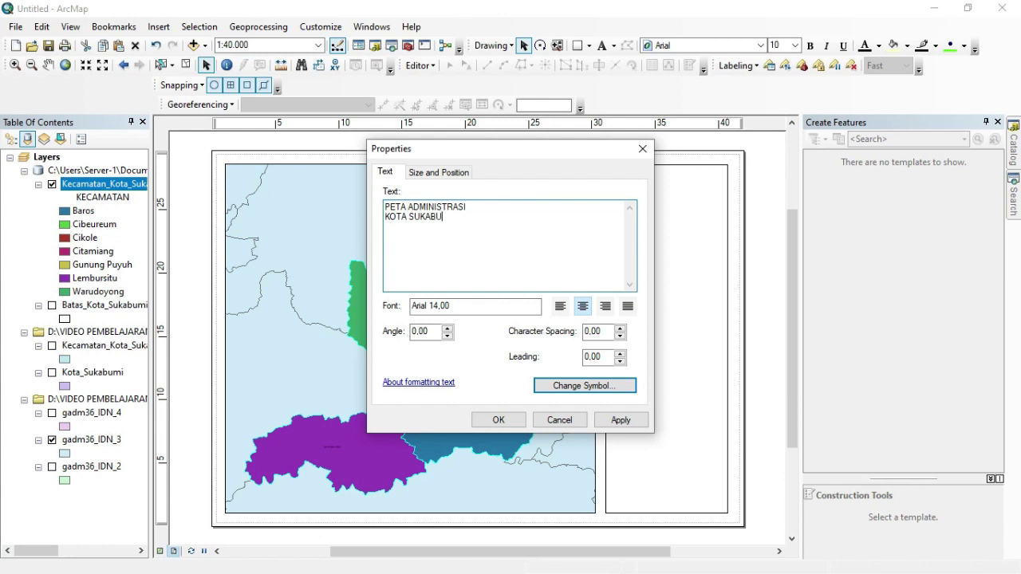
click(509, 422)
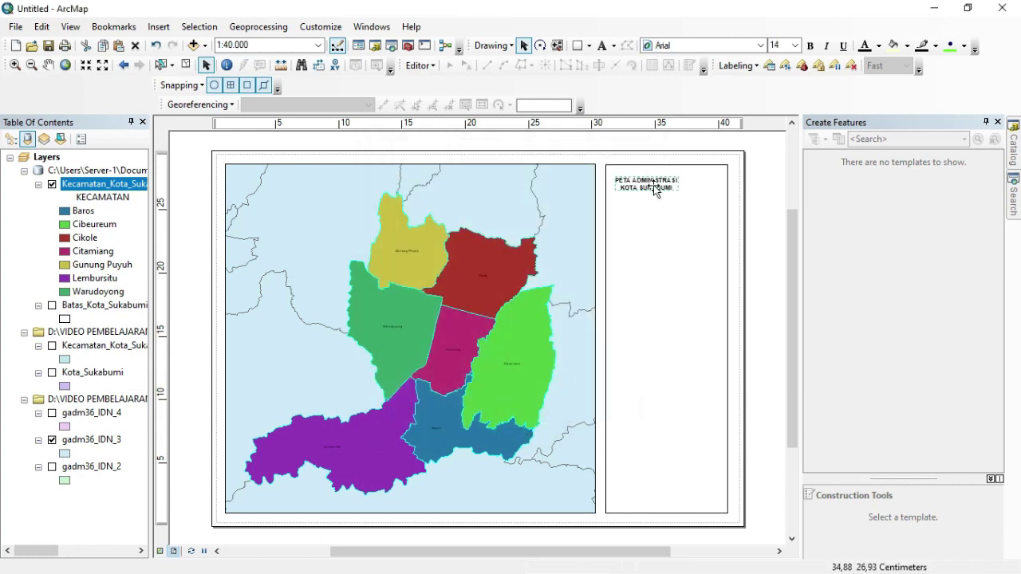
drag(639, 191, 667, 183)
key(ctrl+b)
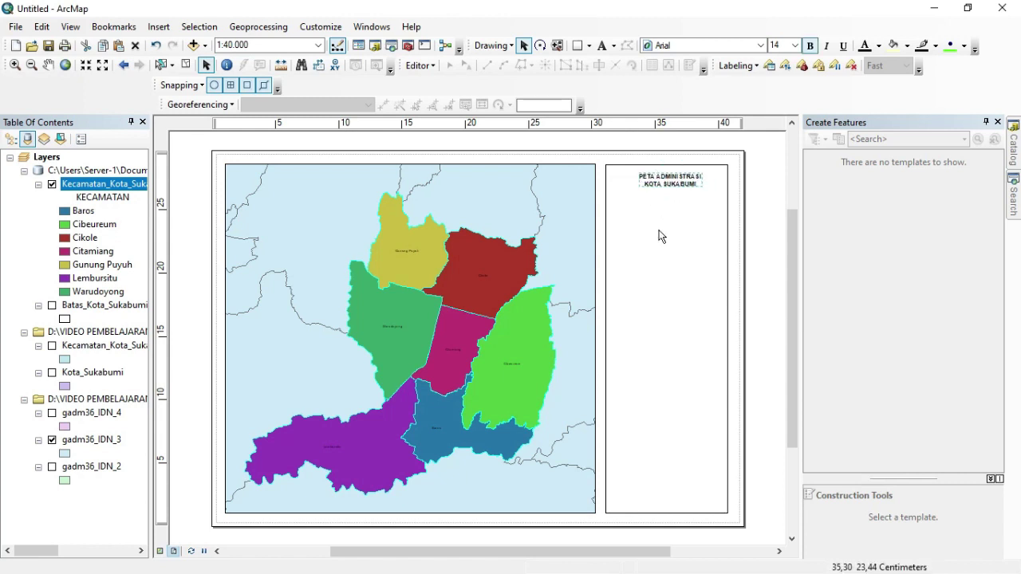
Step: Set the font size of the PETA ADMINISTRASI KOTA SUKABUMI title to 18
right_click(662, 182)
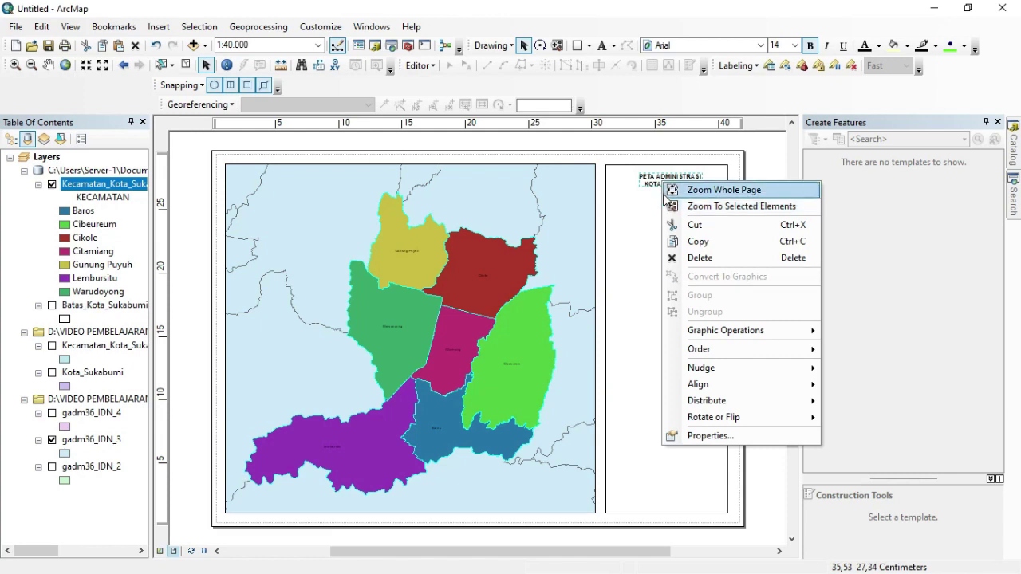
double_click(654, 182)
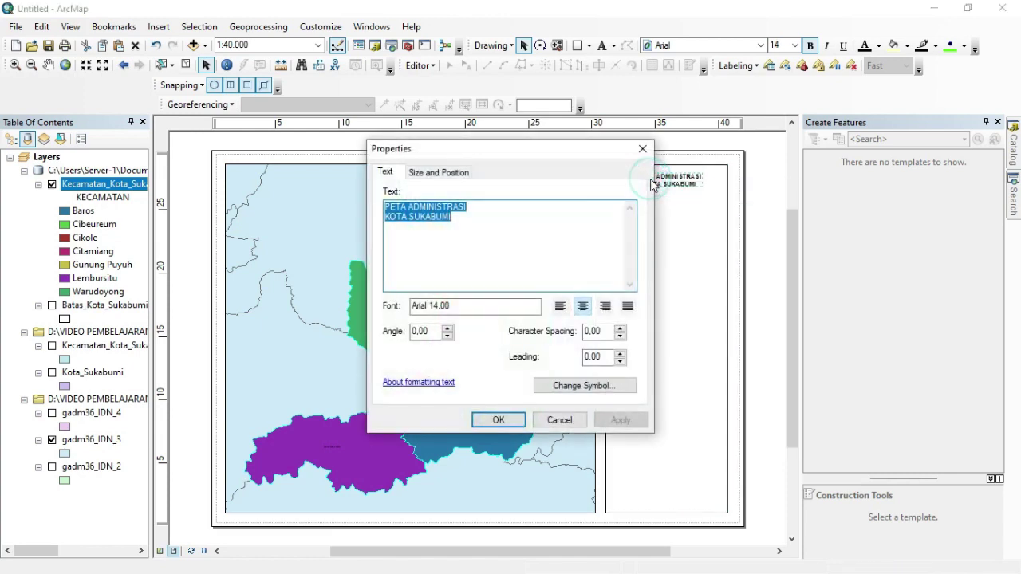
click(553, 391)
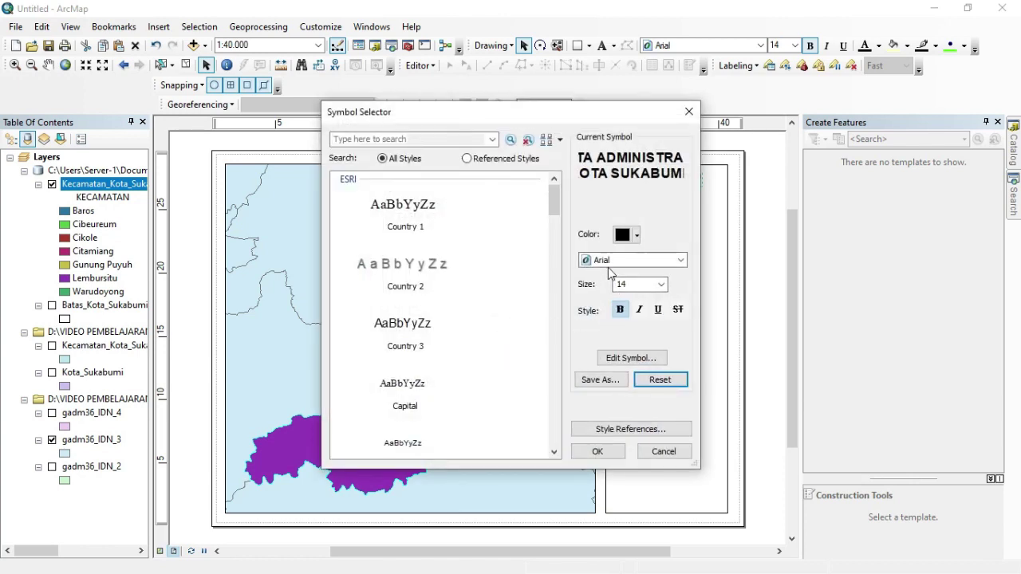
click(662, 284)
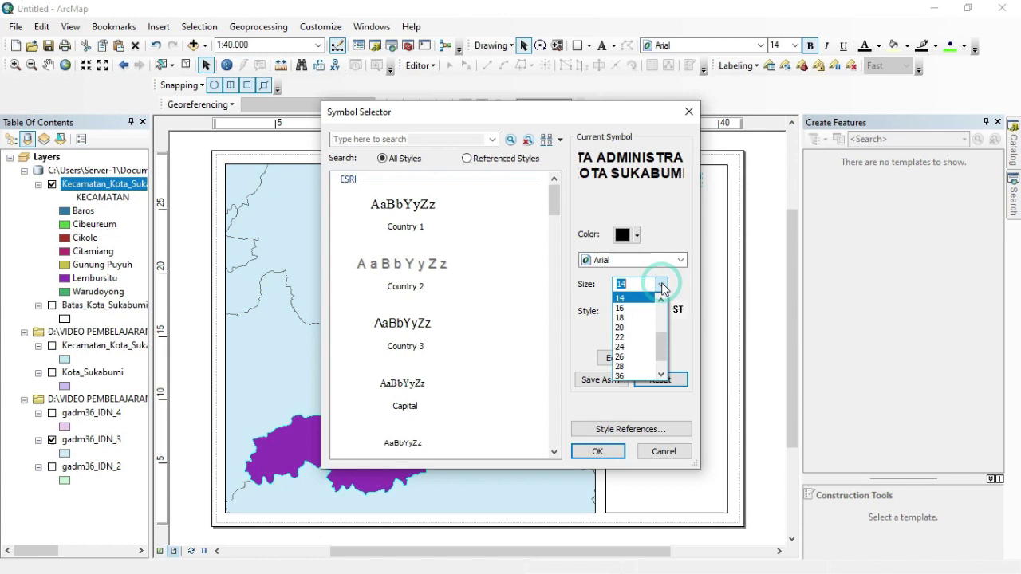
click(634, 319)
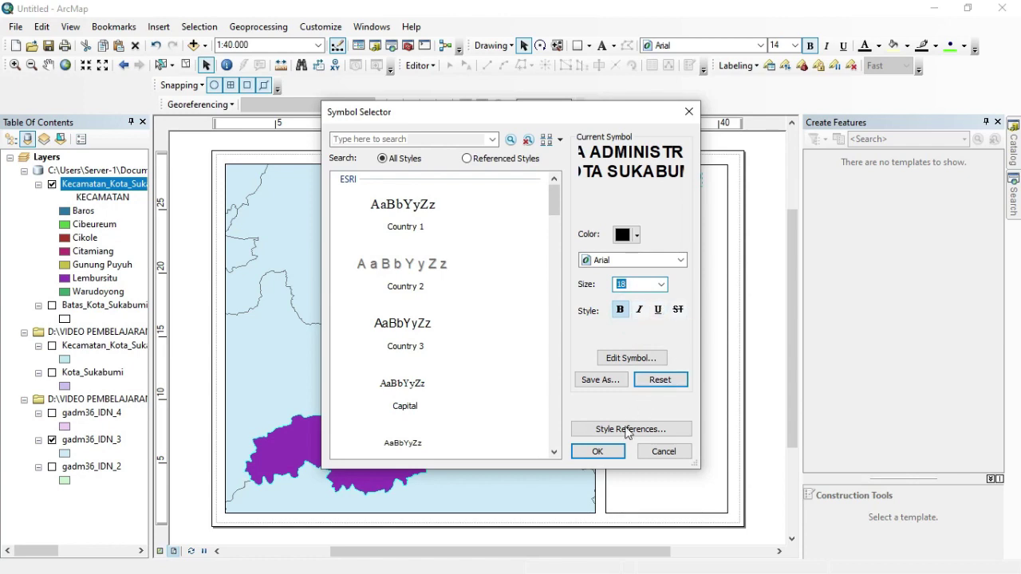
click(608, 451)
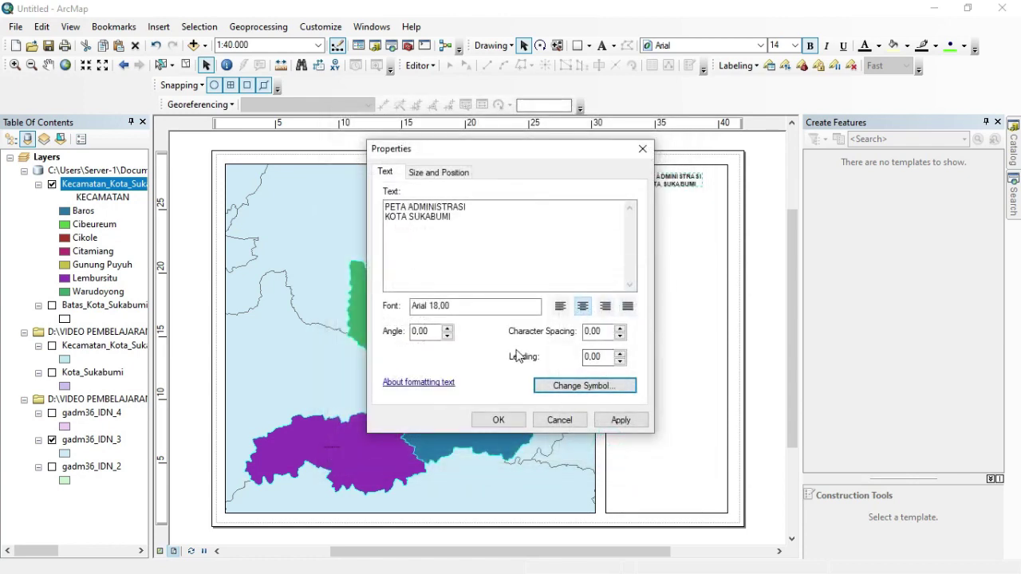
click(498, 420)
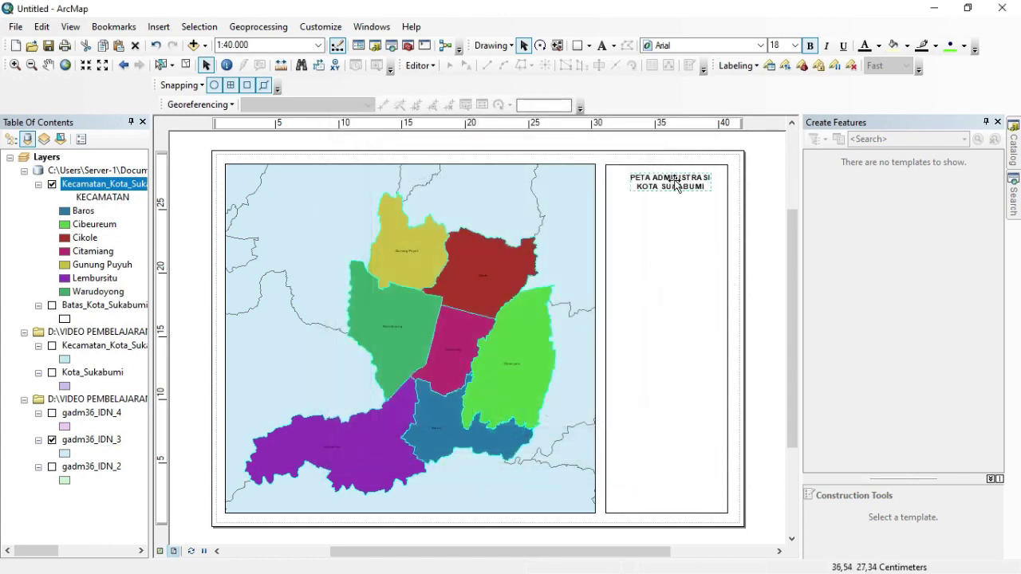
click(677, 230)
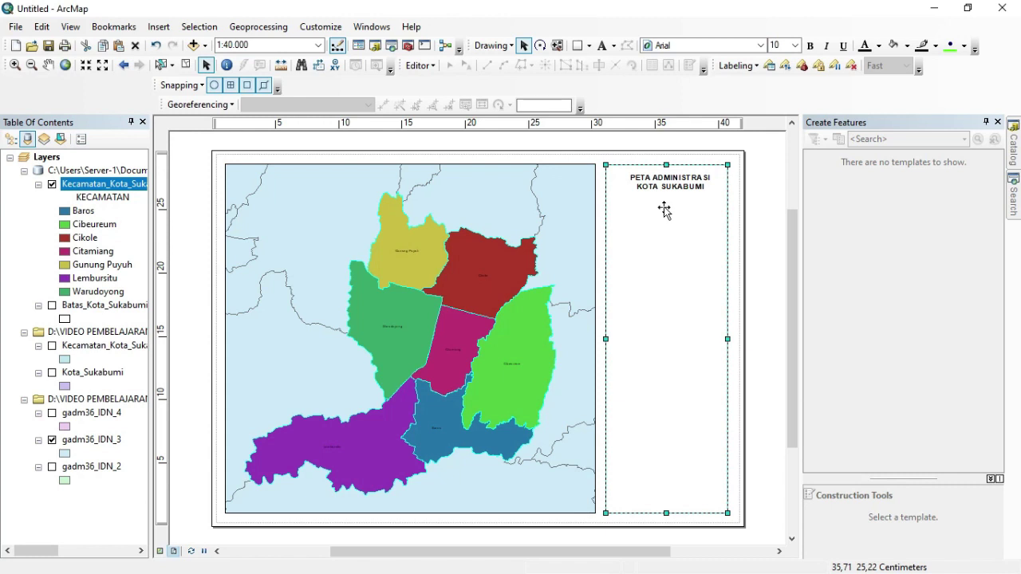
Step: Insert the ESRI North 8 north arrow and place it small and centered just beneath the title
click(159, 27)
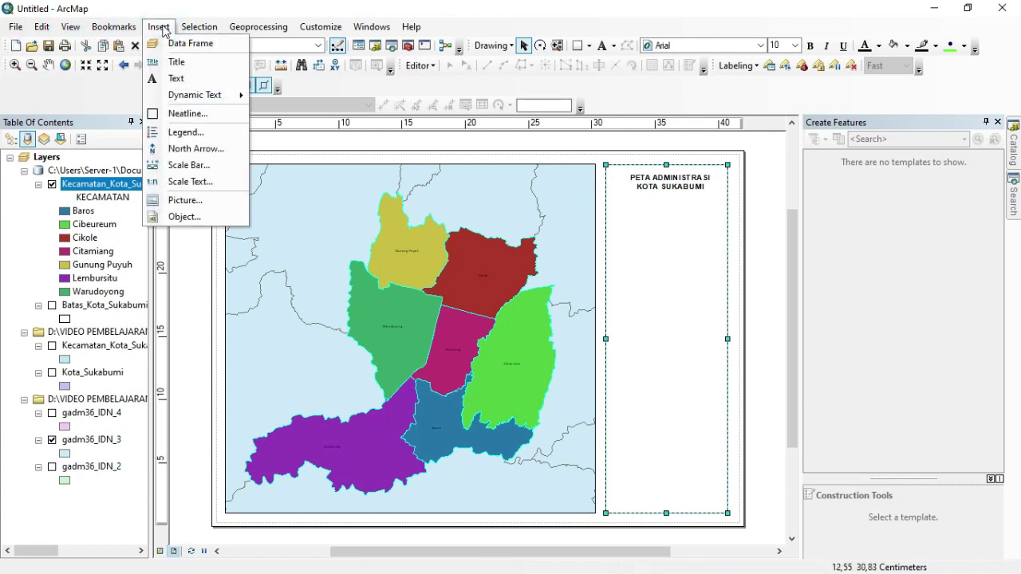
click(192, 150)
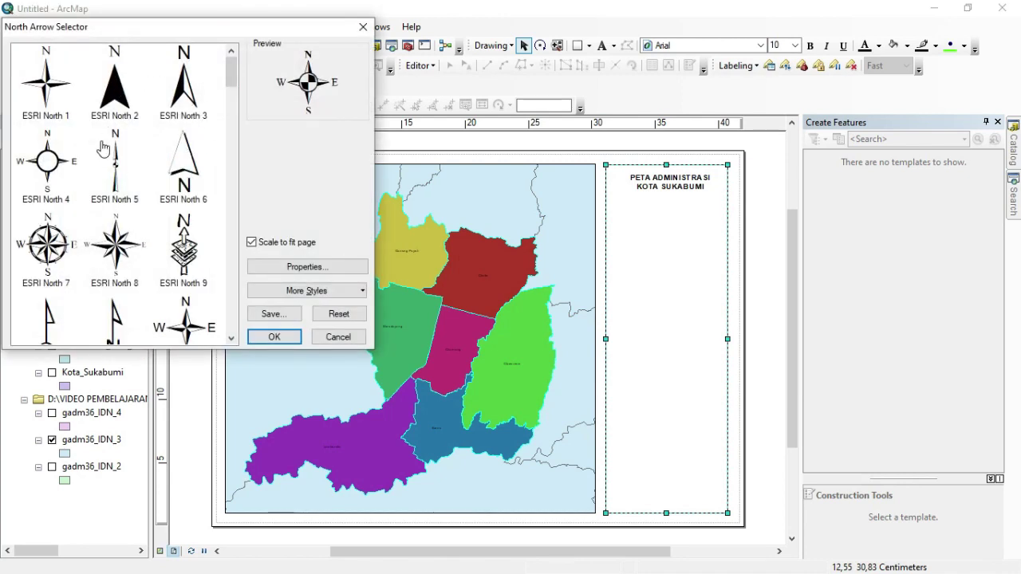
scroll(103, 160, down, 3)
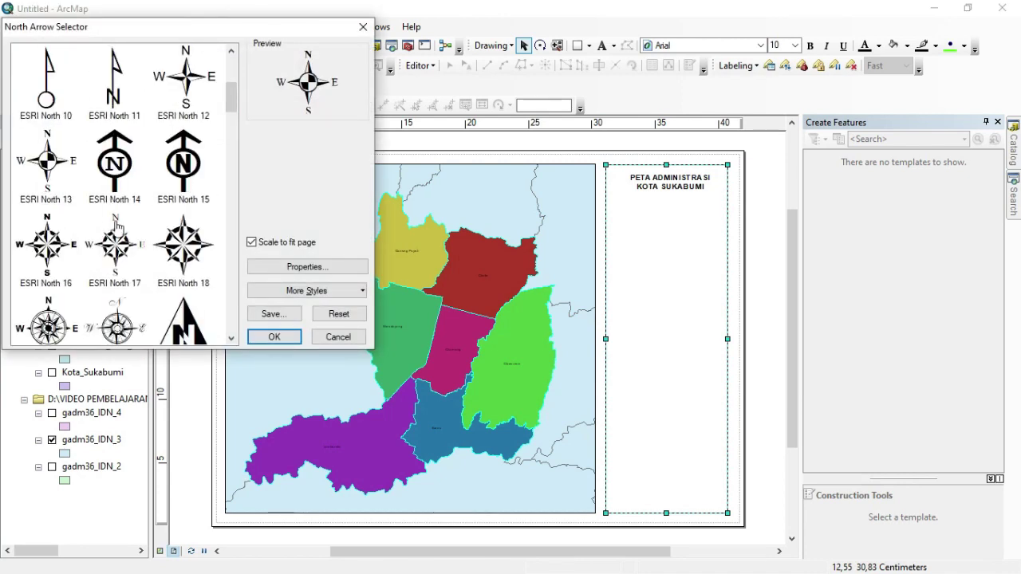
scroll(118, 229, down, 2)
scroll(117, 230, up, 2)
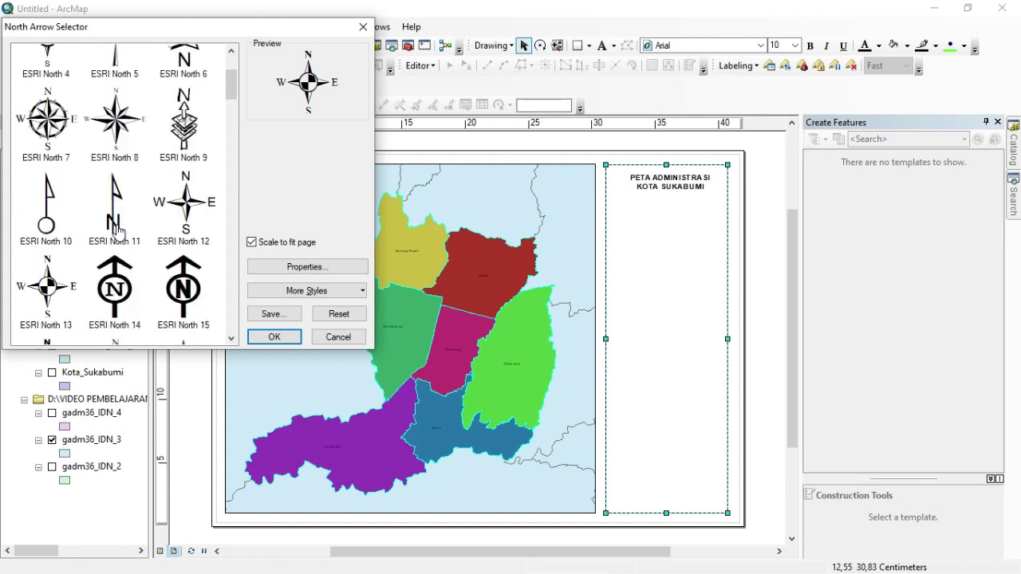
scroll(126, 208, up, 2)
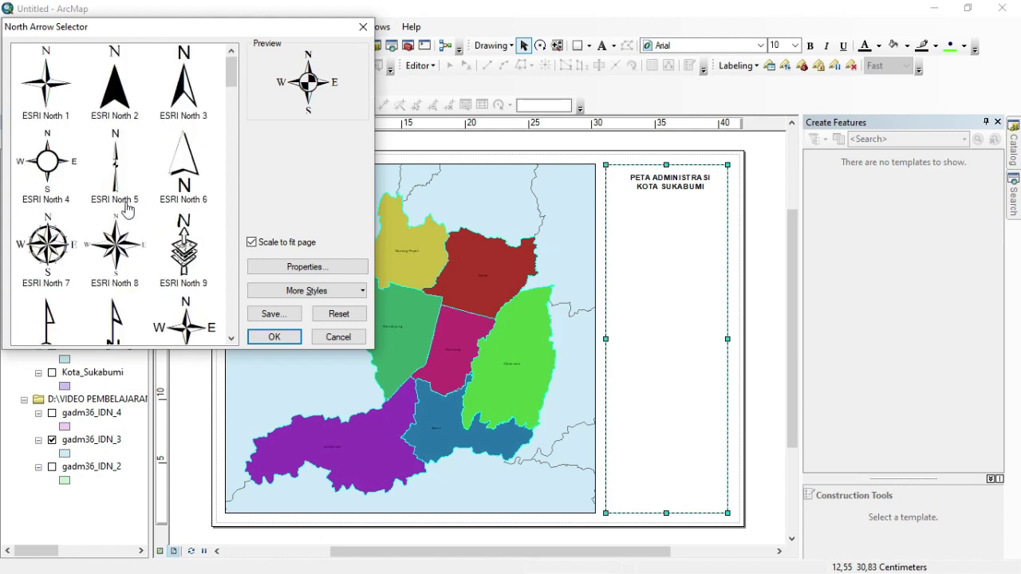
scroll(126, 208, down, 2)
click(116, 230)
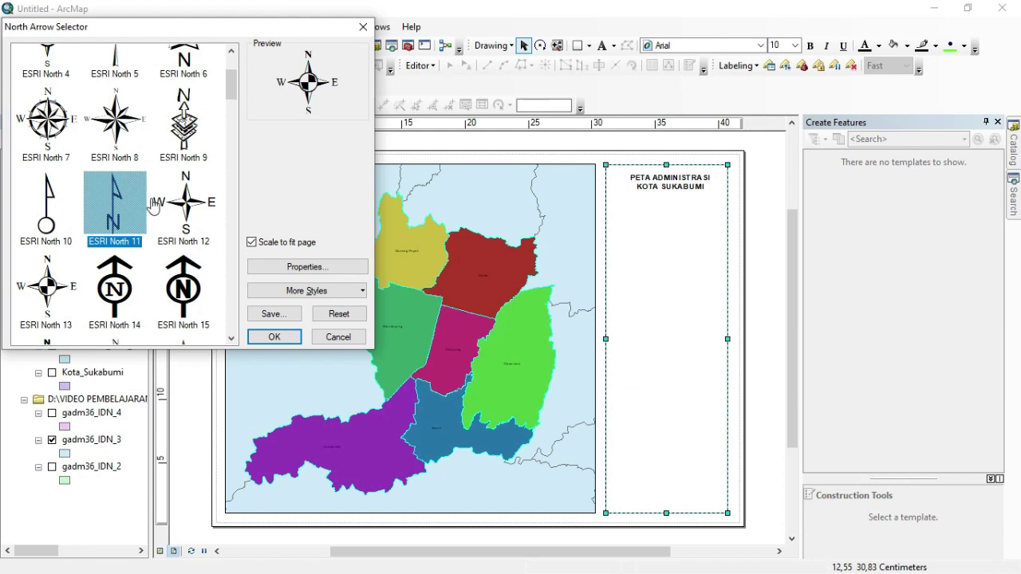
scroll(153, 205, down, 3)
scroll(153, 205, up, 4)
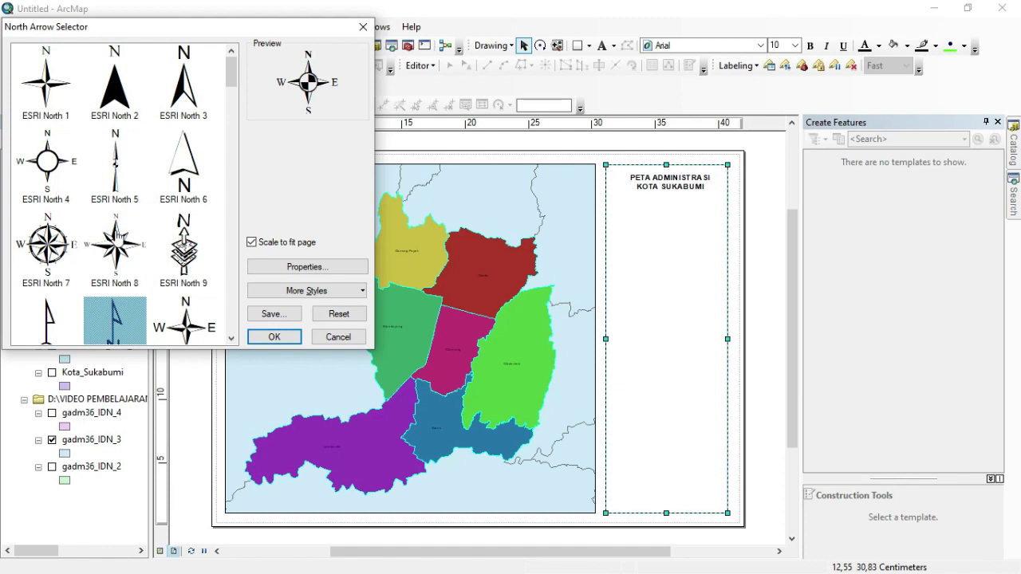
click(116, 241)
click(267, 337)
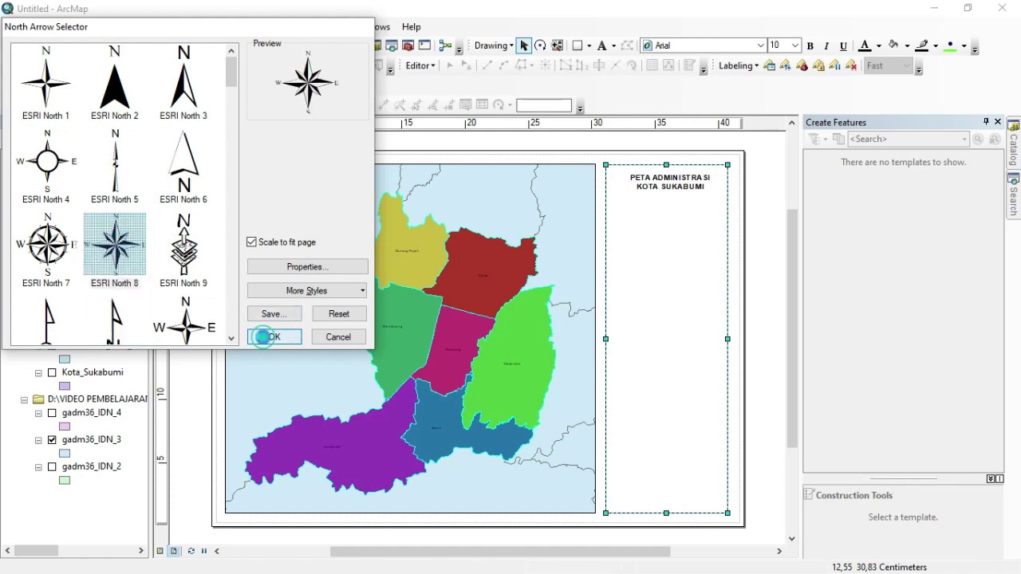
drag(427, 379, 691, 241)
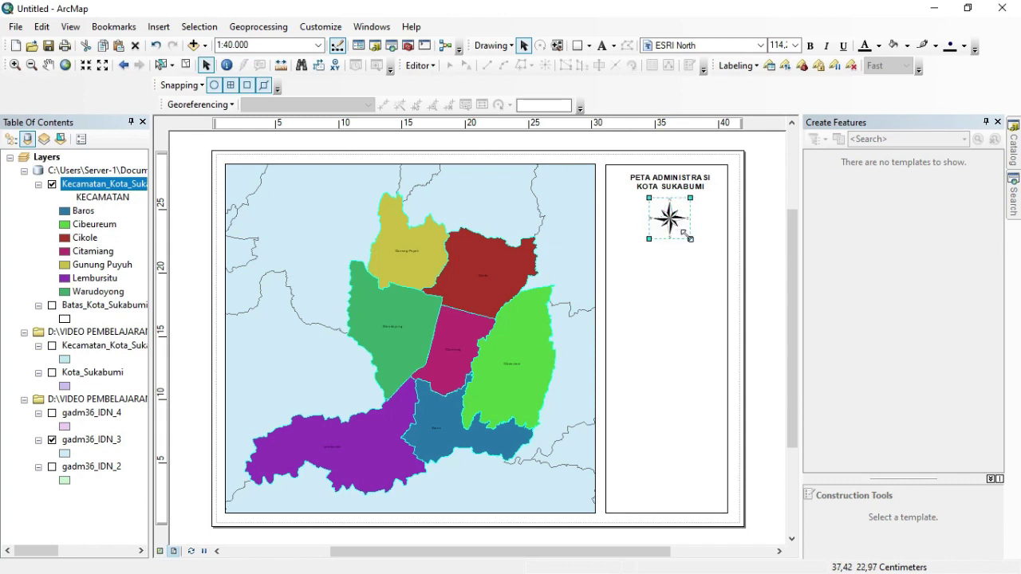
click(766, 239)
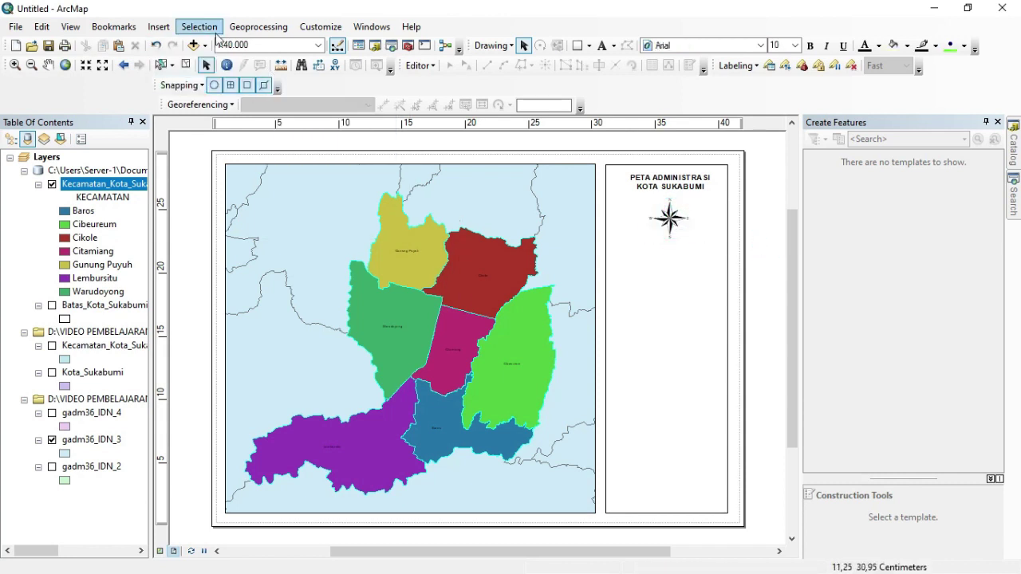
Step: Insert an Alternating Scale Bar 1 and move it off the map to just below the north arrow
click(159, 27)
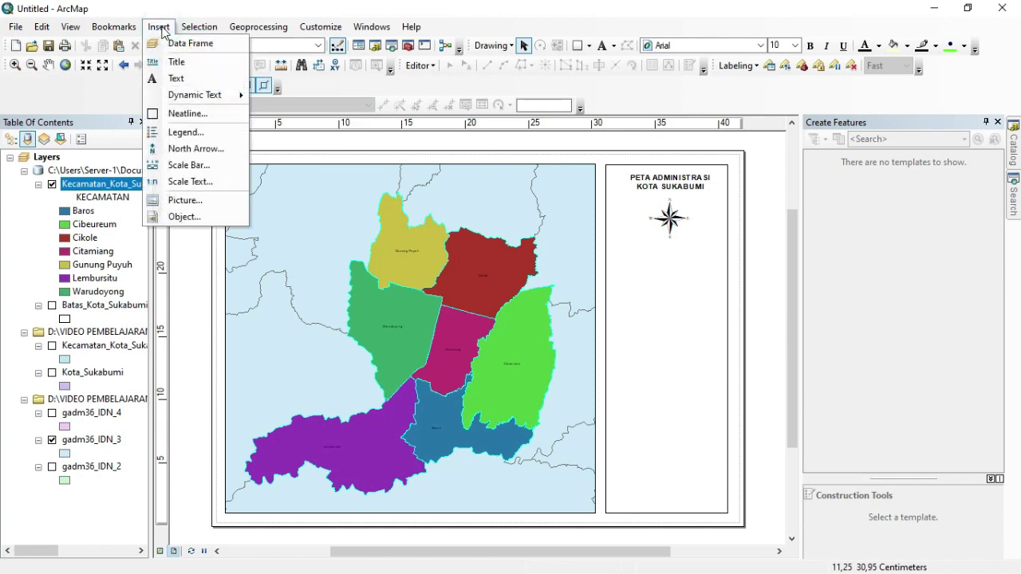
click(185, 165)
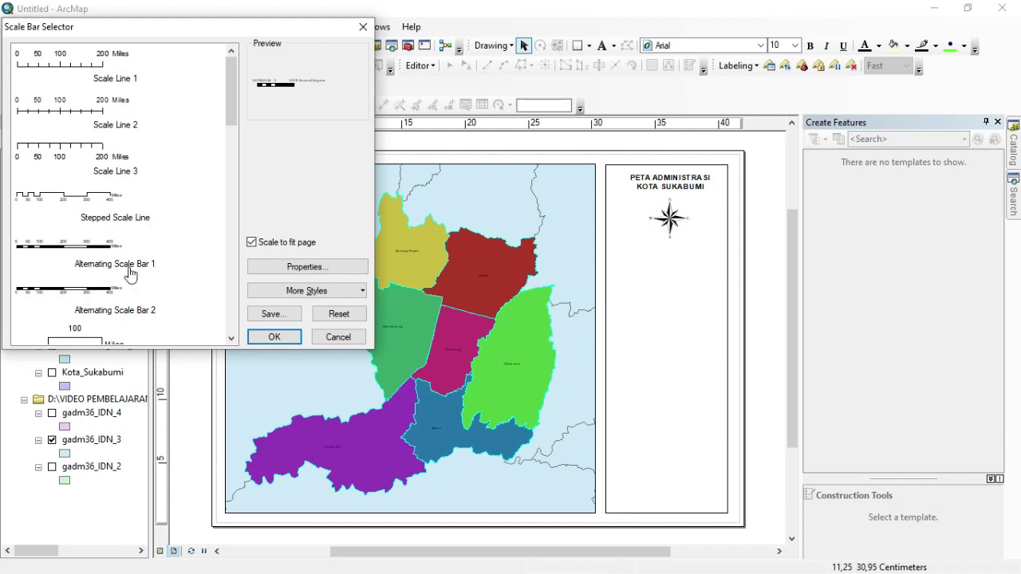
click(64, 249)
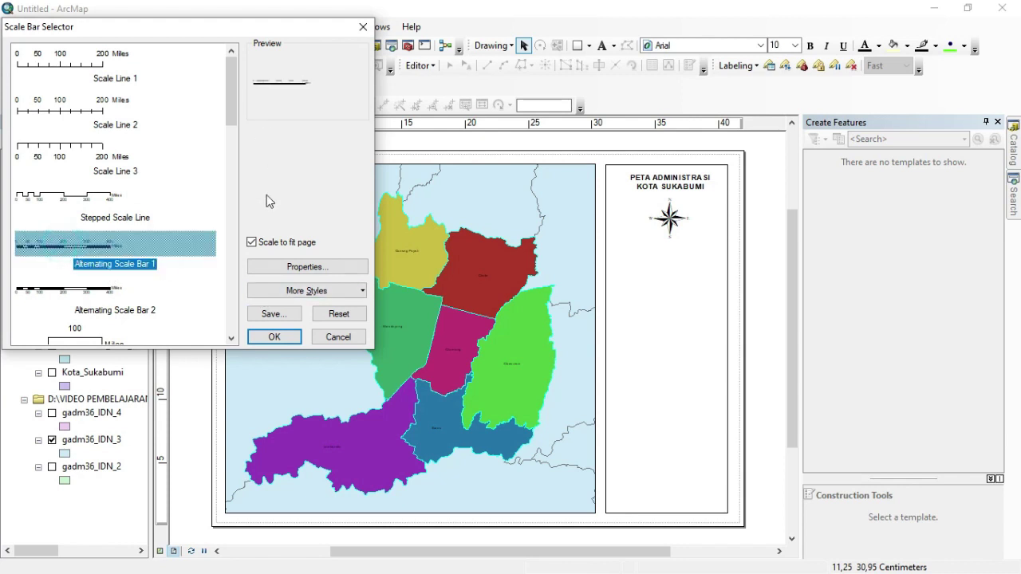
click(274, 337)
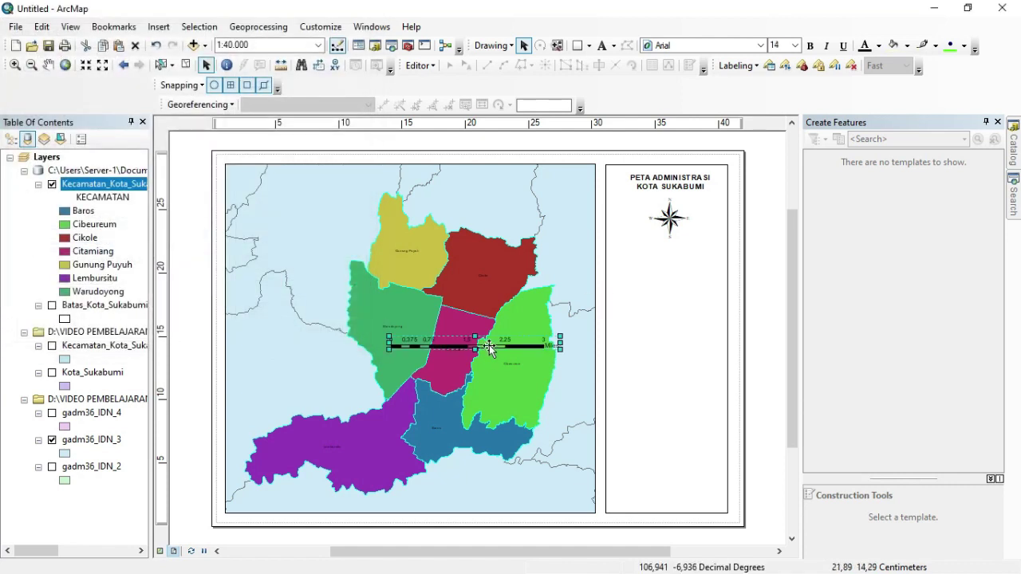
drag(492, 349, 686, 254)
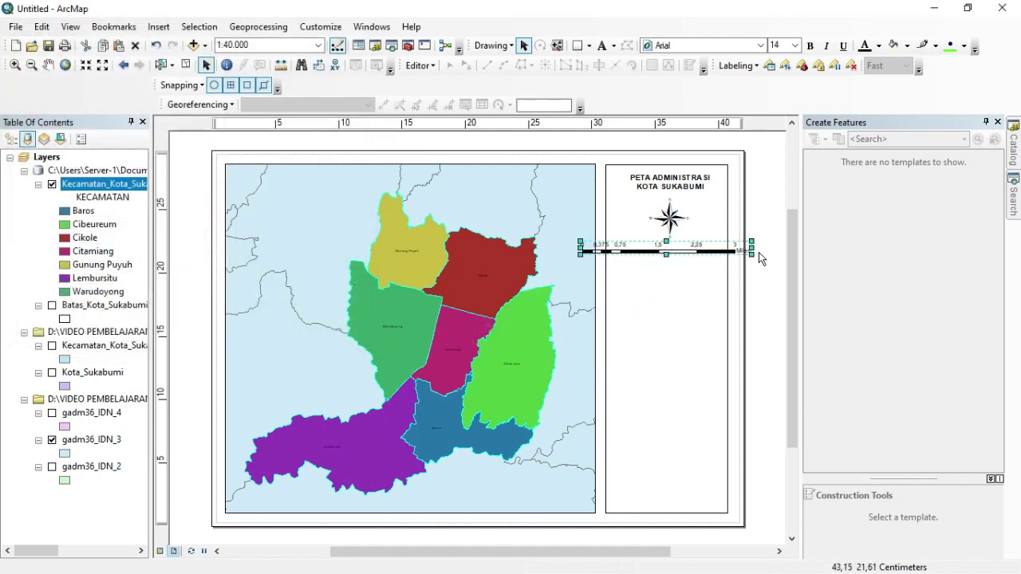
Step: Narrow the scale bar to fit inside the rectangle and position it under the north arrow
drag(752, 245, 663, 250)
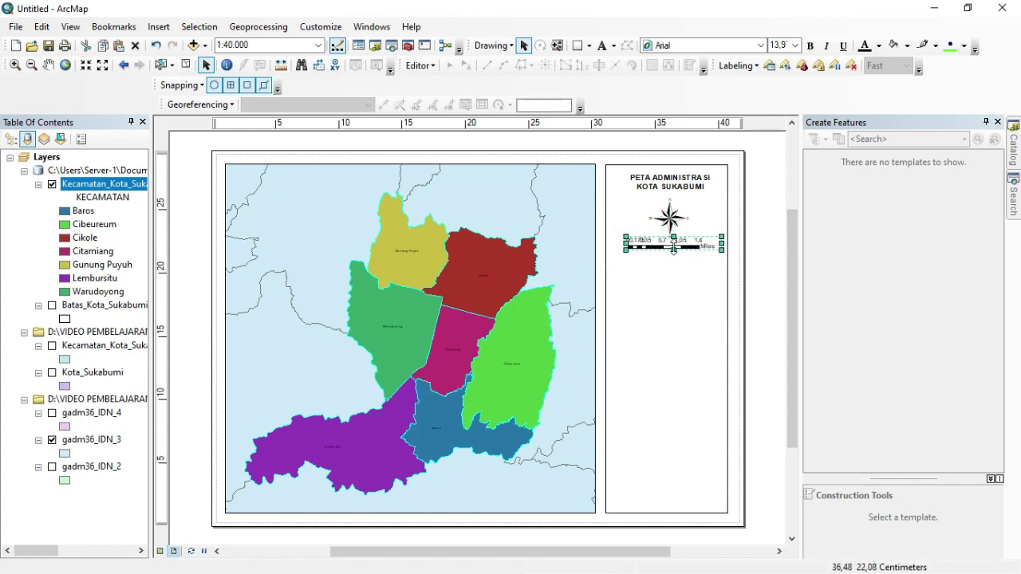
double_click(670, 248)
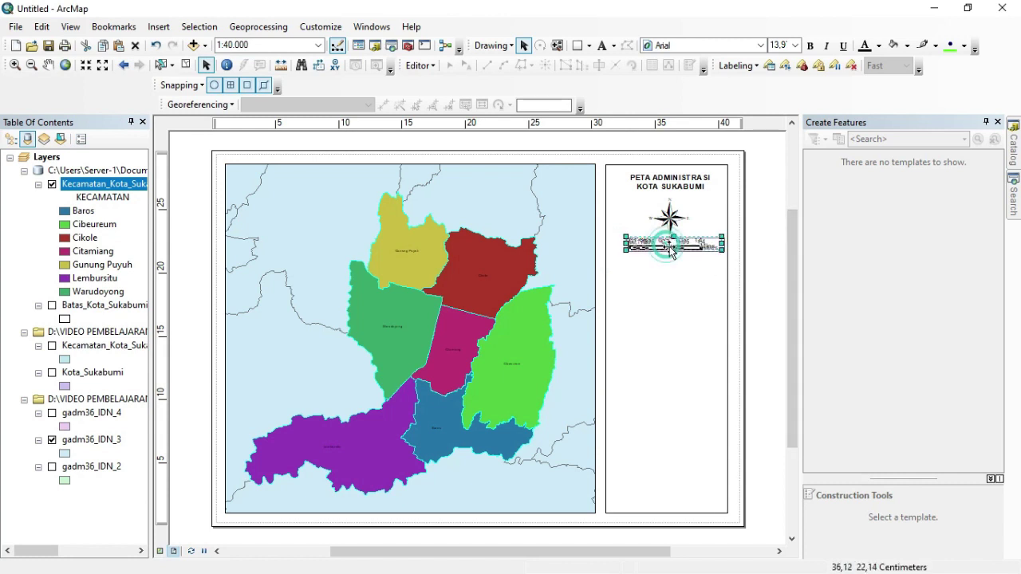
drag(673, 252, 676, 253)
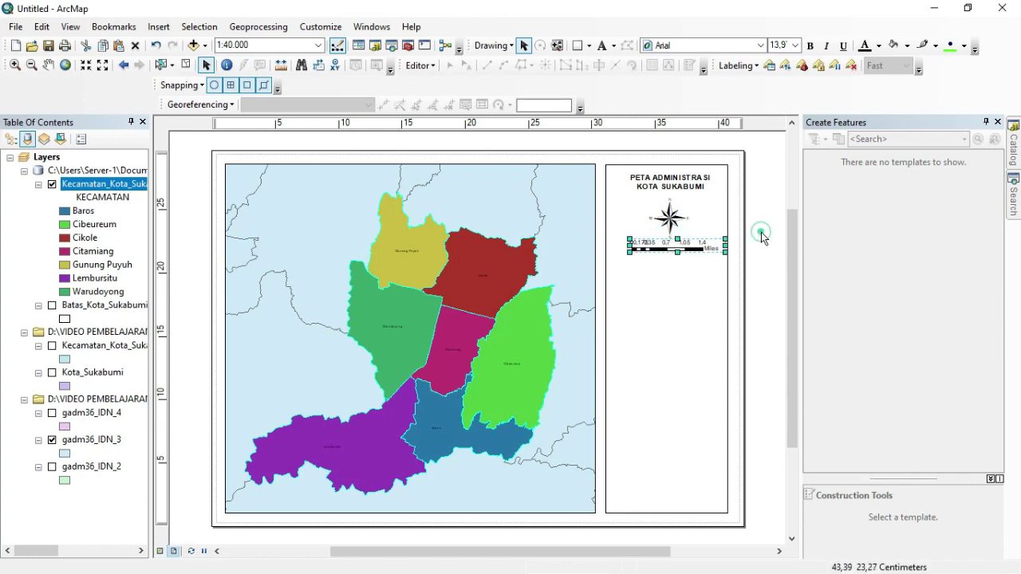
click(762, 235)
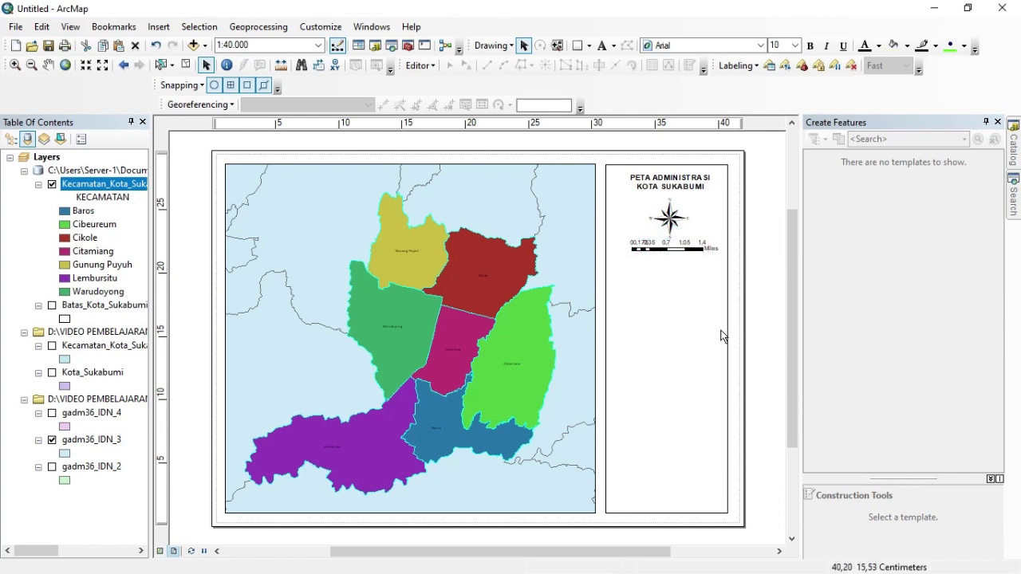
Step: Insert an Absolute Scale text and place it in the rectangle below the scale bar
click(158, 26)
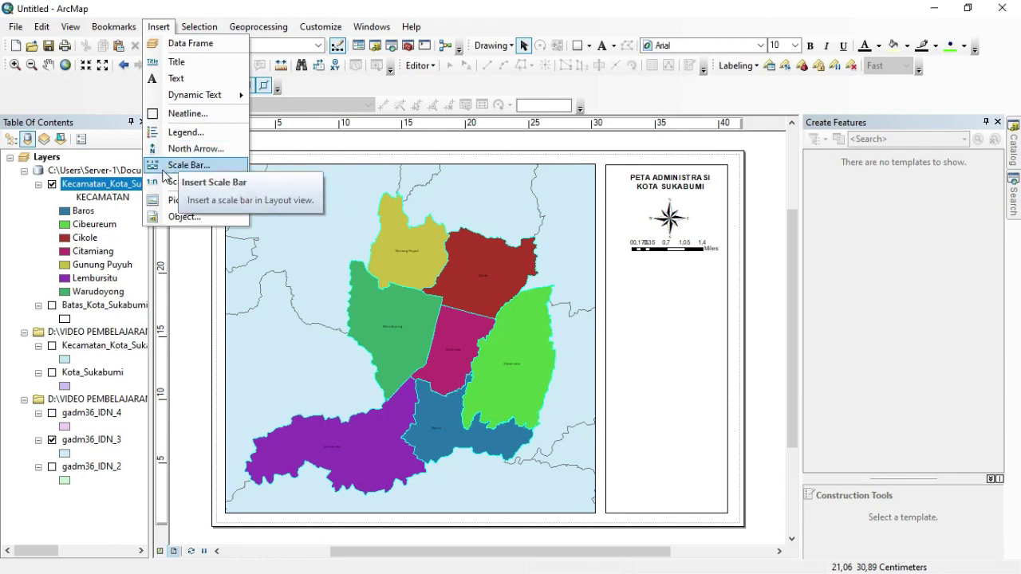
click(164, 182)
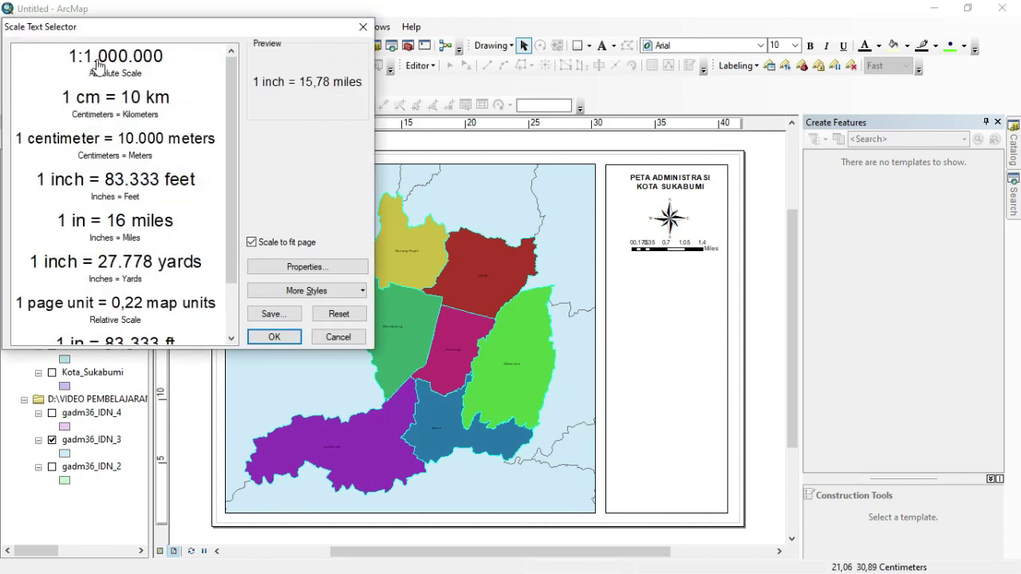
click(142, 64)
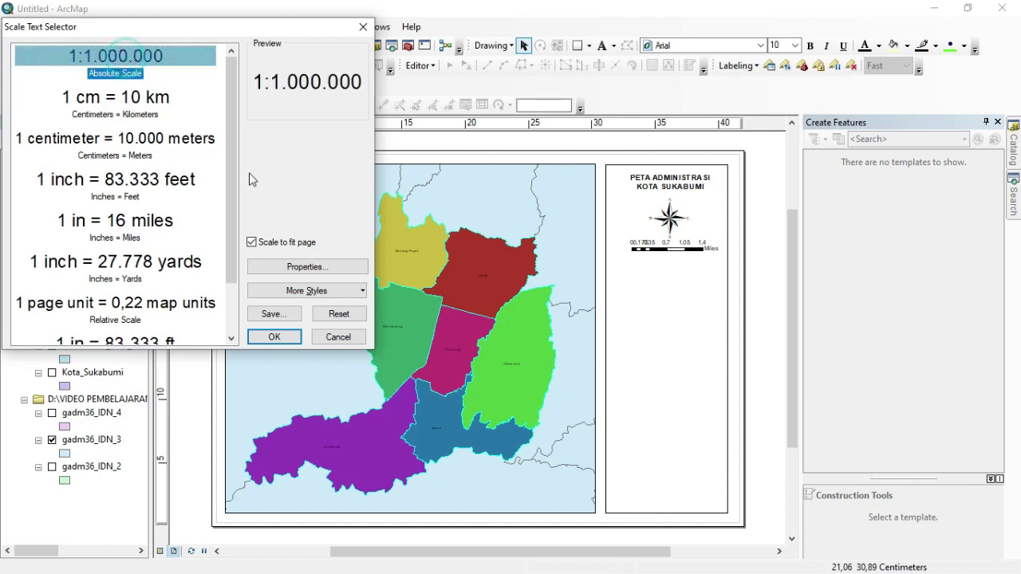
click(275, 338)
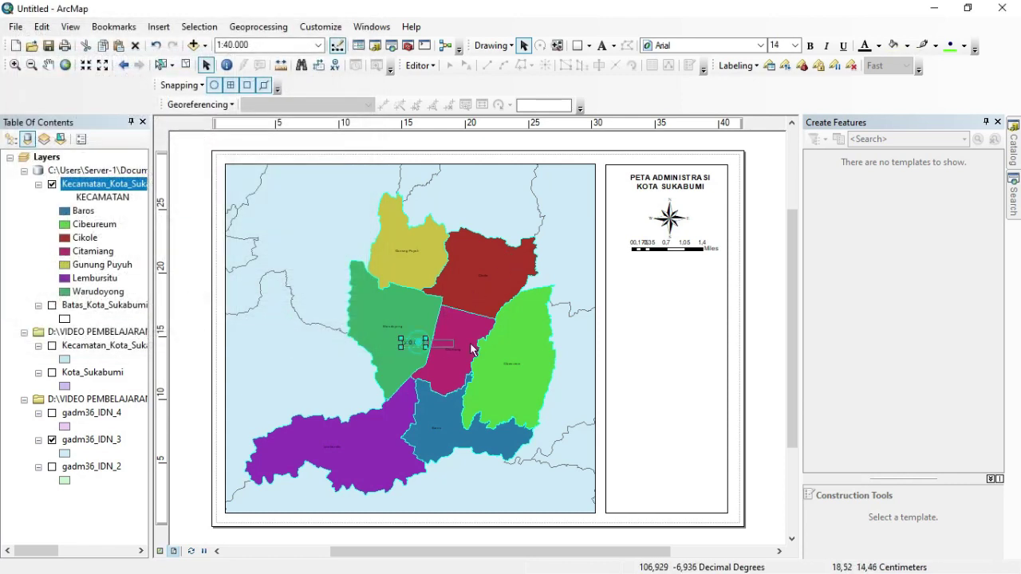
drag(473, 348, 667, 279)
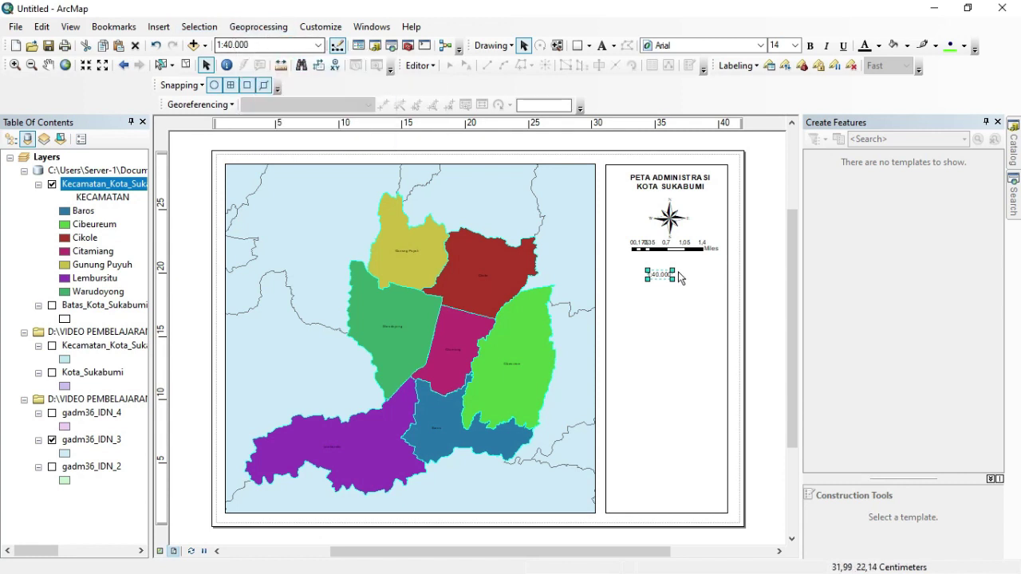
Step: Enlarge the scale text and center it in the rectangle just below the scale bar
mouse_move(679, 277)
mouse_down()
mouse_move(689, 286)
mouse_move(674, 273)
mouse_up()
click(685, 303)
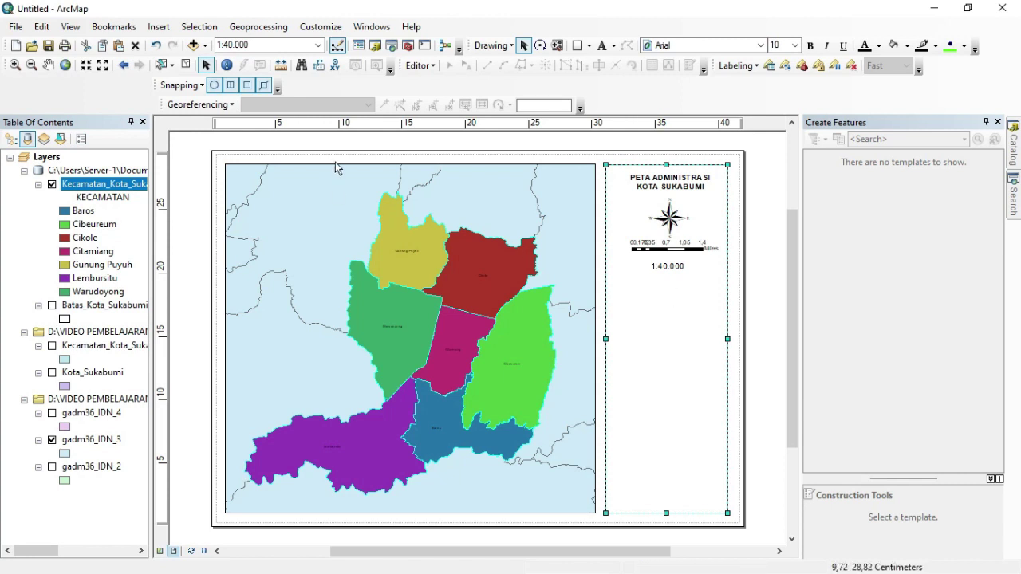
Step: Insert a one-column legend of Kecamatan_Kota_Sukabumi_Final and gadm36_IDN_3 with default settings and move it into the rectangle below the scale text
click(152, 28)
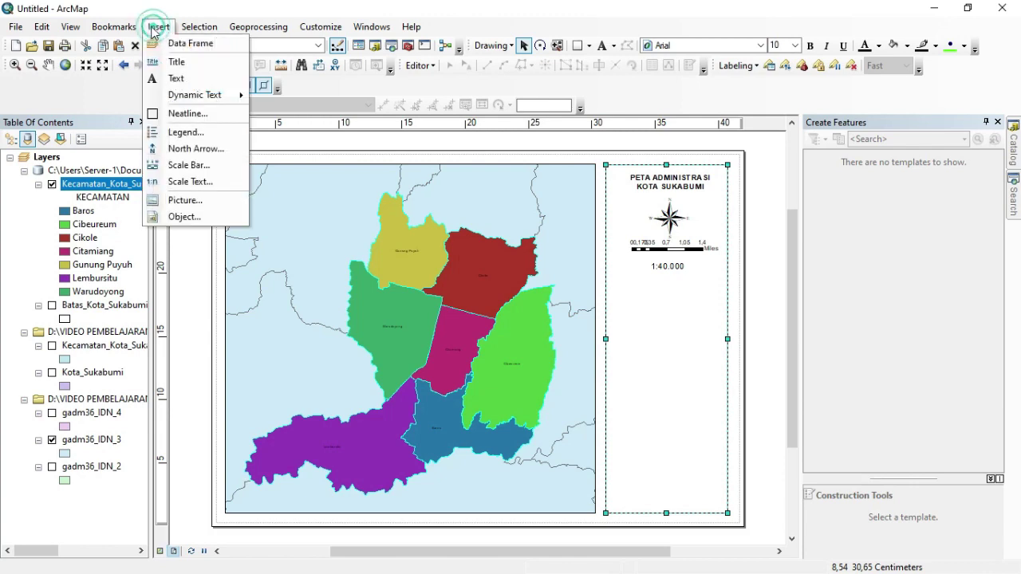
click(184, 135)
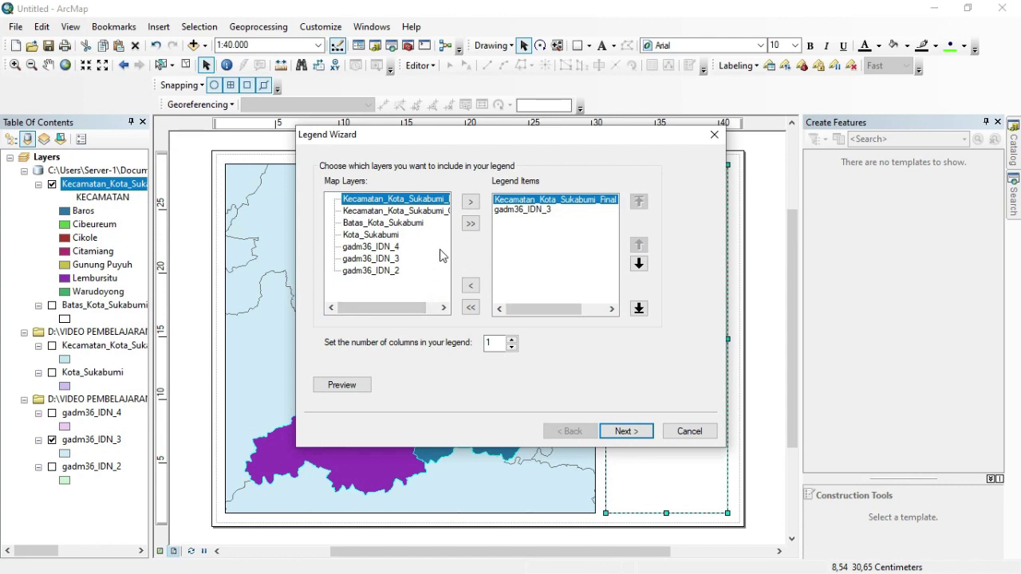
click(392, 205)
click(614, 435)
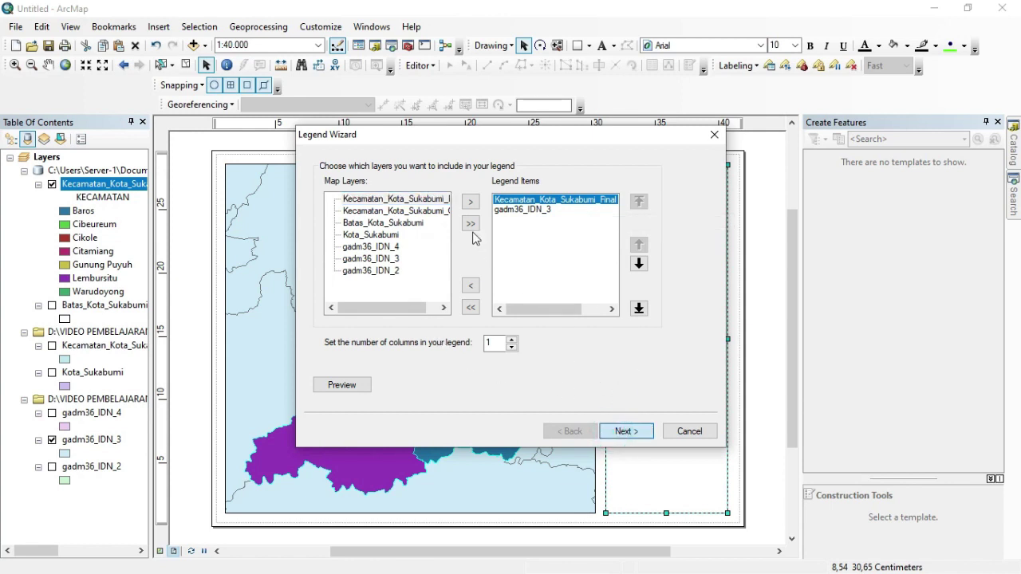
click(616, 431)
click(627, 434)
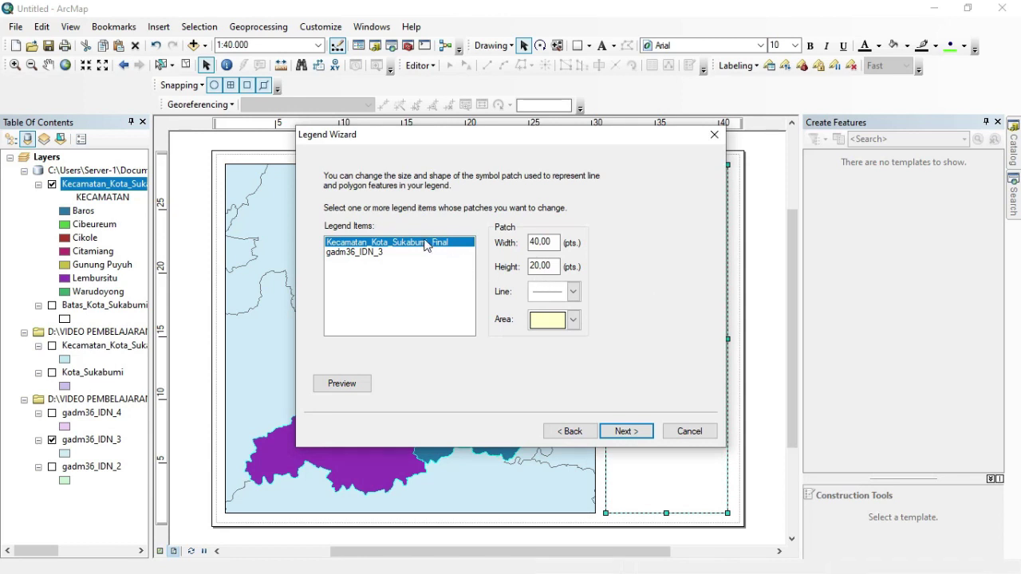
click(615, 431)
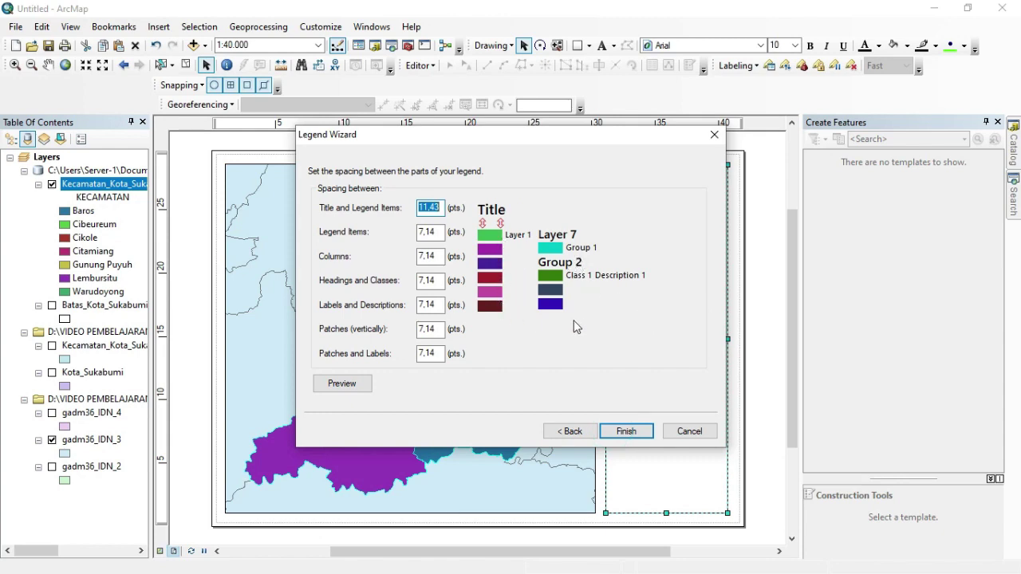
click(624, 431)
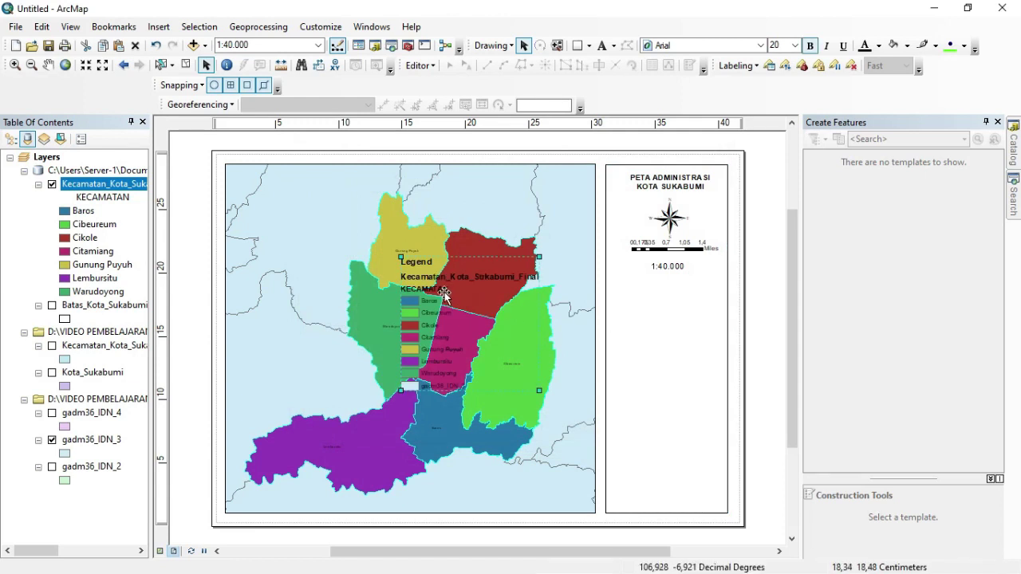
drag(444, 297, 651, 313)
Step: Change the legend's title to "Legenda"
double_click(642, 303)
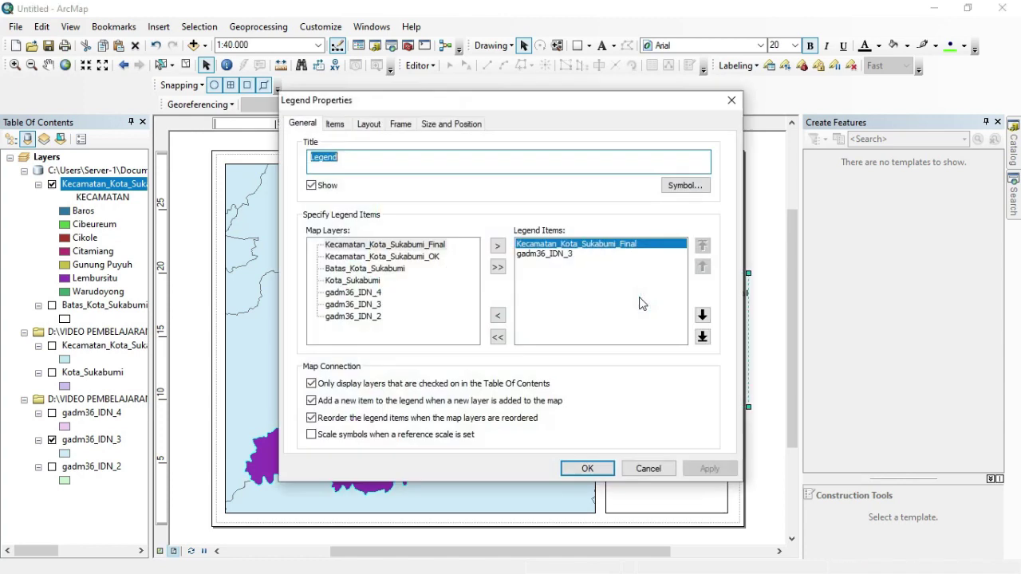
click(339, 162)
text(a)
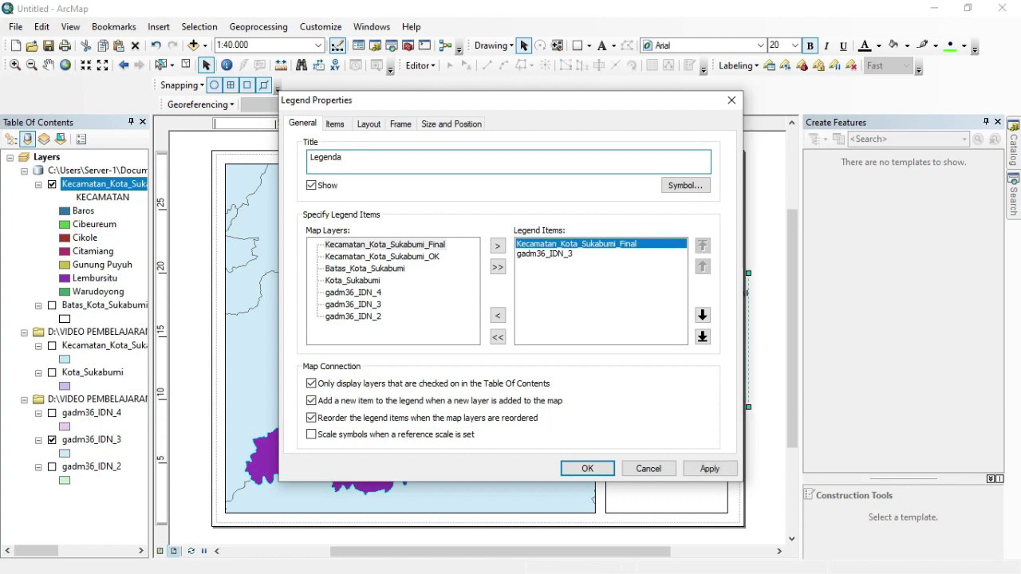
click(588, 471)
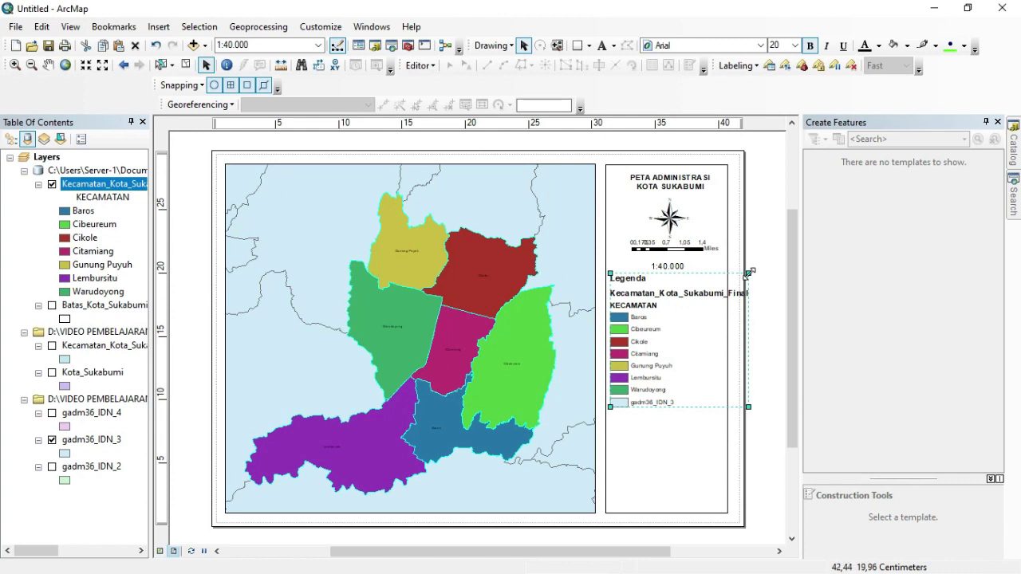
Step: Shrink the legend to fit the rectangle's width and position it just below the scale text
drag(749, 273, 795, 296)
drag(643, 335, 651, 316)
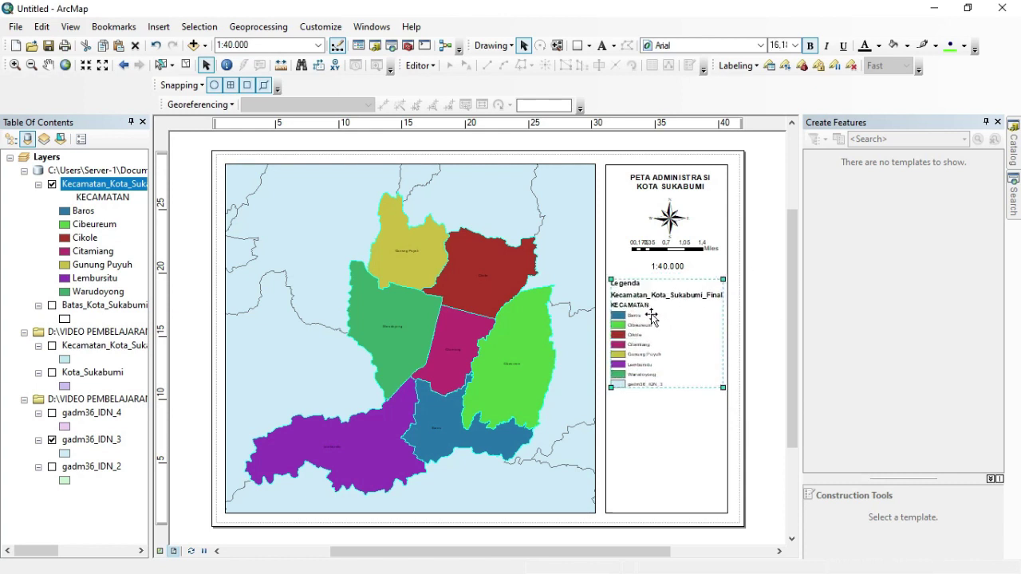
click(759, 313)
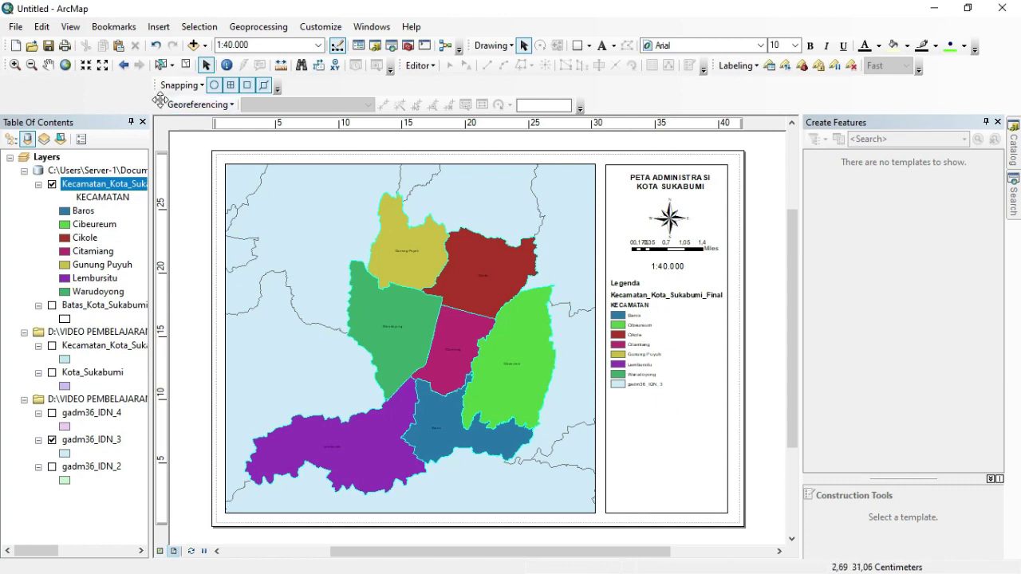
Step: Insert the picture Logo SMKN 1 and place it, reduced in size, in the rectangle below the legend
click(159, 27)
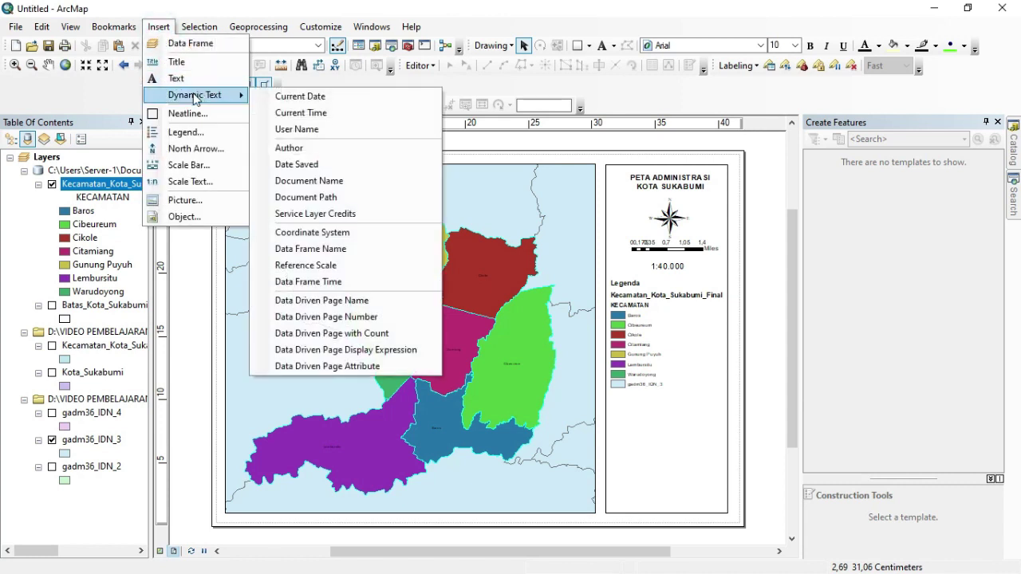
click(183, 201)
click(418, 223)
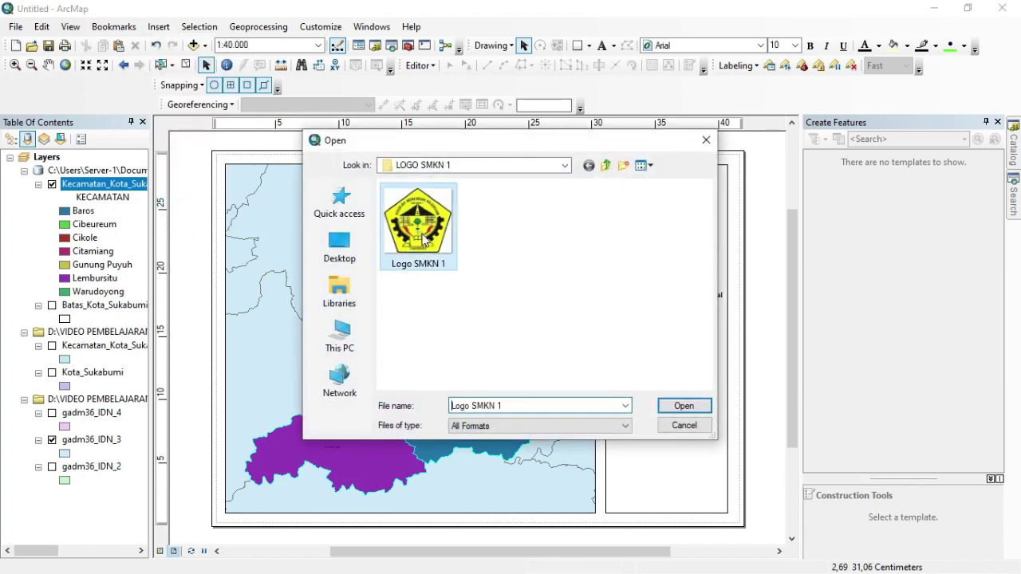
click(684, 406)
drag(494, 359, 665, 456)
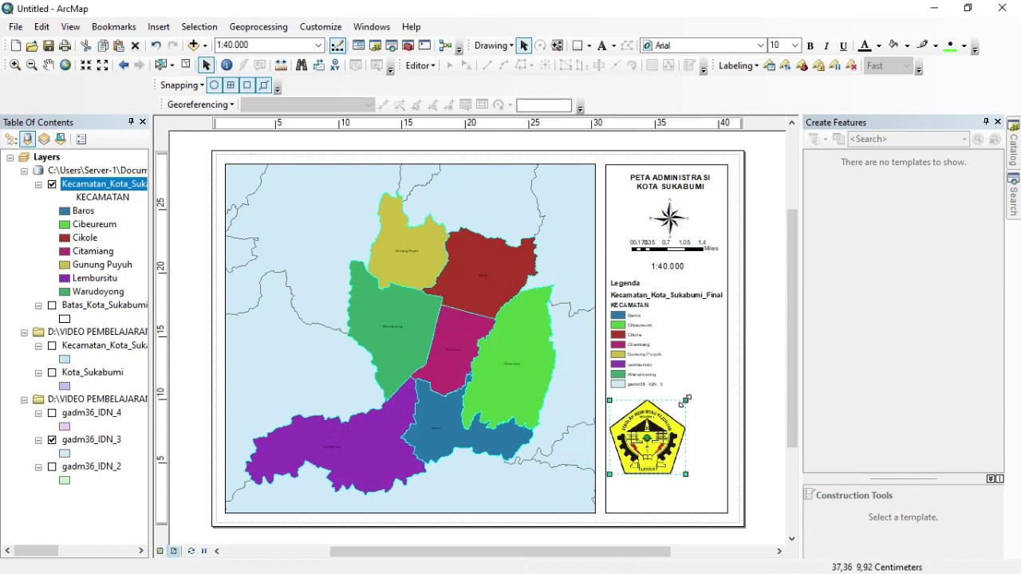
drag(686, 400, 667, 433)
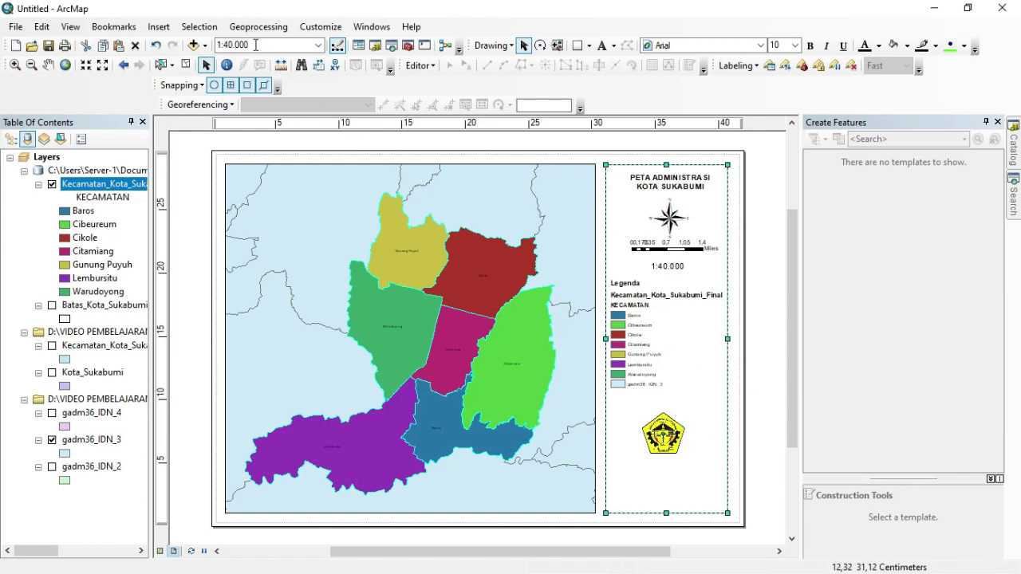
Step: Insert a new text element and place it directly below the logo in the rectangle
click(158, 26)
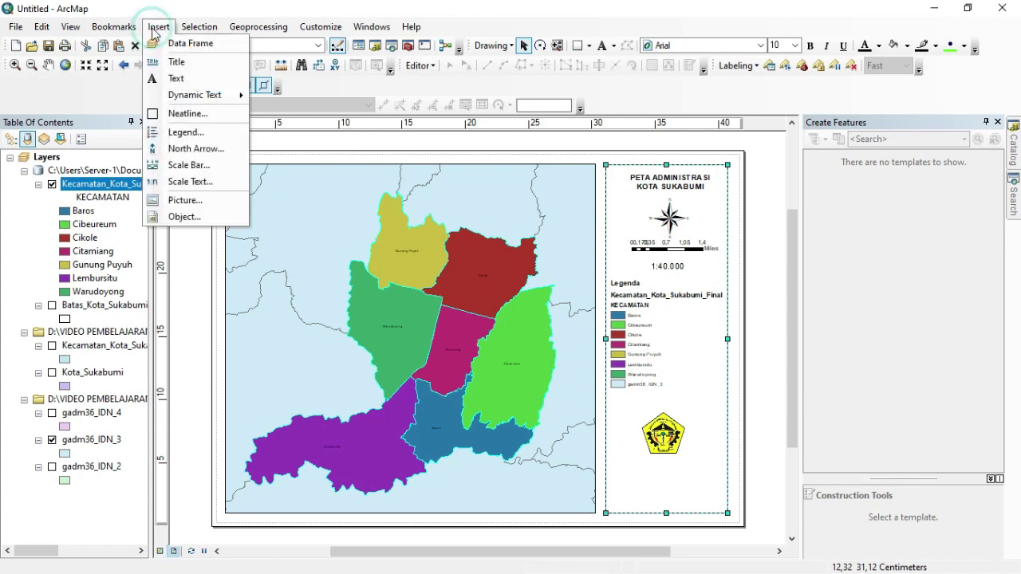
click(174, 63)
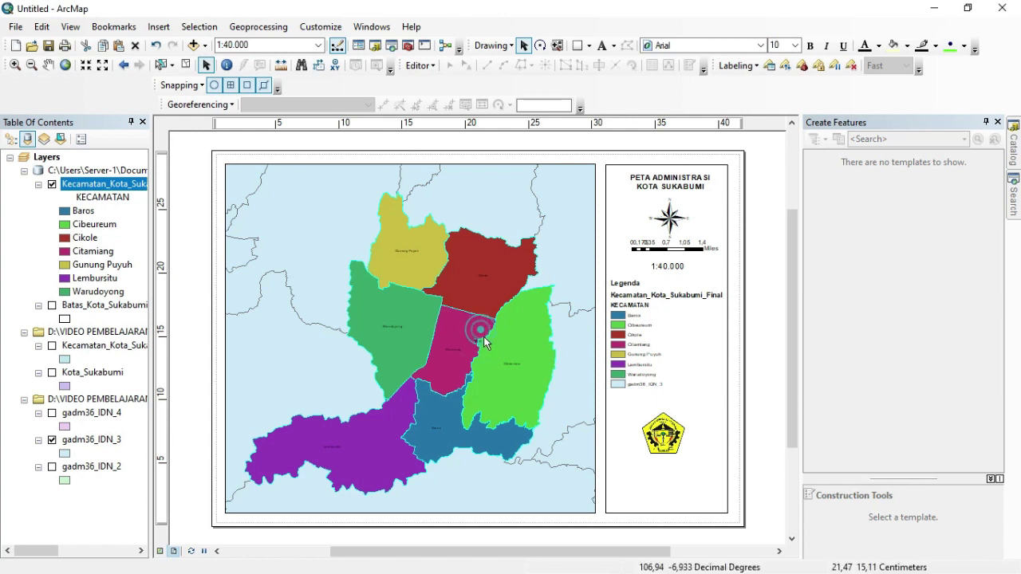
drag(478, 343, 656, 469)
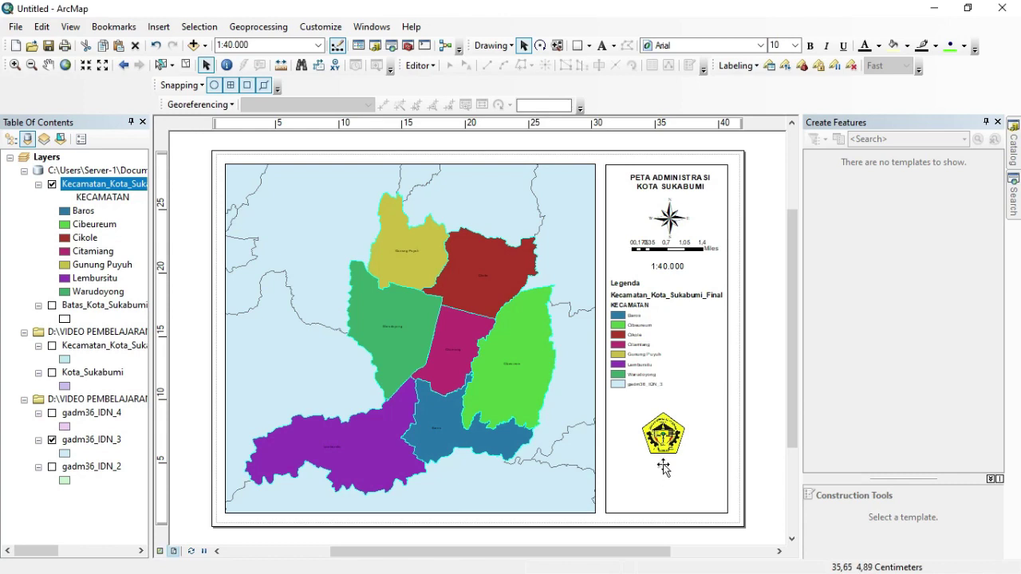
Step: Set the new text element's font to bold Arial, size 18
double_click(663, 464)
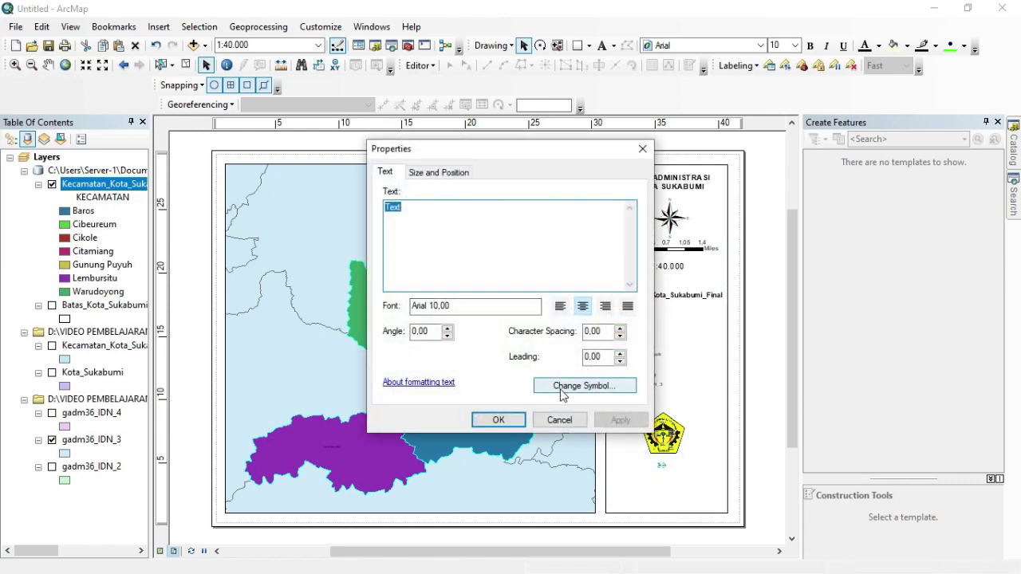
click(559, 384)
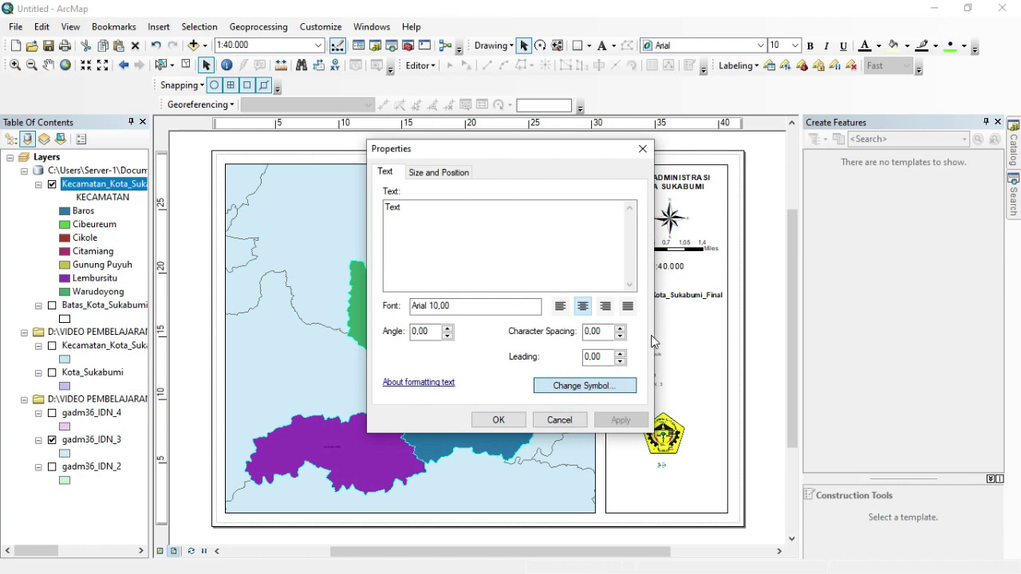
click(587, 386)
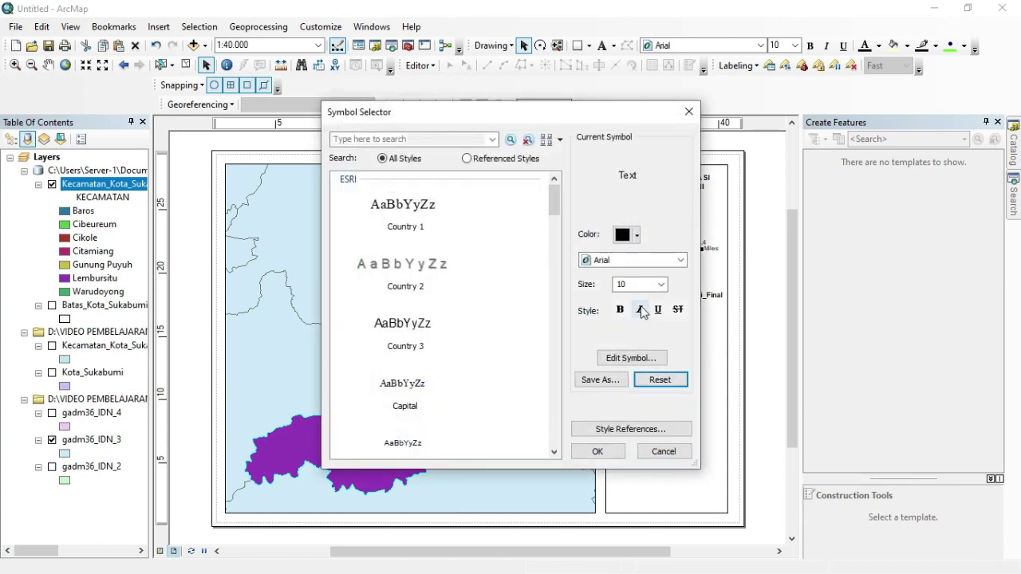
click(665, 285)
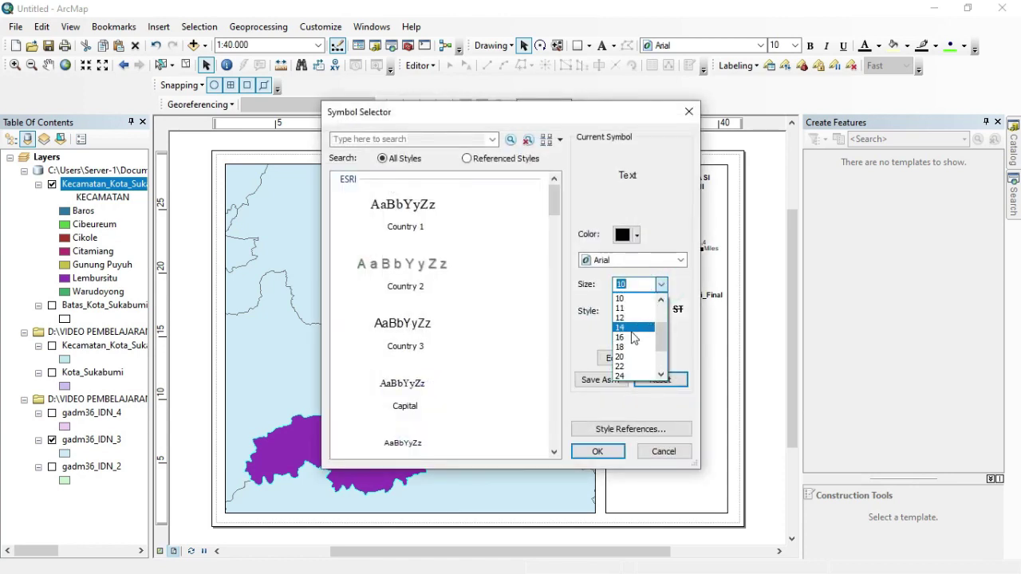
click(630, 348)
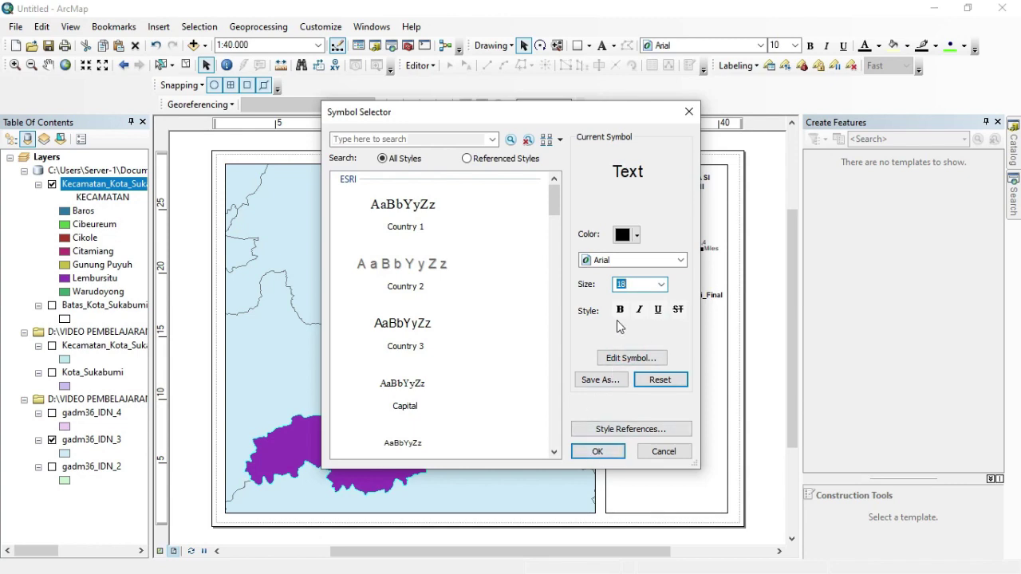
click(608, 452)
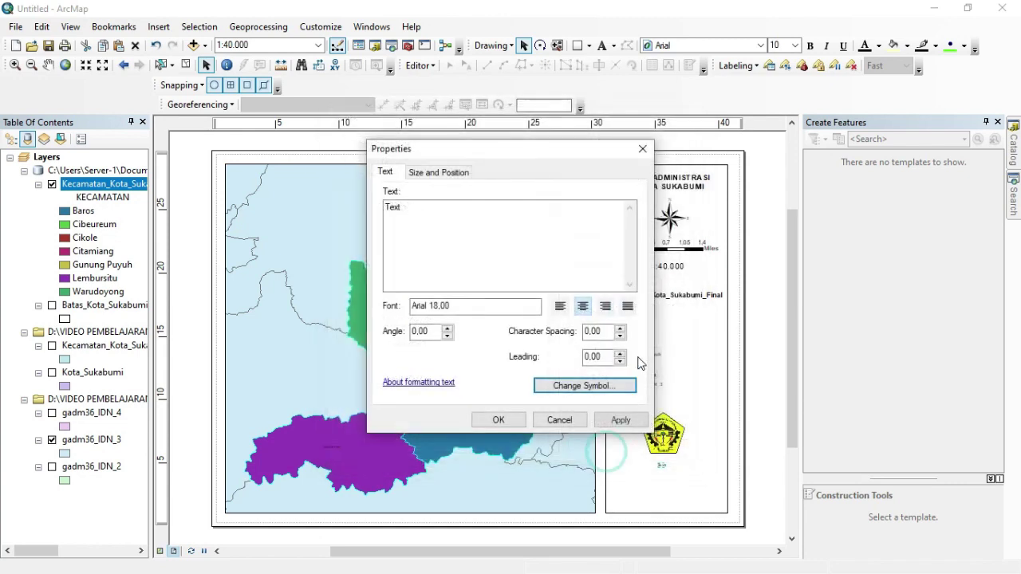
Step: Replace the placeholder with four lines: DINAS PENDIDIKAN PROVINSI JAWA BARAT, SMK NEGERI 1 KOTA SUKABUMI, KOMPETENSI KEAHLIAN GEOMATIKA, 2020
double_click(410, 209)
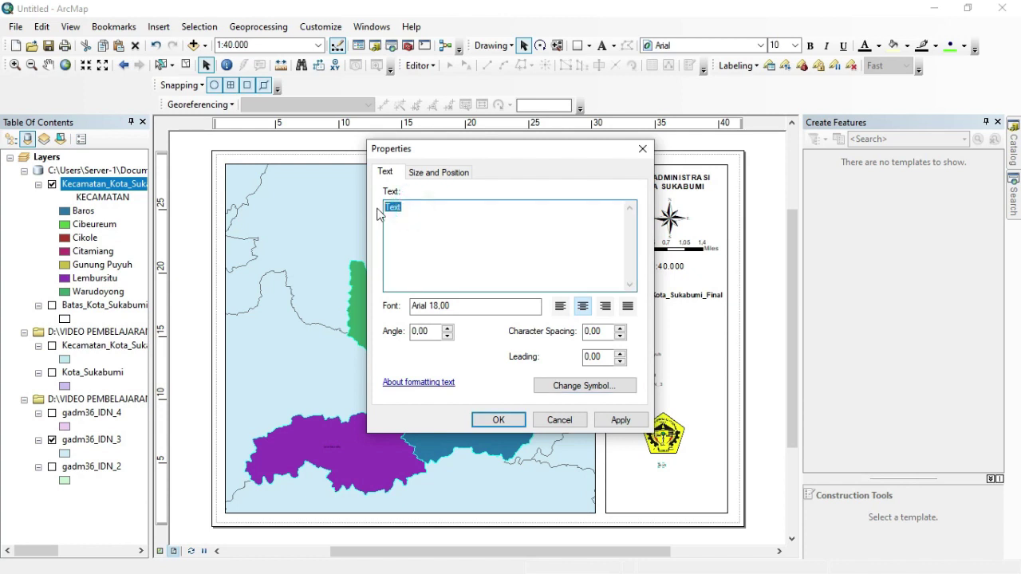
text(dinas)
key(BackSpace)
text(DINAS PENDIDIKAN PR)
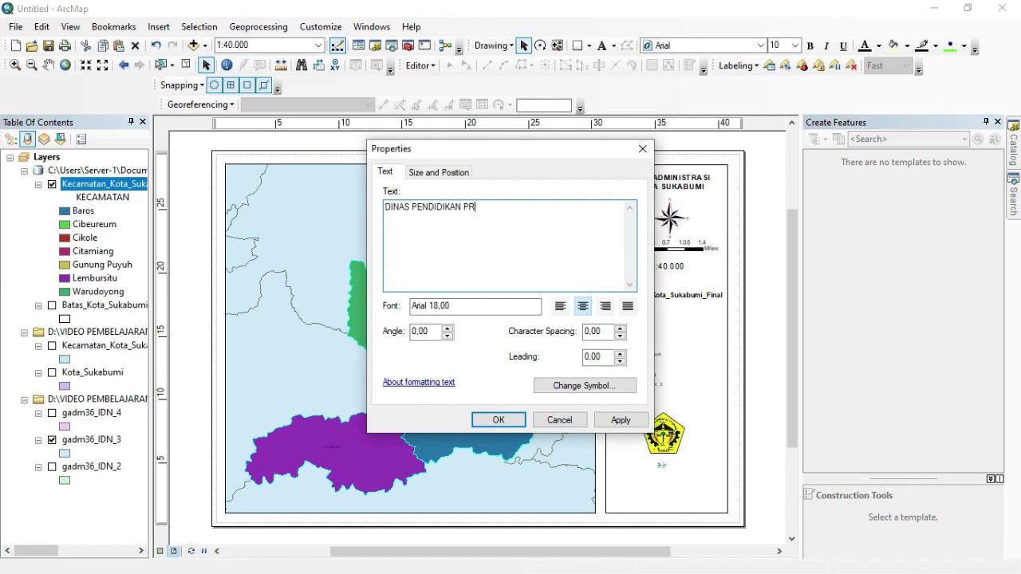
text(OVINSI JAWA BARAT)
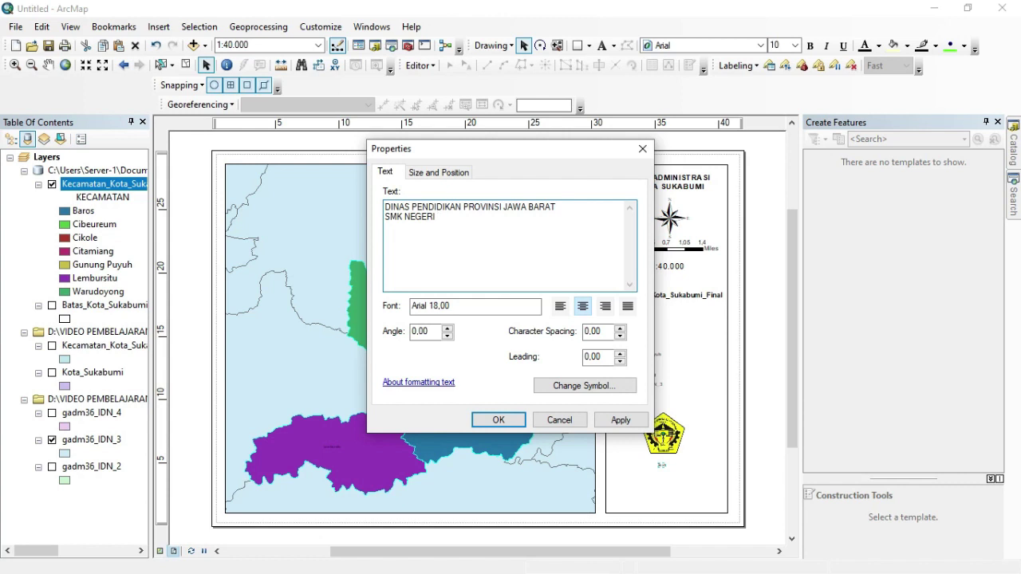
text(KO)
text(TA SUKA)
text(KOM)
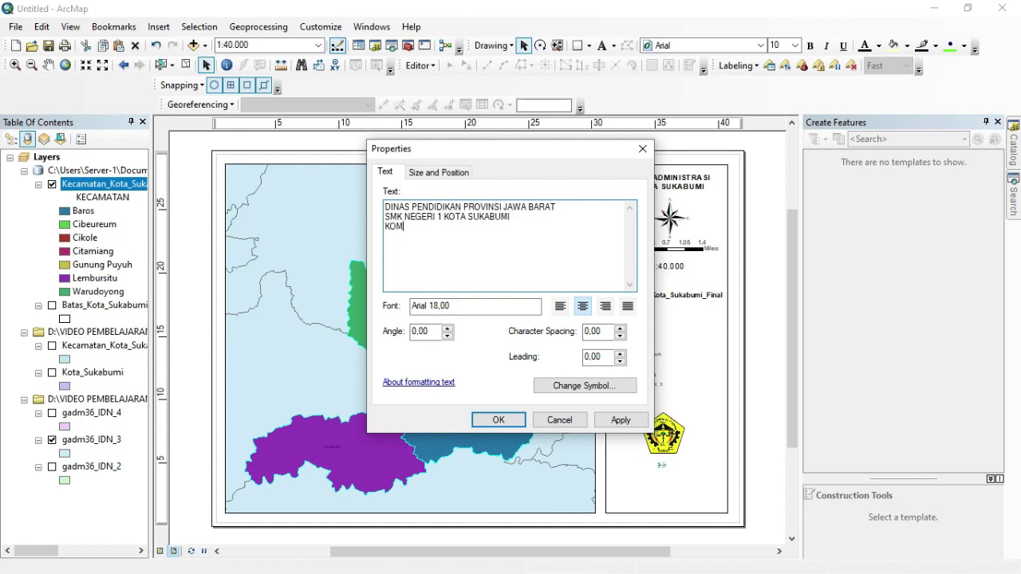
text(PETENSI KEAHLIAN GEOMATIKA)
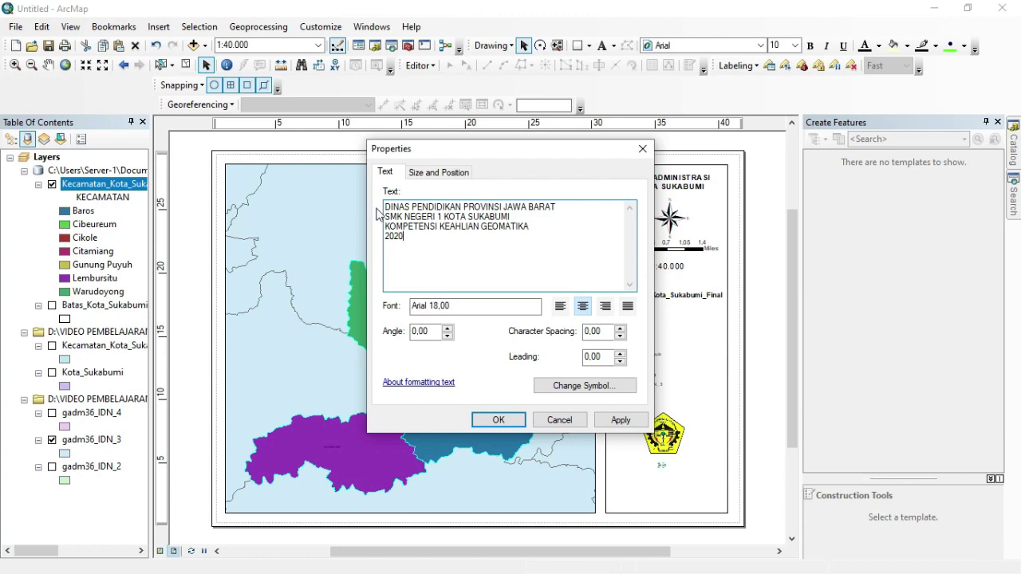
click(498, 420)
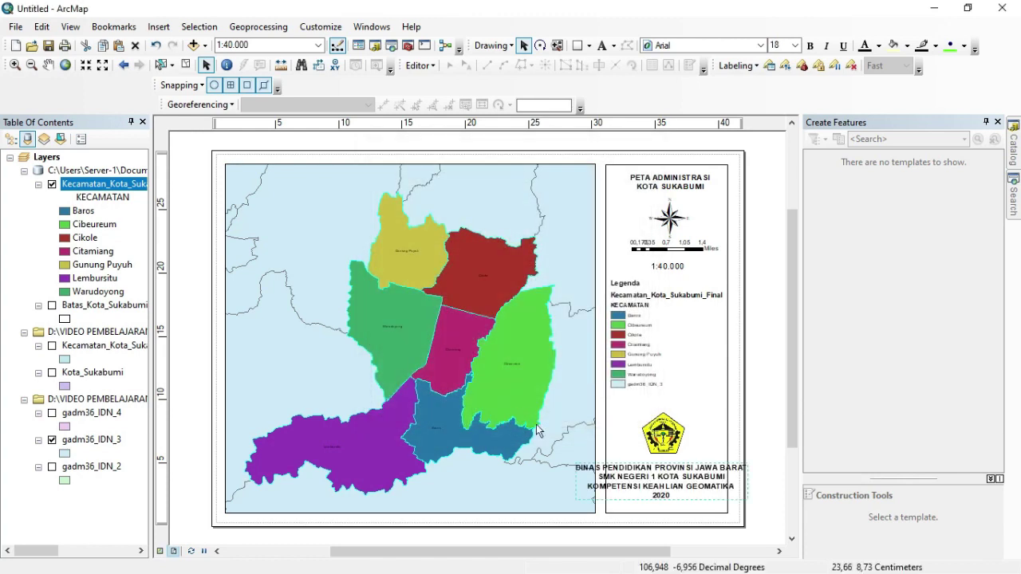
Step: Shift the institution text block slightly within the layout and set its font size to 14
click(676, 476)
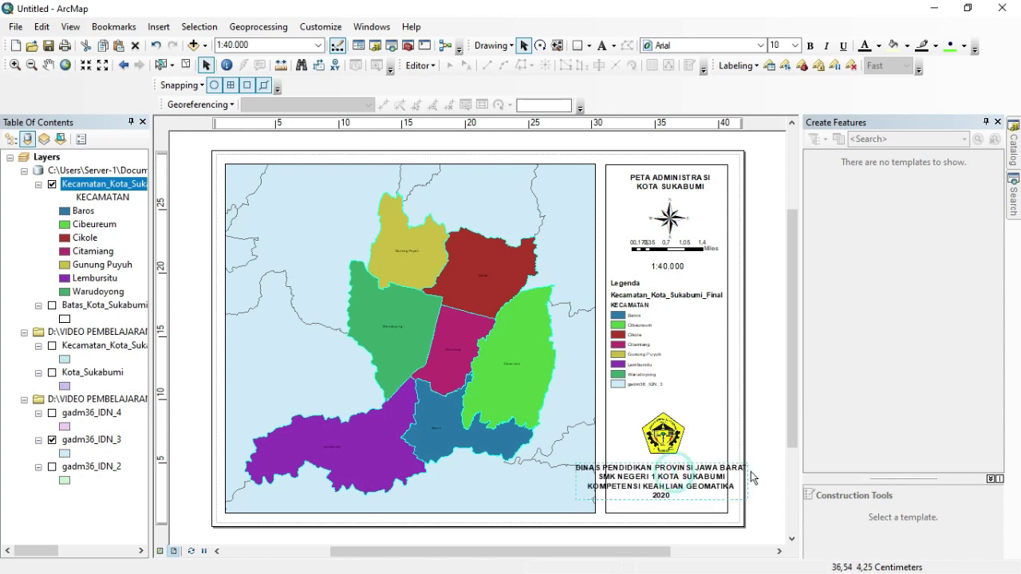
drag(677, 483, 674, 488)
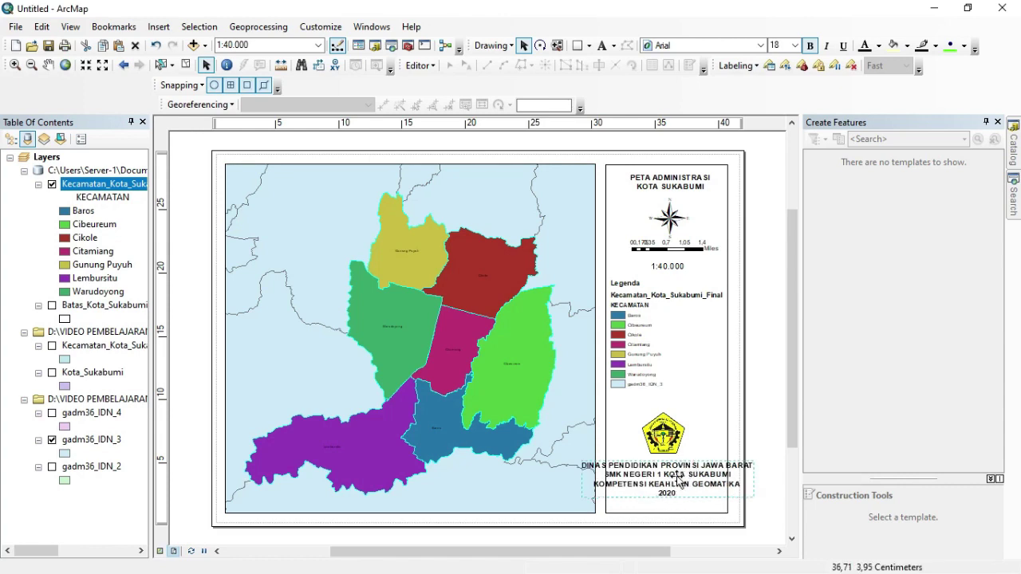
double_click(677, 479)
click(587, 386)
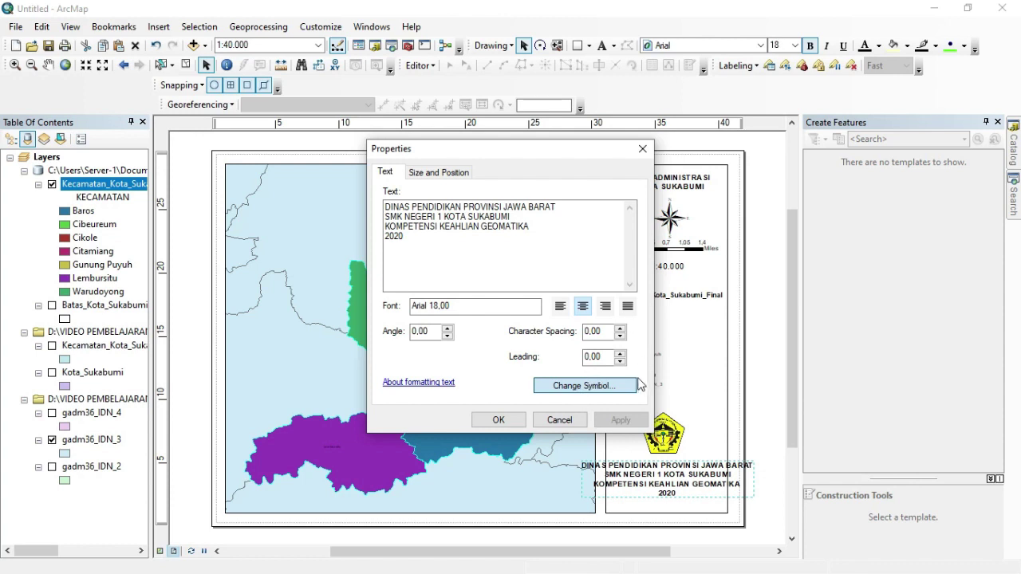
click(615, 391)
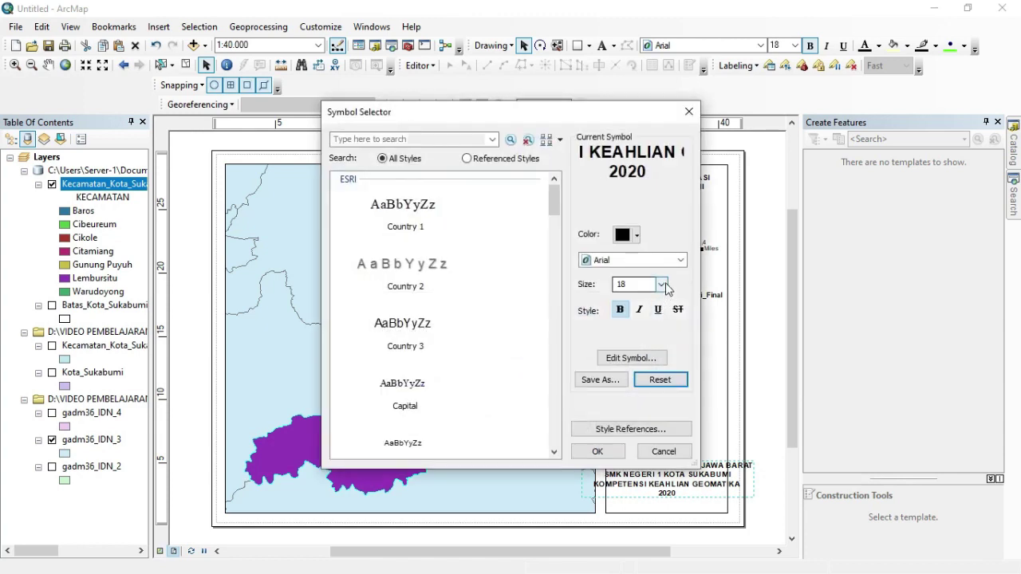
click(662, 284)
scroll(636, 323, up, 1)
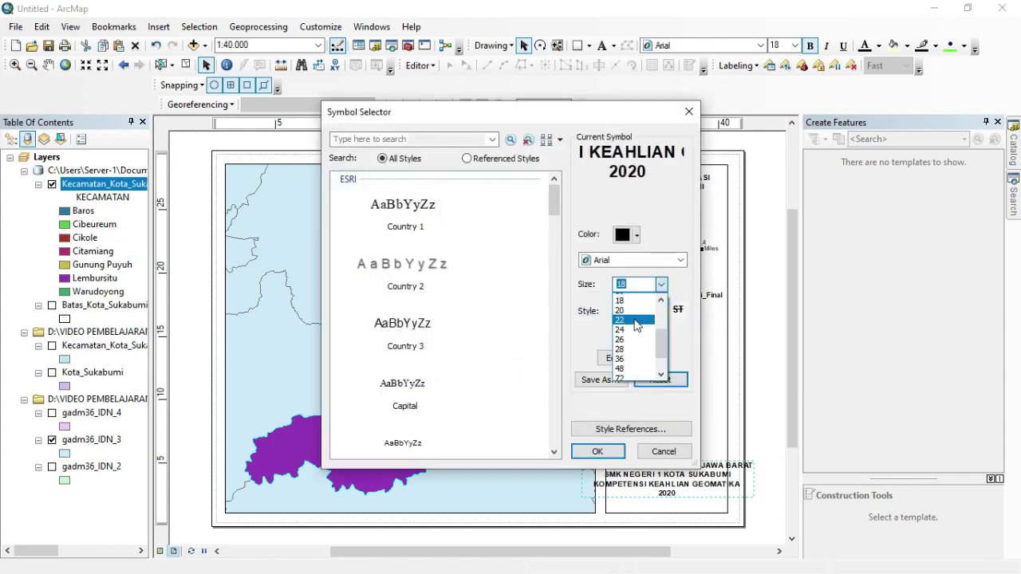
click(631, 309)
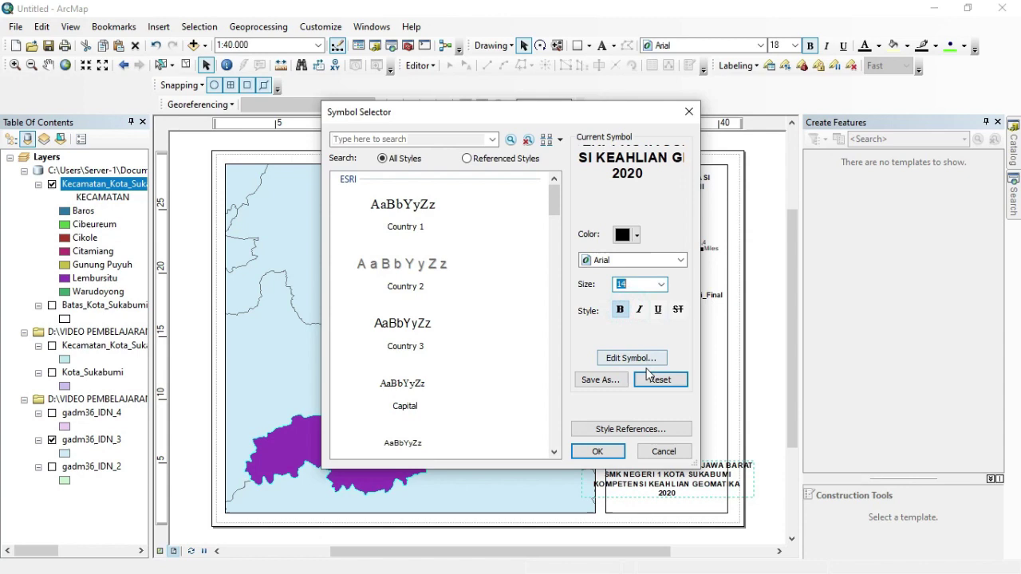
click(597, 451)
click(503, 422)
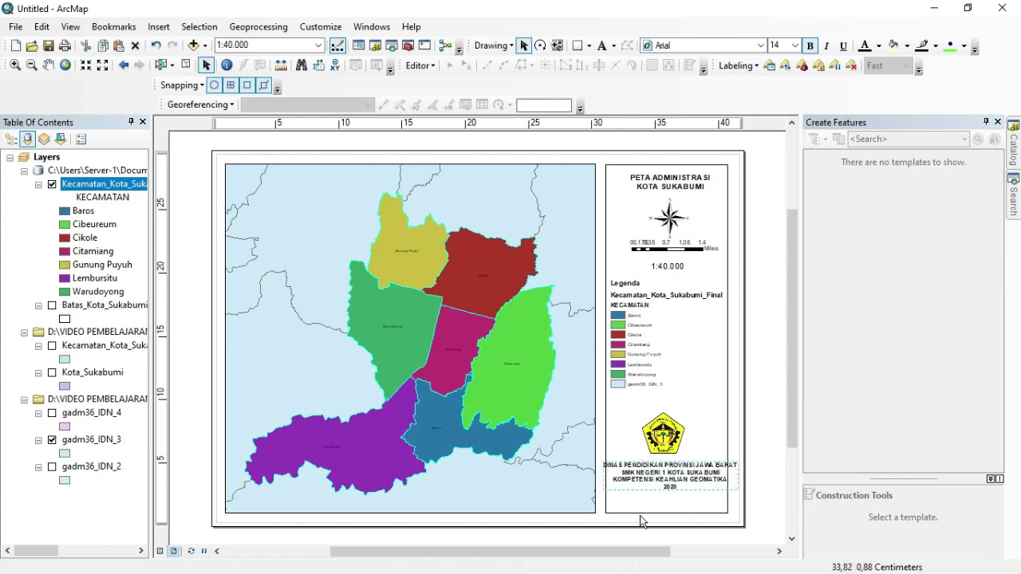
Step: Remove the line DINAS PENDIDIKAN PROVINSI JAWA BARAT from the institution text so it starts with SMK NEGERI 1 KOTA SUKABUMI
click(654, 478)
double_click(654, 477)
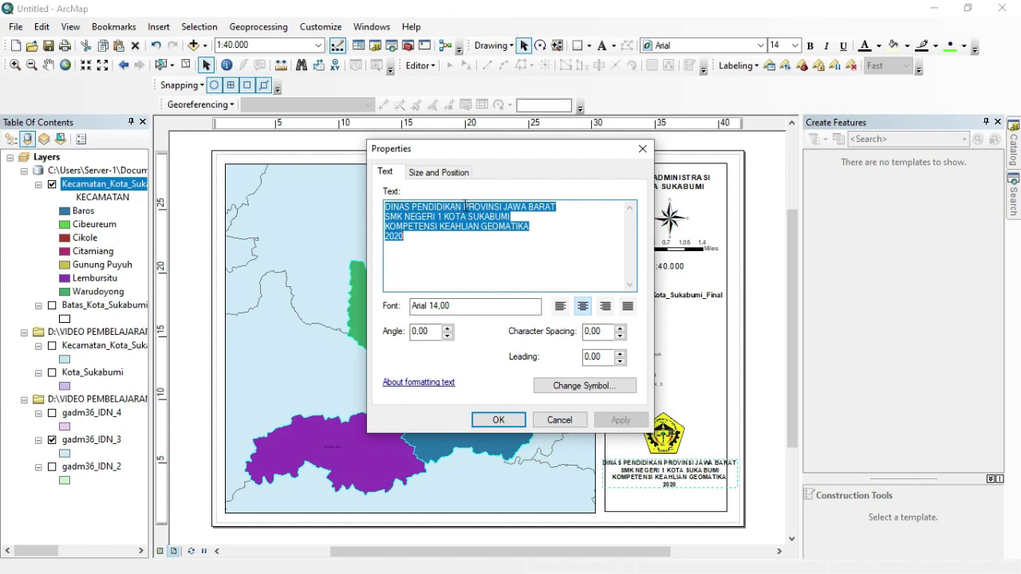
click(562, 209)
key(BackSpace)
key(BackSpace)
key(BackSpace)
key(BackSpace)
key(BackSpace)
key(BackSpace)
key(BackSpace)
key(BackSpace)
key(BackSpace)
key(BackSpace)
key(BackSpace)
key(BackSpace)
key(BackSpace)
key(BackSpace)
key(BackSpace)
key(BackSpace)
key(BackSpace)
key(BackSpace)
key(BackSpace)
key(BackSpace)
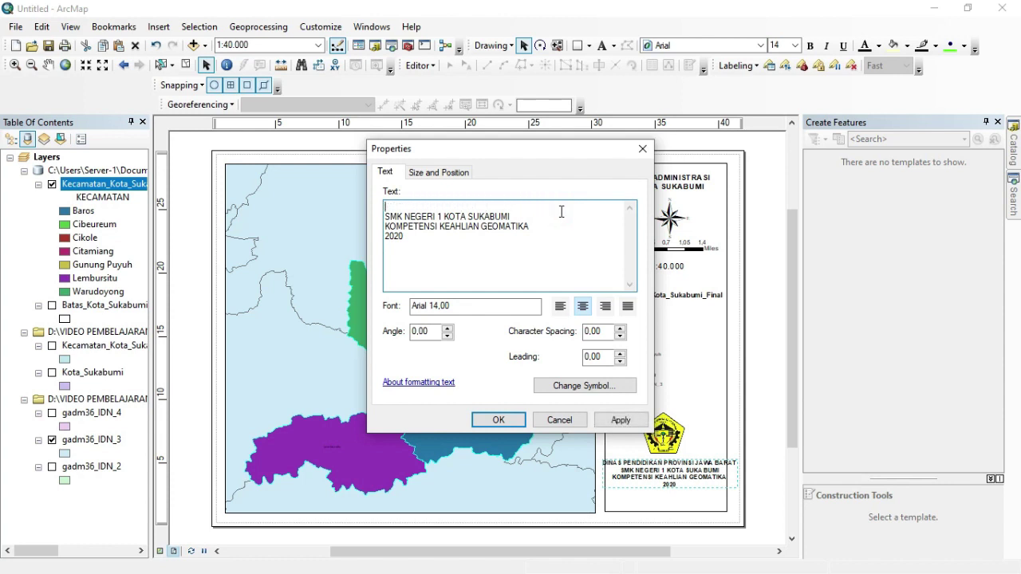
key(Delete)
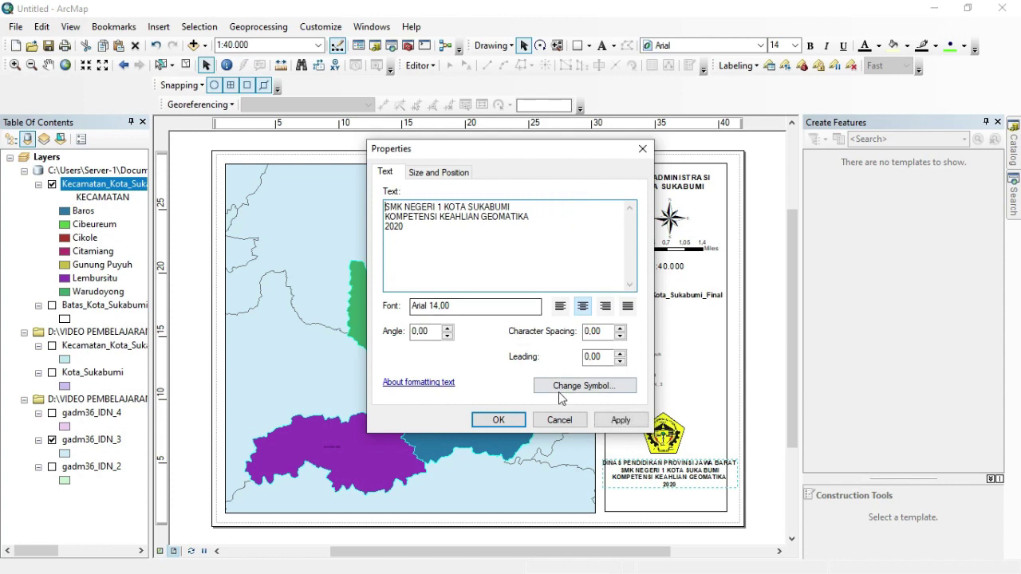
click(515, 421)
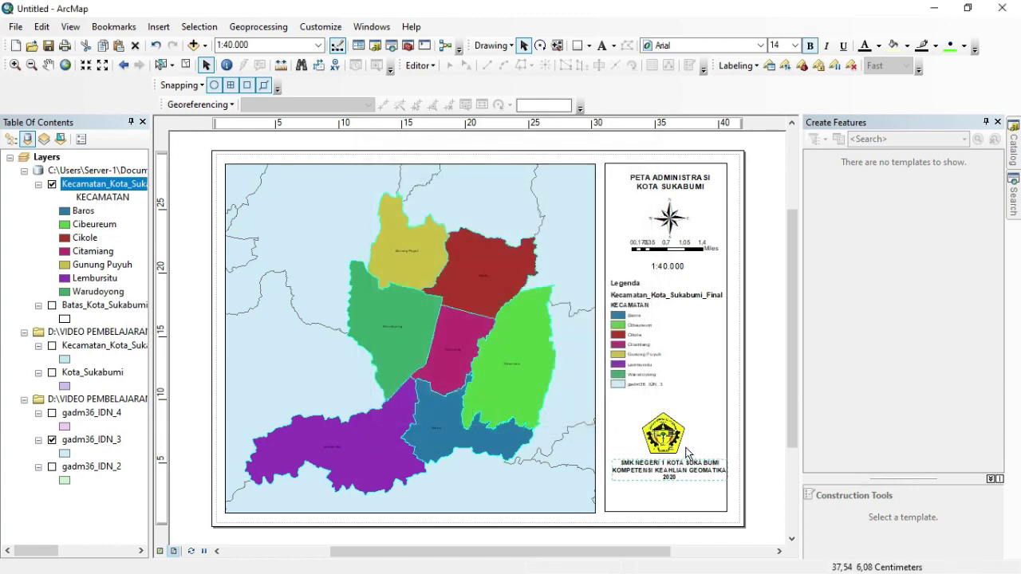
Step: Move the school logo up closer to the legend and place the institution text directly beneath it
click(688, 379)
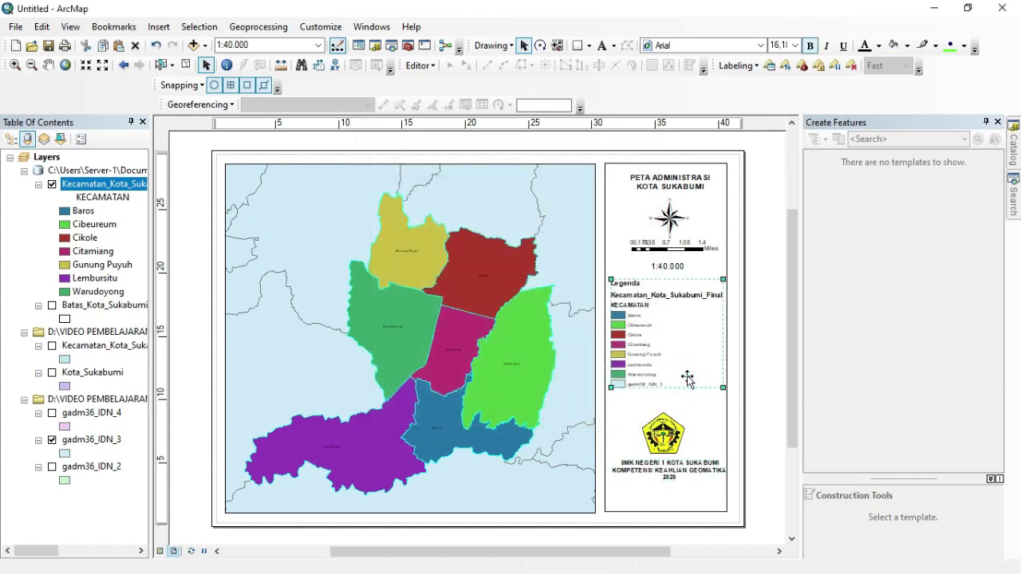
click(661, 435)
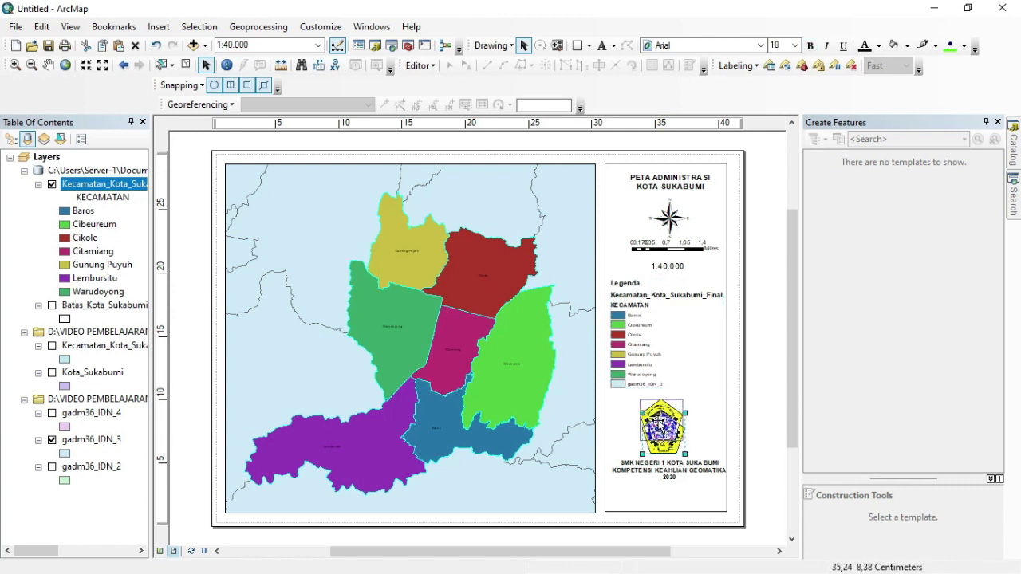
click(664, 468)
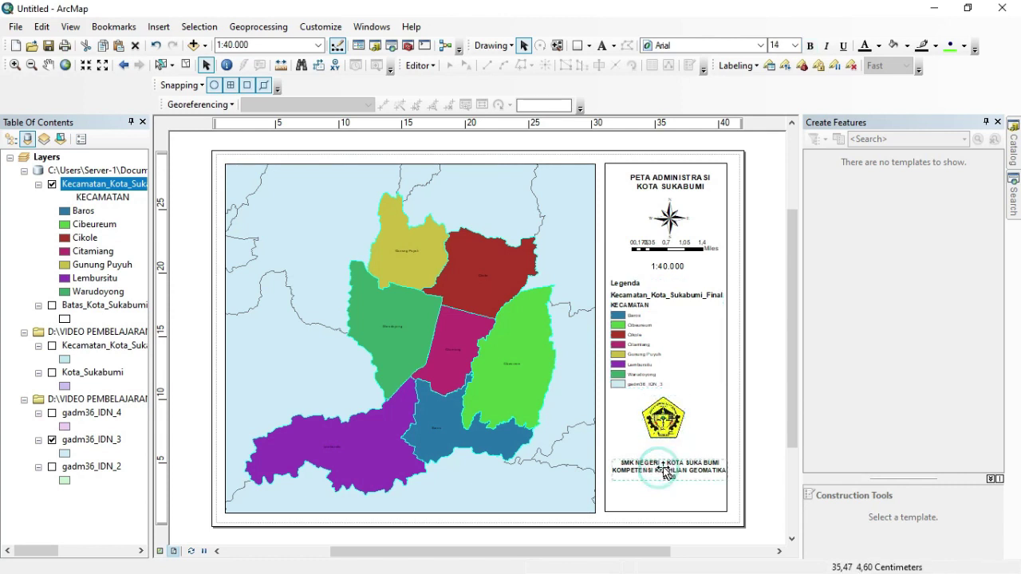
drag(665, 469, 664, 459)
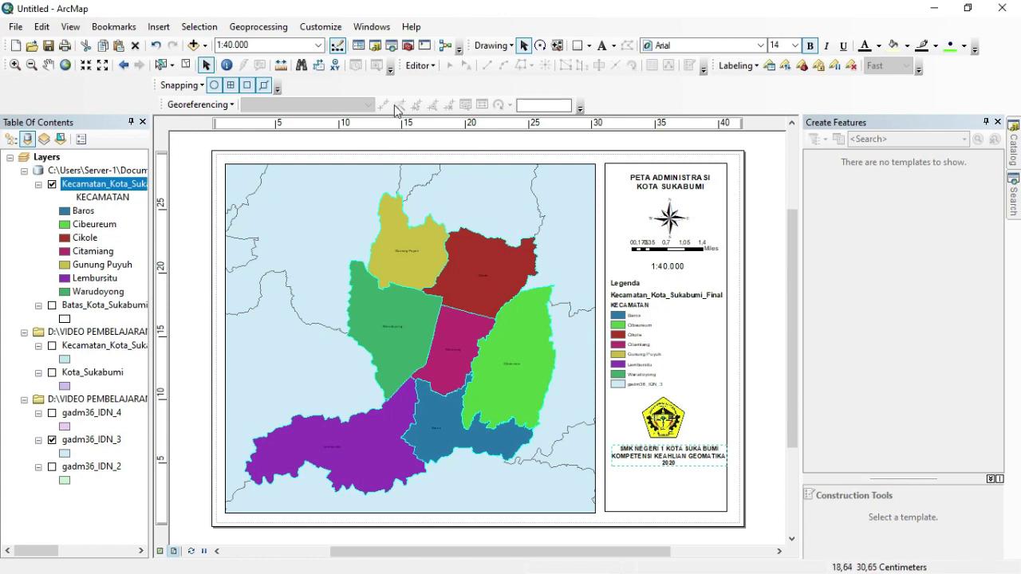
Step: Insert a new text element and place it below the institution text inside the rectangle
click(163, 27)
click(176, 78)
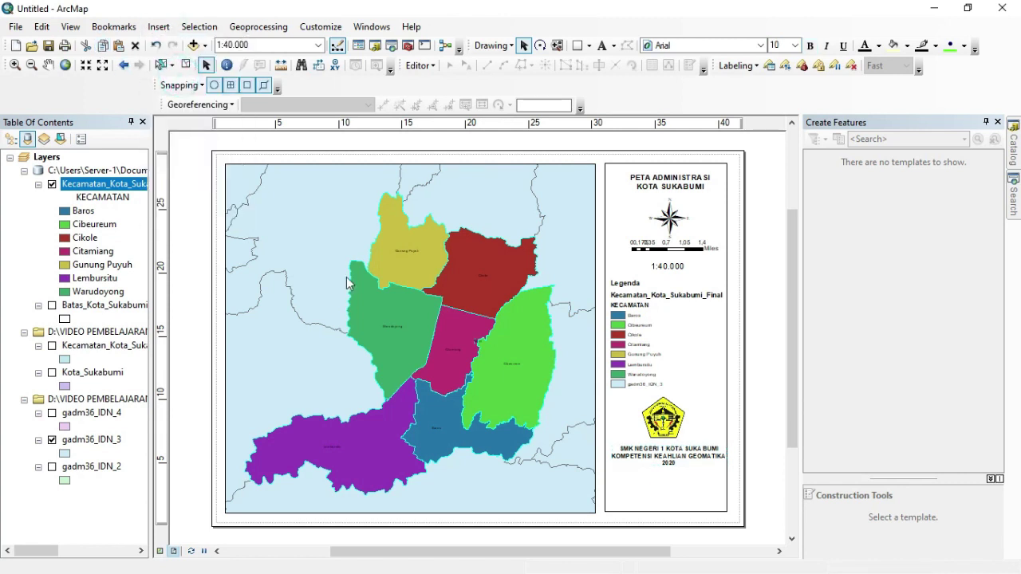
click(481, 344)
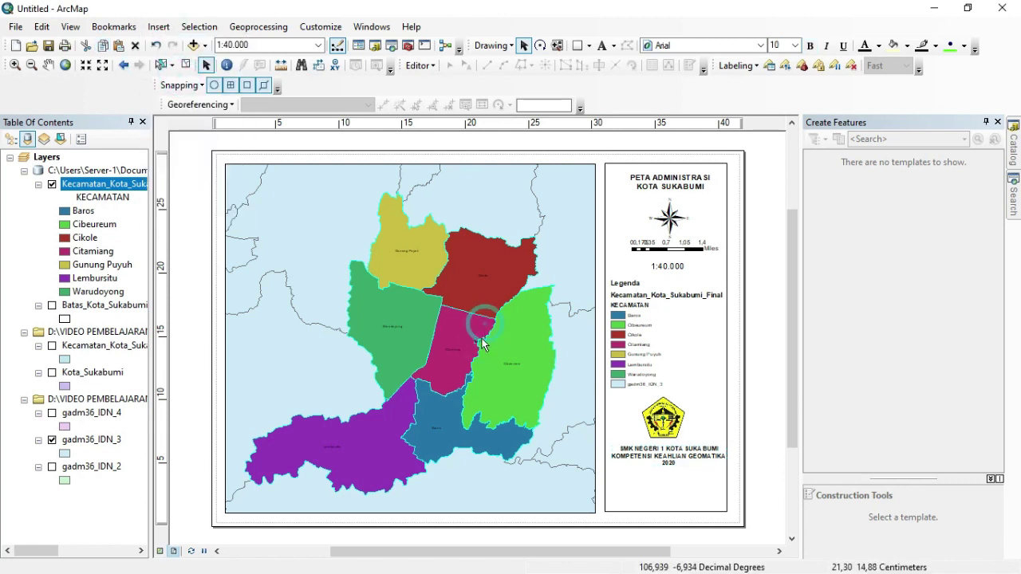
drag(481, 344, 618, 483)
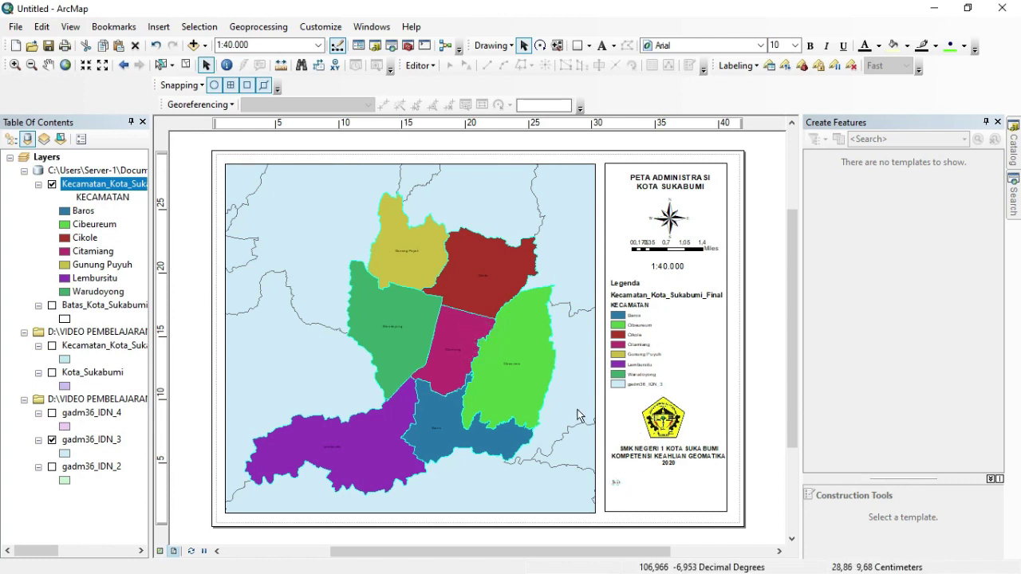
Step: Set the new text element's font to bold Arial, size 14
double_click(616, 482)
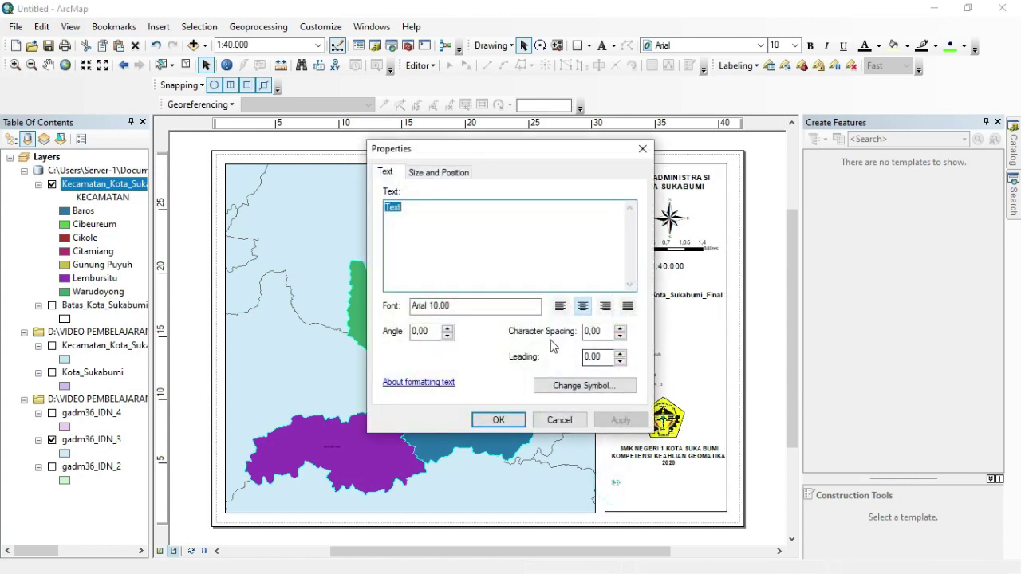
click(590, 389)
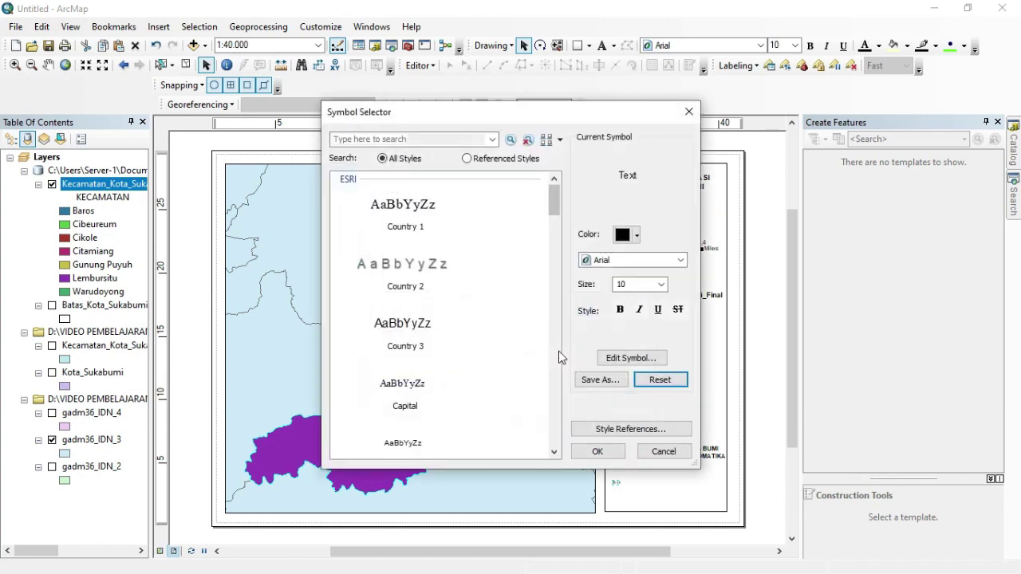
click(661, 284)
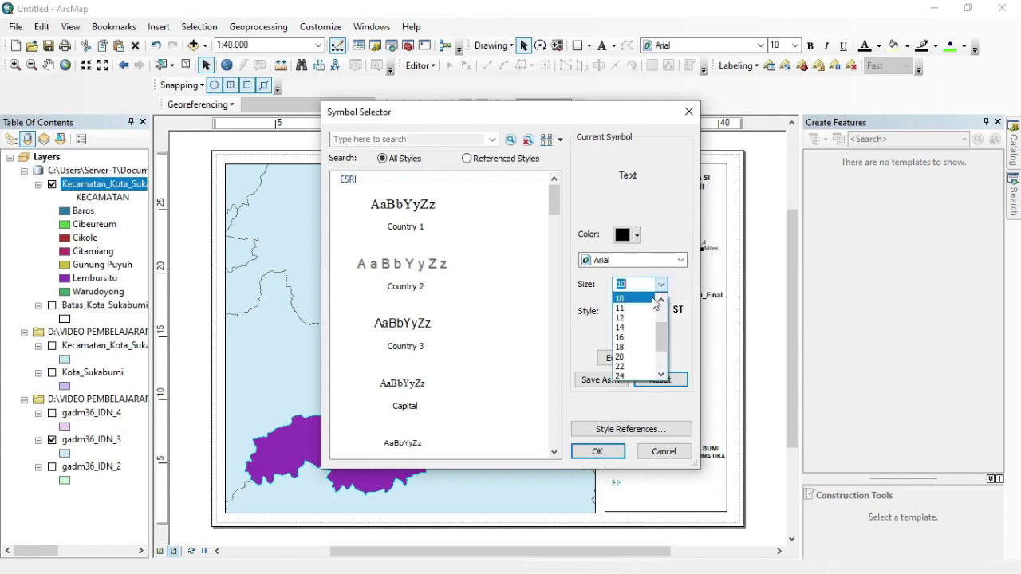
click(626, 347)
click(661, 285)
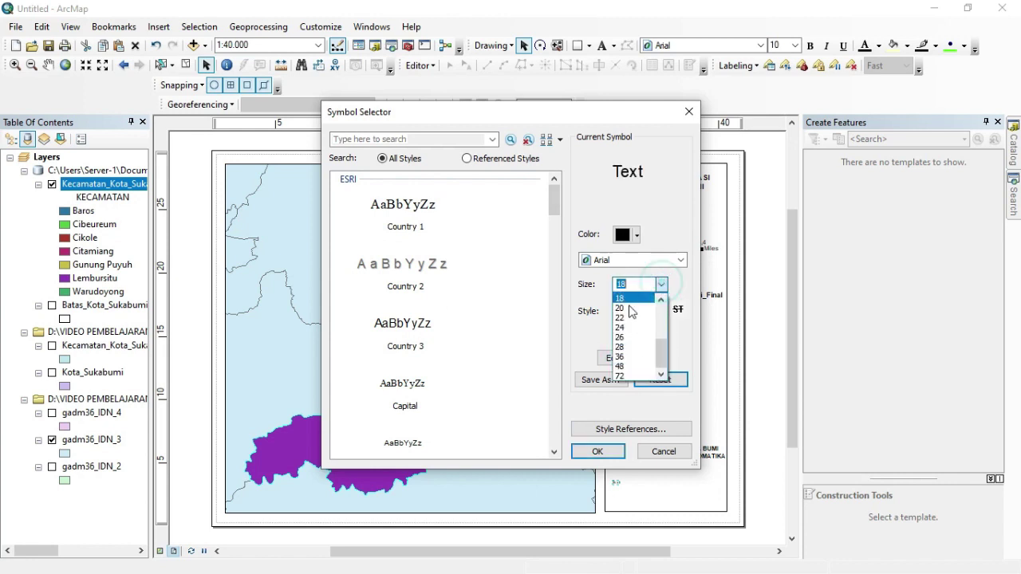
scroll(639, 313, up, 3)
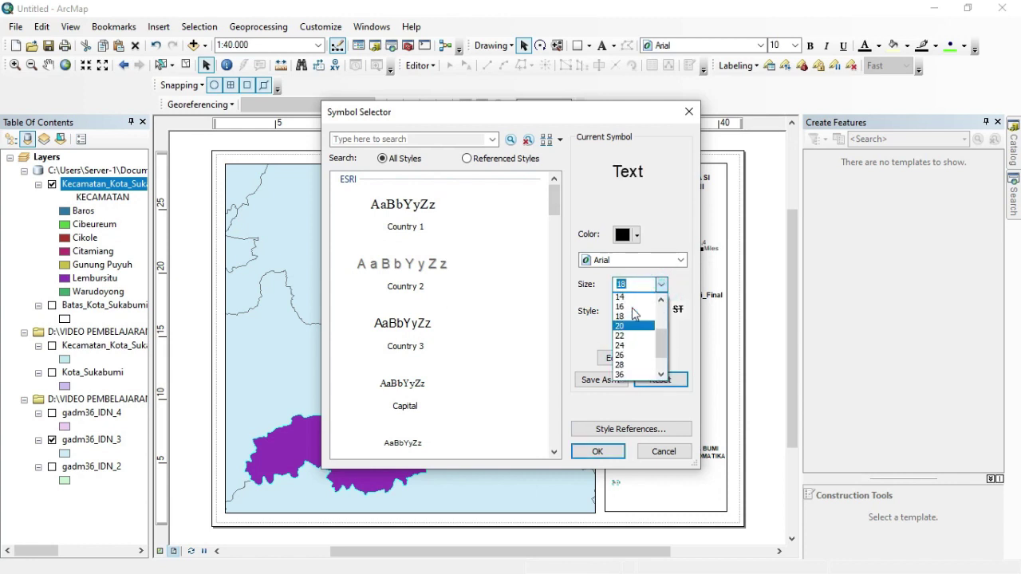
click(627, 317)
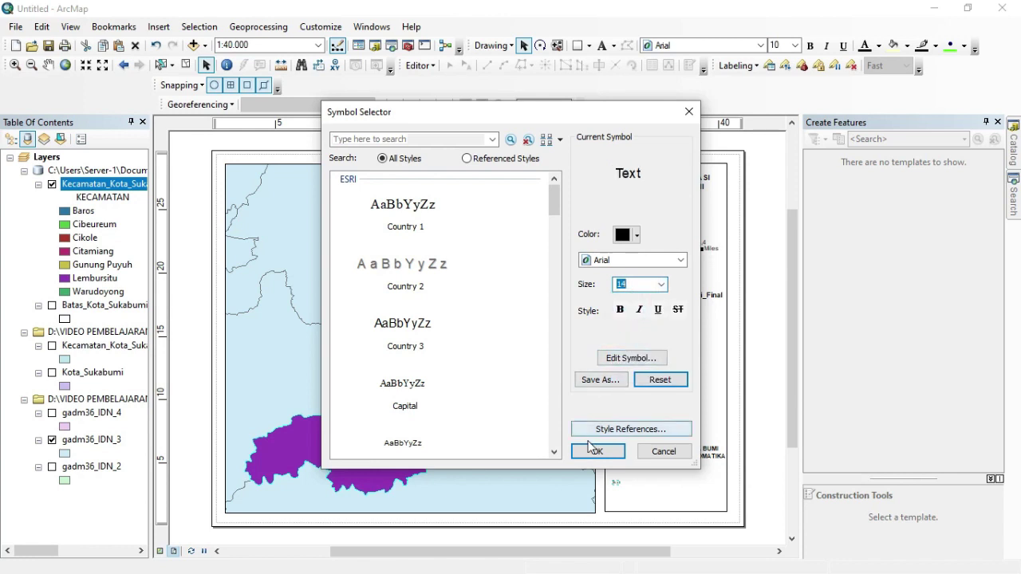
click(620, 309)
click(600, 451)
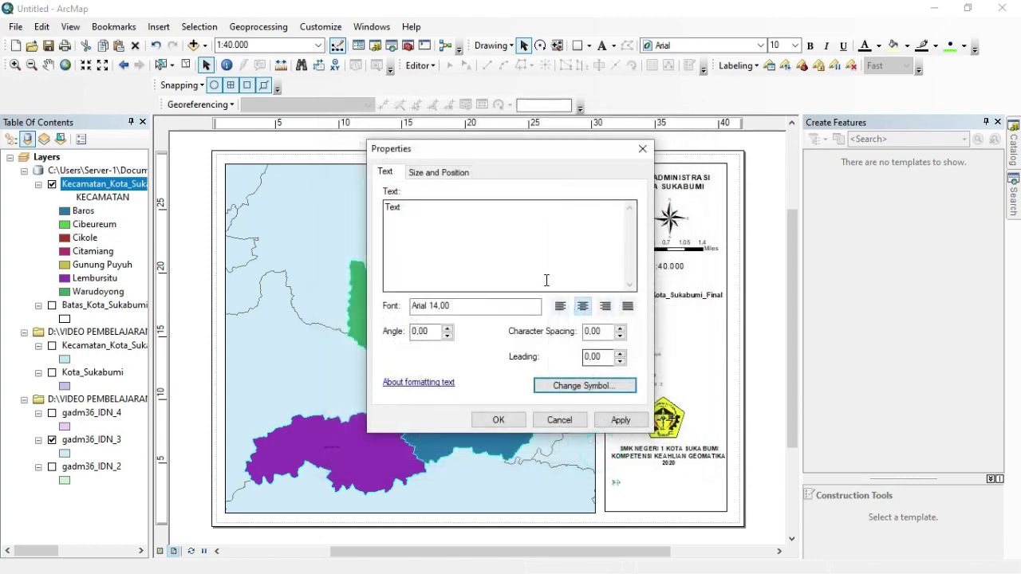
Step: Replace the placeholder with DIGAMBAR : plus the author's full name and academic titles, and move the line into the rectangle below 2020
drag(415, 208, 380, 215)
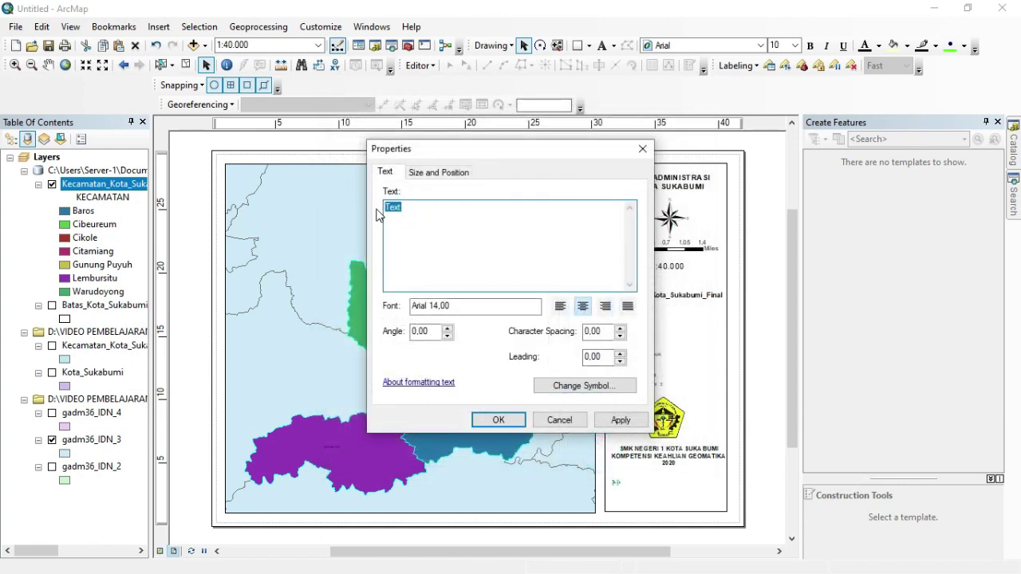
text(n)
text(AMA)
text(:)
key(BackSpace)
key(BackSpace)
key(BackSpace)
key(BackSpace)
key(BackSpace)
key(BackSpace)
text(DIGAMBAR : FREDI AHMAD)
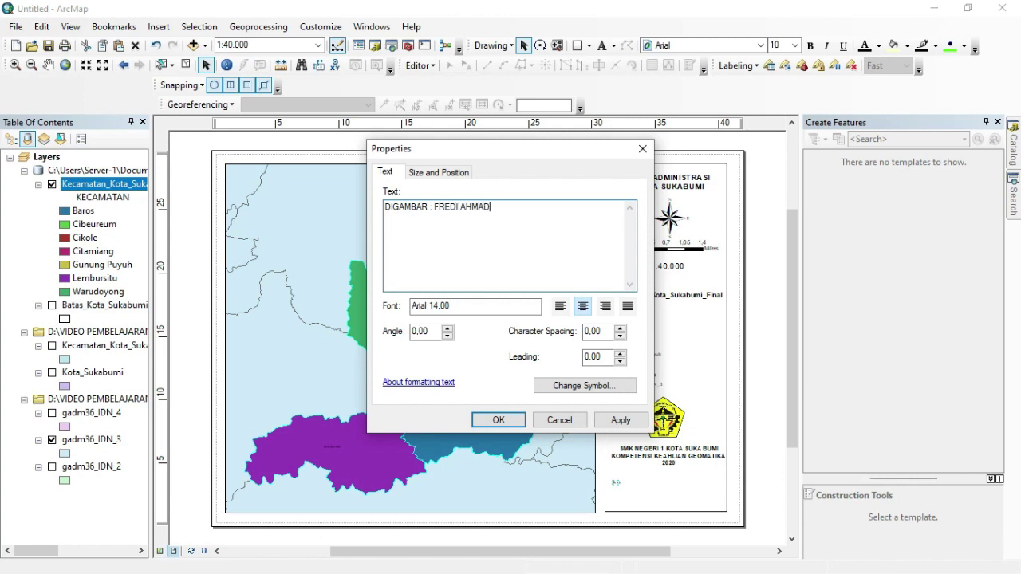
text( M., S.T., M.Pd)
click(494, 420)
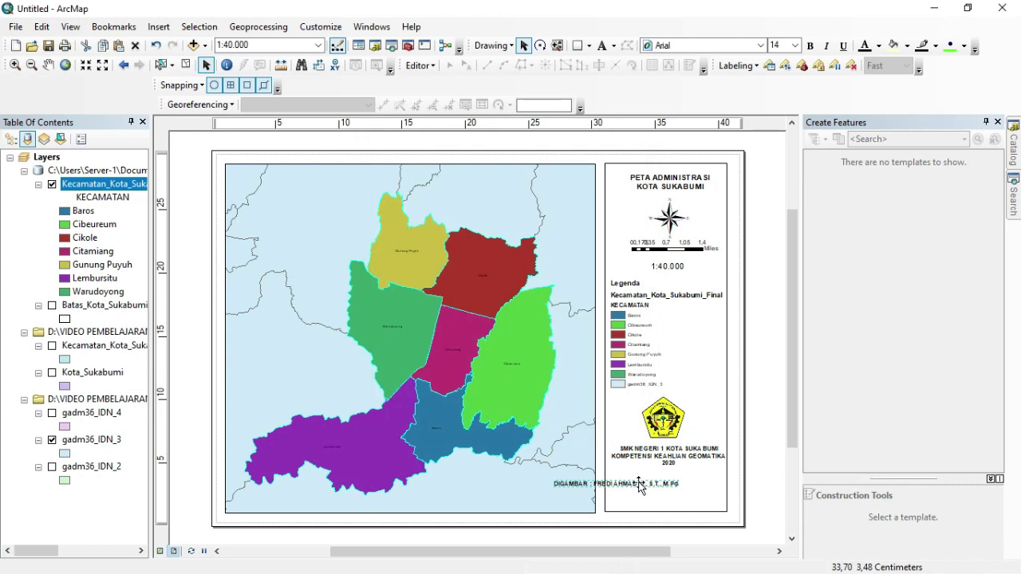
drag(640, 476, 695, 479)
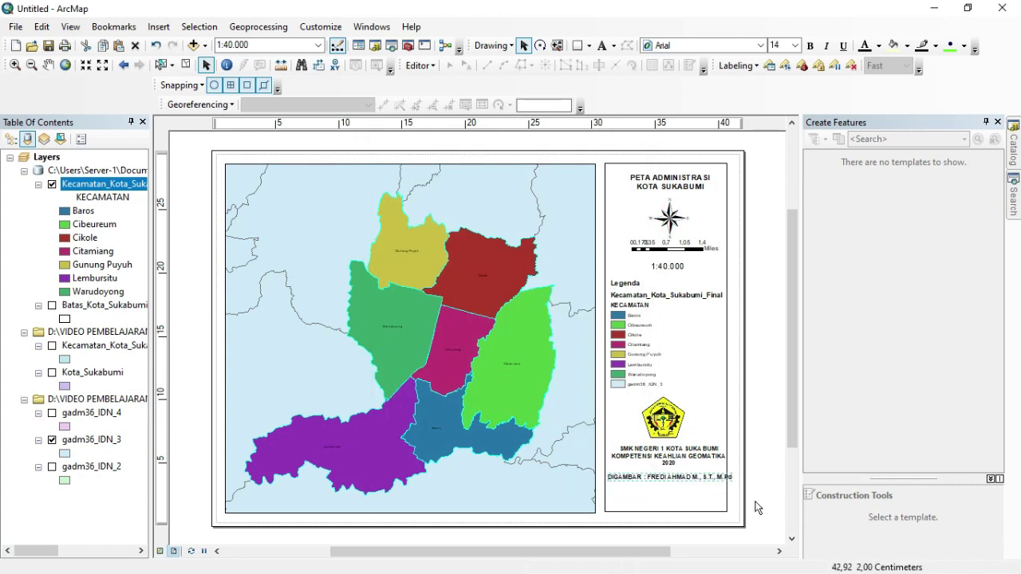
Step: Delete the middle initial from the author's name in the DIGAMBAR line and move the line slightly lower in the rectangle
click(682, 477)
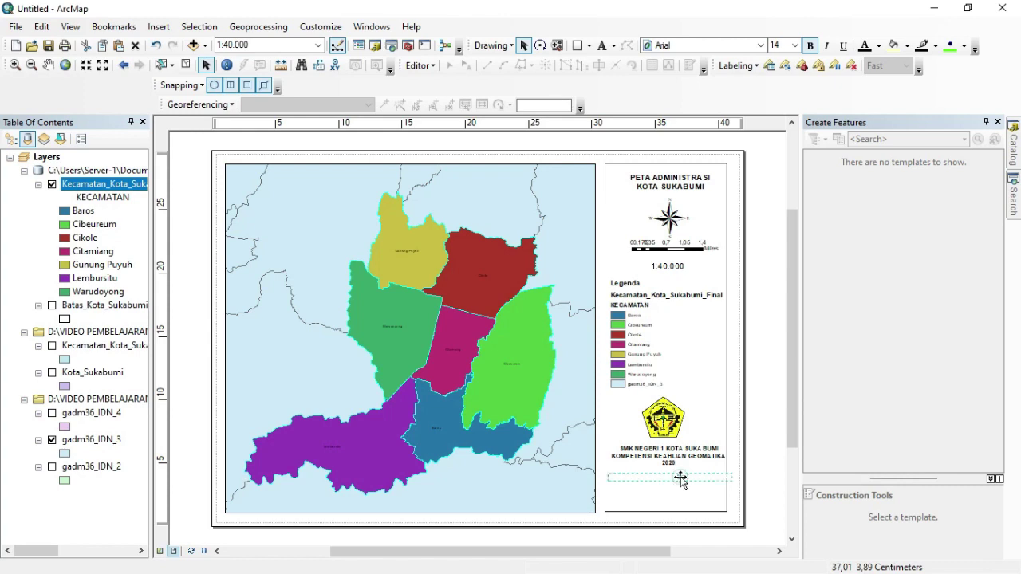
double_click(682, 478)
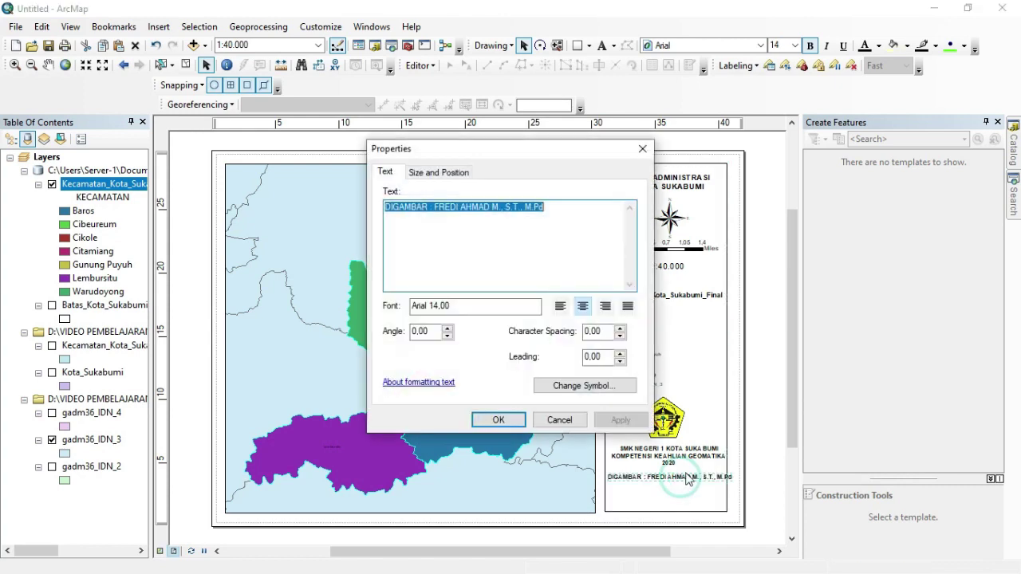
click(503, 205)
key(BackSpace)
key(BackSpace)
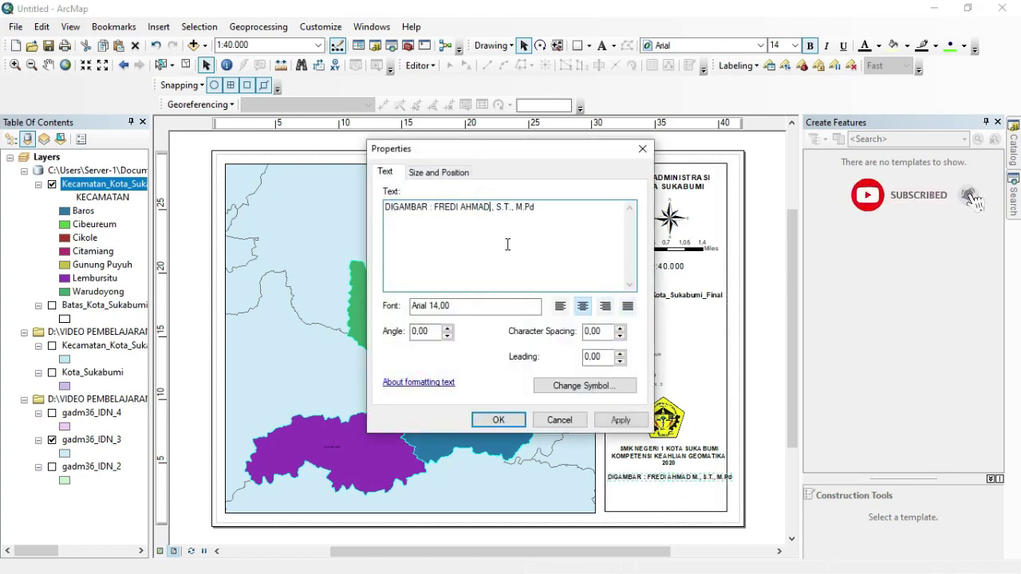
click(497, 420)
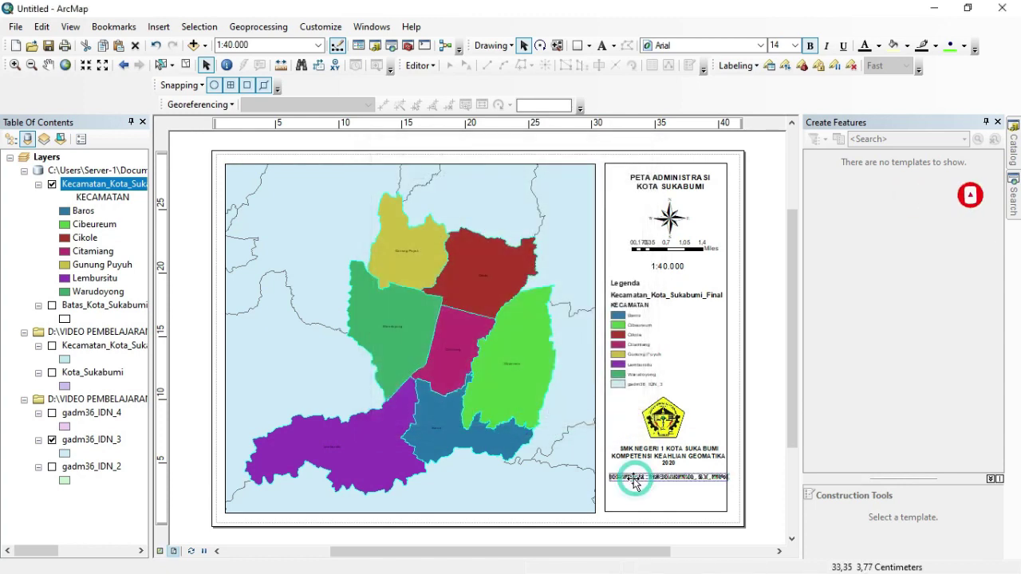
drag(632, 483, 633, 485)
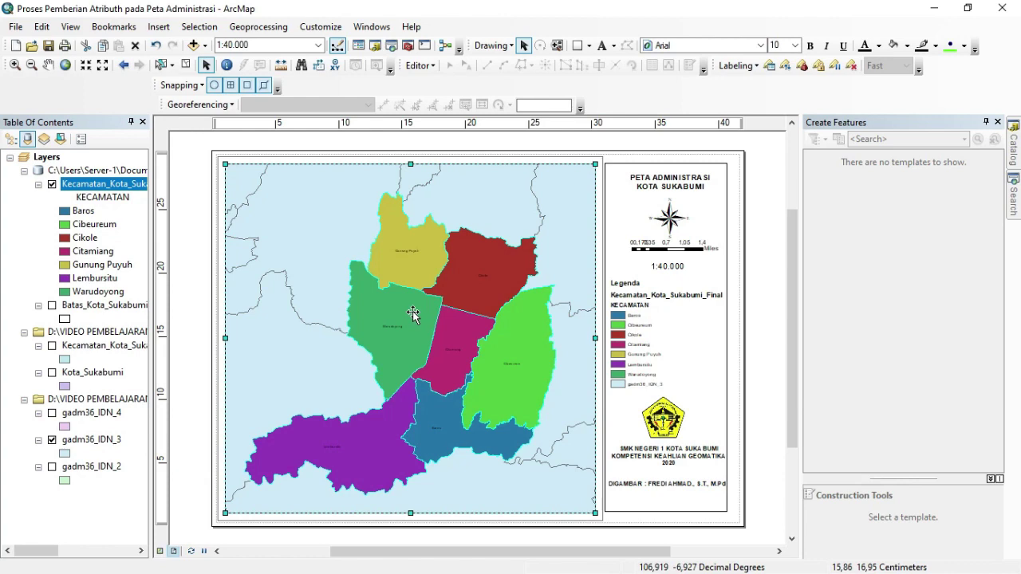
Step: Start a new measured grid for the map data frame, with grid and labels at 2000-meter X and Y intervals
right_click(392, 266)
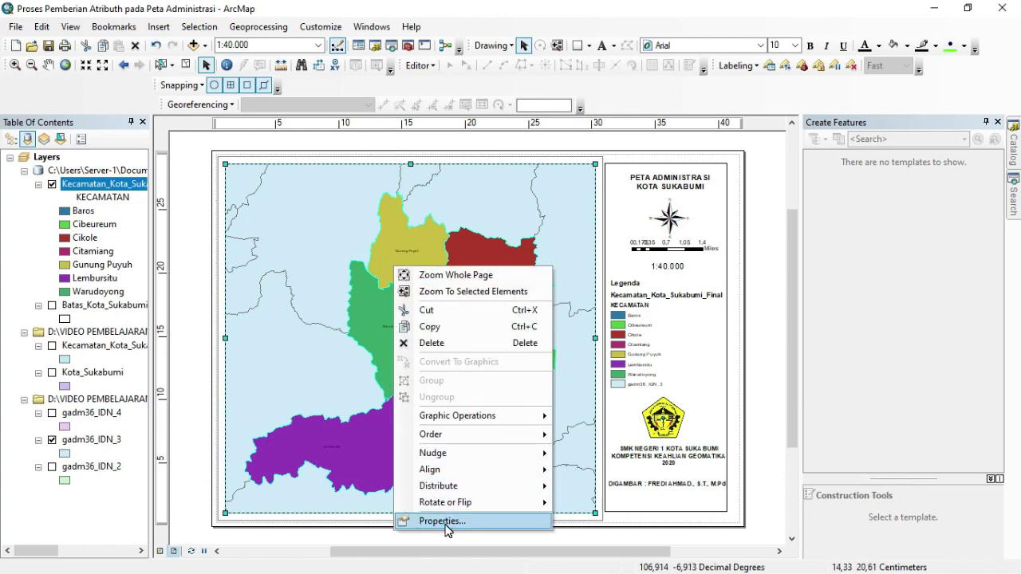
click(447, 521)
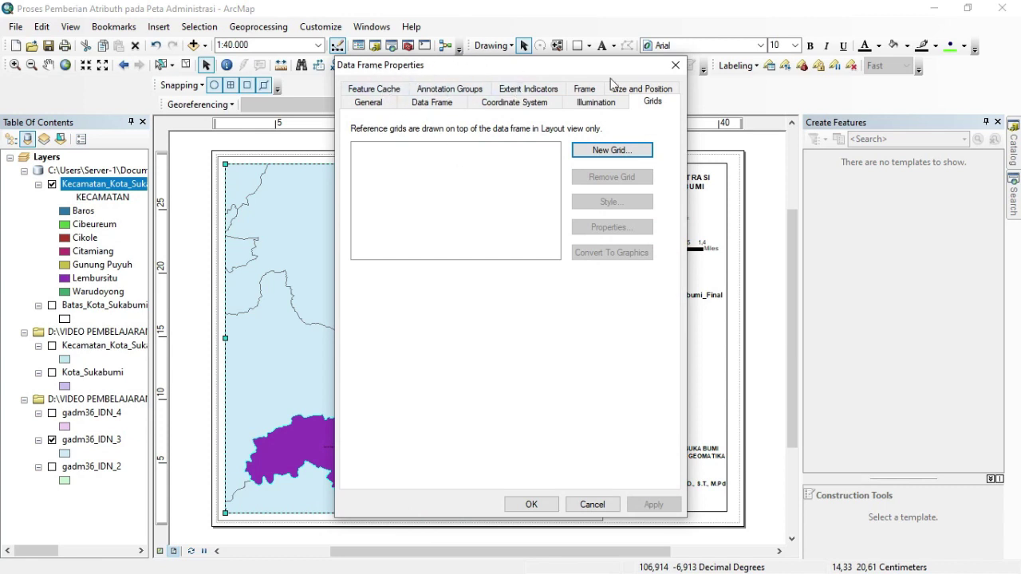
click(654, 104)
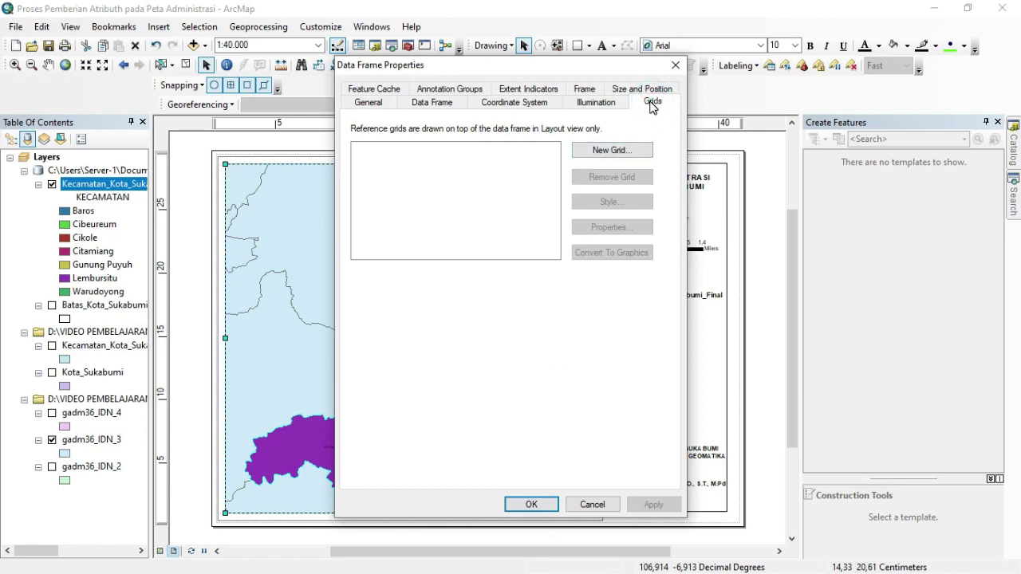
click(604, 152)
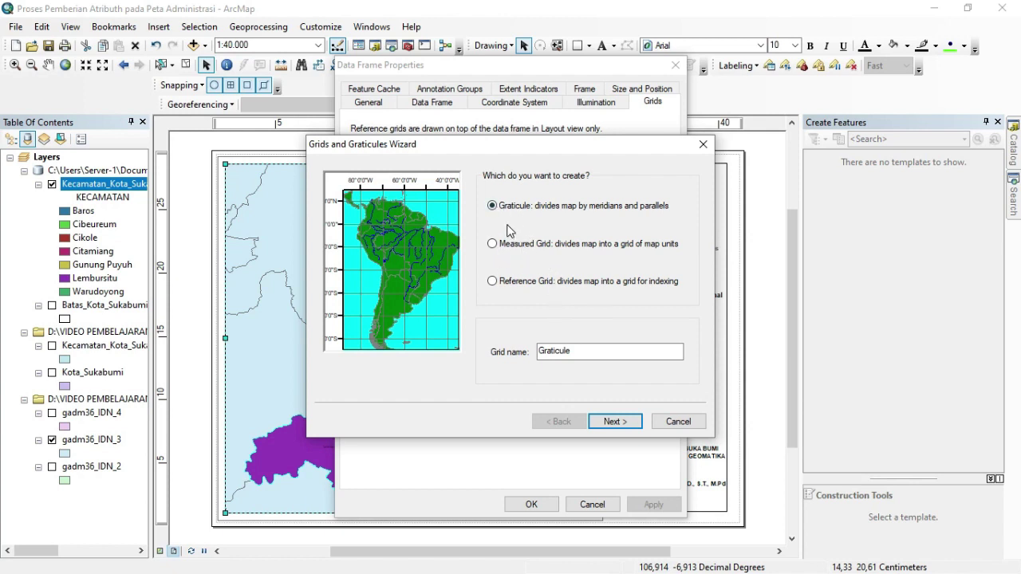
click(493, 243)
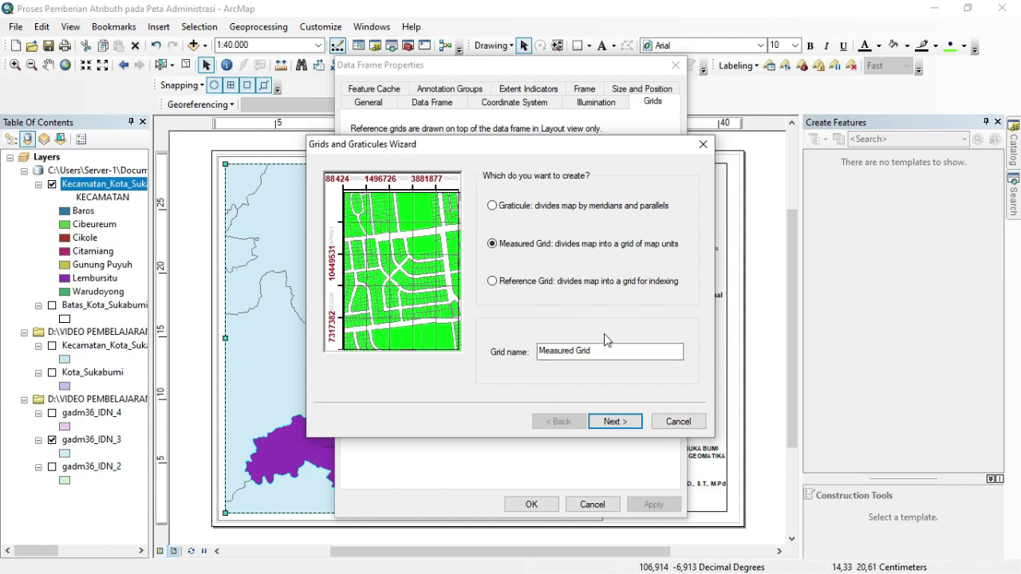
click(611, 422)
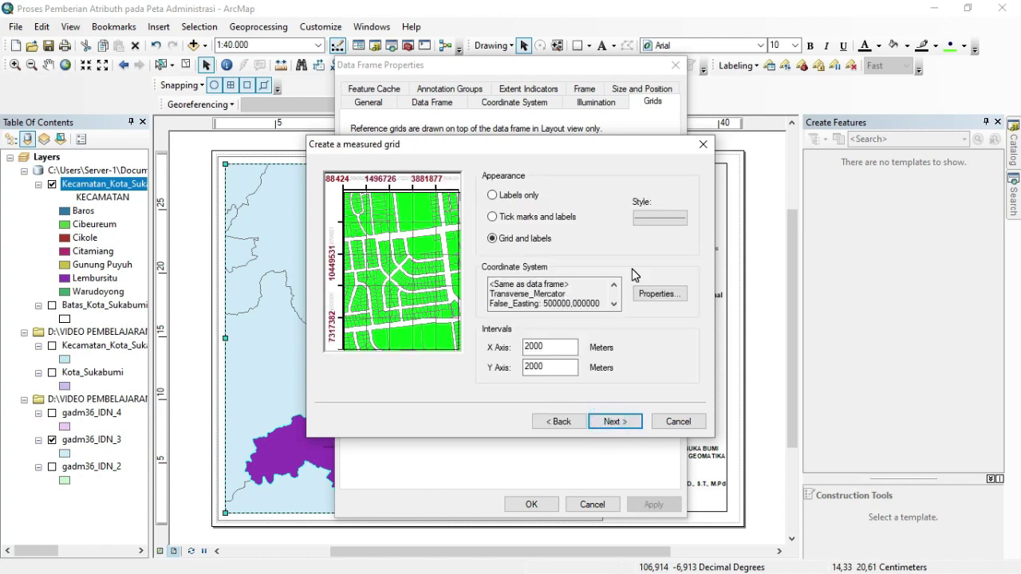
click(614, 424)
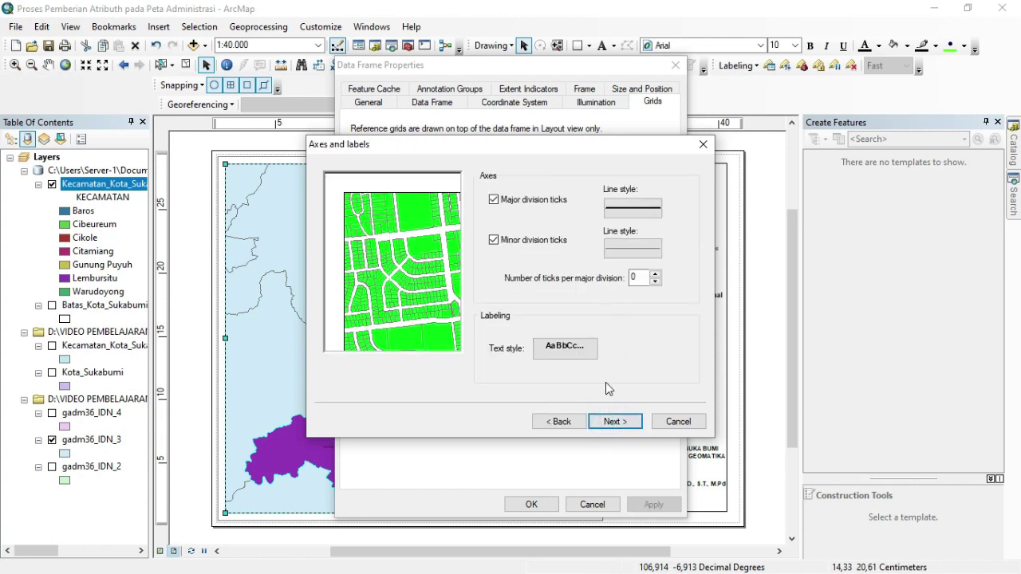
Step: Add a border between the grid and axis labels plus a neatline border outside the grid, and apply the measured grid to the map
click(612, 423)
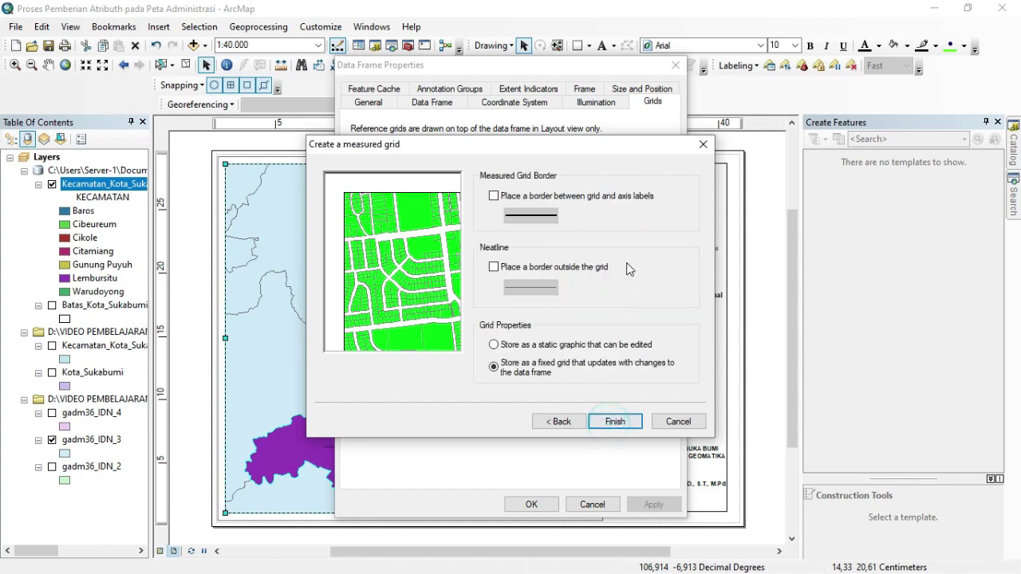
click(495, 197)
click(495, 269)
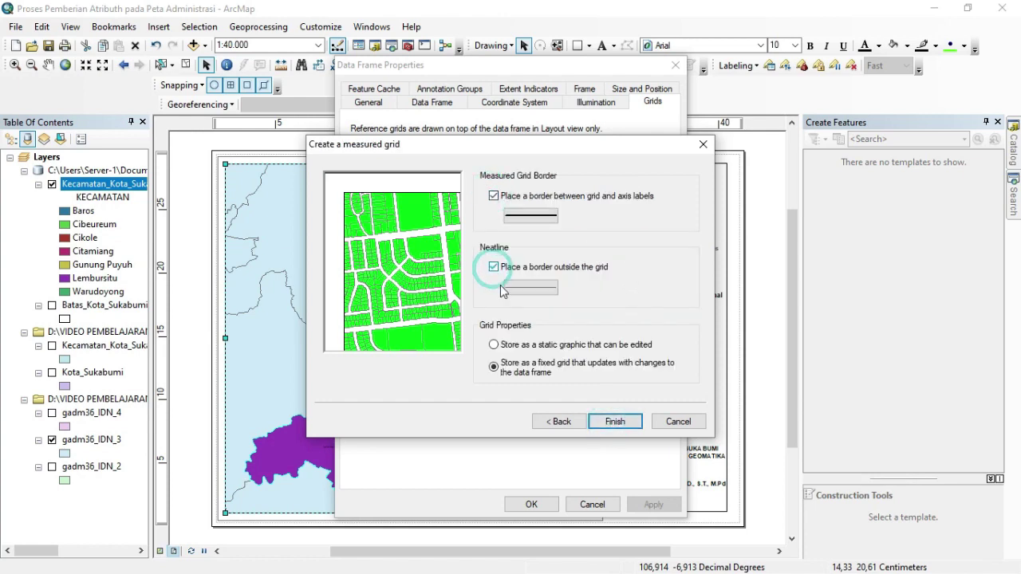
click(606, 421)
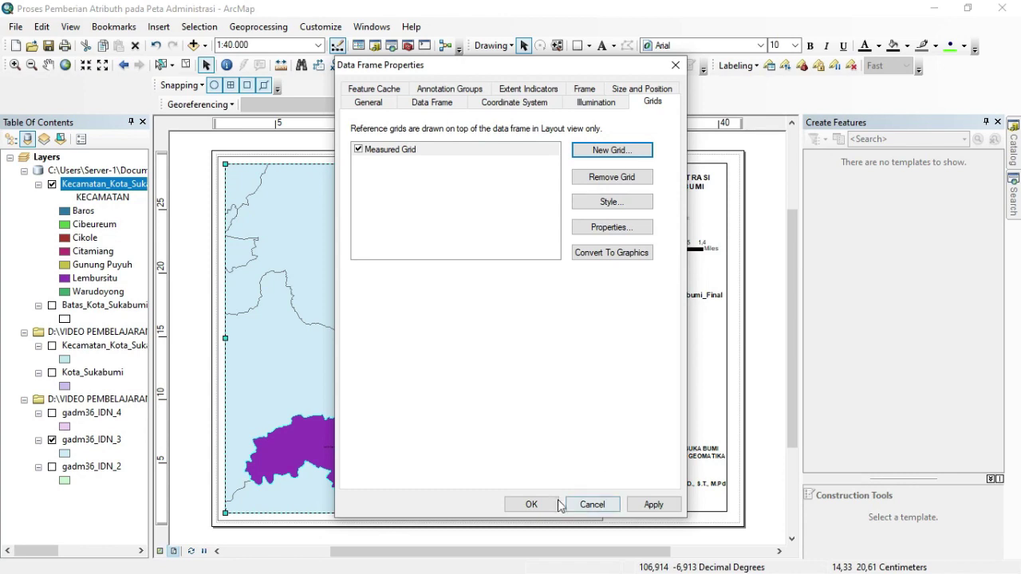
click(531, 504)
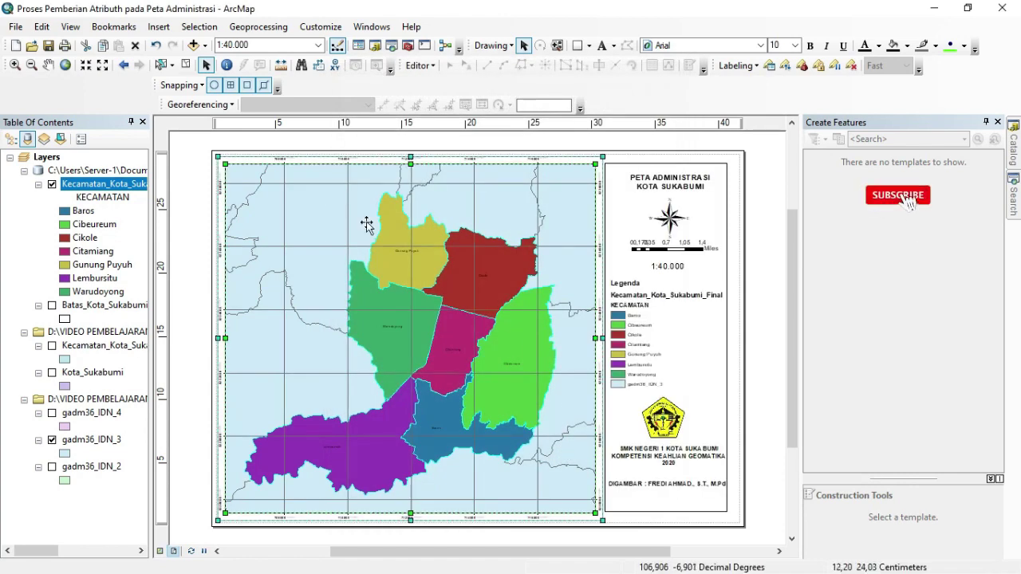